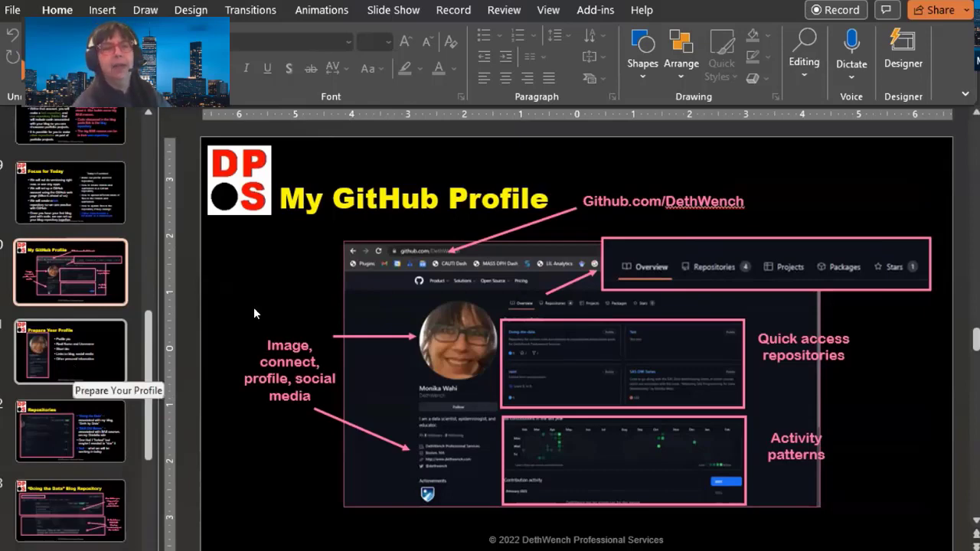
- Show the slide on liking, commenting and subscribing, followed by the slide about the main profile page
{"action": "scroll", "coordinate": [72, 411], "scroll_direction": "down", "scroll_amount": 5}
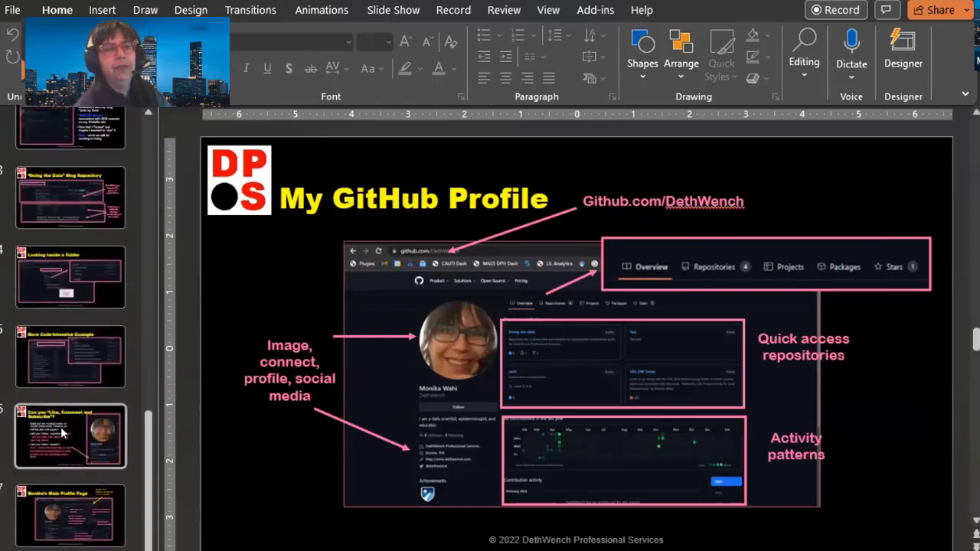
{"action": "left_click", "coordinate": [62, 432]}
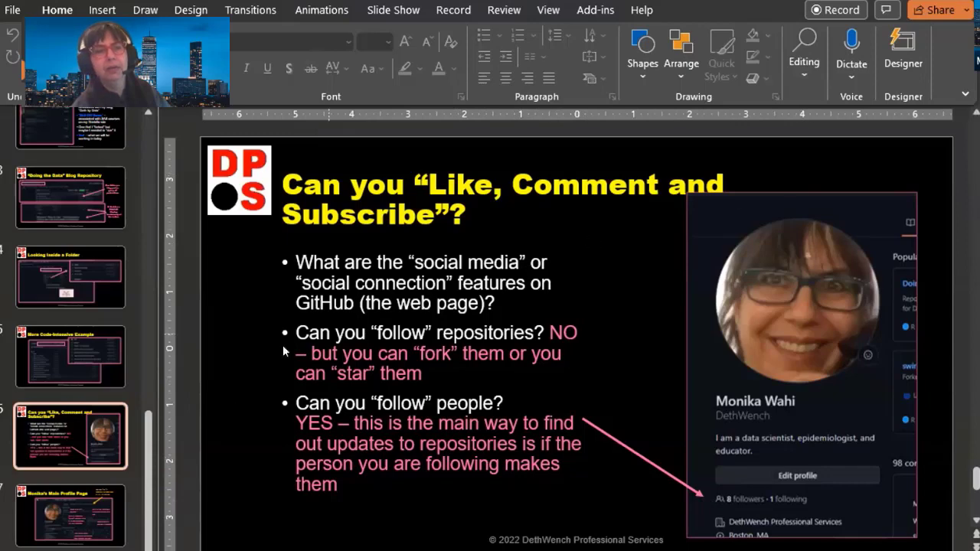
{"action": "left_click", "coordinate": [73, 508]}
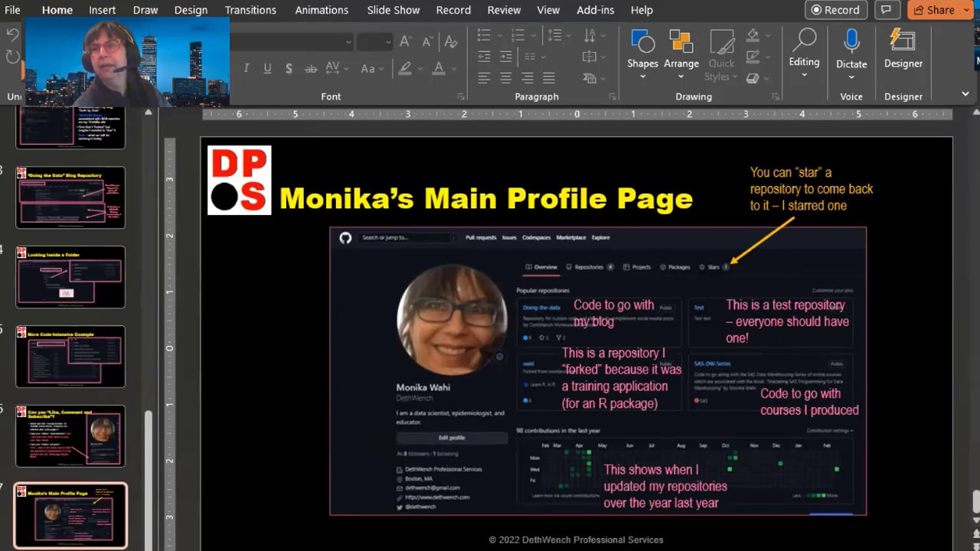
- Switch to GitHub in the browser and look over the starred repositories and the profile details
{"action": "key", "text": "alt+Tab"}
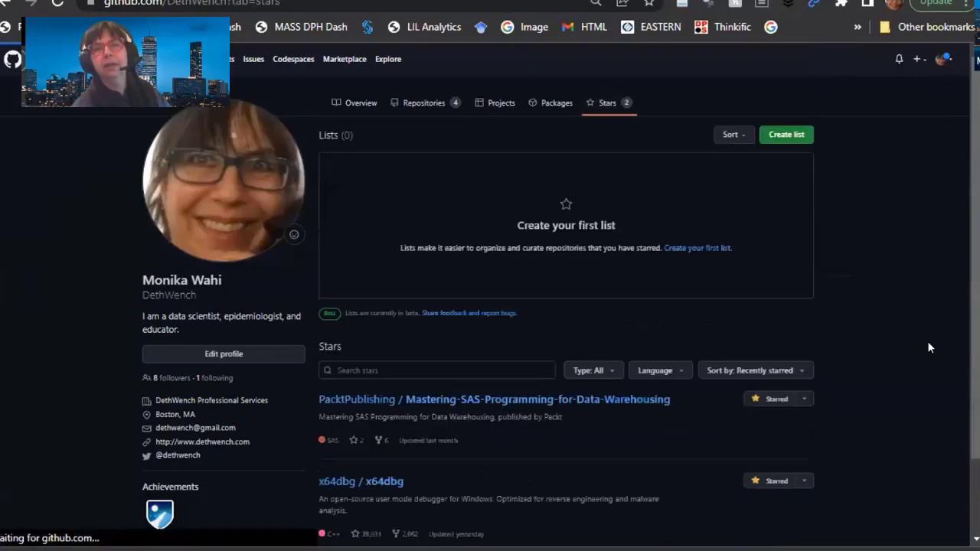
{"action": "scroll", "coordinate": [916, 342], "scroll_direction": "down", "scroll_amount": 2}
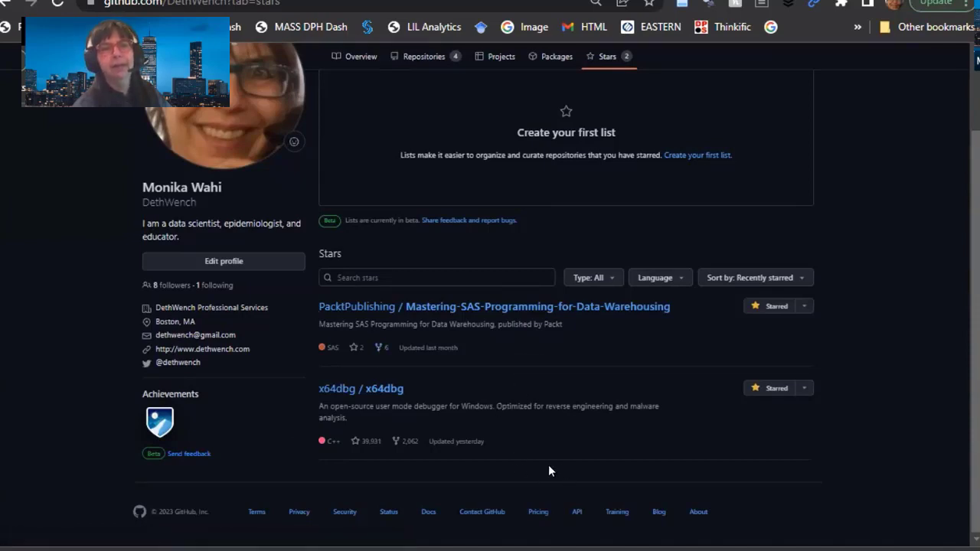
{"action": "scroll", "coordinate": [568, 433], "scroll_direction": "up", "scroll_amount": 2}
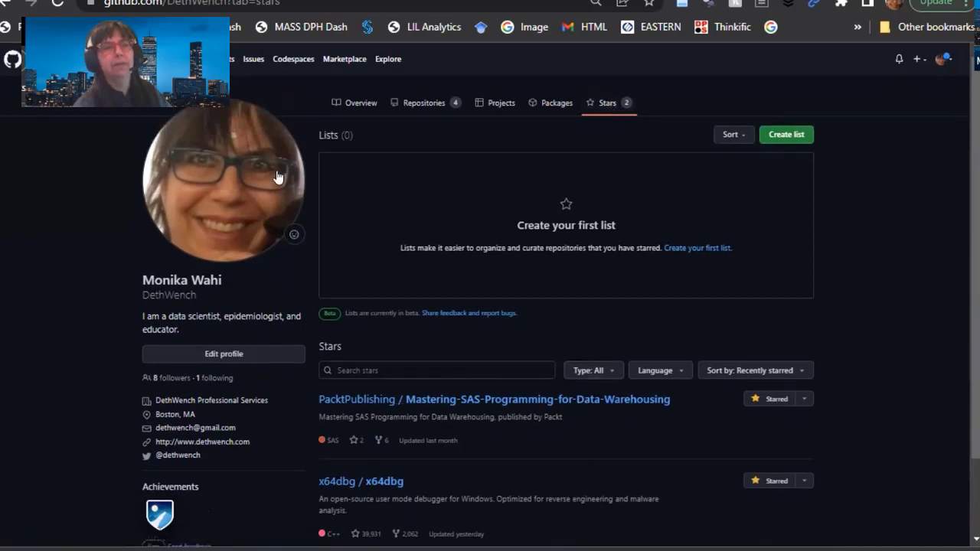
{"action": "scroll", "coordinate": [83, 242], "scroll_direction": "down", "scroll_amount": 1}
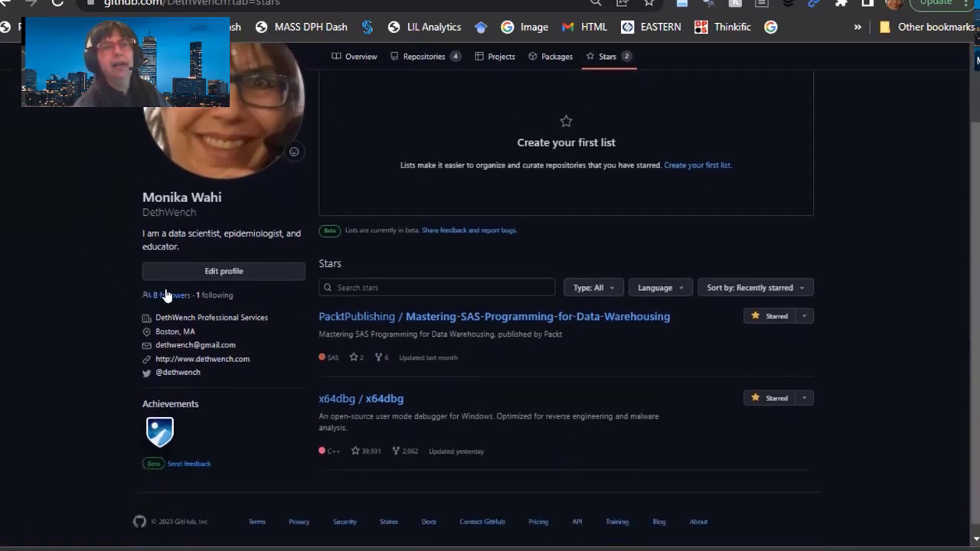
- View the profile's followers and followed accounts, and open the profile of the followed account
{"action": "left_click", "coordinate": [165, 296]}
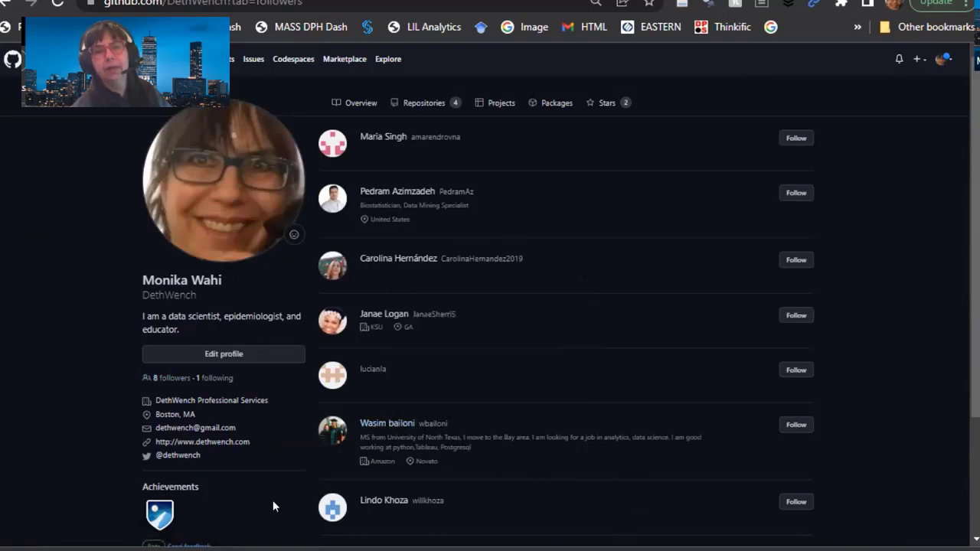
{"action": "scroll", "coordinate": [67, 346], "scroll_direction": "down", "scroll_amount": 2}
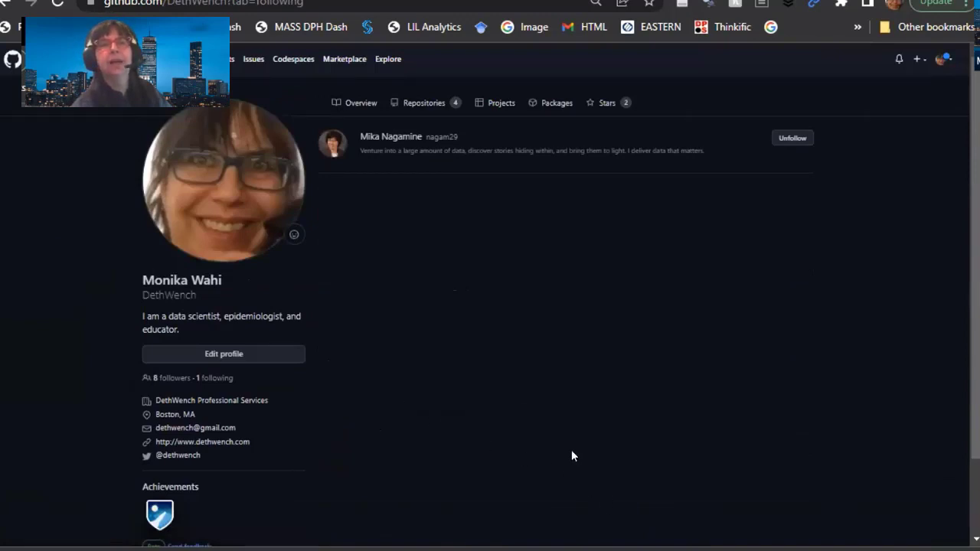
{"action": "mouse_move", "coordinate": [403, 138]}
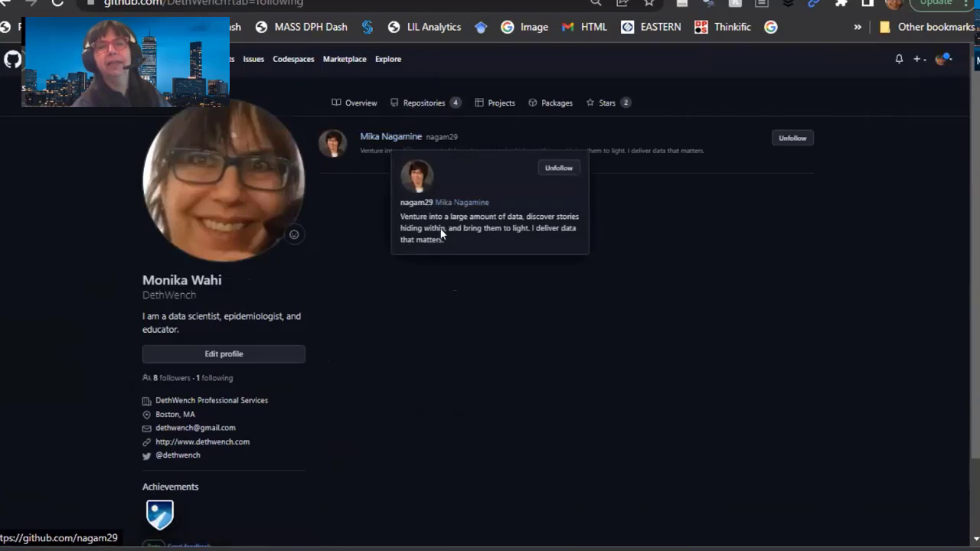
{"action": "left_click", "coordinate": [377, 136]}
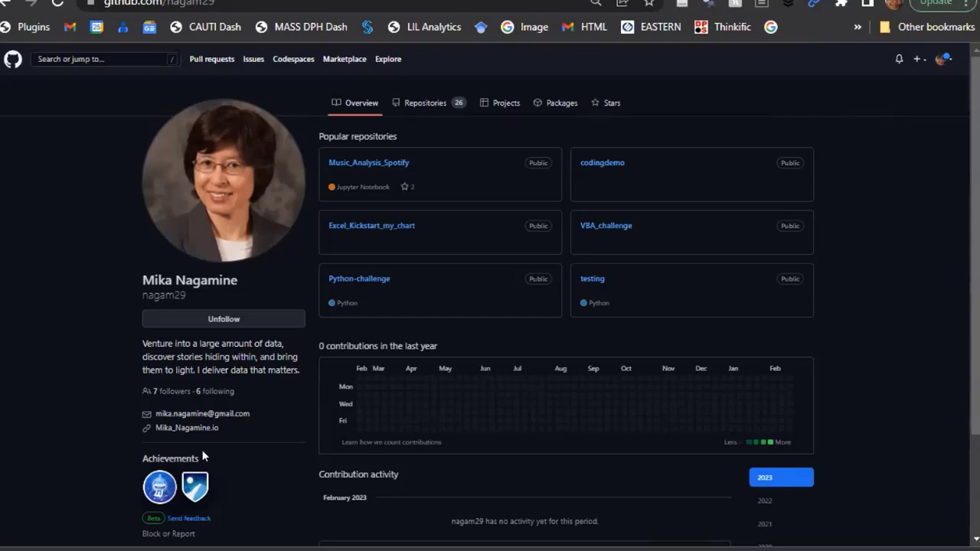
- Compare the follower and following lists of the followed account
{"action": "left_click", "coordinate": [154, 392]}
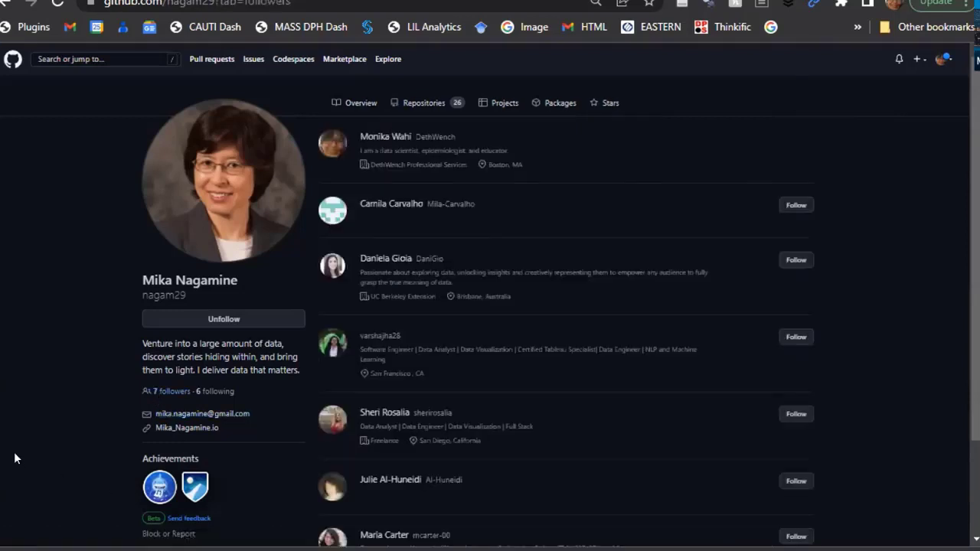
{"action": "left_click", "coordinate": [216, 391]}
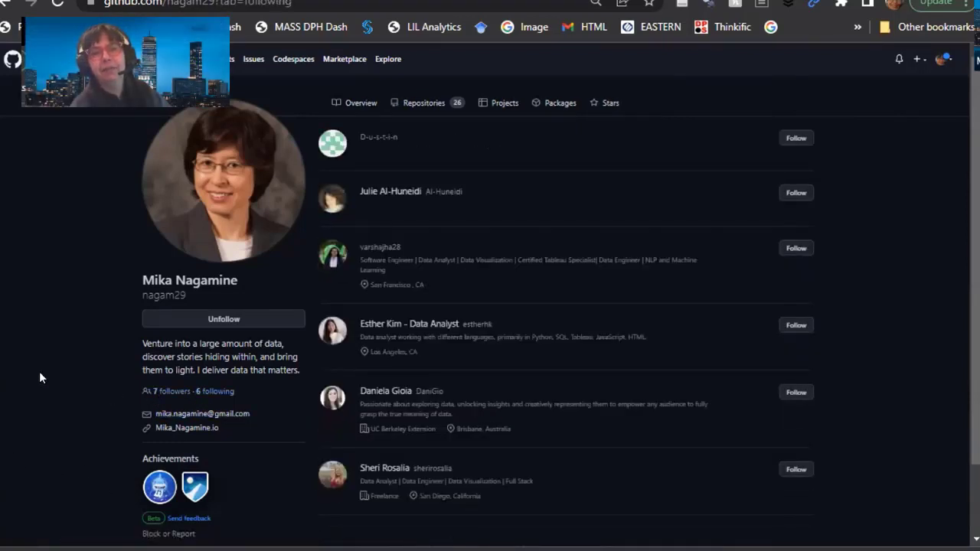
{"action": "left_click", "coordinate": [164, 392]}
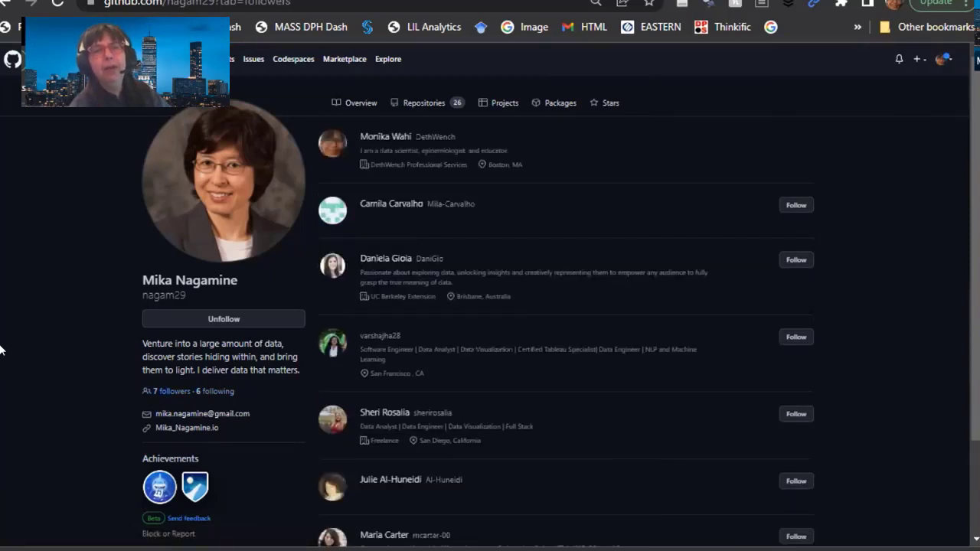
- Inspect the account's Arctic Code Vault Contributor achievement and open its 2020 GitHub Archive Program link in a new tab
{"action": "scroll", "coordinate": [2, 348], "scroll_direction": "down", "scroll_amount": 2}
{"action": "mouse_move", "coordinate": [159, 366]}
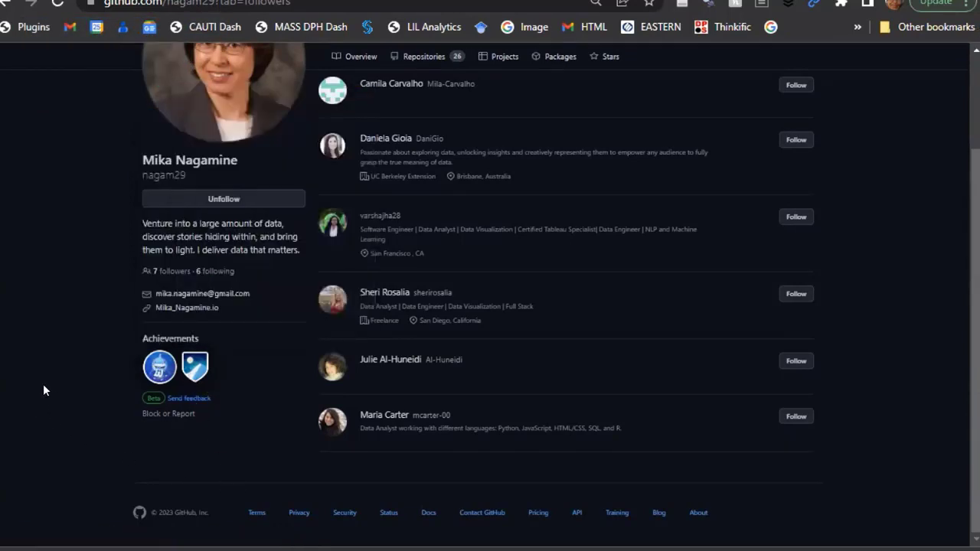
{"action": "mouse_move", "coordinate": [193, 366]}
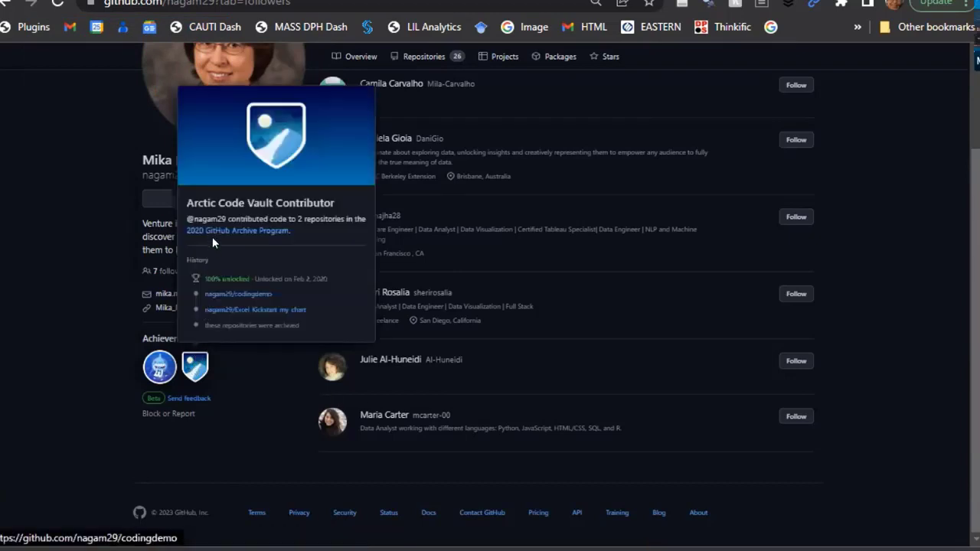
{"action": "right_click", "coordinate": [191, 227]}
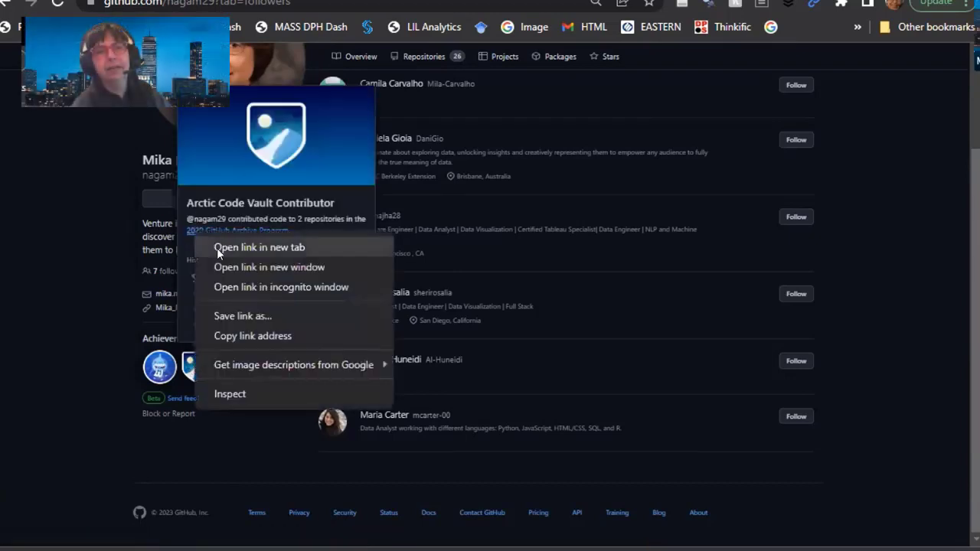
{"action": "left_click", "coordinate": [216, 248]}
{"action": "key", "text": "ctrl+Tab"}
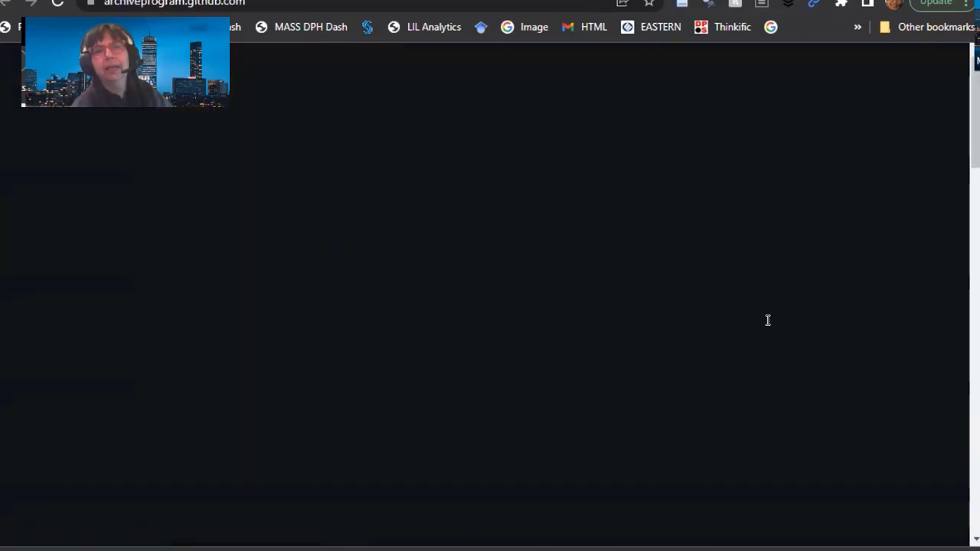
- Read through the GitHub Archive Program page, covering its initiatives, latest archive and mission, and return to its heading
{"action": "scroll", "coordinate": [780, 407], "scroll_direction": "down", "scroll_amount": 6}
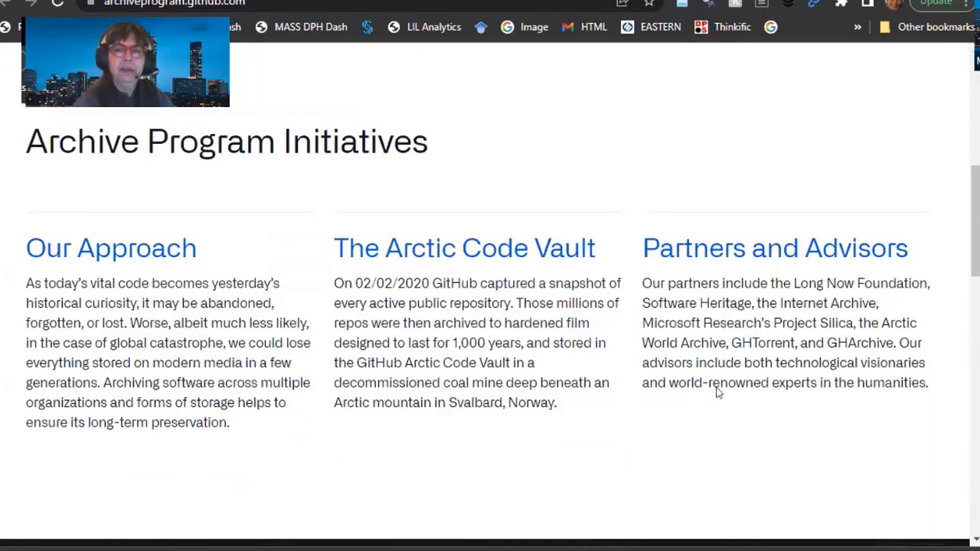
{"action": "scroll", "coordinate": [666, 441], "scroll_direction": "down", "scroll_amount": 2}
{"action": "scroll", "coordinate": [667, 442], "scroll_direction": "down", "scroll_amount": 2}
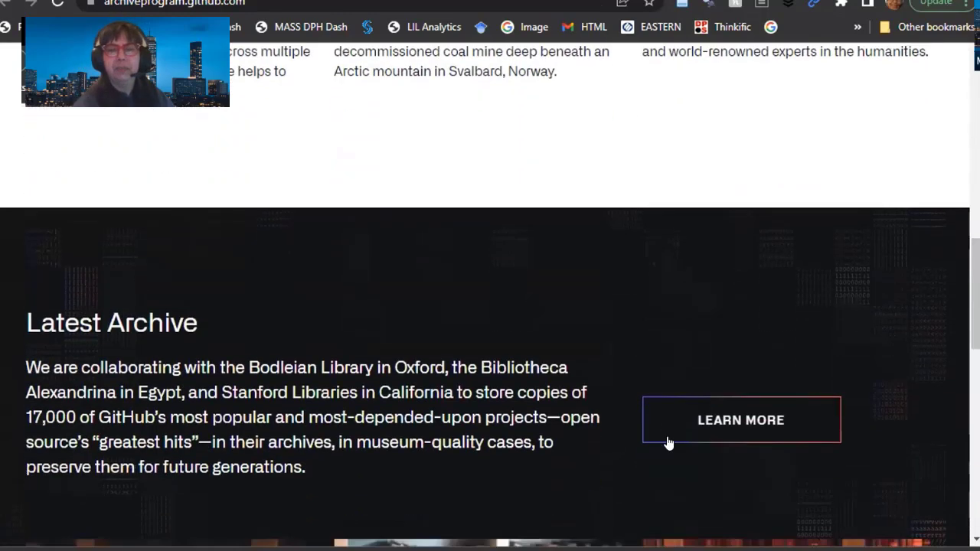
{"action": "scroll", "coordinate": [660, 437], "scroll_direction": "down", "scroll_amount": 2}
{"action": "scroll", "coordinate": [562, 350], "scroll_direction": "down", "scroll_amount": 2}
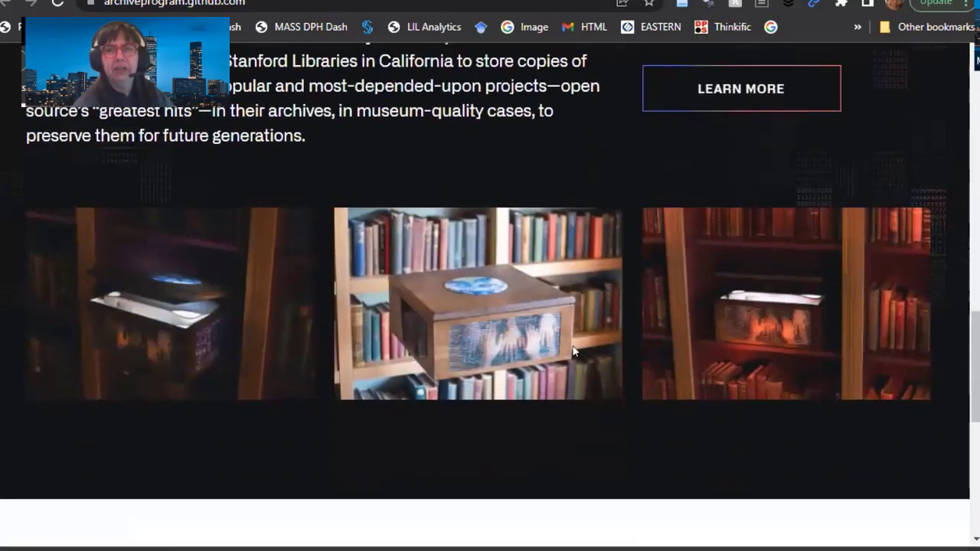
{"action": "scroll", "coordinate": [643, 395], "scroll_direction": "down", "scroll_amount": 6}
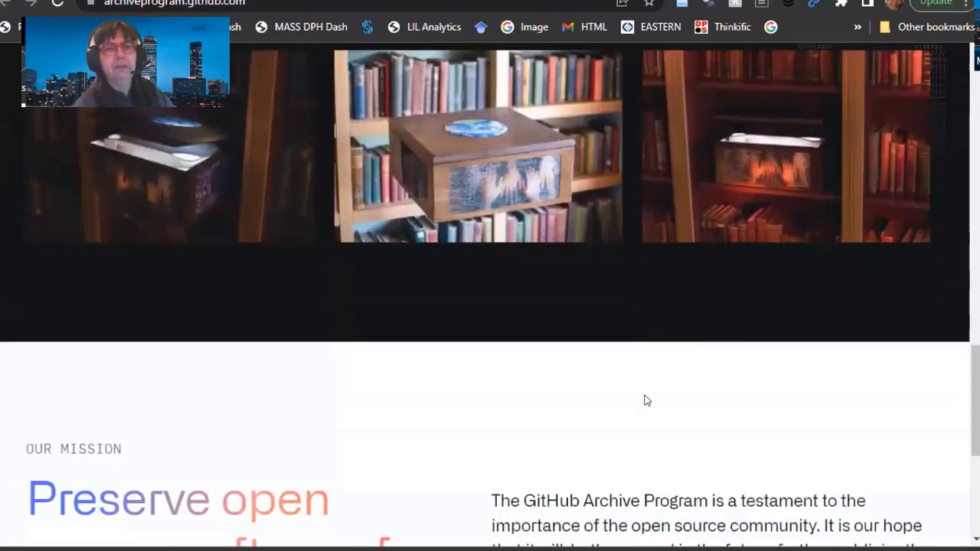
{"action": "scroll", "coordinate": [622, 356], "scroll_direction": "up", "scroll_amount": 2}
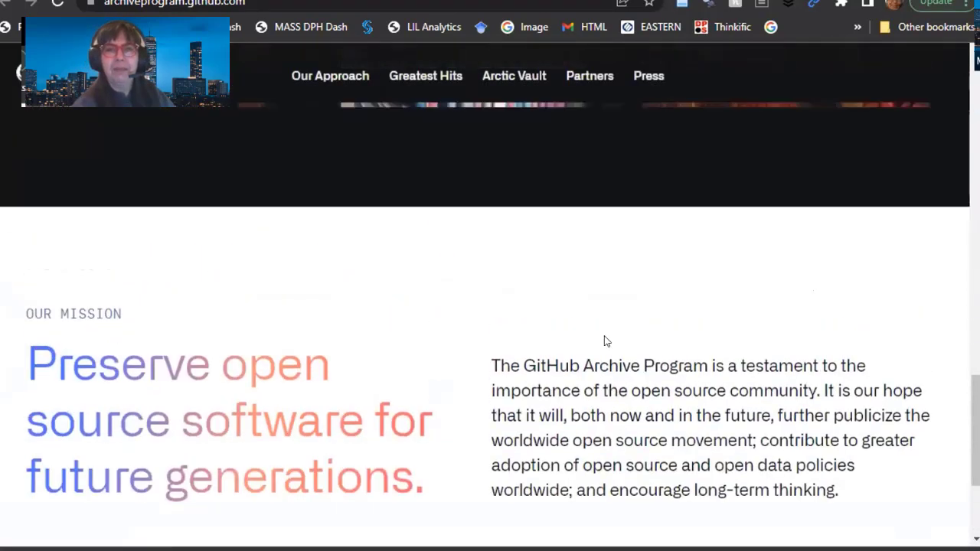
{"action": "scroll", "coordinate": [604, 339], "scroll_direction": "up", "scroll_amount": 12}
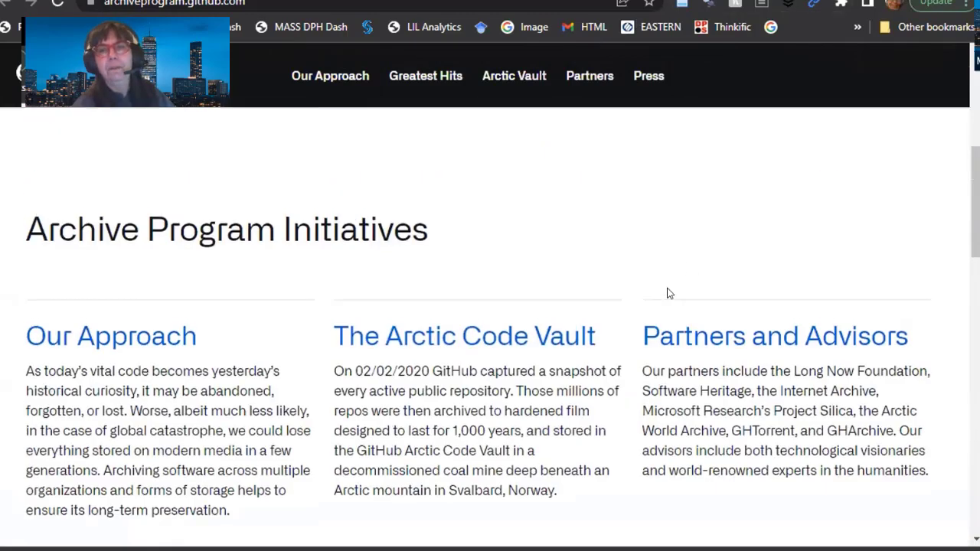
{"action": "scroll", "coordinate": [667, 287], "scroll_direction": "up", "scroll_amount": 10}
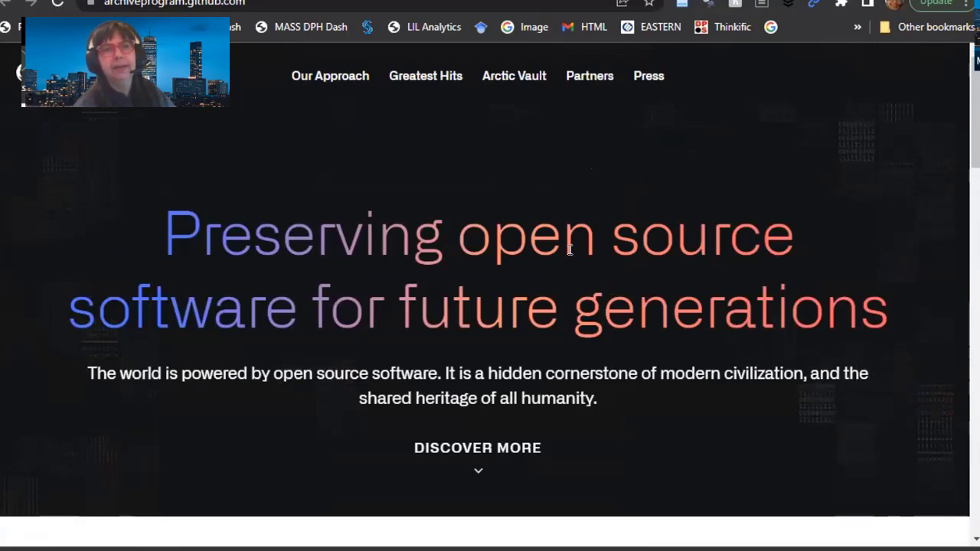
- Return to the followed account's follower list and open the DethWench profile from it
{"action": "key", "text": "alt+Left"}
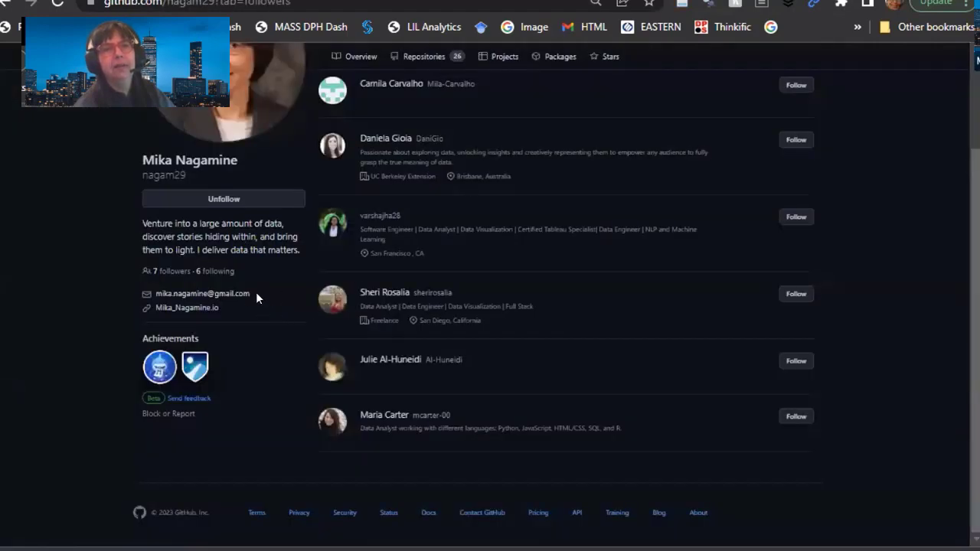
{"action": "left_click", "coordinate": [4, 4]}
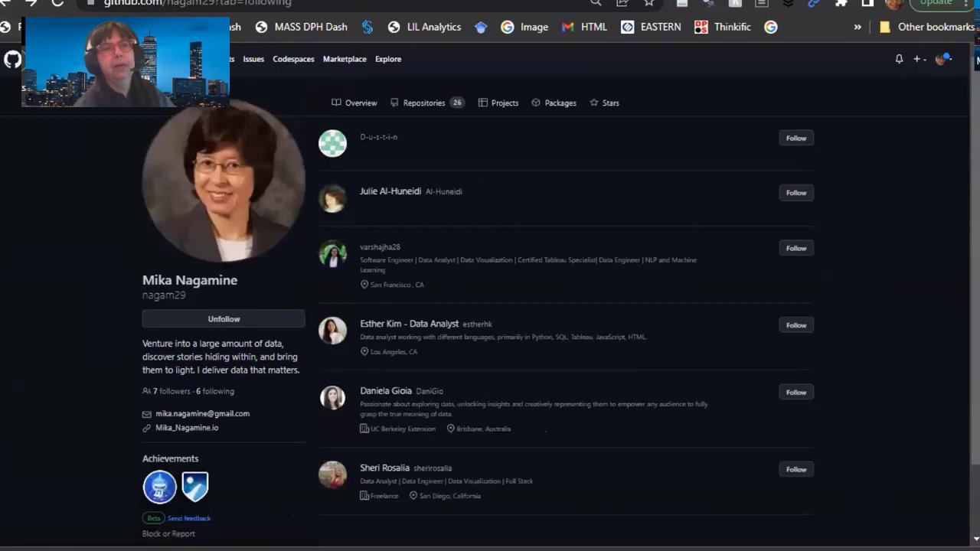
{"action": "left_click", "coordinate": [5, 4]}
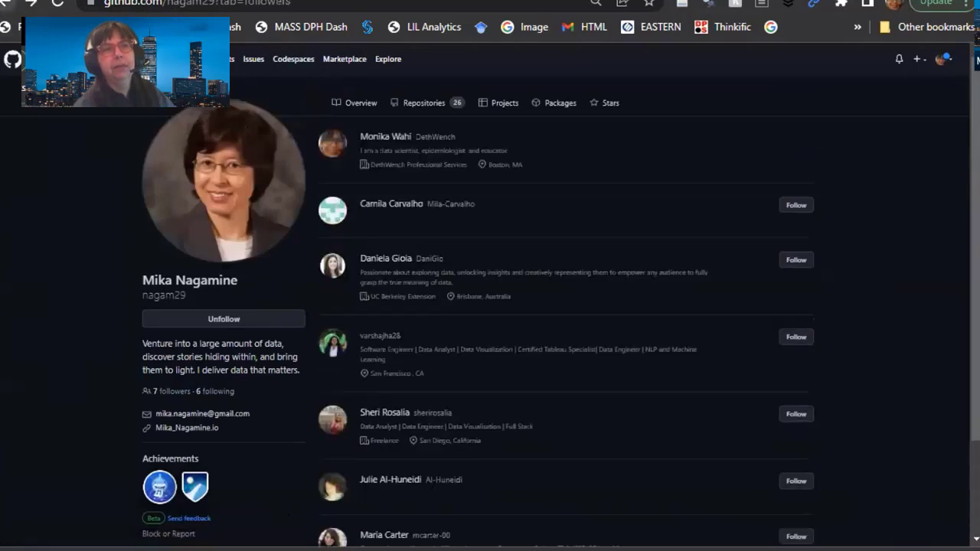
{"action": "left_click", "coordinate": [386, 136]}
- Examine the achievement badge, contribution activity and popular repositories on the DethWench profile
{"action": "scroll", "coordinate": [176, 230], "scroll_direction": "down", "scroll_amount": 4}
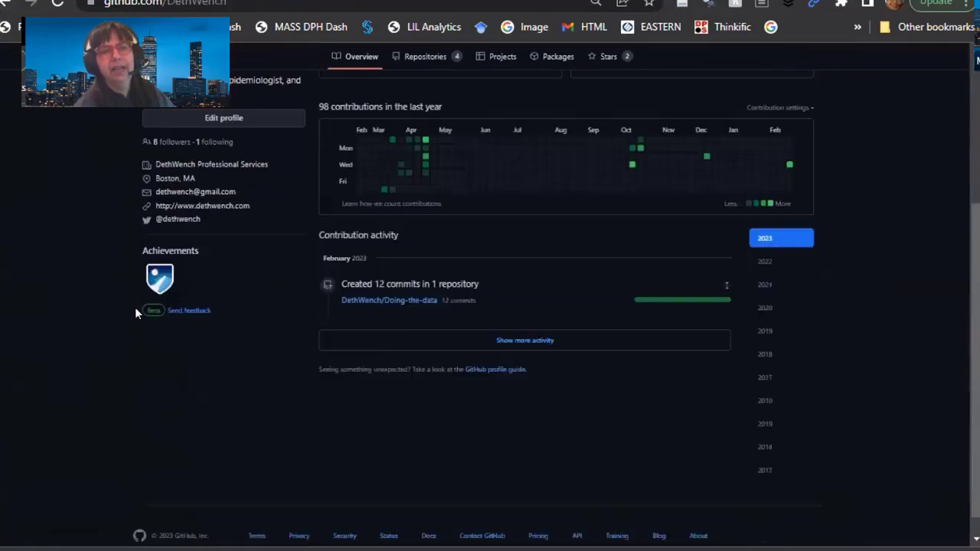
{"action": "mouse_move", "coordinate": [169, 266]}
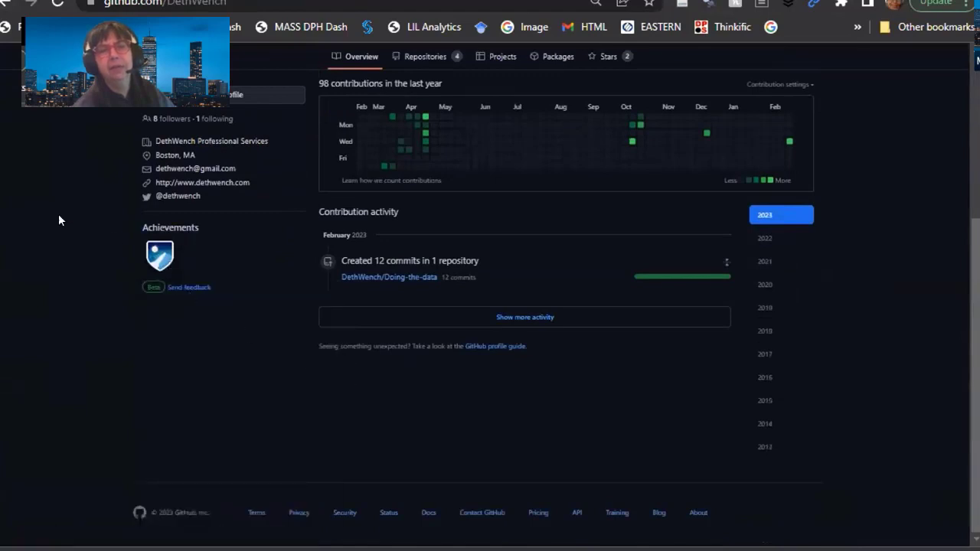
{"action": "scroll", "coordinate": [57, 237], "scroll_direction": "up", "scroll_amount": 4}
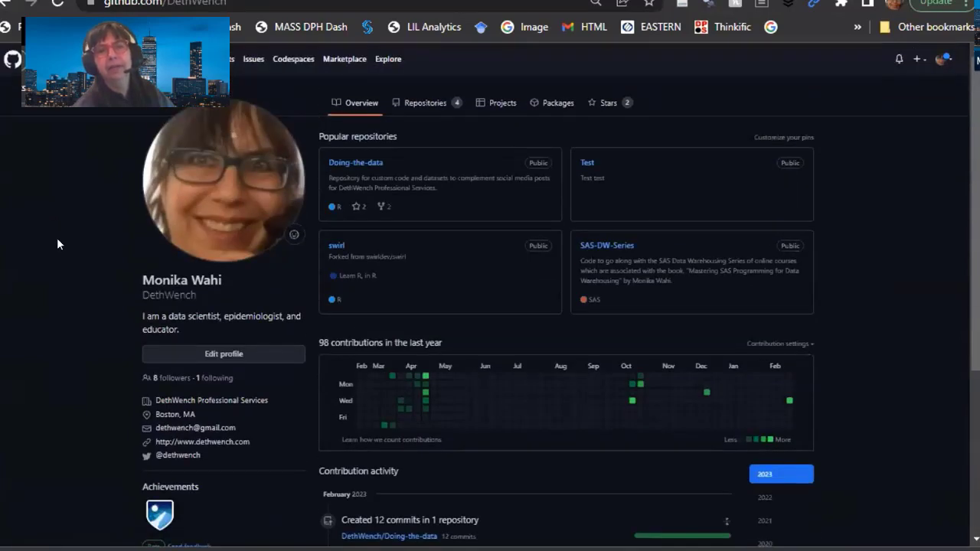
{"action": "scroll", "coordinate": [57, 237], "scroll_direction": "down", "scroll_amount": 3}
{"action": "scroll", "coordinate": [56, 237], "scroll_direction": "up", "scroll_amount": 3}
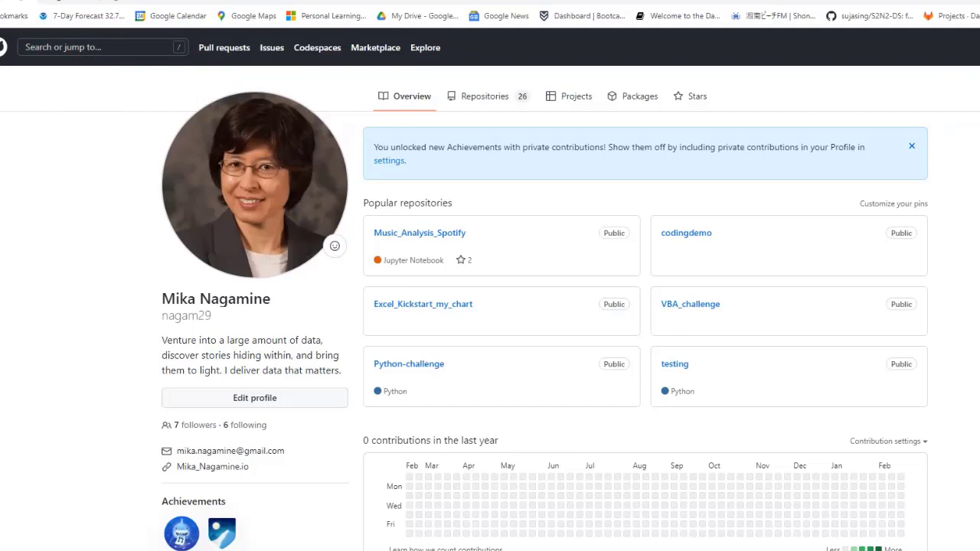
- In the testing repository, view the greet.py file and show the options for adding a file
{"action": "left_click", "coordinate": [675, 365]}
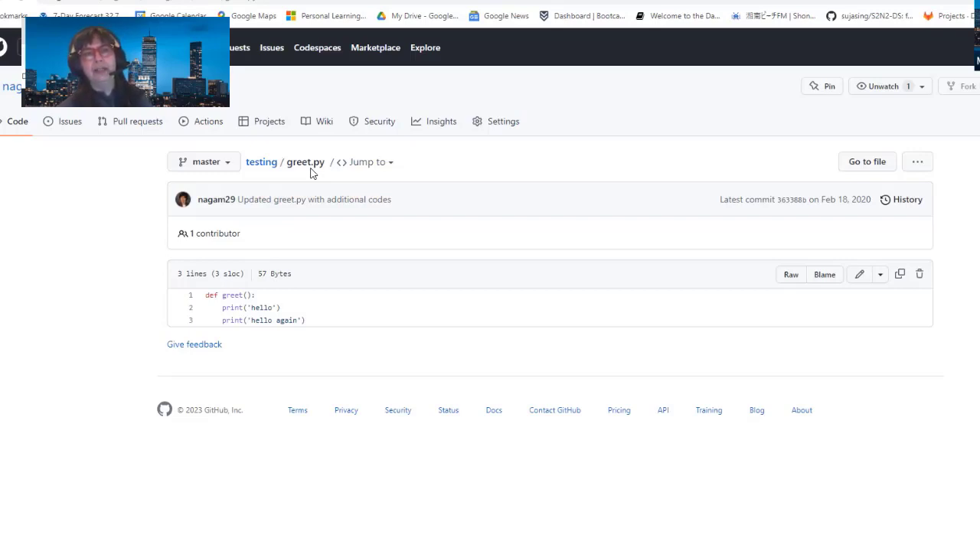
{"action": "left_click", "coordinate": [264, 163]}
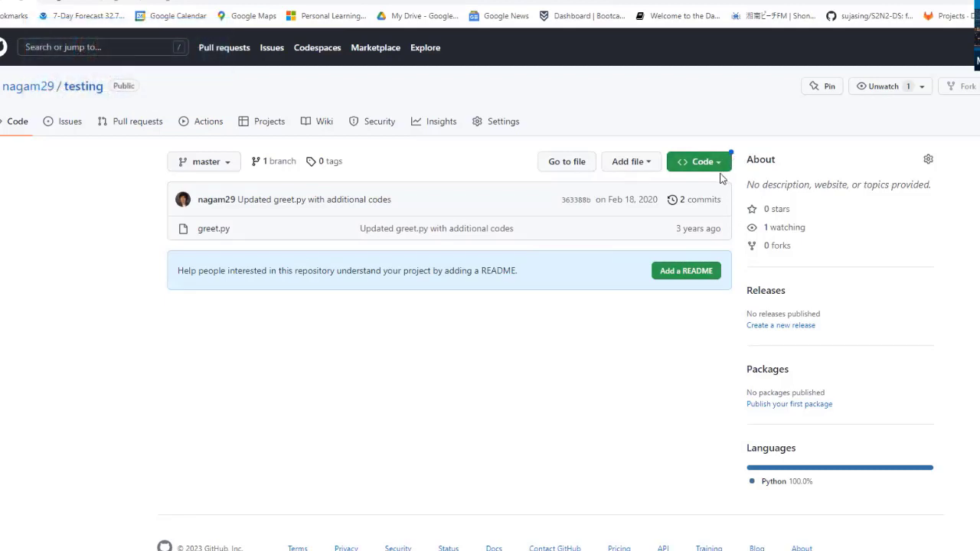
{"action": "left_click", "coordinate": [632, 165]}
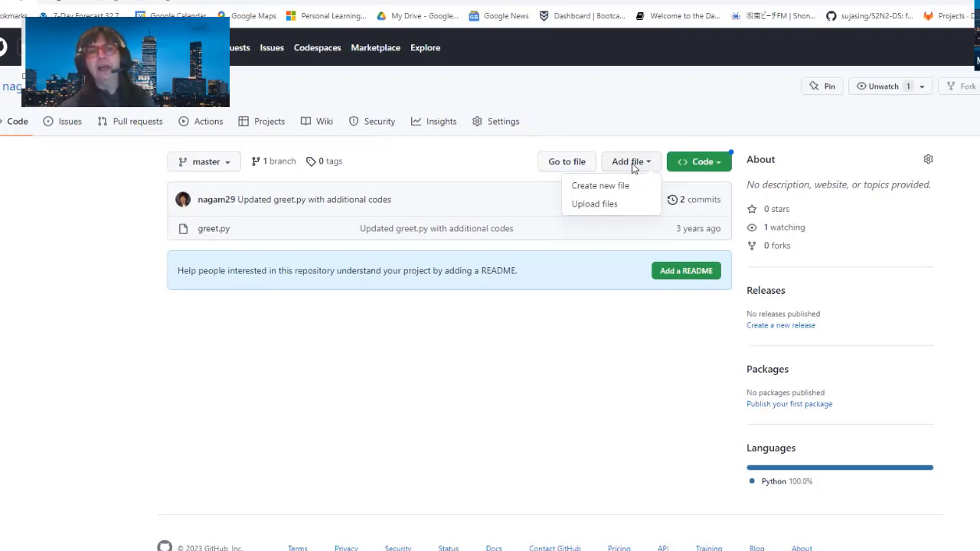
- Show the file upload page of the testing repository and leave it without uploading anything
{"action": "left_click", "coordinate": [606, 213]}
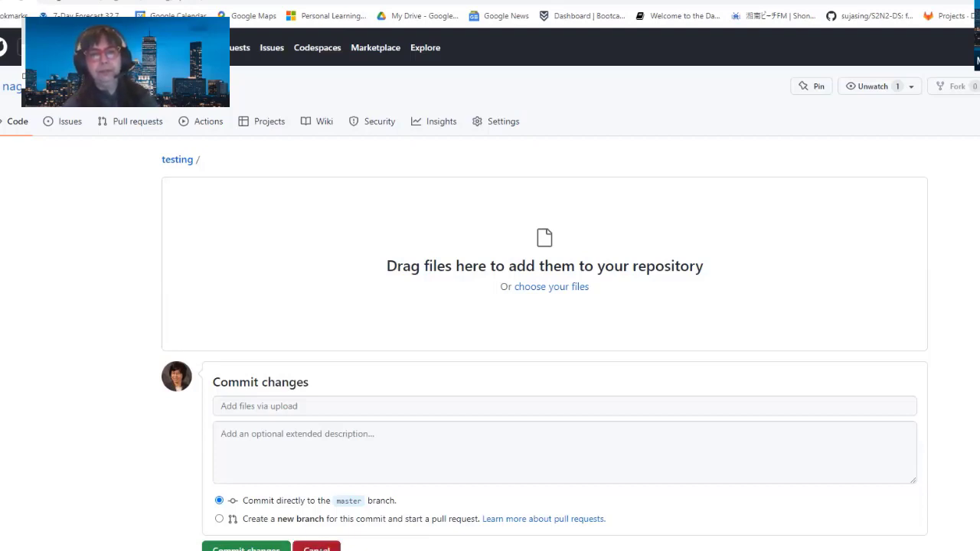
{"action": "left_click", "coordinate": [318, 548]}
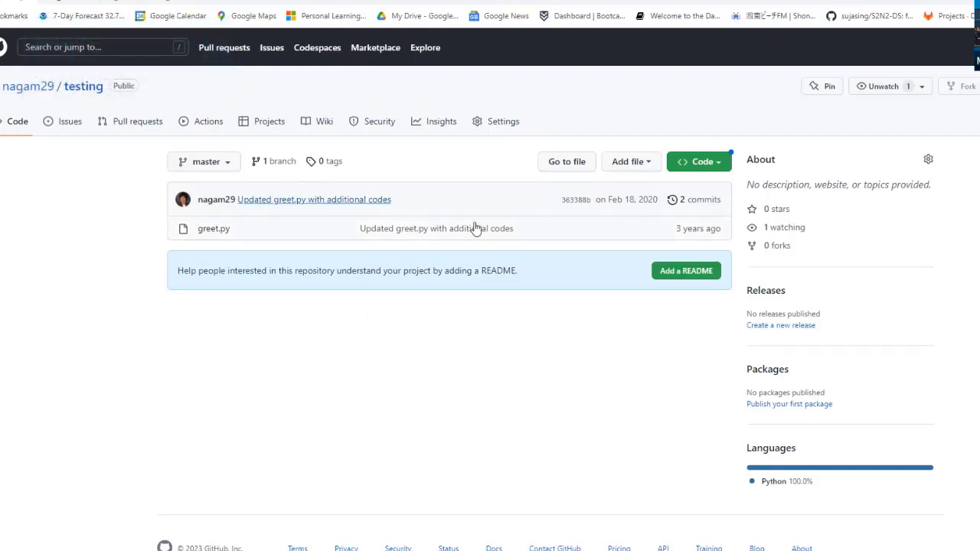
- Start a new file named .gitkeep inside a new data folder in the testing repository
{"action": "left_click", "coordinate": [632, 165]}
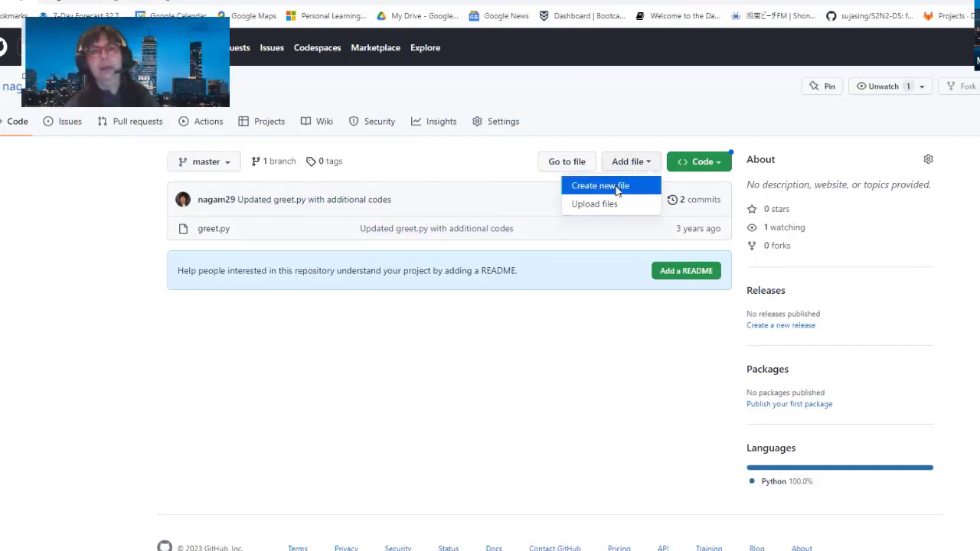
{"action": "left_click", "coordinate": [616, 188]}
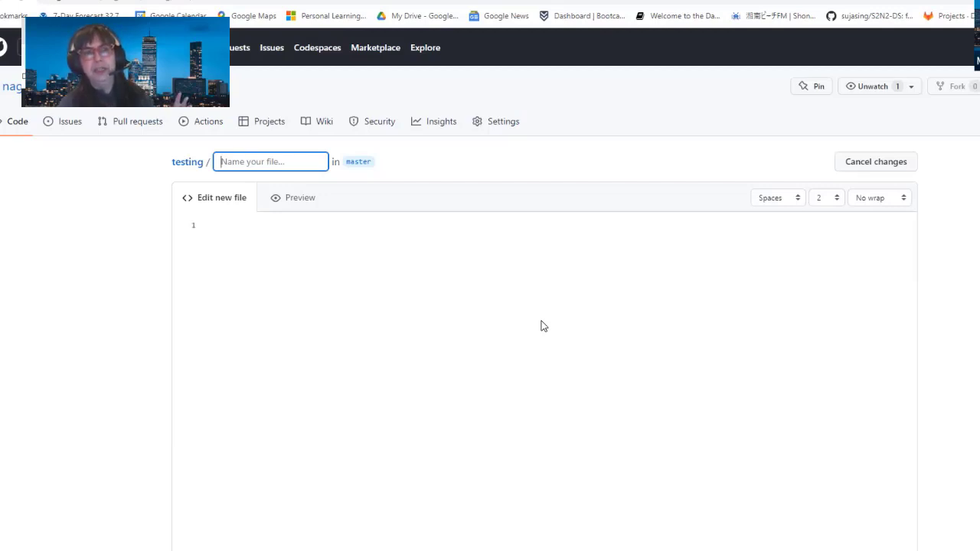
{"action": "type", "text": "data"}
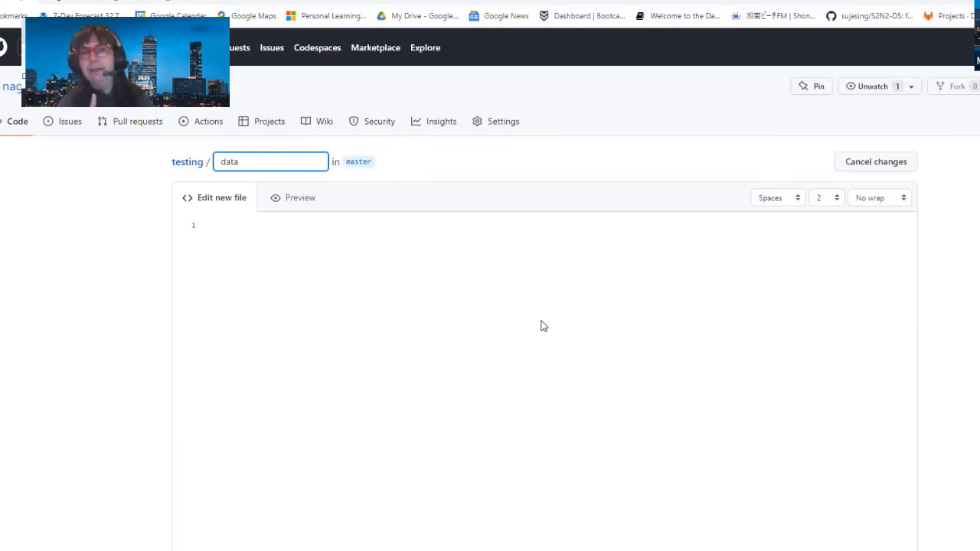
{"action": "type", "text": "/"}
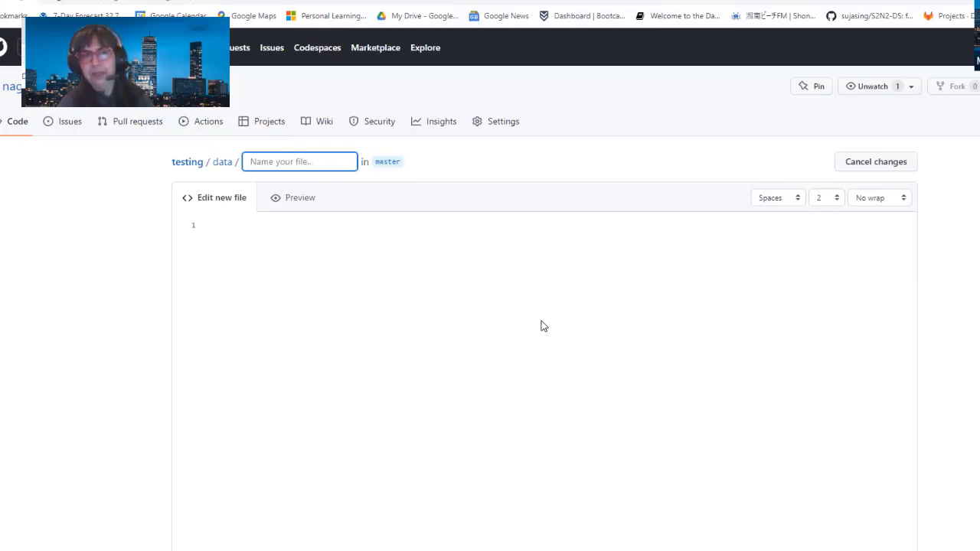
{"action": "type", "text": "."}
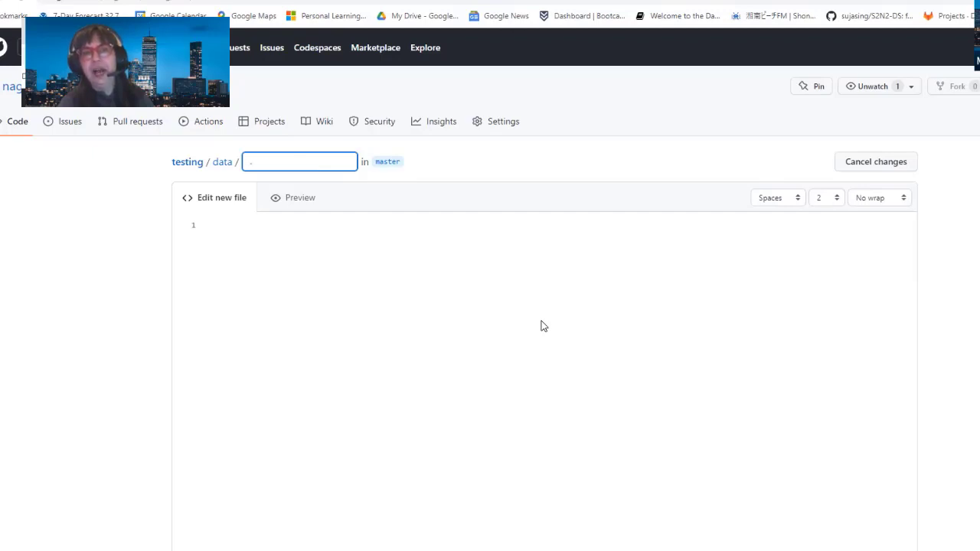
{"action": "type", "text": "gitk"}
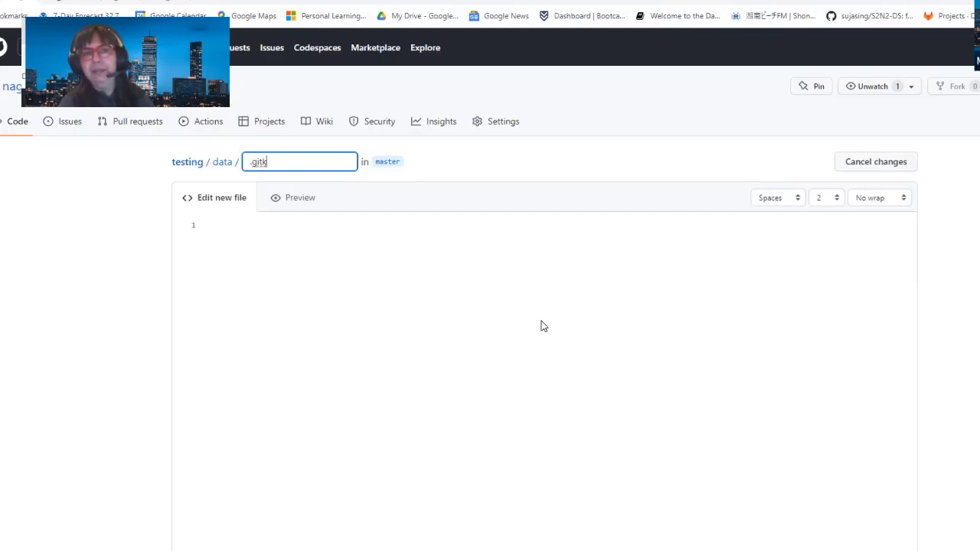
{"action": "type", "text": "eep"}
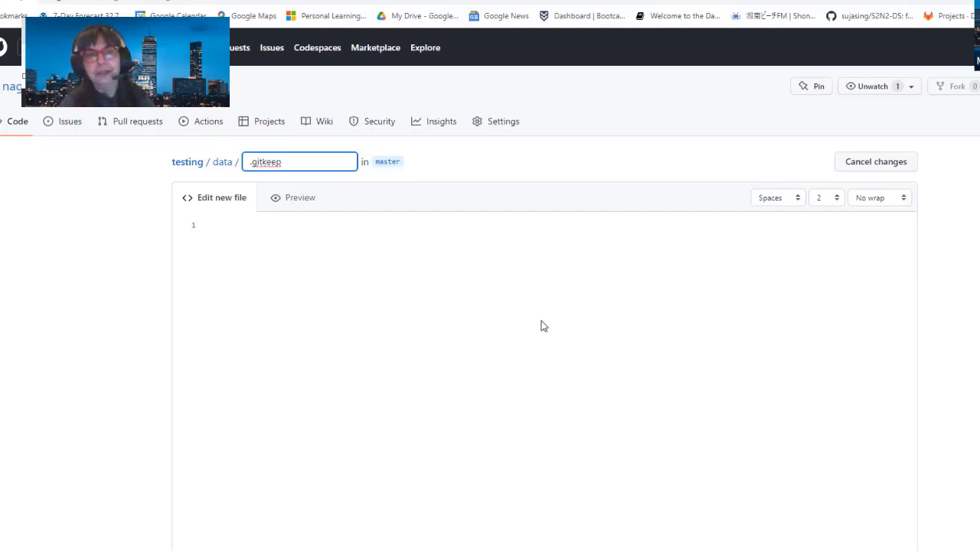
{"action": "key", "text": "Tab"}
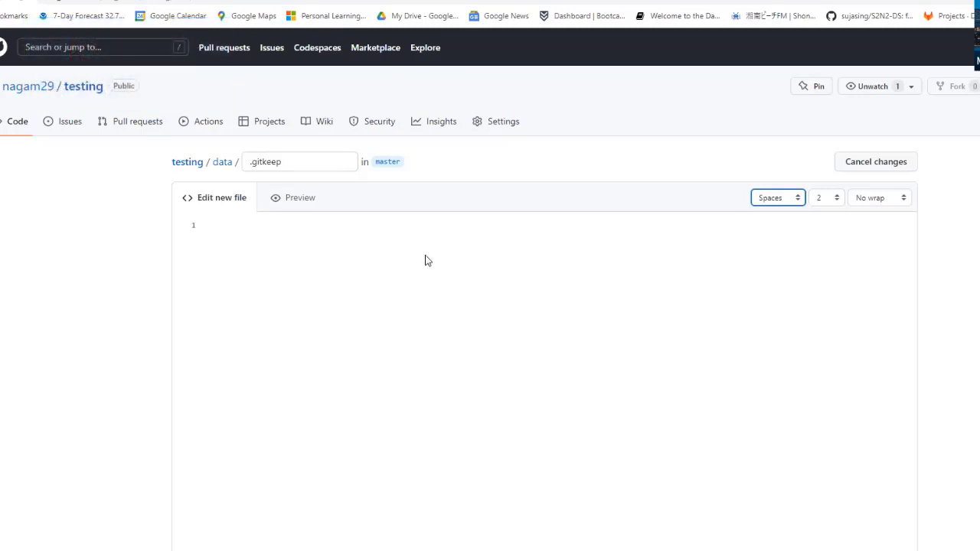
- Commit the new .gitkeep file directly to the master branch and return to the testing repository's root
{"action": "left_click", "coordinate": [221, 164]}
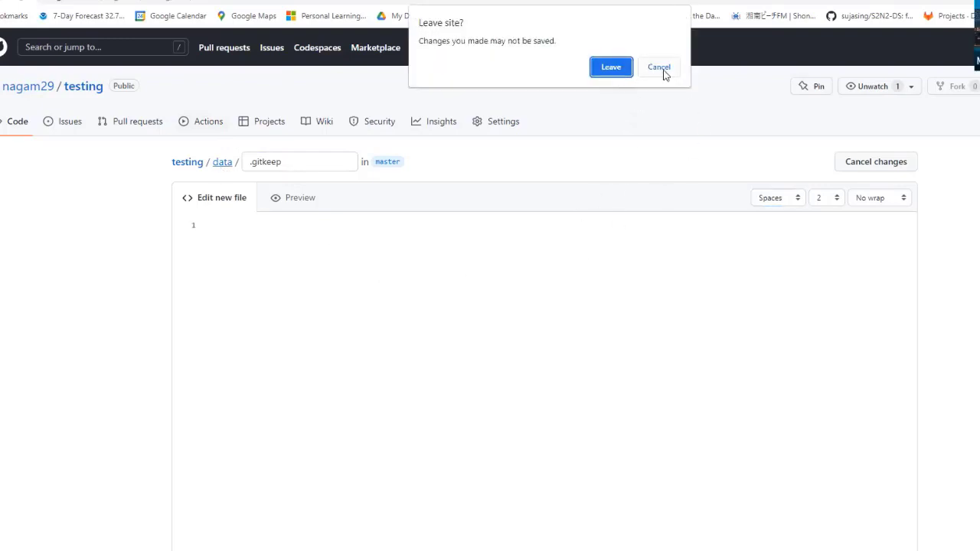
{"action": "left_click", "coordinate": [660, 69]}
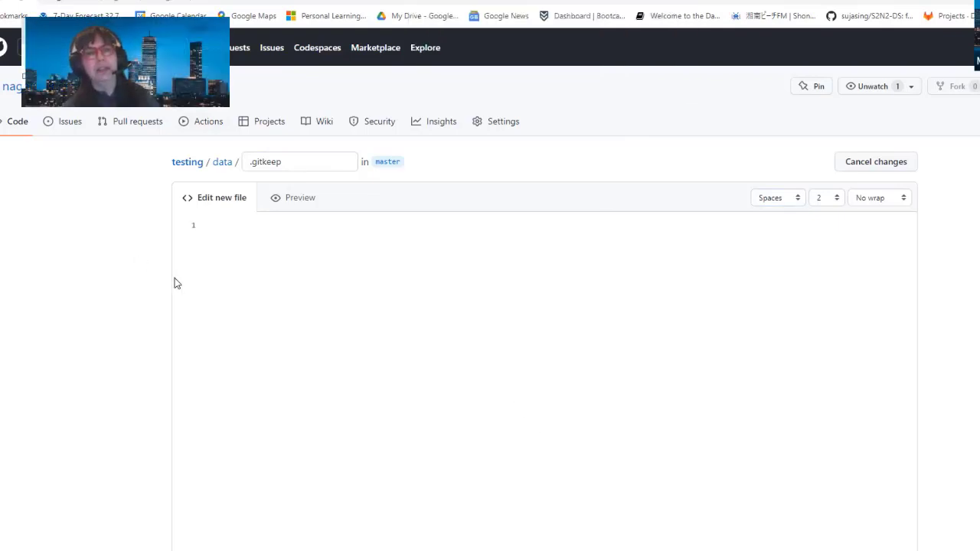
{"action": "scroll", "coordinate": [269, 313], "scroll_direction": "down", "scroll_amount": 5}
{"action": "scroll", "coordinate": [273, 312], "scroll_direction": "down", "scroll_amount": 3}
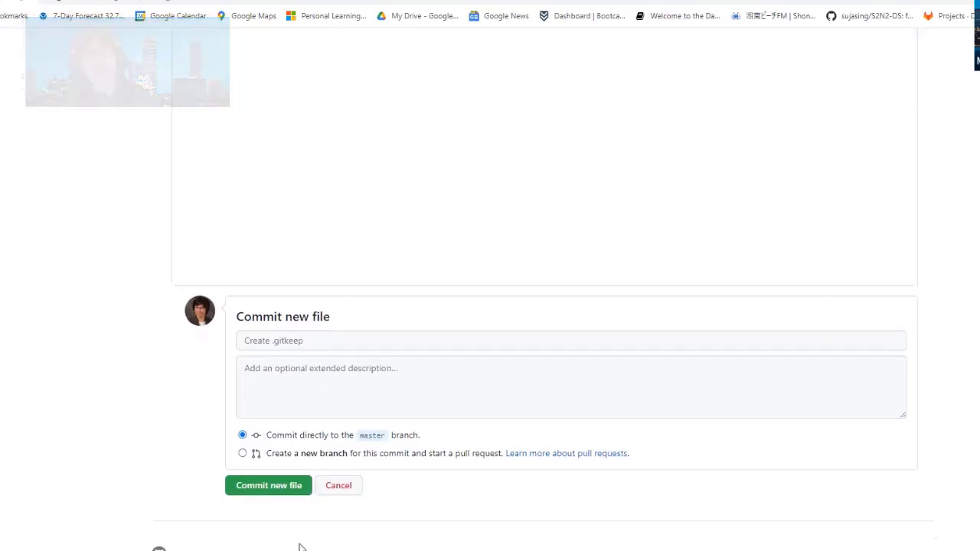
{"action": "left_click", "coordinate": [277, 491]}
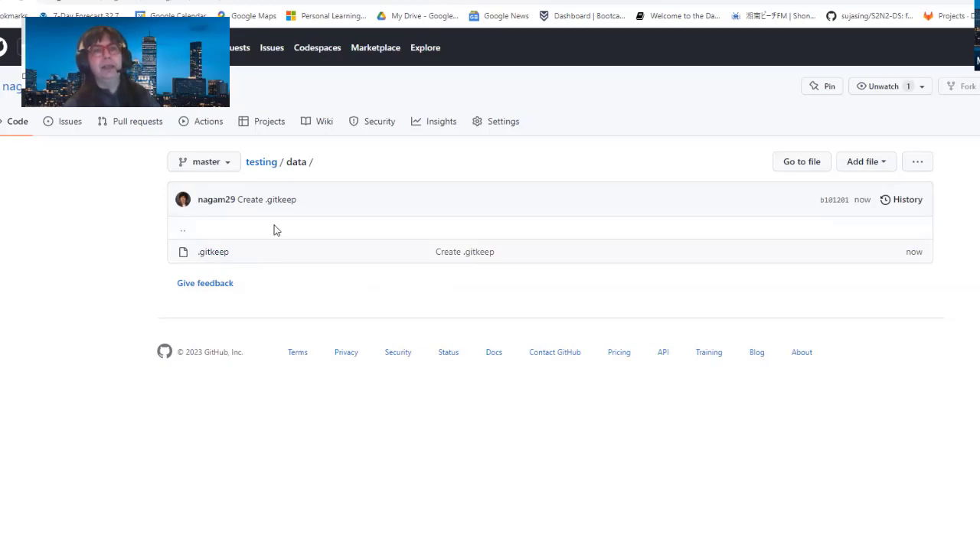
{"action": "left_click", "coordinate": [269, 163]}
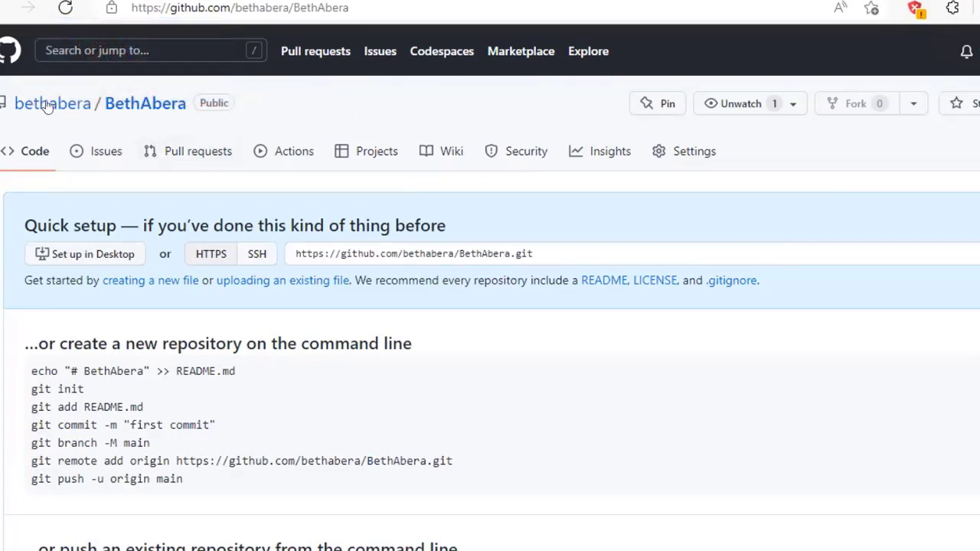
- Open the profile of the empty repository's owner and examine its popular repositories and contribution activity
{"action": "mouse_move", "coordinate": [47, 107]}
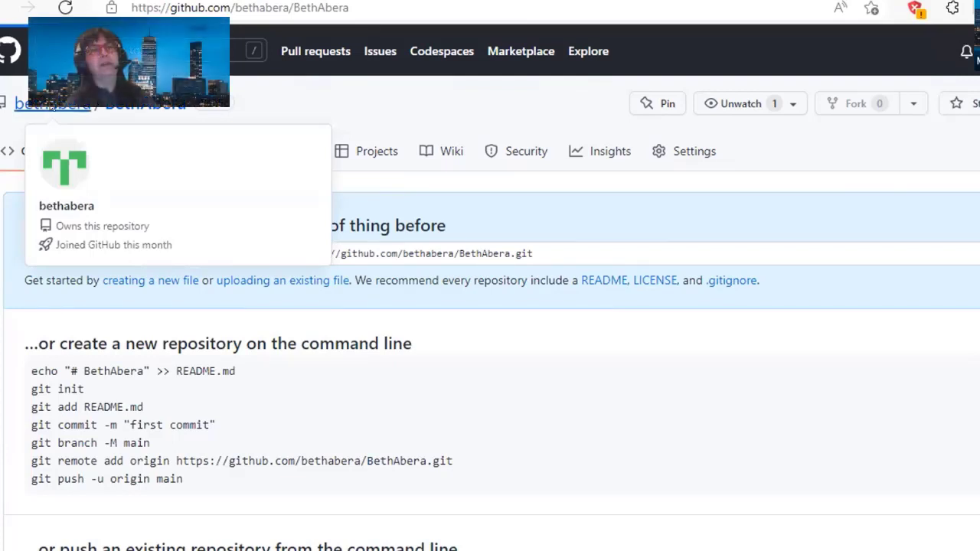
{"action": "left_click", "coordinate": [48, 105]}
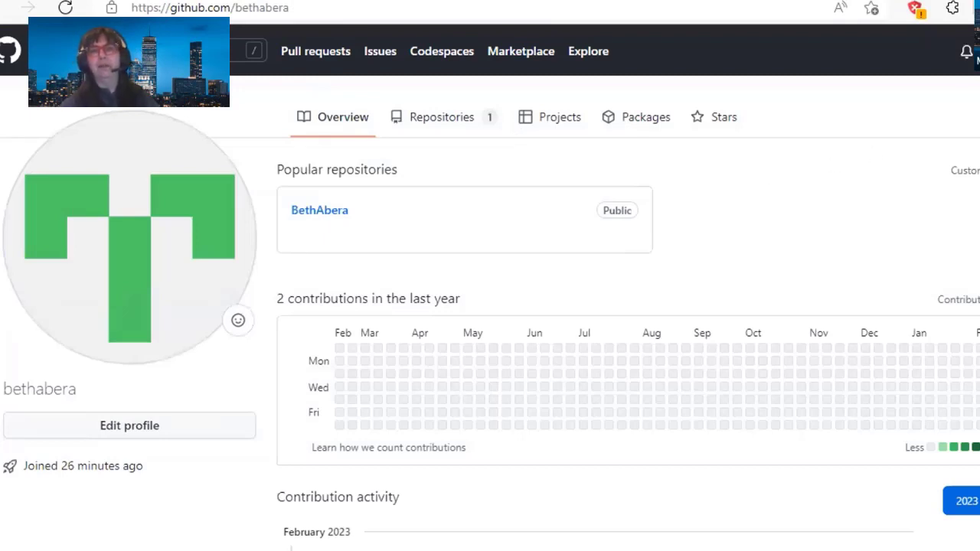
{"action": "scroll", "coordinate": [489, 306], "scroll_direction": "down", "scroll_amount": 3}
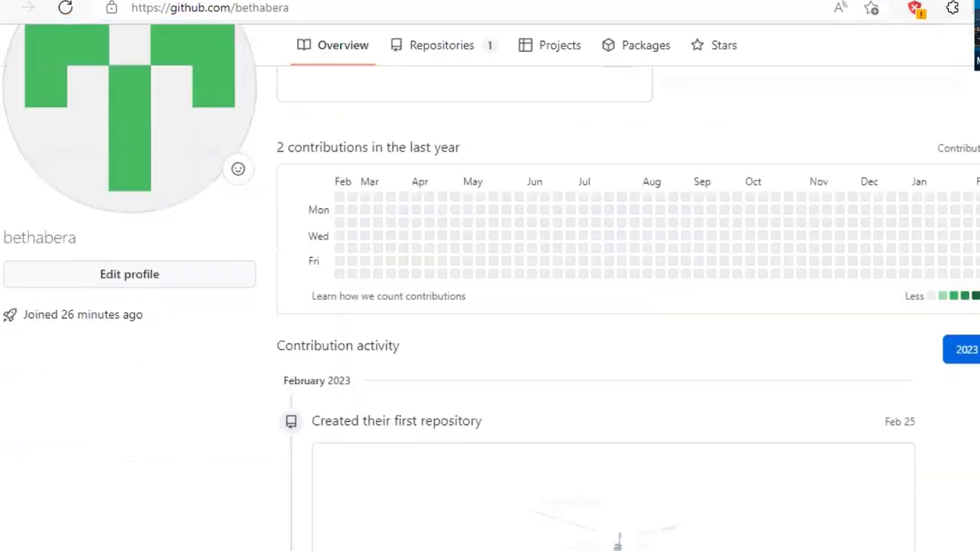
{"action": "scroll", "coordinate": [489, 306], "scroll_direction": "down", "scroll_amount": 2}
{"action": "scroll", "coordinate": [490, 306], "scroll_direction": "up", "scroll_amount": 5}
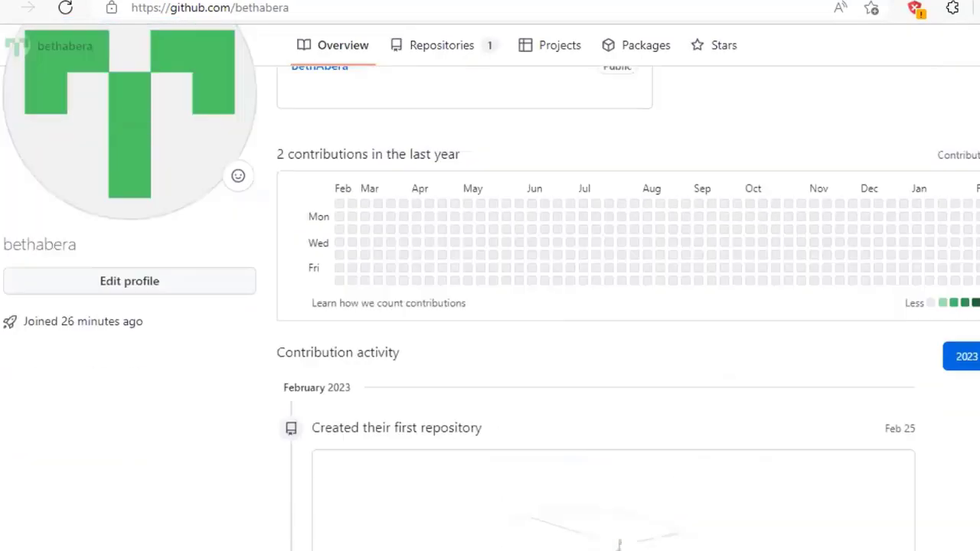
{"action": "scroll", "coordinate": [489, 306], "scroll_direction": "up", "scroll_amount": 1}
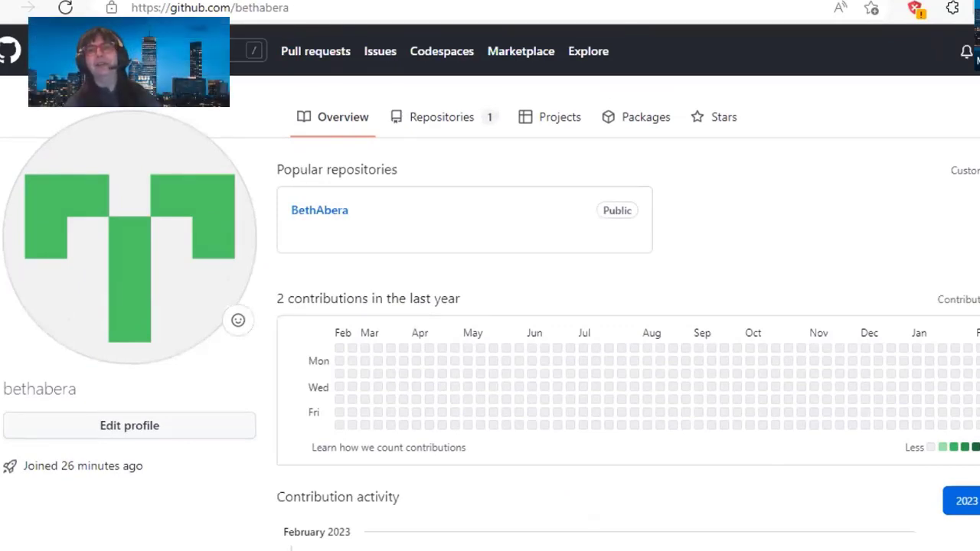
- Open the profile's only repository and read through its quick setup, command-line and import instructions
{"action": "left_click", "coordinate": [319, 210]}
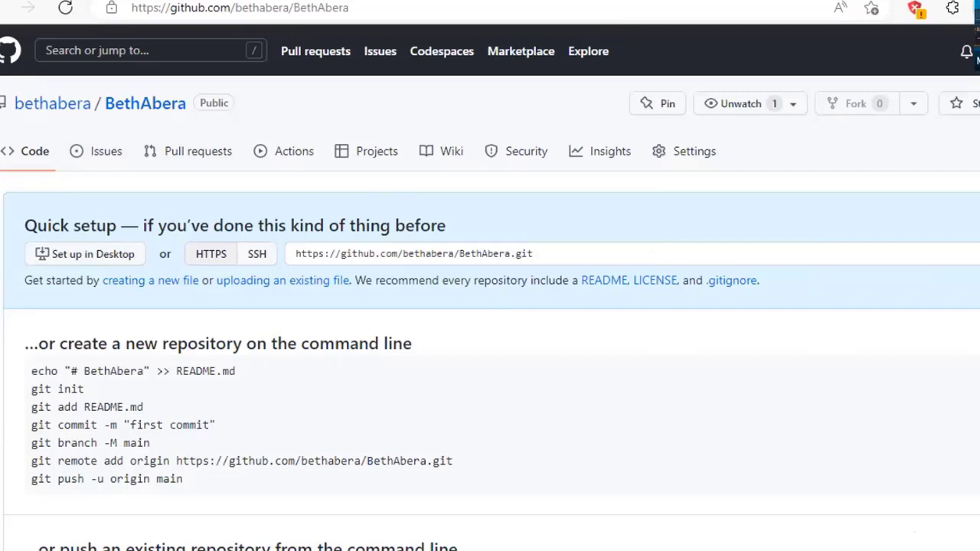
{"action": "scroll", "coordinate": [490, 306], "scroll_direction": "down", "scroll_amount": 2}
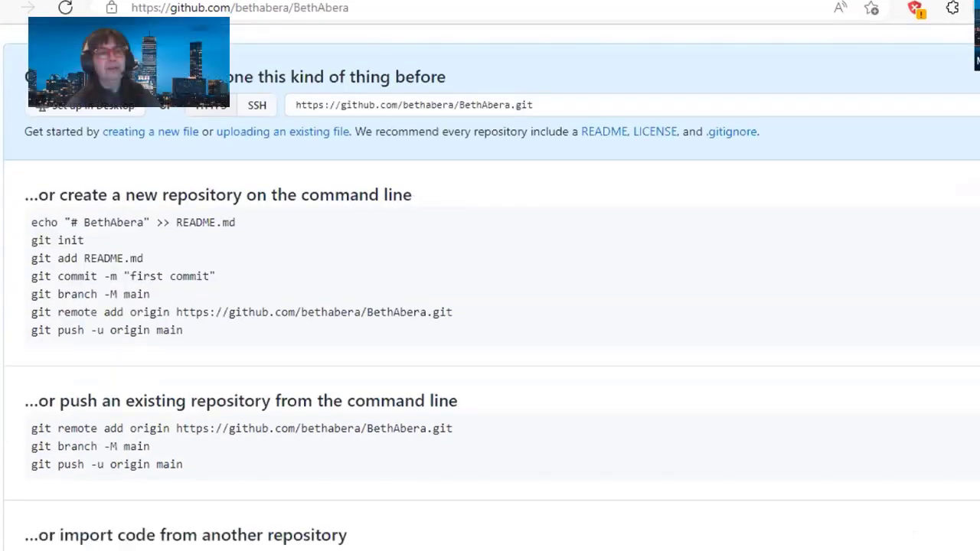
{"action": "scroll", "coordinate": [490, 306], "scroll_direction": "down", "scroll_amount": 2}
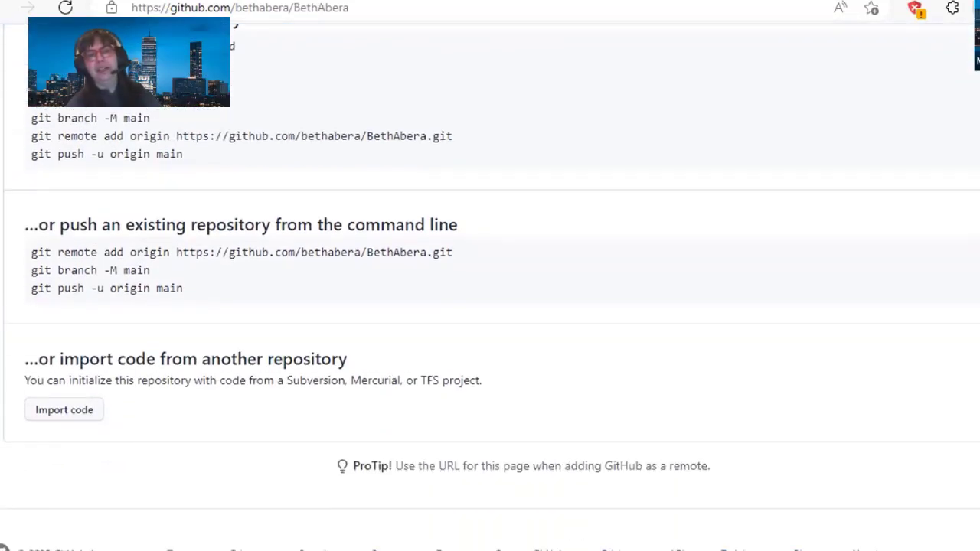
{"action": "scroll", "coordinate": [490, 306], "scroll_direction": "up", "scroll_amount": 3}
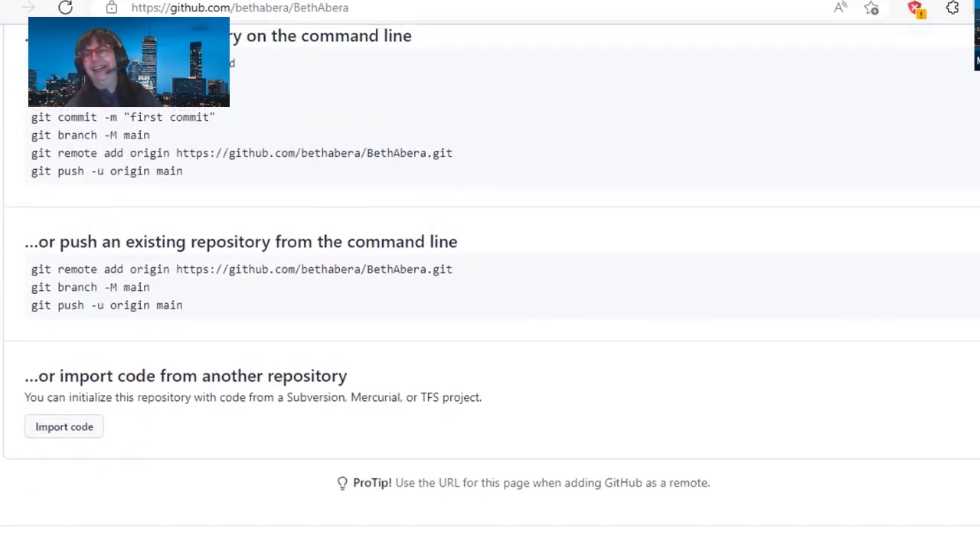
{"action": "scroll", "coordinate": [490, 306], "scroll_direction": "up", "scroll_amount": 2}
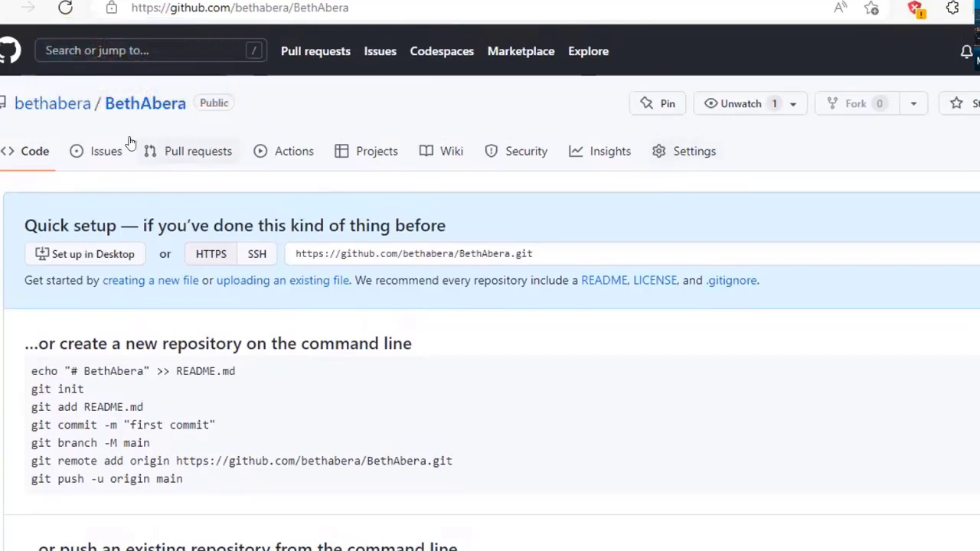
- Return from the empty repository to its owner's profile overview
{"action": "mouse_move", "coordinate": [46, 109]}
{"action": "left_click", "coordinate": [57, 109]}
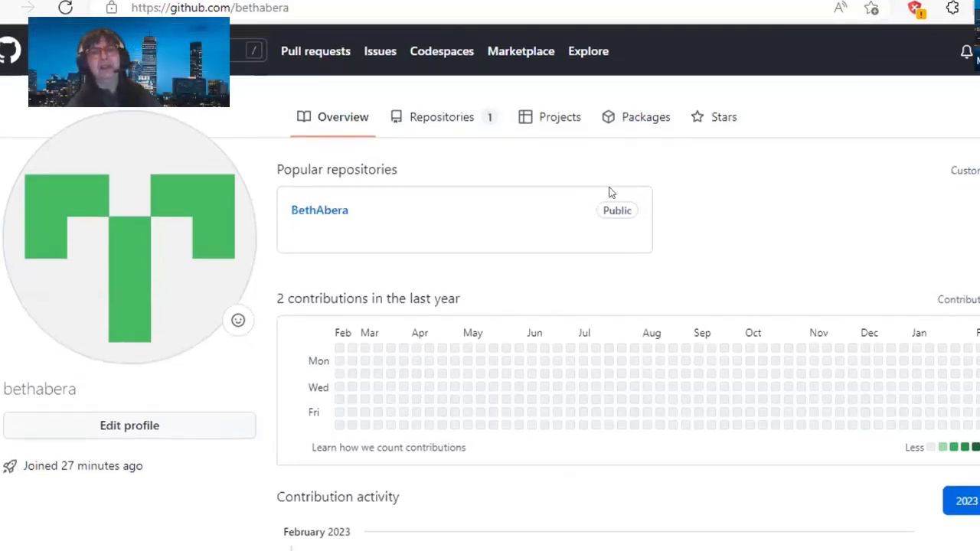
{"action": "right_click", "coordinate": [611, 228]}
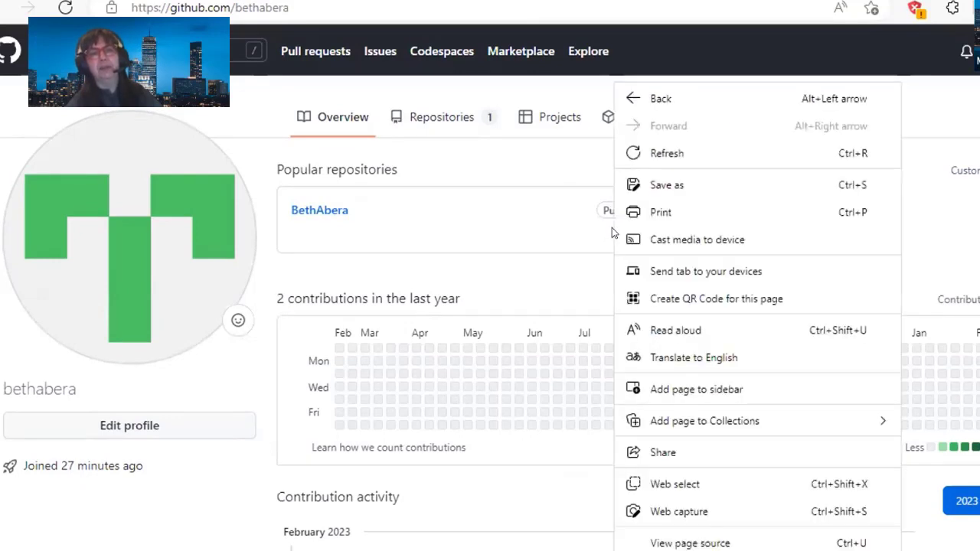
{"action": "left_click", "coordinate": [554, 277]}
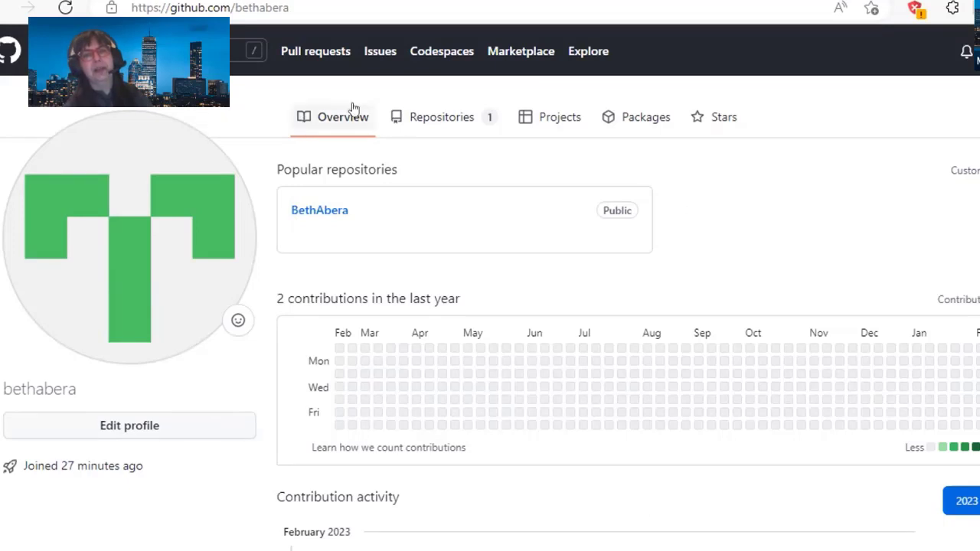
- Create a new public repository named Test from the profile's repository list, without a README, .gitignore template or license
{"action": "left_click", "coordinate": [434, 120]}
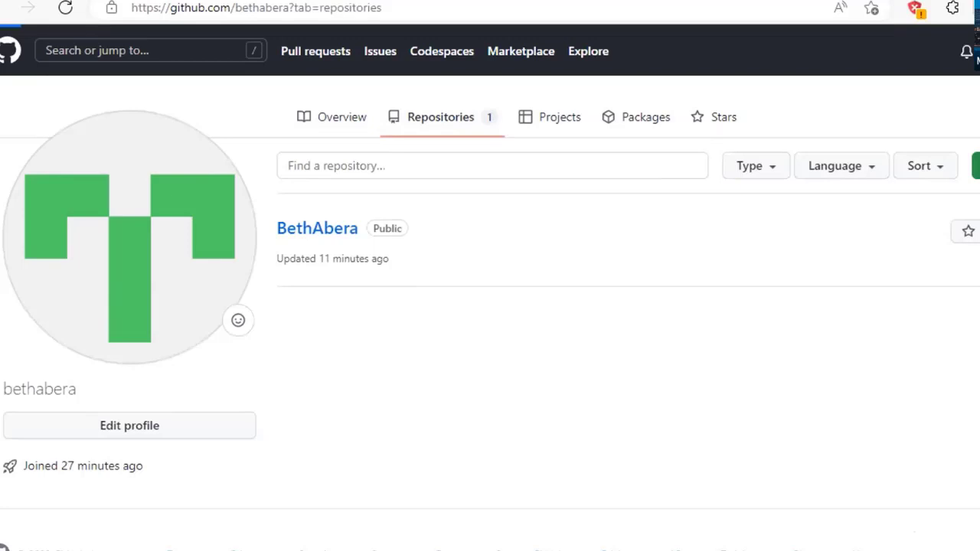
{"action": "left_click", "coordinate": [975, 165]}
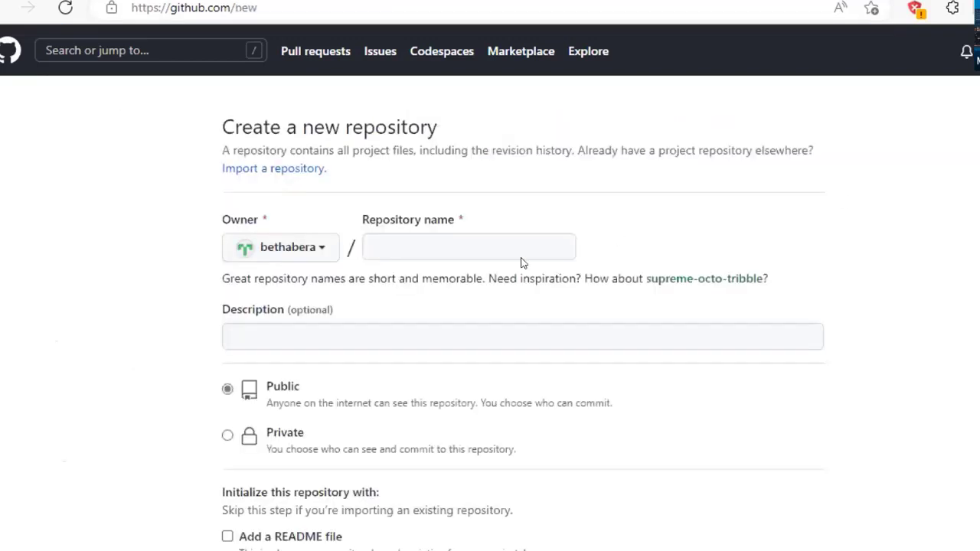
{"action": "left_click", "coordinate": [429, 248]}
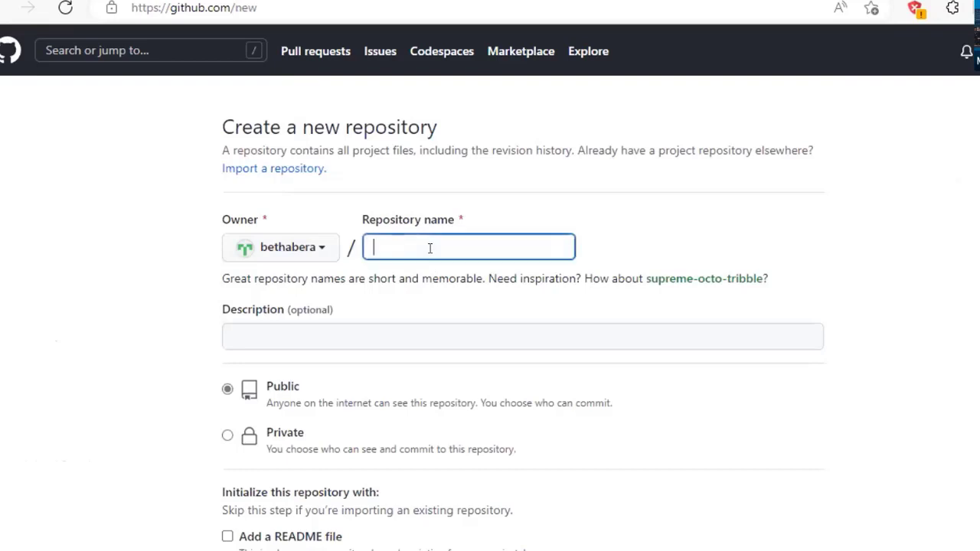
{"action": "type", "text": "Test"}
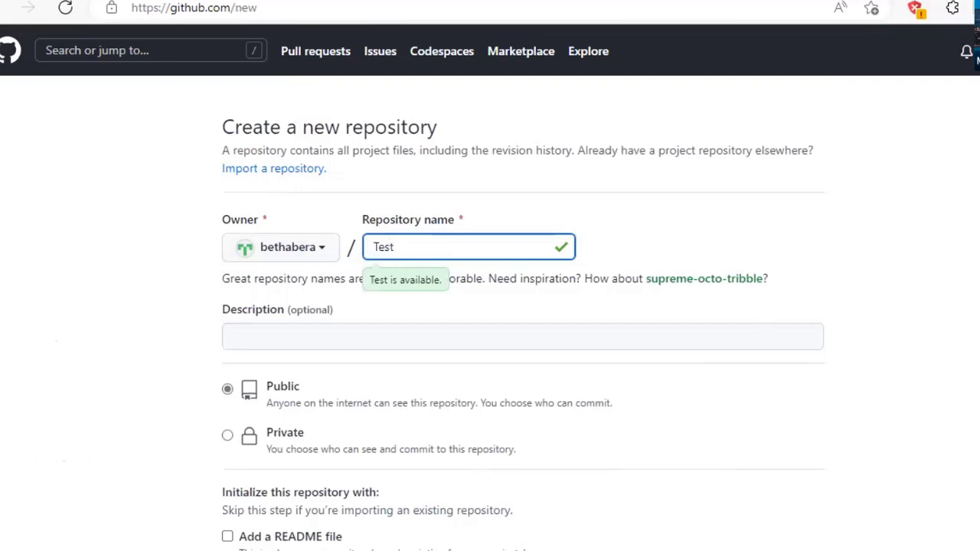
{"action": "scroll", "coordinate": [522, 306], "scroll_direction": "down", "scroll_amount": 4}
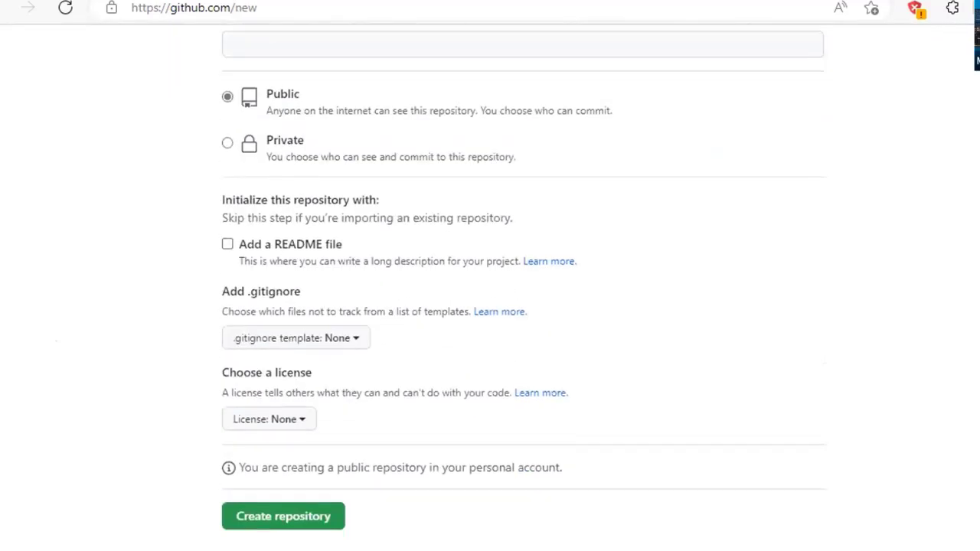
{"action": "scroll", "coordinate": [522, 306], "scroll_direction": "up", "scroll_amount": 1}
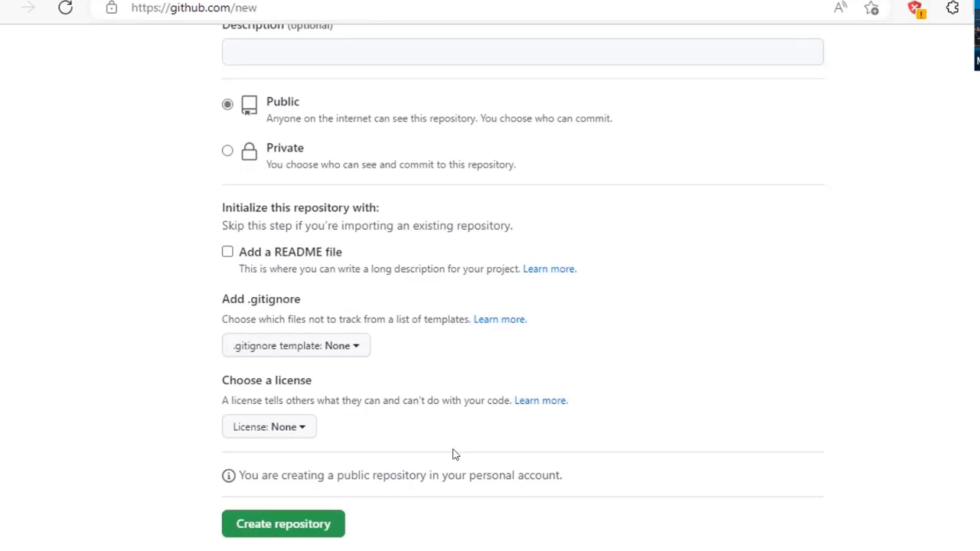
{"action": "left_click", "coordinate": [304, 523]}
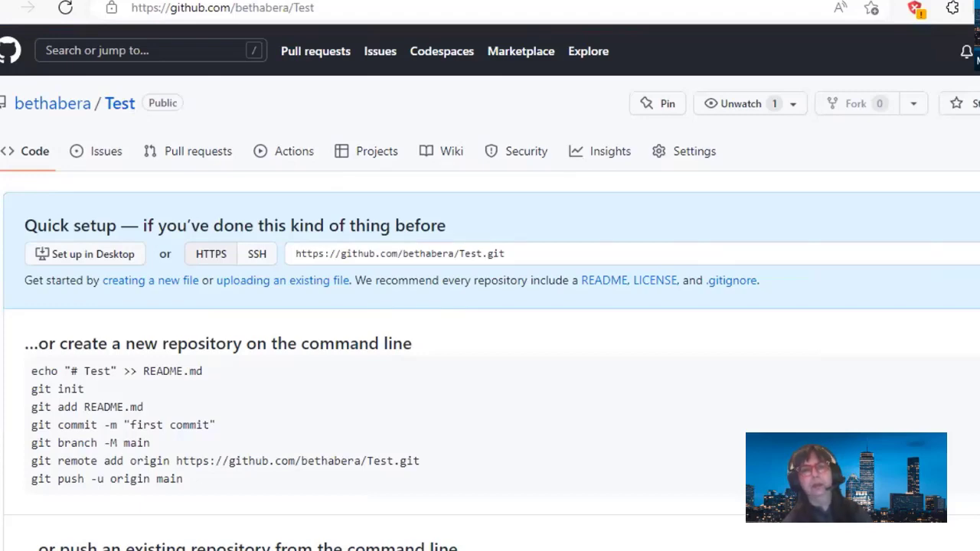
- Check the owner's profile overview for the new Test repository and reopen it from the popular repositories
{"action": "scroll", "coordinate": [490, 306], "scroll_direction": "down", "scroll_amount": 2}
{"action": "scroll", "coordinate": [489, 306], "scroll_direction": "up", "scroll_amount": 2}
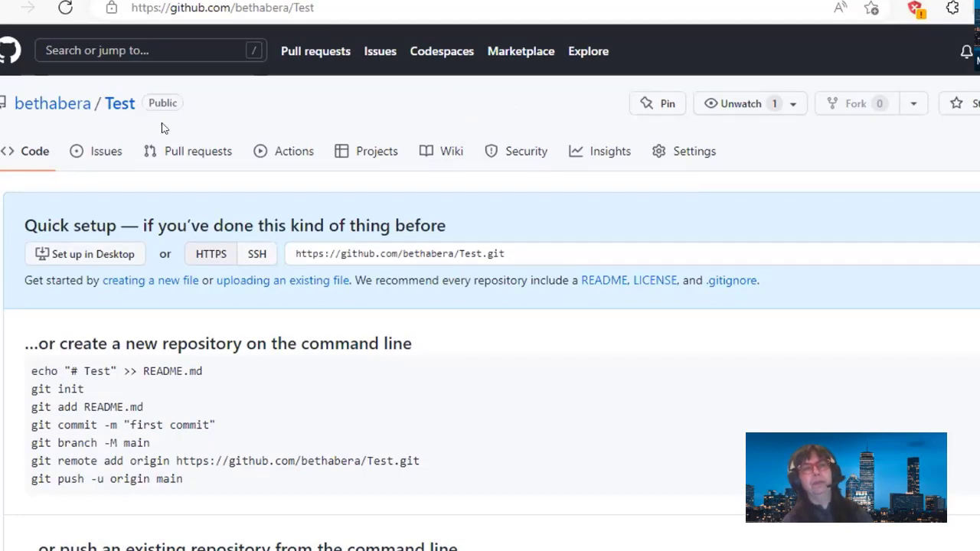
{"action": "left_click", "coordinate": [58, 107]}
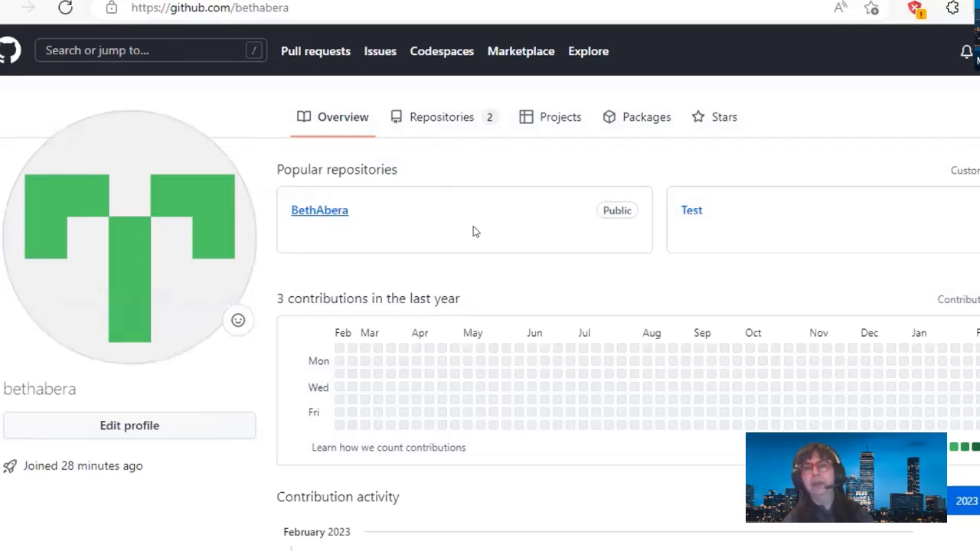
{"action": "left_click", "coordinate": [693, 213]}
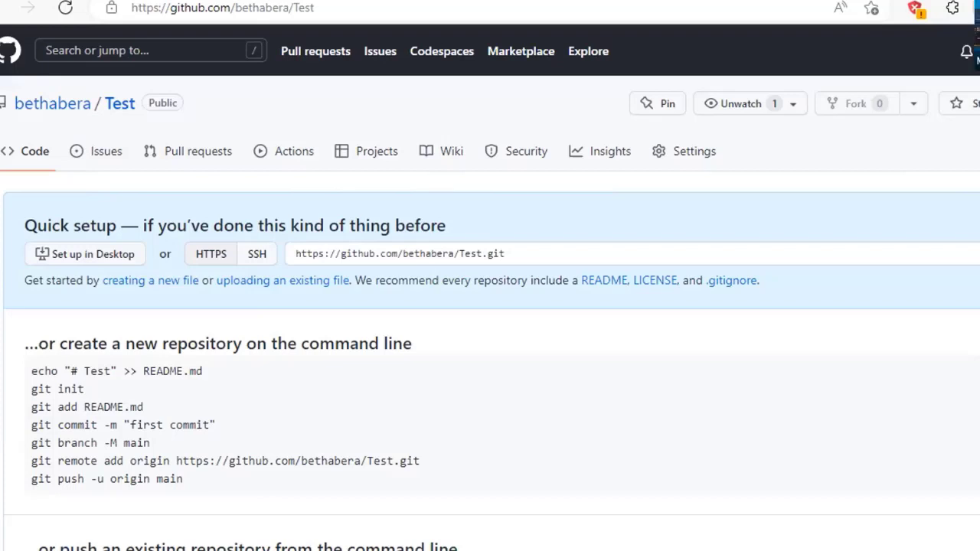
- Read through the Test repository's quick setup options and its command-line and code import instructions
{"action": "scroll", "coordinate": [490, 306], "scroll_direction": "down", "scroll_amount": 1}
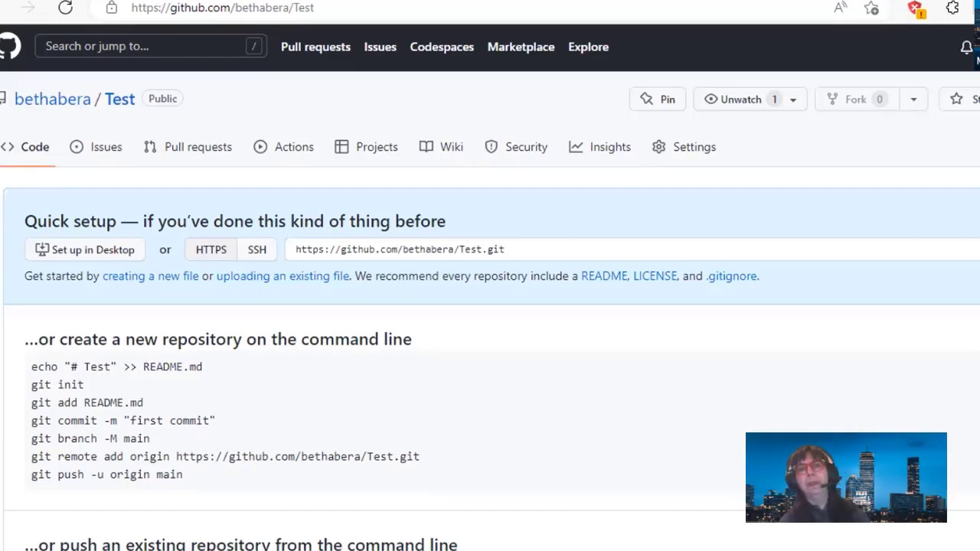
{"action": "scroll", "coordinate": [490, 307], "scroll_direction": "down", "scroll_amount": 1}
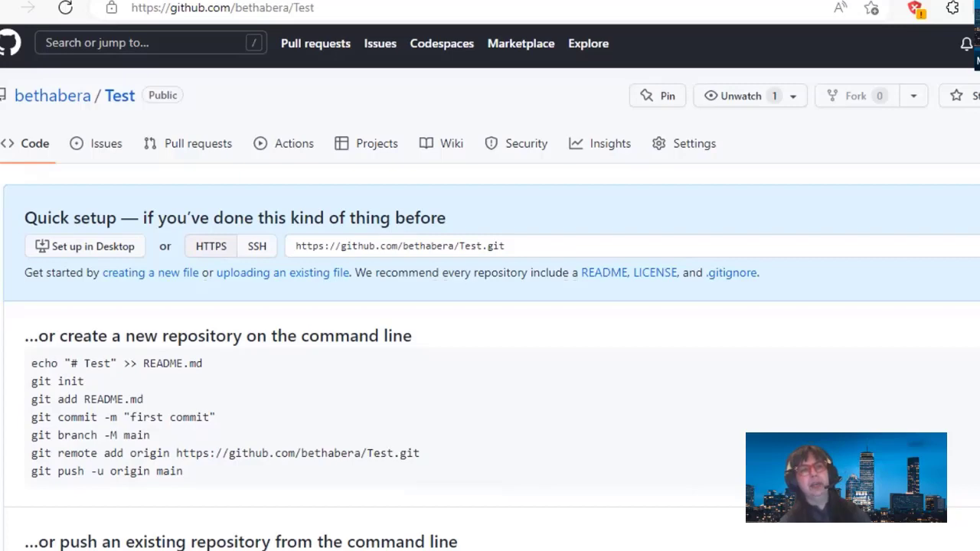
{"action": "scroll", "coordinate": [490, 307], "scroll_direction": "down", "scroll_amount": 5}
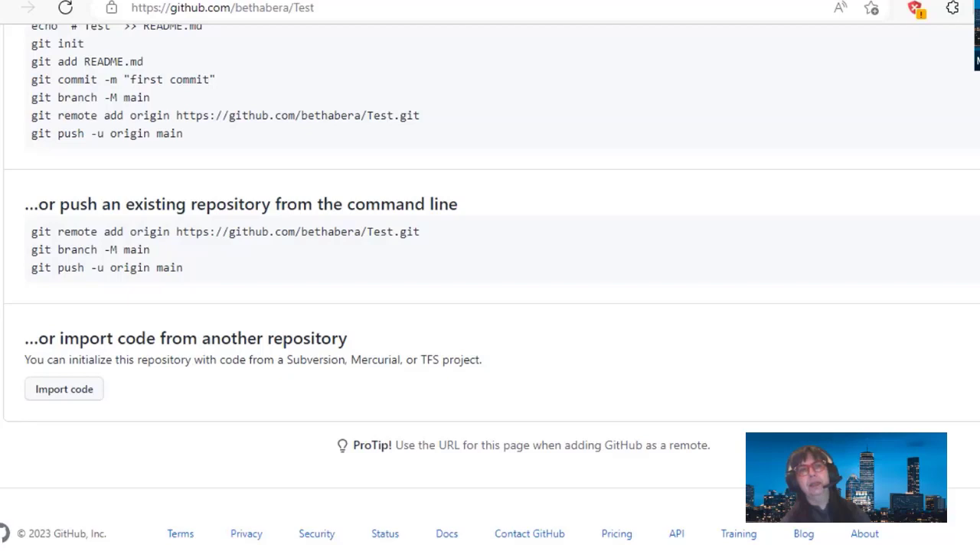
{"action": "scroll", "coordinate": [489, 287], "scroll_direction": "up", "scroll_amount": 3}
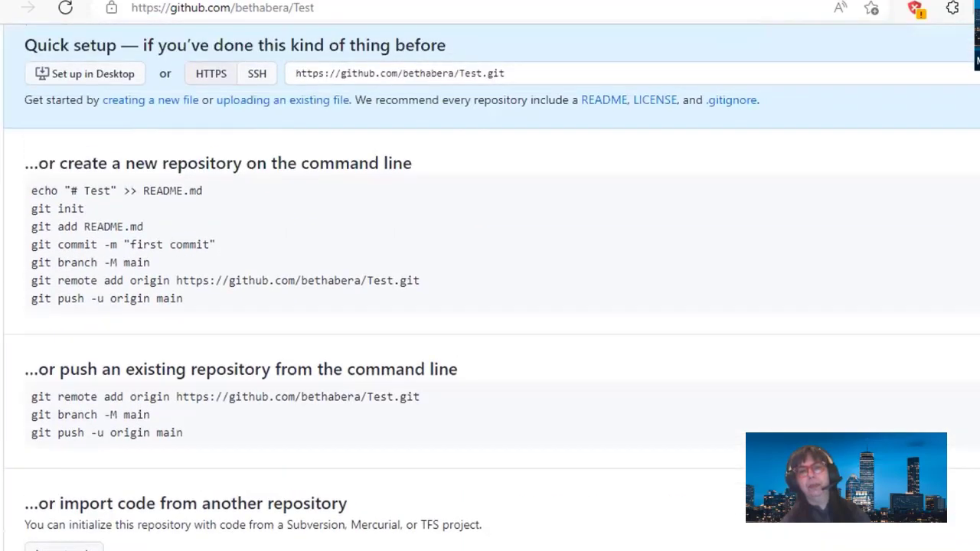
{"action": "scroll", "coordinate": [490, 287], "scroll_direction": "up", "scroll_amount": 1}
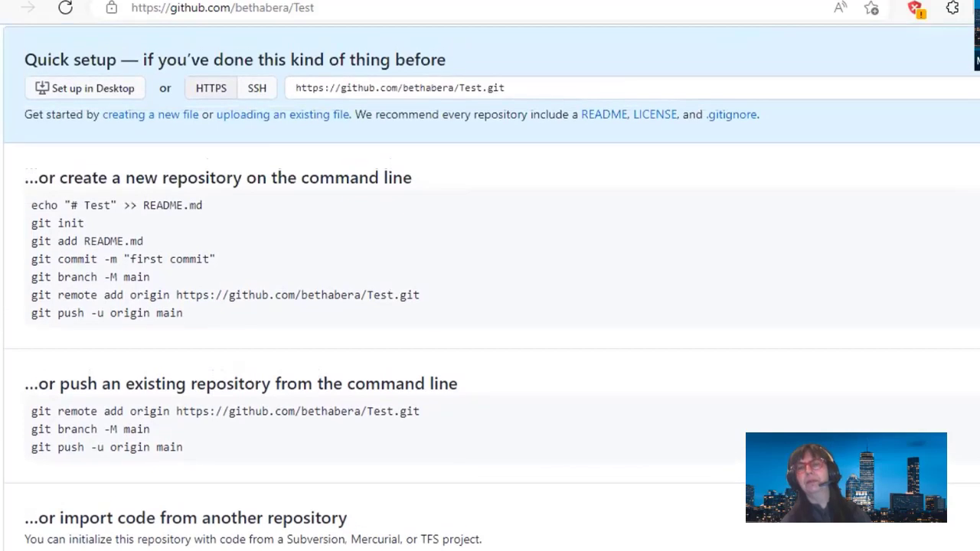
{"action": "scroll", "coordinate": [490, 287], "scroll_direction": "up", "scroll_amount": 1}
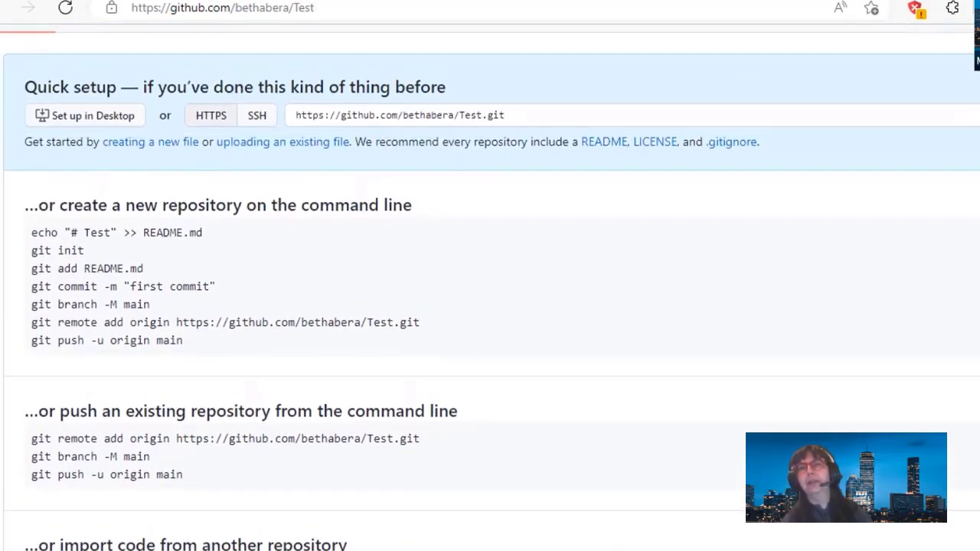
{"action": "scroll", "coordinate": [490, 287], "scroll_direction": "up", "scroll_amount": 1}
{"action": "scroll", "coordinate": [490, 287], "scroll_direction": "up", "scroll_amount": 2}
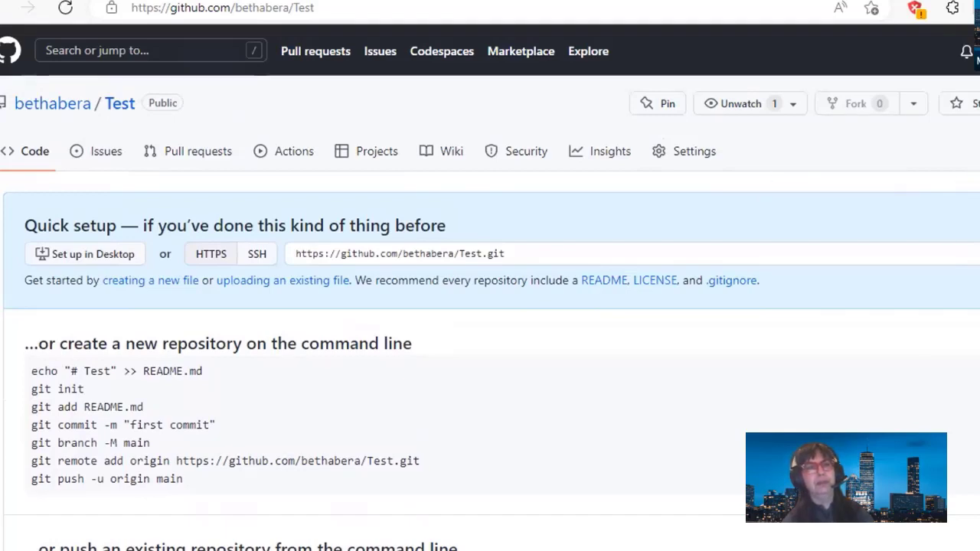
{"action": "scroll", "coordinate": [490, 306], "scroll_direction": "down", "scroll_amount": 3}
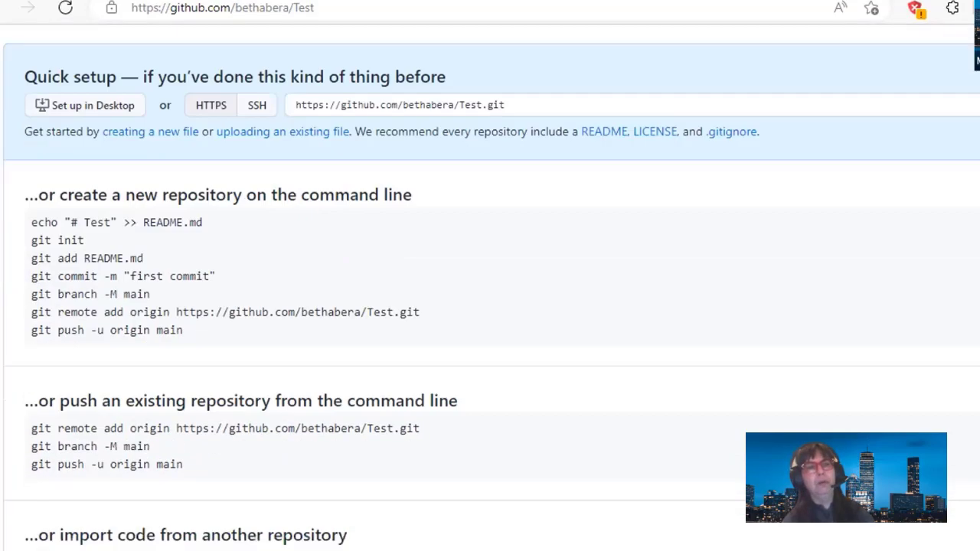
{"action": "scroll", "coordinate": [490, 287], "scroll_direction": "up", "scroll_amount": 3}
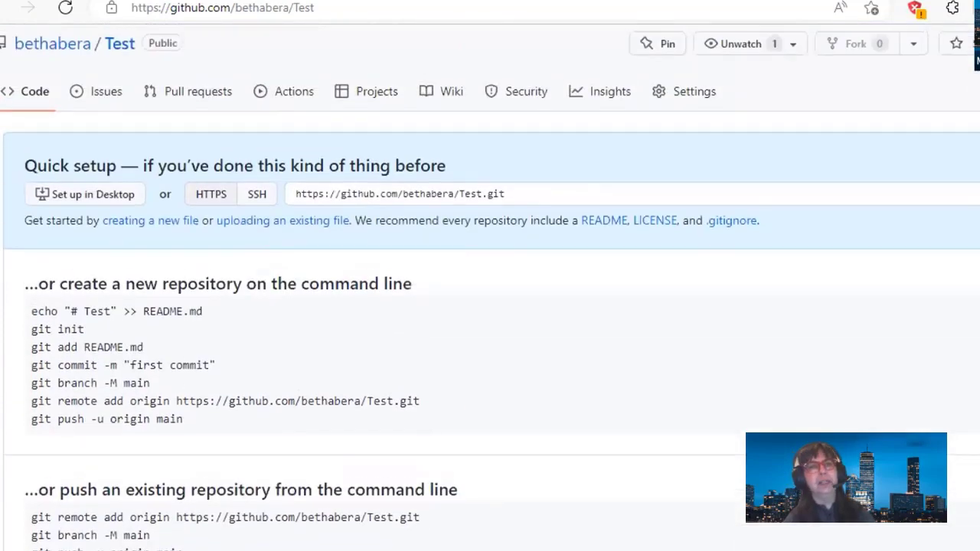
{"action": "scroll", "coordinate": [489, 306], "scroll_direction": "up", "scroll_amount": 1}
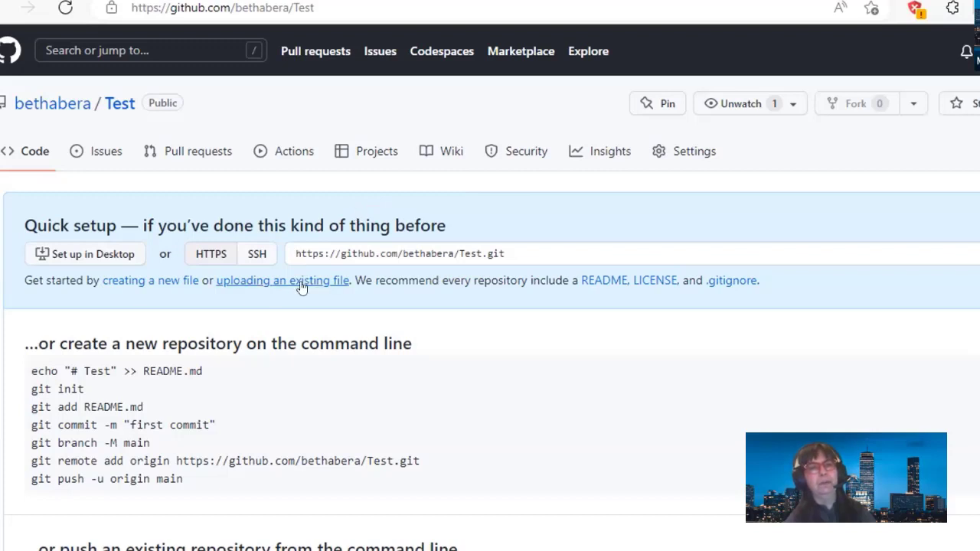
- Create an empty file named .gitkeep in the Test repository and commit it with the default message
{"action": "left_click", "coordinate": [178, 282]}
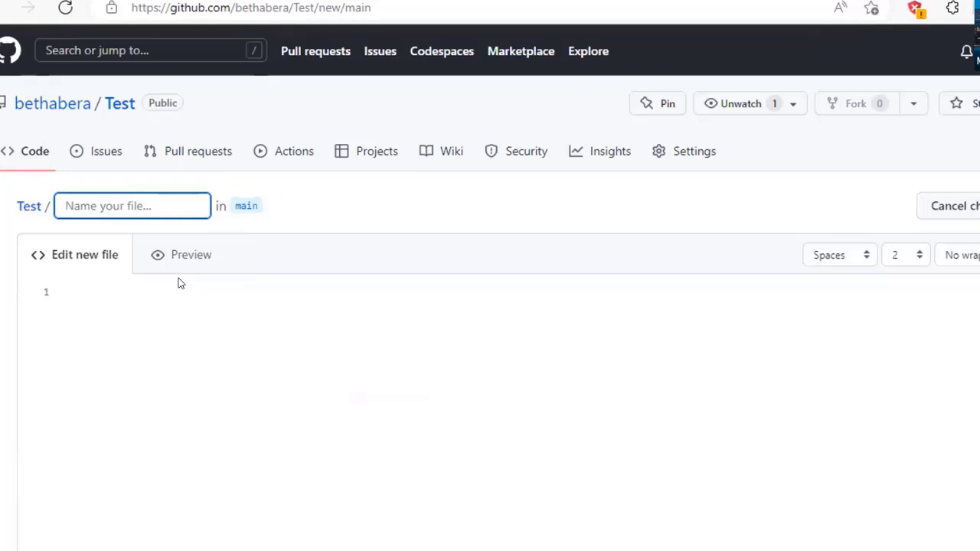
{"action": "type", "text": "."}
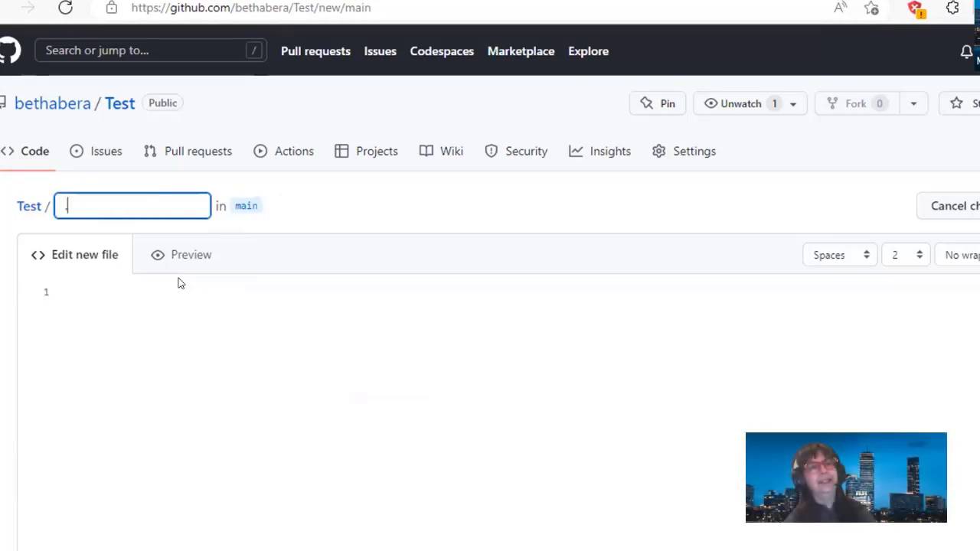
{"action": "type", "text": "git"}
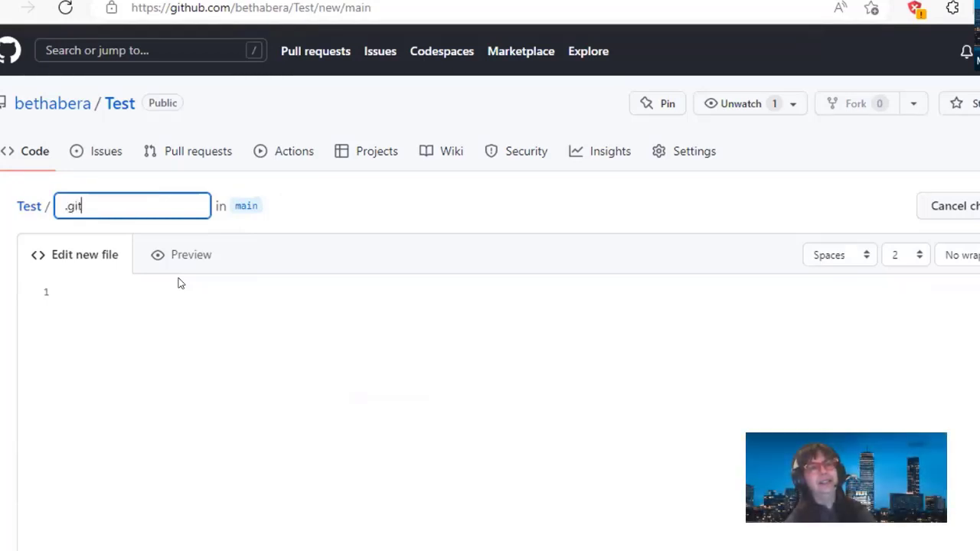
{"action": "type", "text": "keep"}
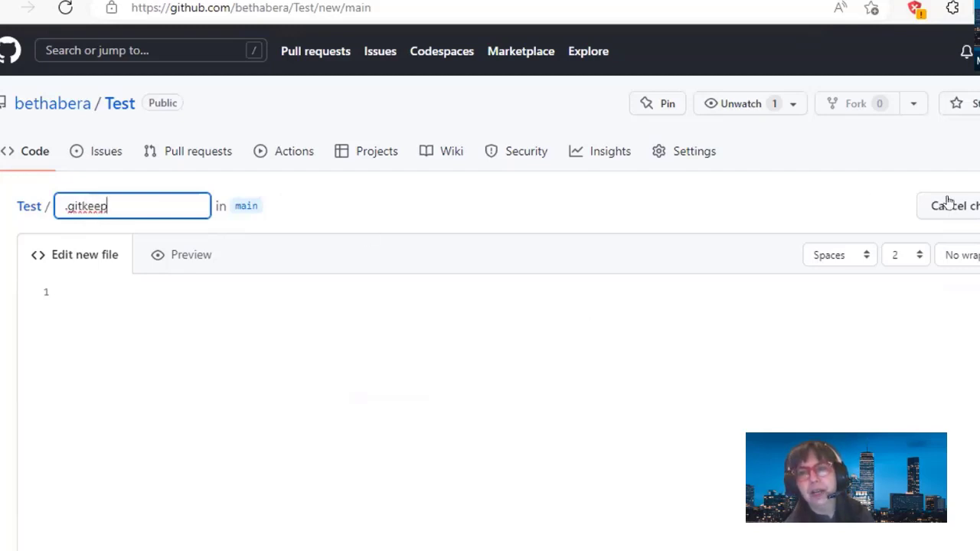
{"action": "scroll", "coordinate": [490, 306], "scroll_direction": "down", "scroll_amount": 10}
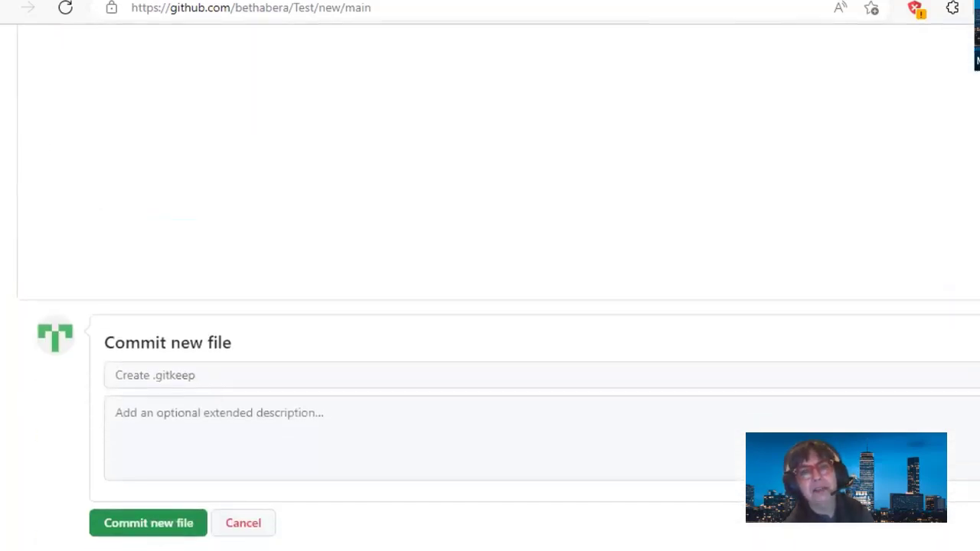
{"action": "scroll", "coordinate": [490, 306], "scroll_direction": "up", "scroll_amount": 10}
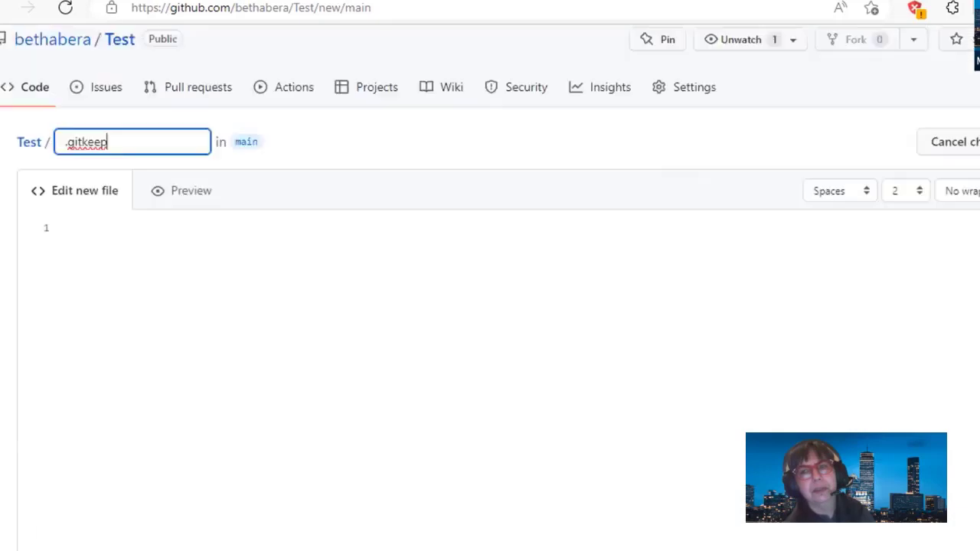
{"action": "left_click", "coordinate": [840, 205]}
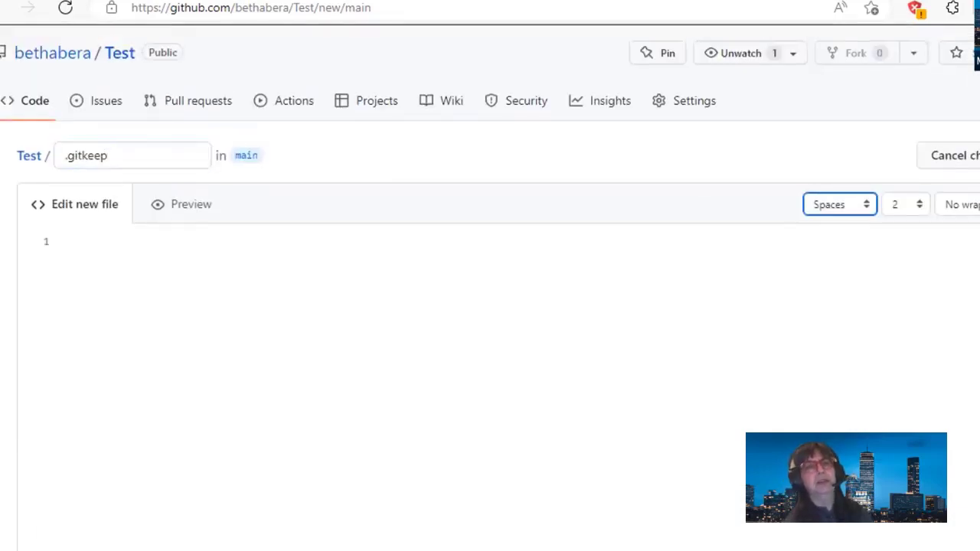
{"action": "scroll", "coordinate": [490, 306], "scroll_direction": "down", "scroll_amount": 10}
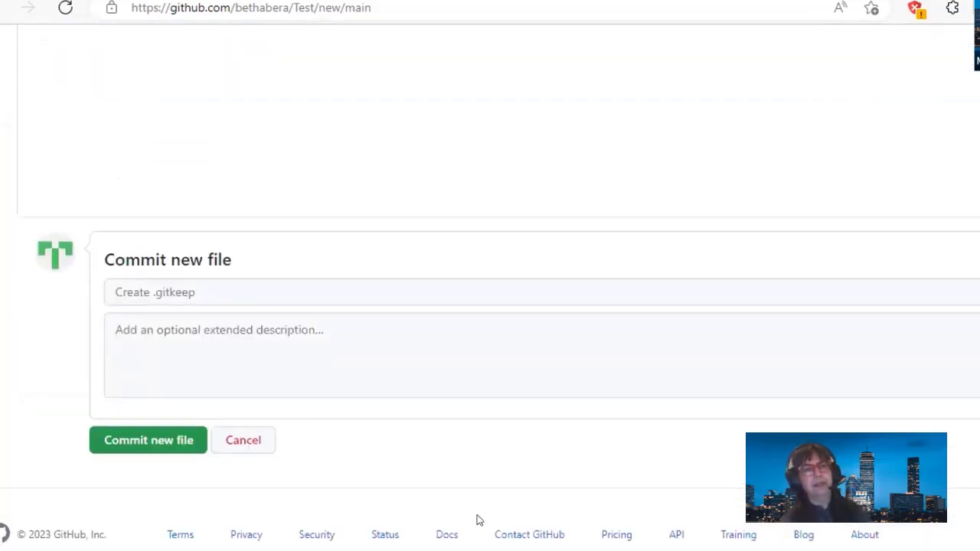
{"action": "left_click", "coordinate": [167, 444]}
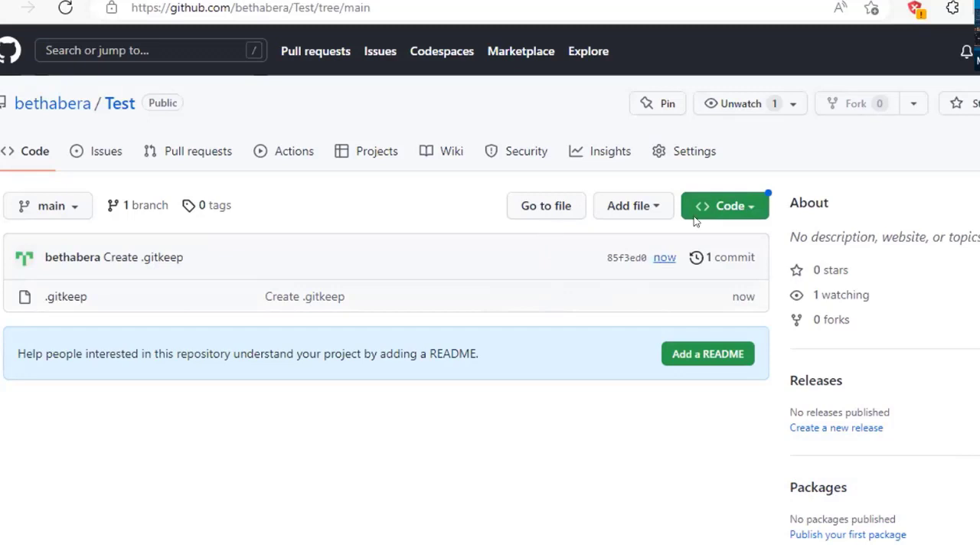
- Examine the Test repository's cloning and download options
{"action": "left_click", "coordinate": [761, 217]}
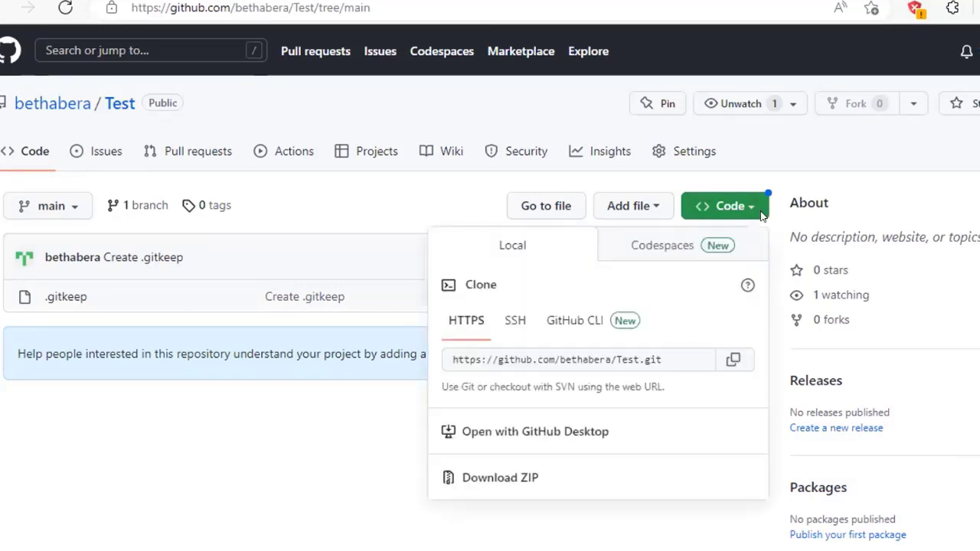
{"action": "left_click", "coordinate": [836, 157]}
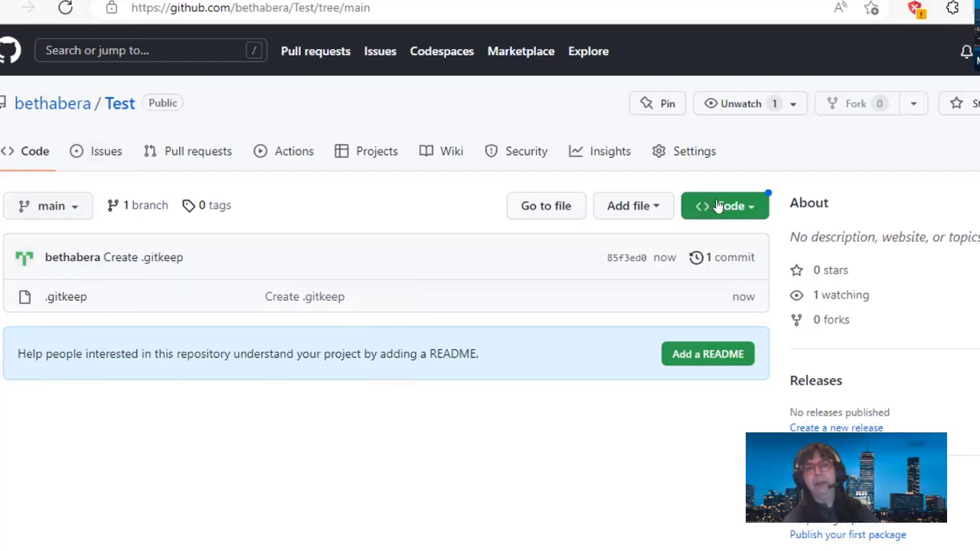
- Add a Dashboard folder to the Test repository by creating an empty Dashboard/.gitkeep file and committing it directly to the main branch
{"action": "left_click", "coordinate": [654, 207]}
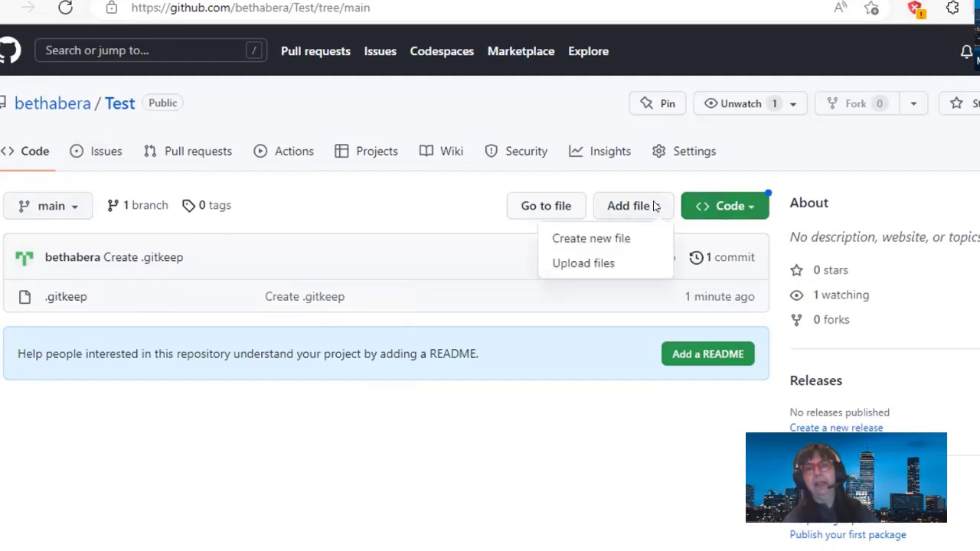
{"action": "left_click", "coordinate": [604, 239]}
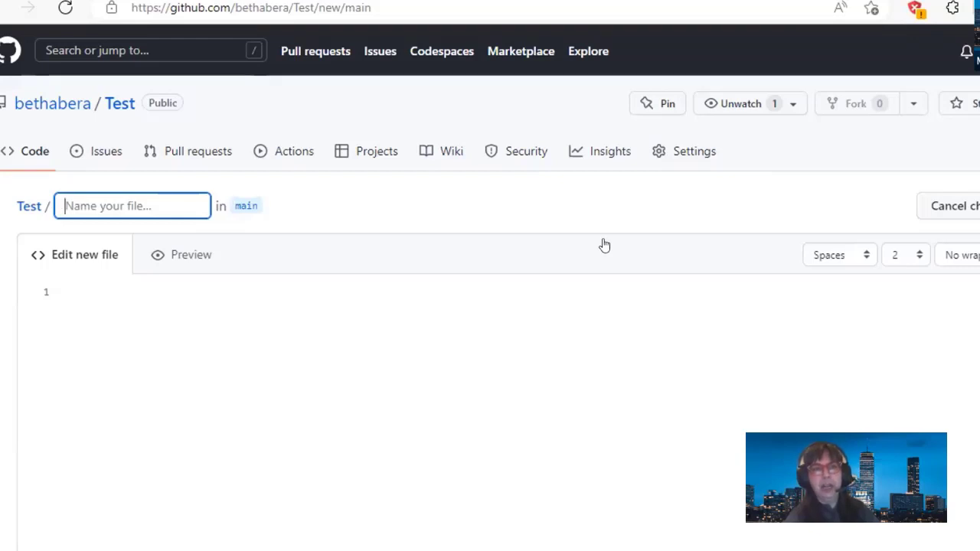
{"action": "type", "text": "Dash"}
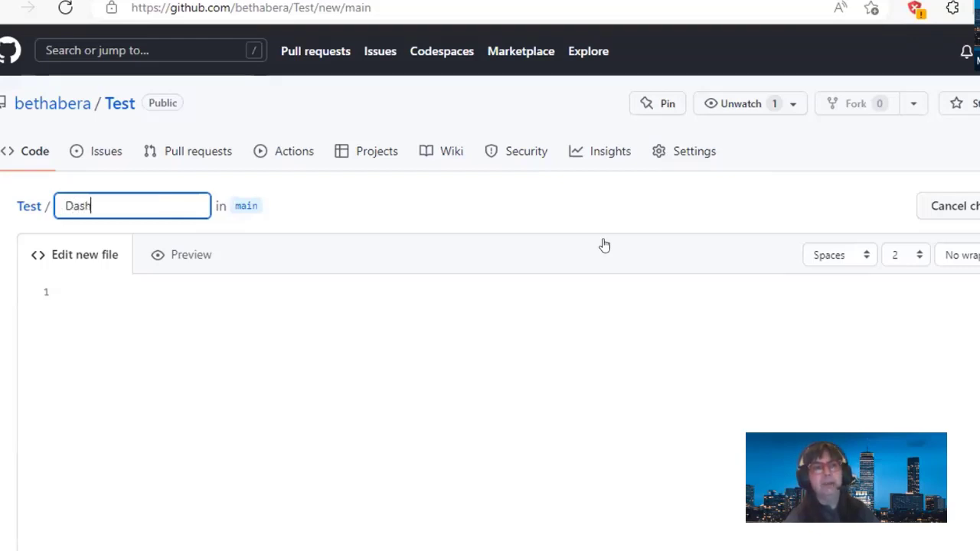
{"action": "type", "text": "board"}
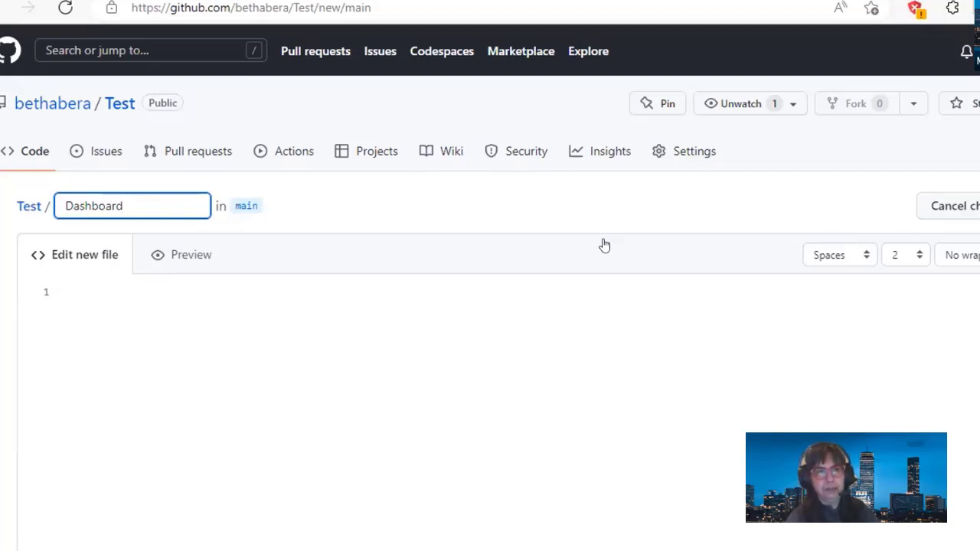
{"action": "type", "text": "/"}
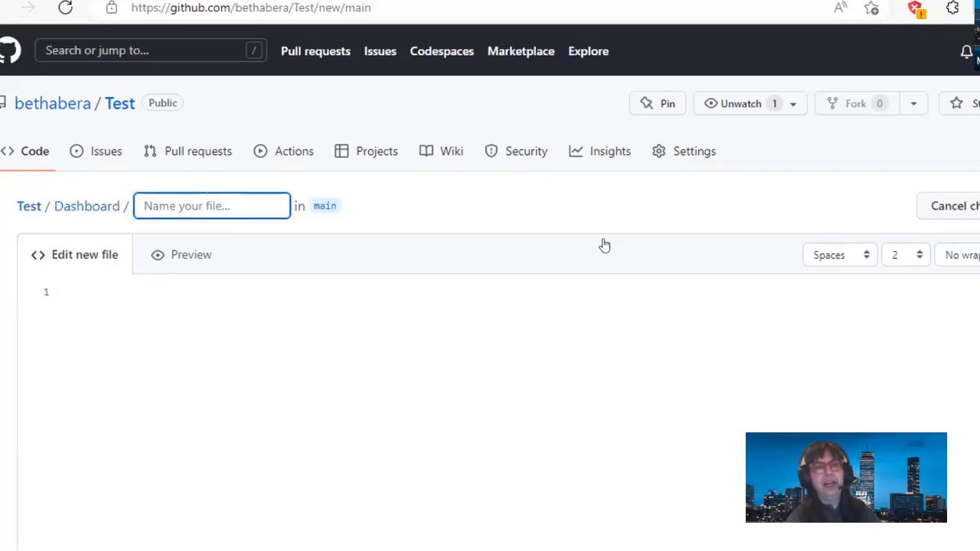
{"action": "type", "text": ".gitk"}
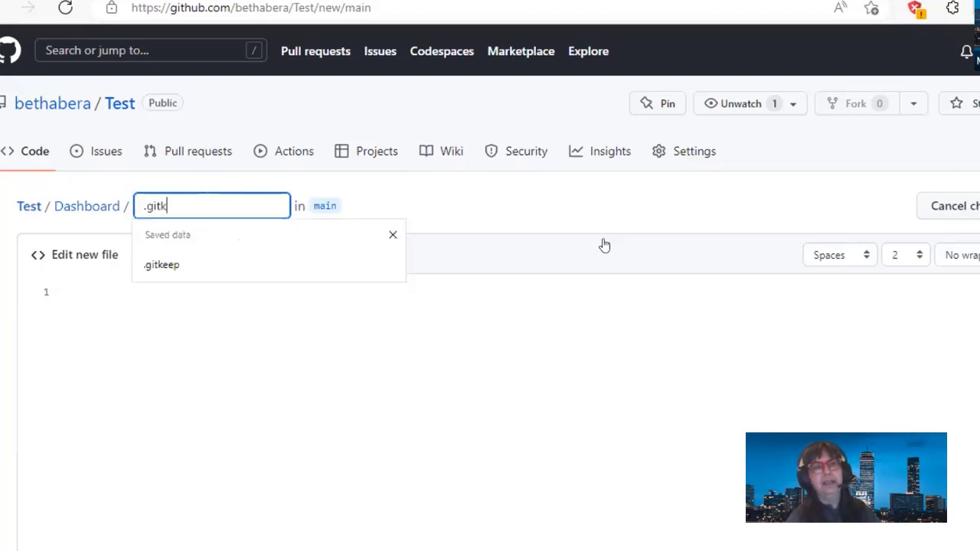
{"action": "type", "text": "eep"}
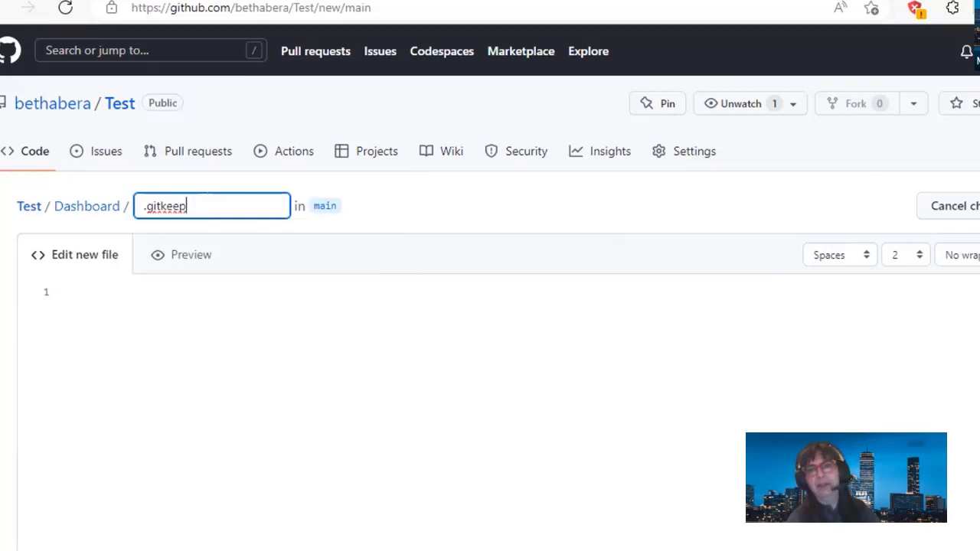
{"action": "scroll", "coordinate": [491, 164], "scroll_direction": "down", "scroll_amount": 1}
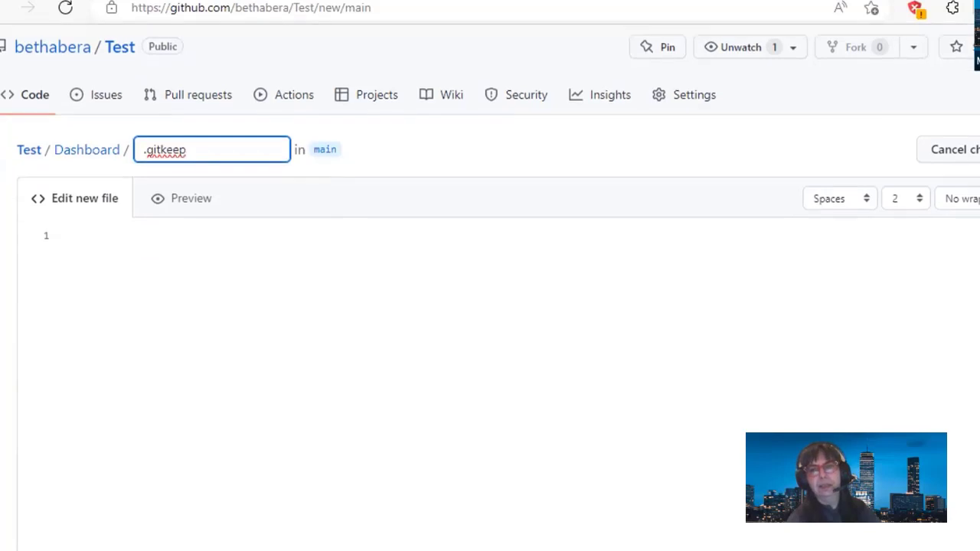
{"action": "left_click", "coordinate": [461, 153]}
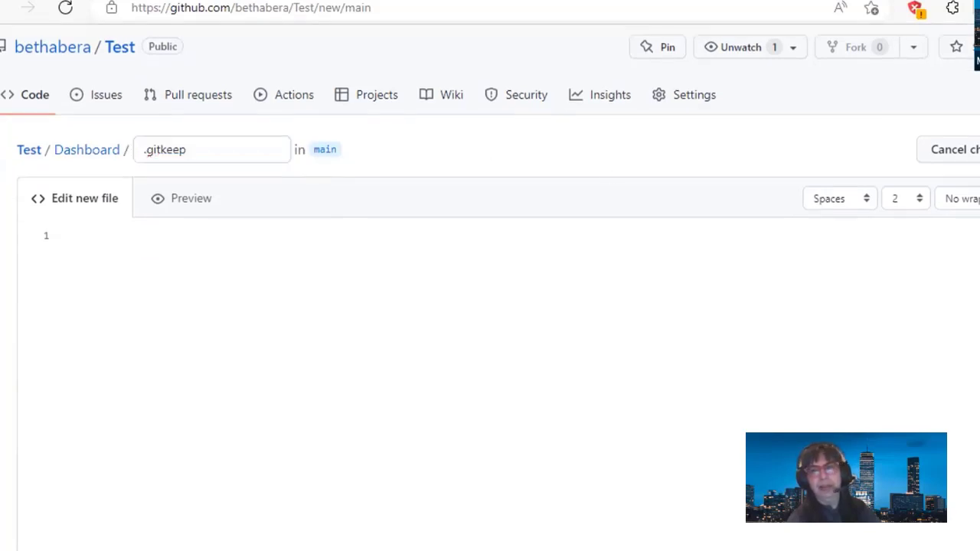
{"action": "scroll", "coordinate": [490, 306], "scroll_direction": "down", "scroll_amount": 7}
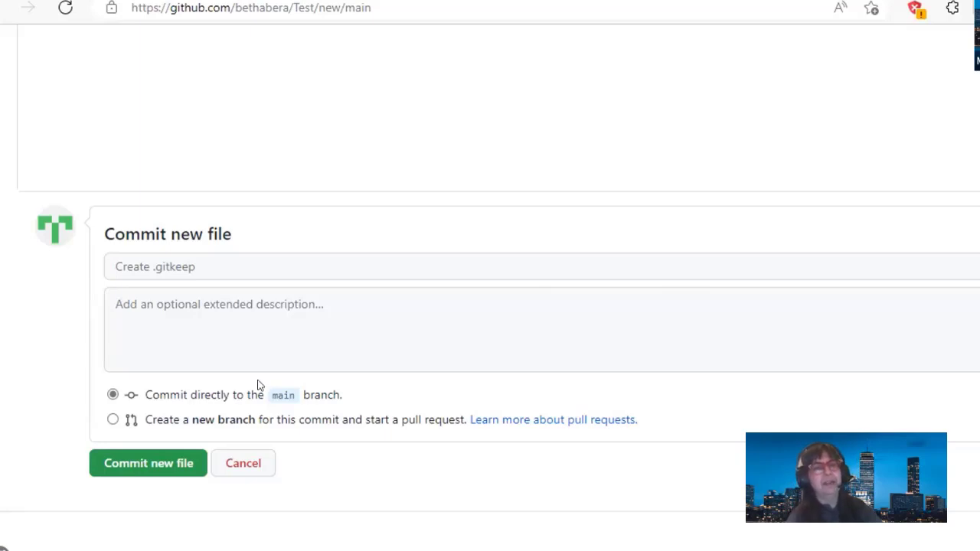
{"action": "left_click", "coordinate": [162, 465]}
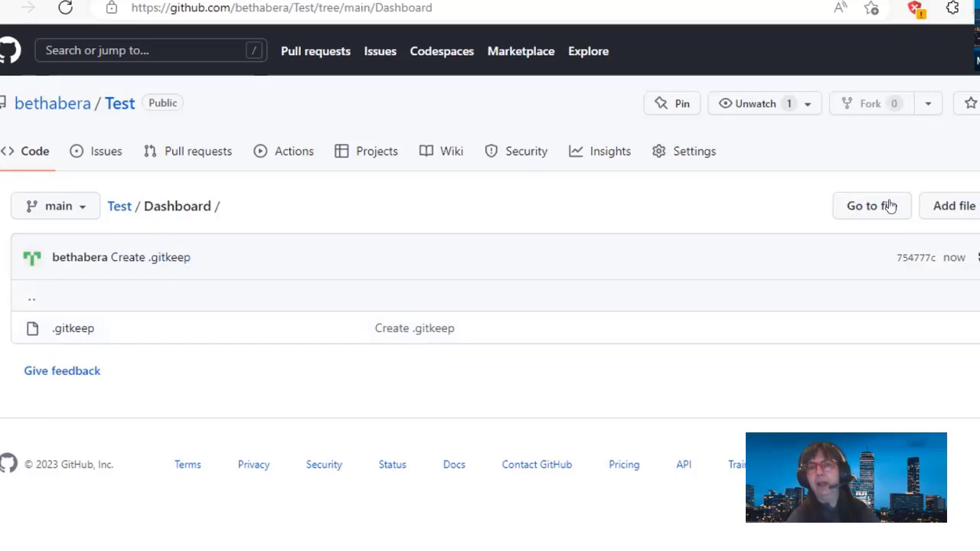
- Go from the Dashboard folder to the account's profile page and open the profile details for editing
{"action": "left_click", "coordinate": [968, 211]}
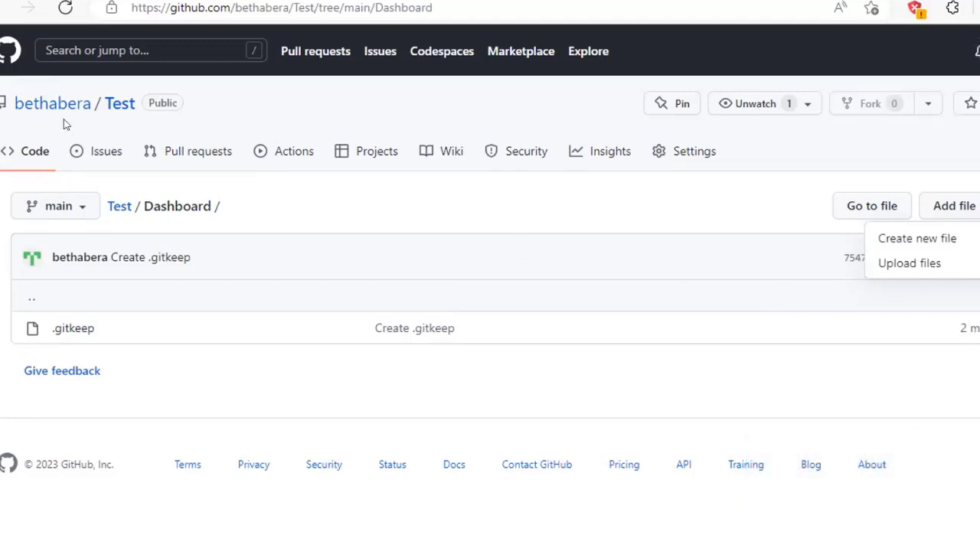
{"action": "left_click", "coordinate": [27, 107]}
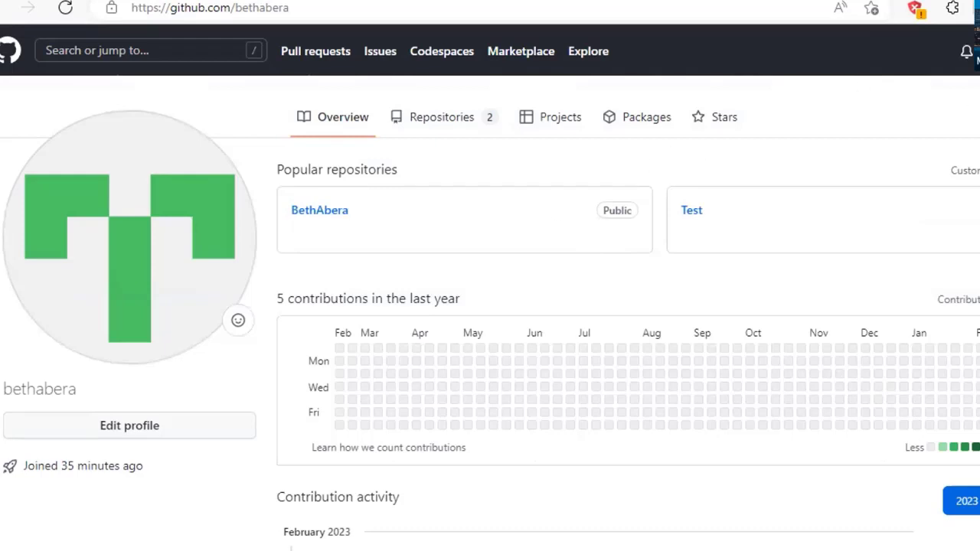
{"action": "left_click", "coordinate": [146, 431]}
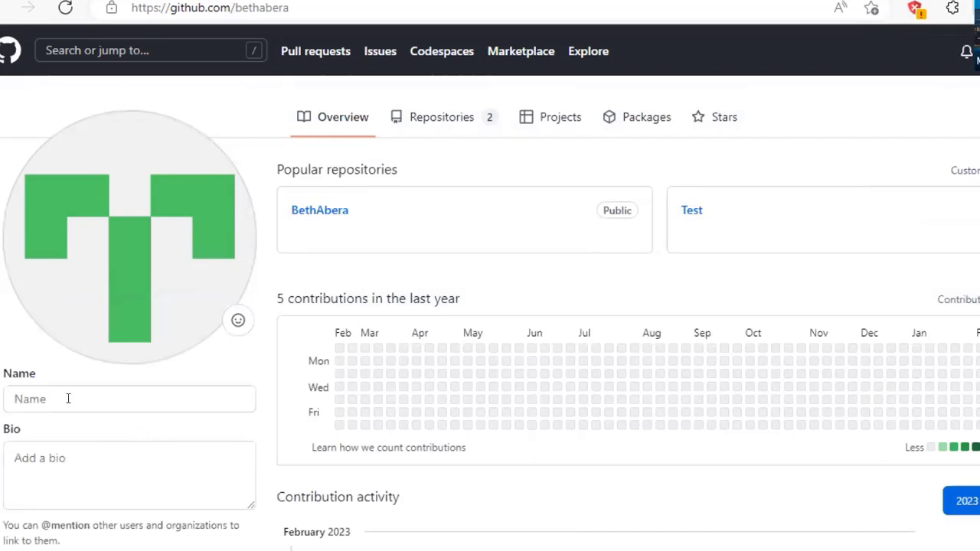
{"action": "left_click", "coordinate": [68, 398]}
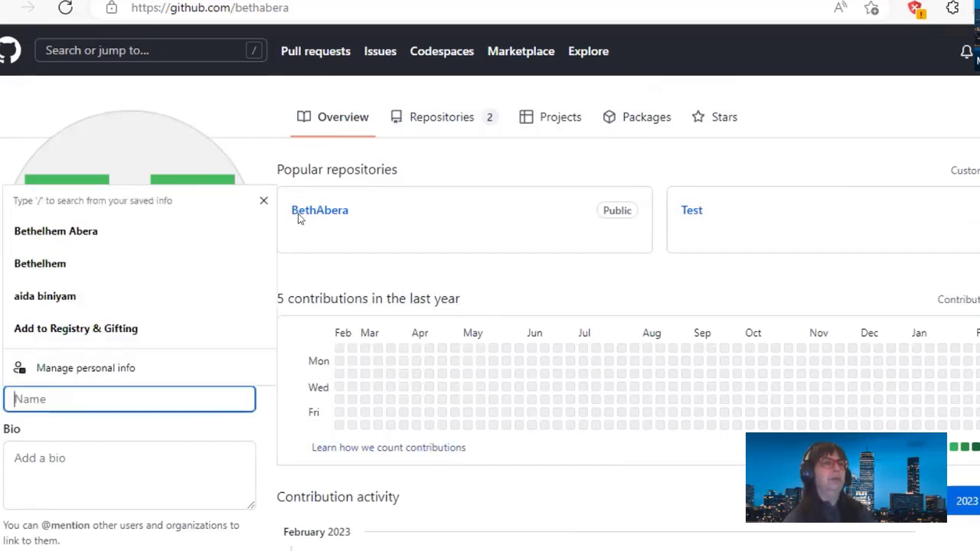
{"action": "left_click", "coordinate": [262, 146]}
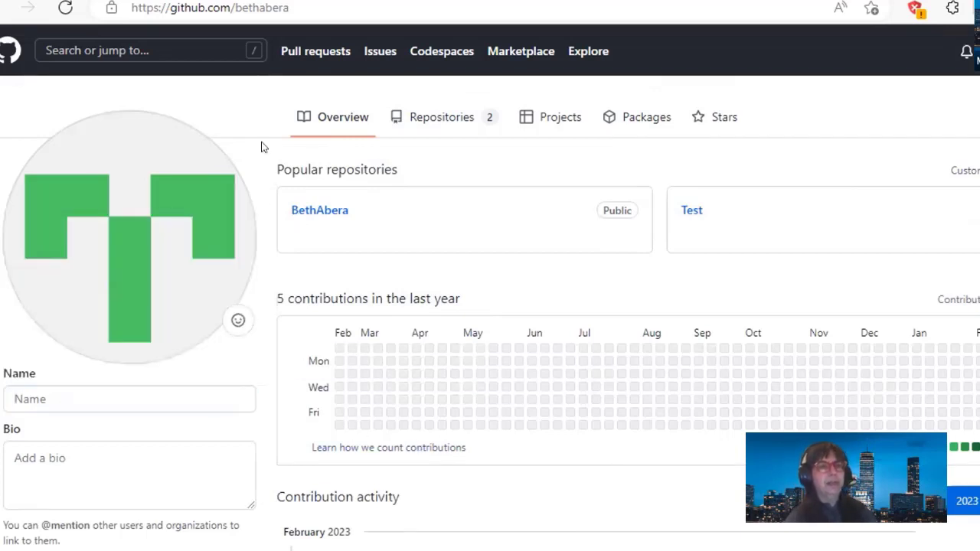
- Examine the editable profile fields, from name, bio, company and location to website and social accounts, alongside the contribution activity
{"action": "scroll", "coordinate": [262, 146], "scroll_direction": "down", "scroll_amount": 2}
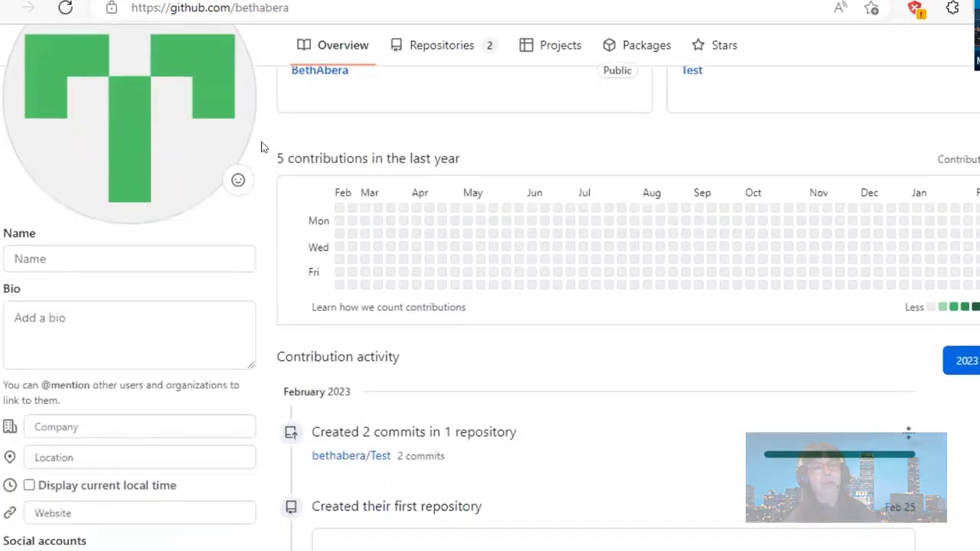
{"action": "scroll", "coordinate": [262, 146], "scroll_direction": "down", "scroll_amount": 1}
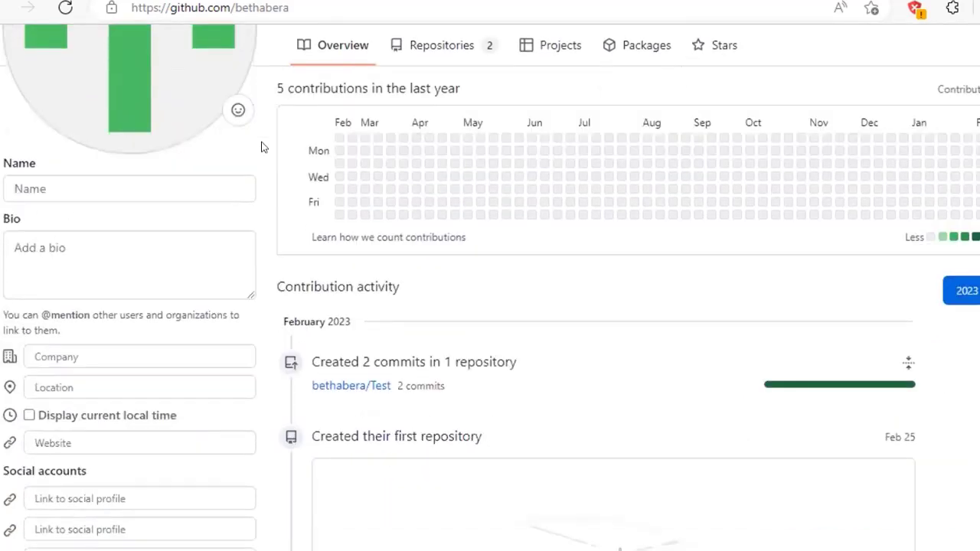
{"action": "scroll", "coordinate": [261, 146], "scroll_direction": "down", "scroll_amount": 2}
{"action": "scroll", "coordinate": [262, 146], "scroll_direction": "down", "scroll_amount": 1}
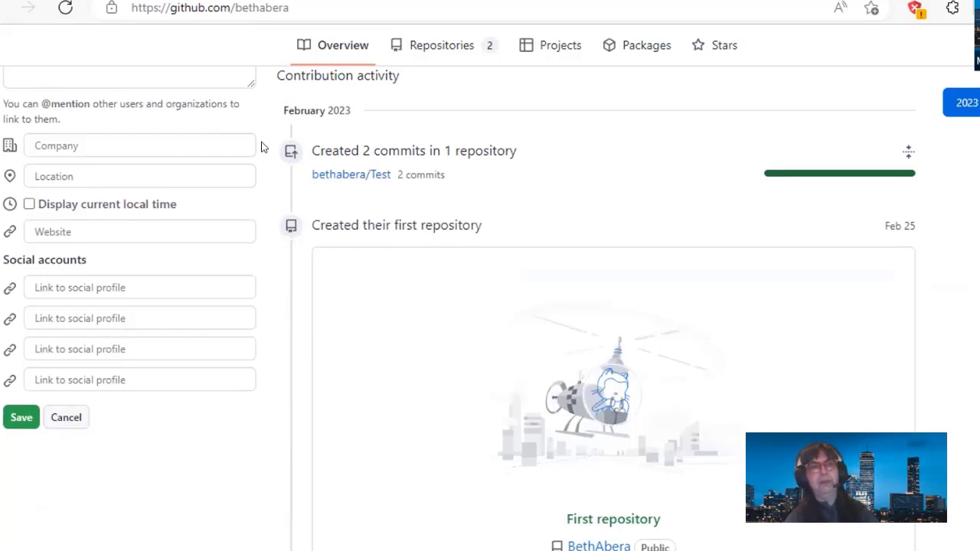
{"action": "scroll", "coordinate": [261, 147], "scroll_direction": "down", "scroll_amount": 1}
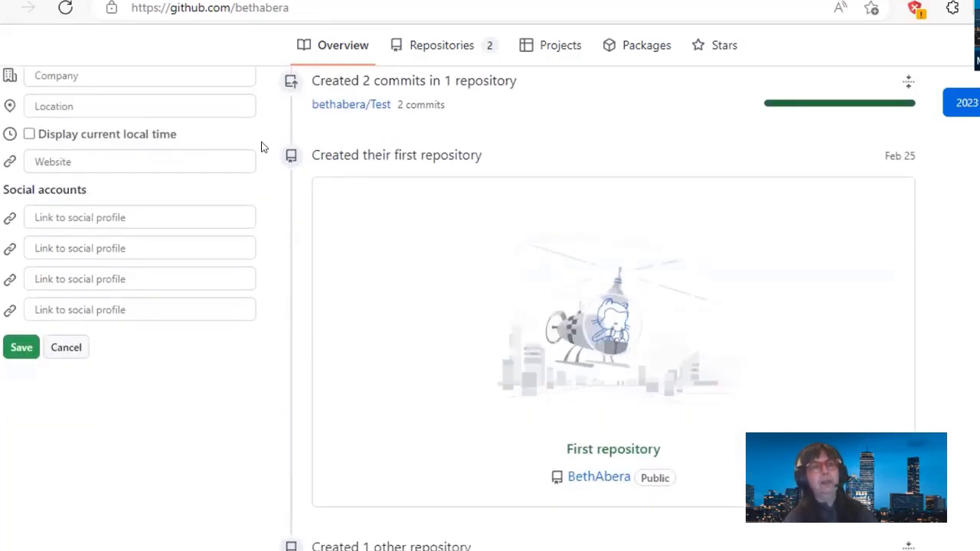
{"action": "scroll", "coordinate": [261, 146], "scroll_direction": "up", "scroll_amount": 1}
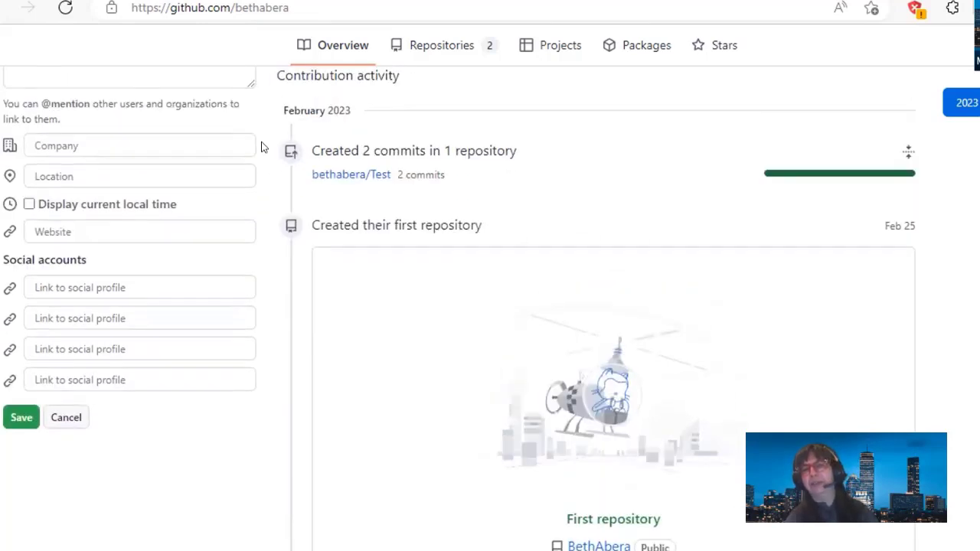
{"action": "scroll", "coordinate": [261, 147], "scroll_direction": "up", "scroll_amount": 3}
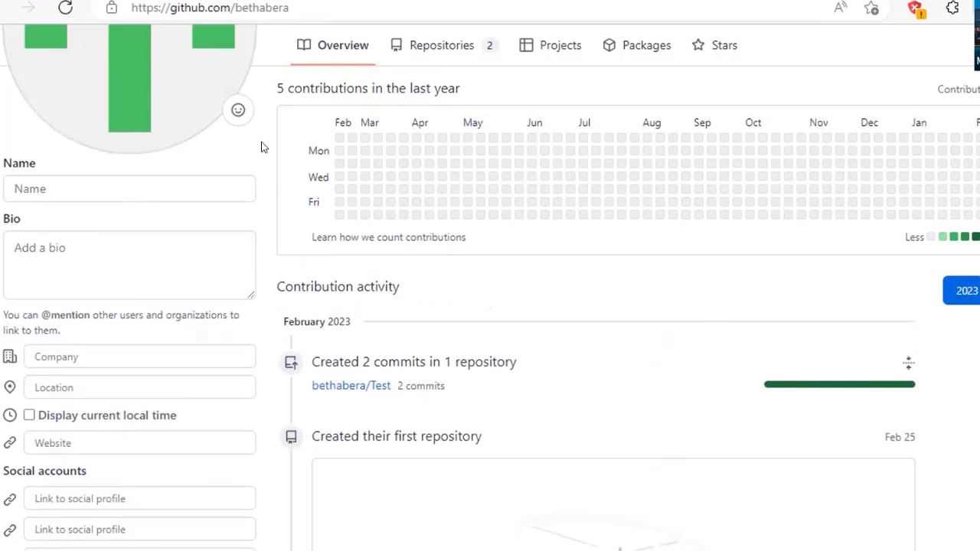
{"action": "scroll", "coordinate": [261, 147], "scroll_direction": "up", "scroll_amount": 3}
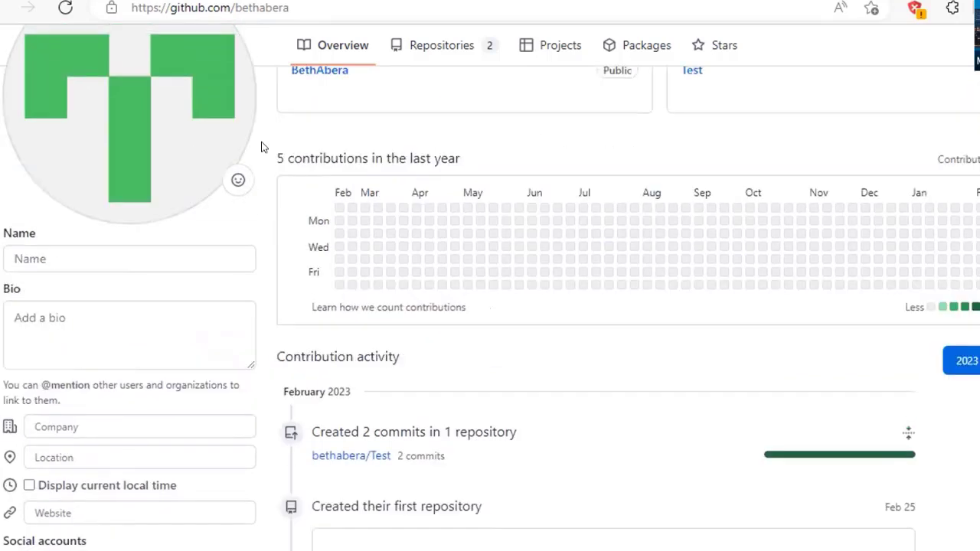
{"action": "scroll", "coordinate": [261, 146], "scroll_direction": "up", "scroll_amount": 2}
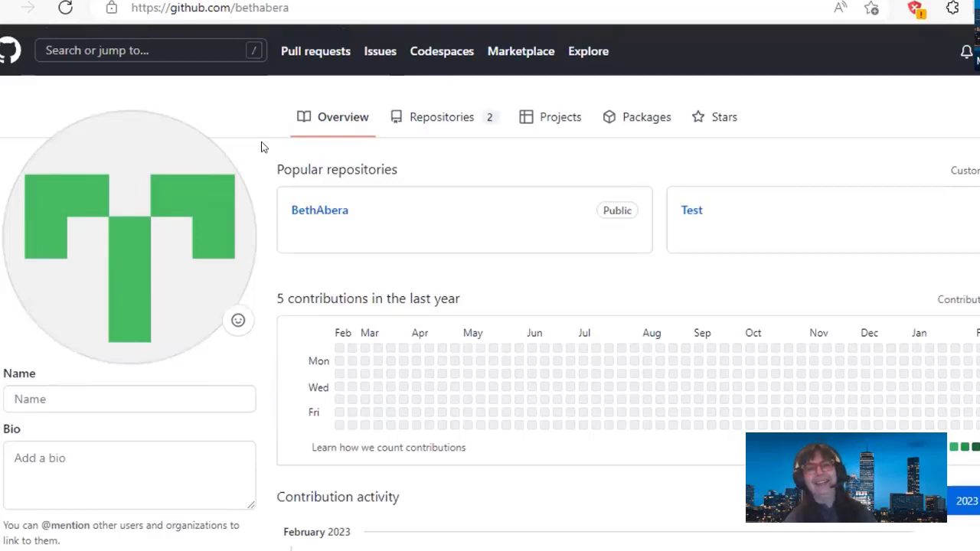
{"action": "scroll", "coordinate": [261, 147], "scroll_direction": "down", "scroll_amount": 2}
{"action": "scroll", "coordinate": [261, 147], "scroll_direction": "down", "scroll_amount": 3}
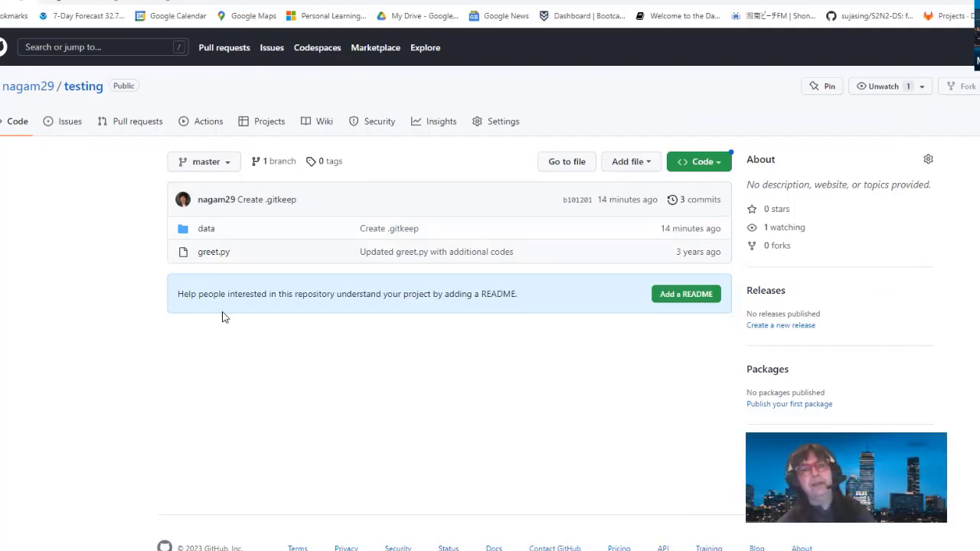
- Open the file upload page for the testing repository's data folder
{"action": "left_click", "coordinate": [208, 231]}
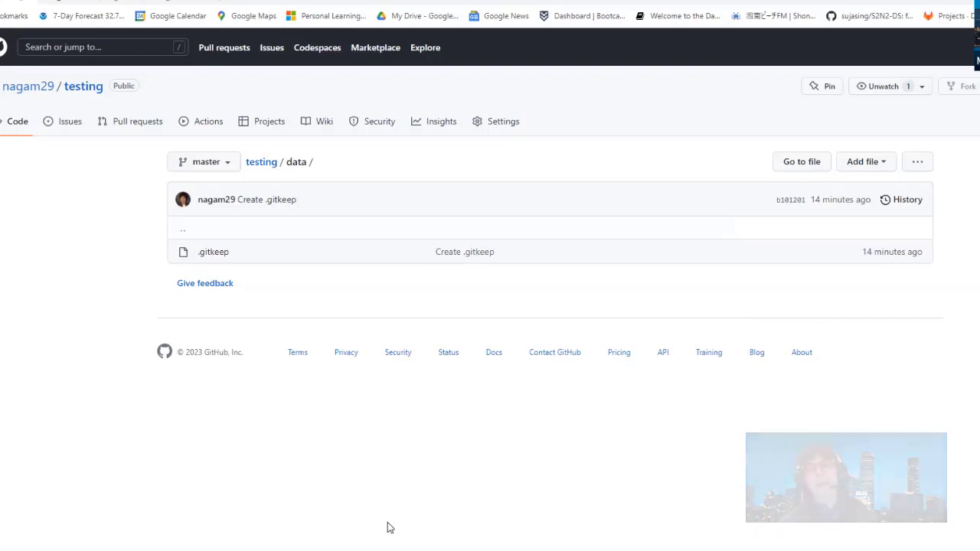
{"action": "left_click", "coordinate": [877, 166]}
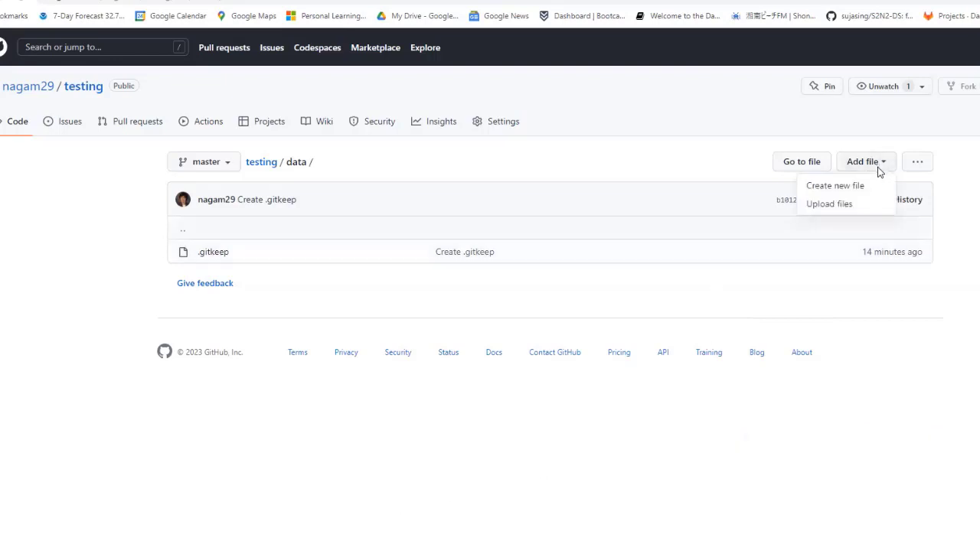
{"action": "left_click", "coordinate": [846, 208]}
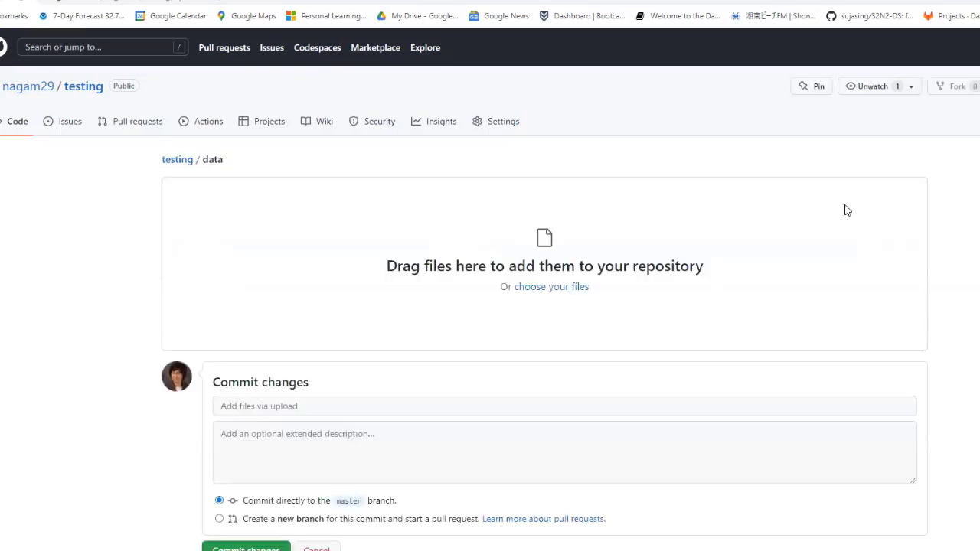
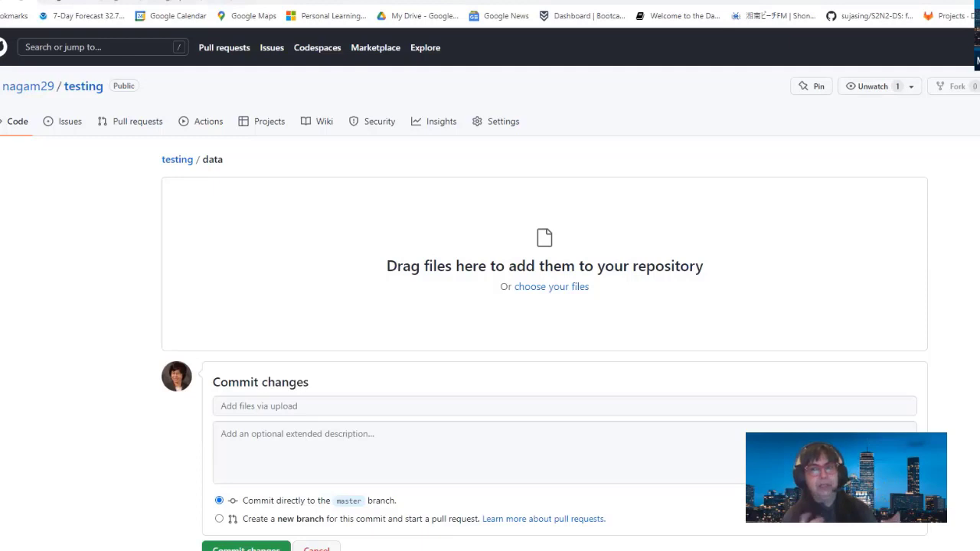
- Search Google for "github for beginners" in a separate browser tab
{"action": "key", "text": "ctrl+Tab"}
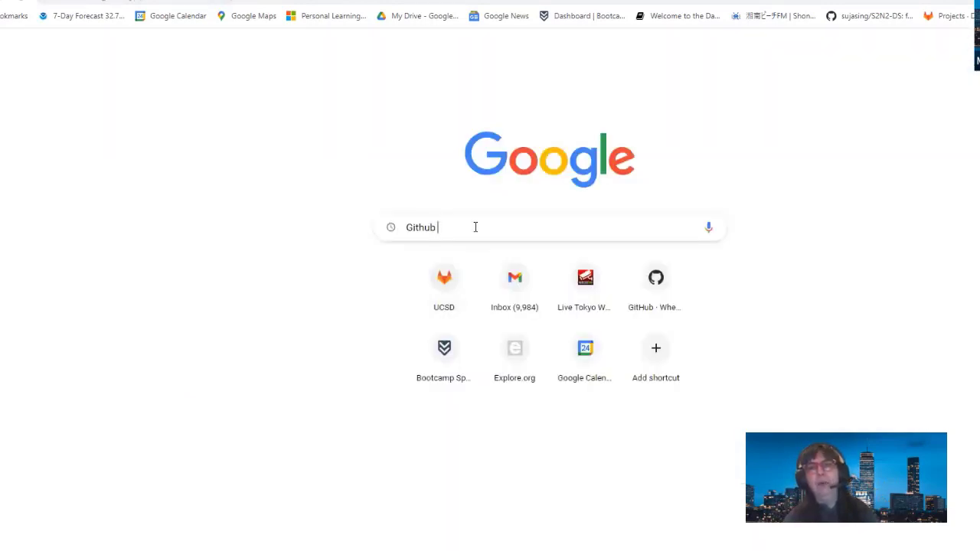
{"action": "type", "text": "for"}
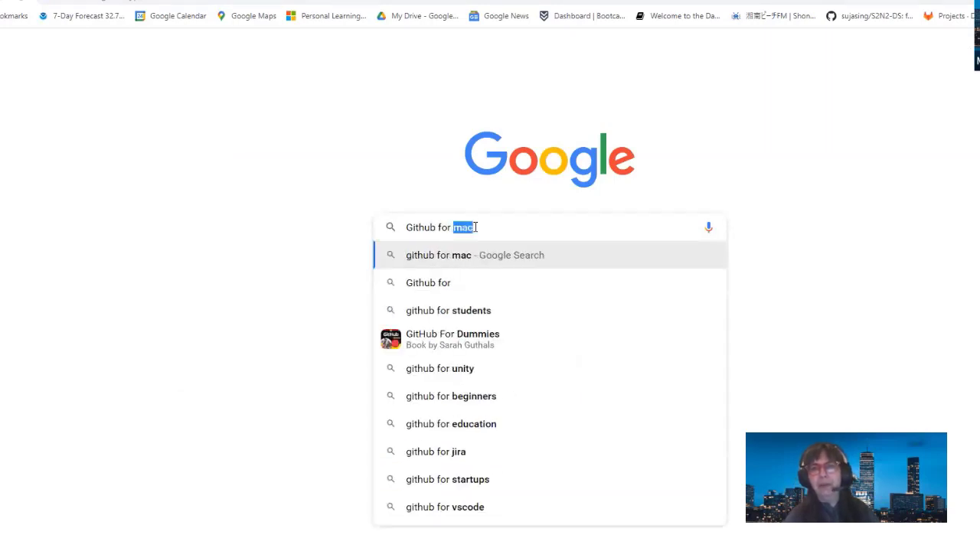
{"action": "type", "text": "b"}
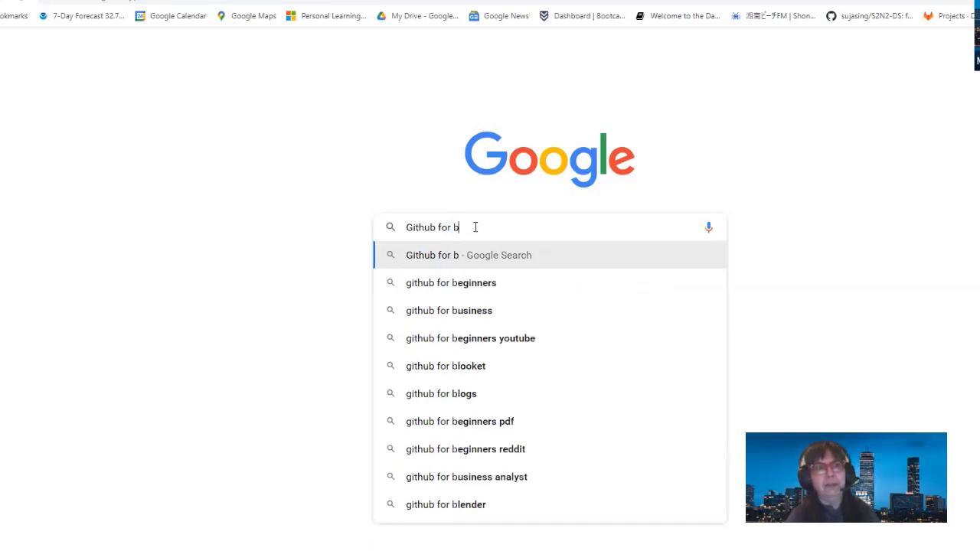
{"action": "type", "text": "eginners"}
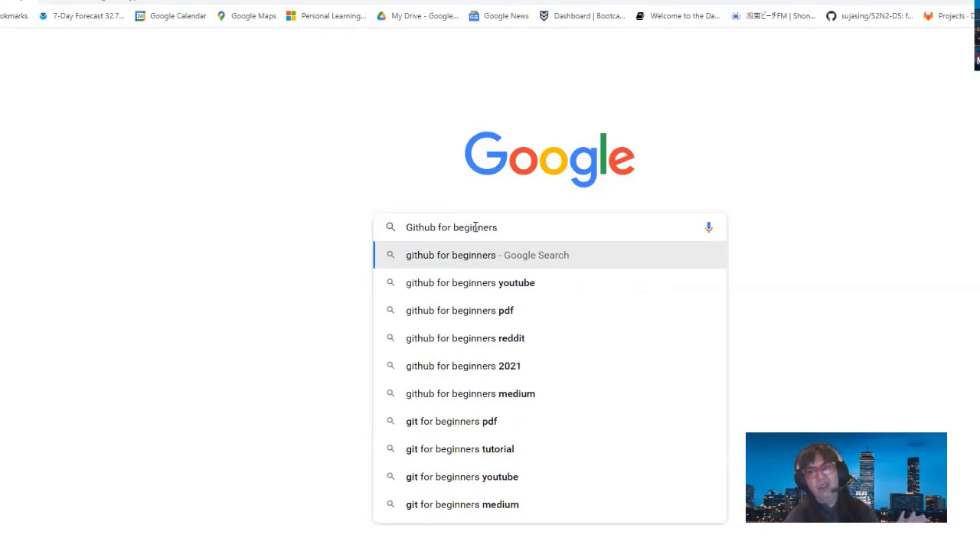
{"action": "key", "text": "Return"}
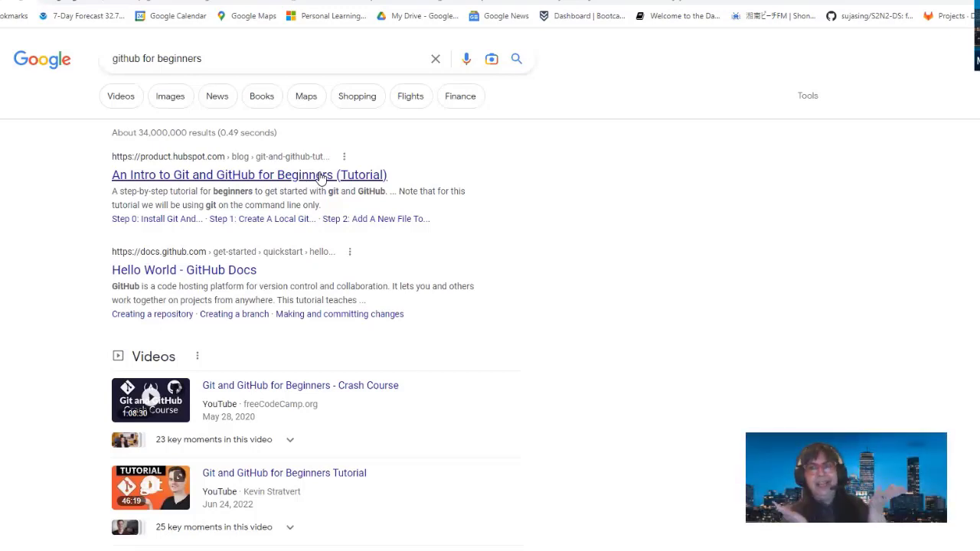
- Open the Hello World GitHub Docs result in a new tab and read its introduction and repository creation instructions
{"action": "right_click", "coordinate": [241, 269]}
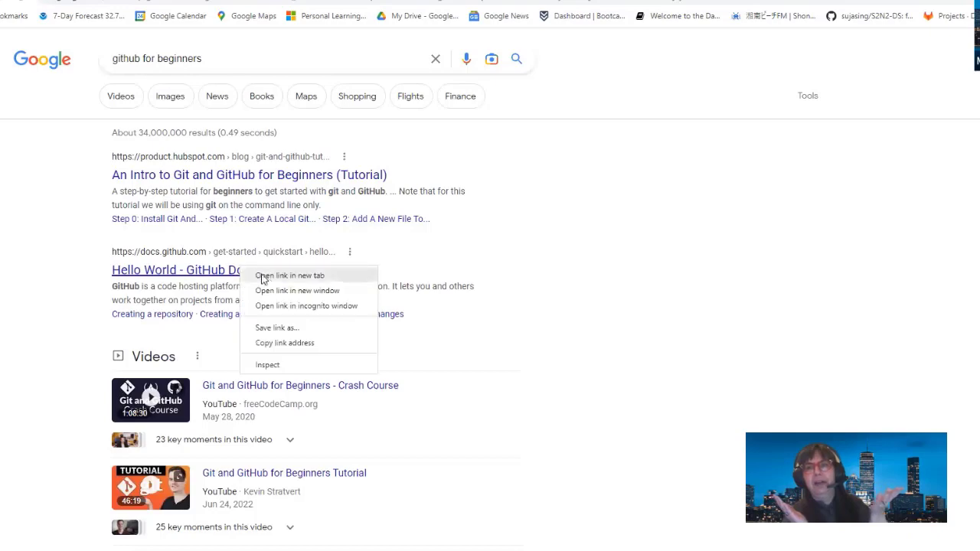
{"action": "left_click", "coordinate": [275, 275]}
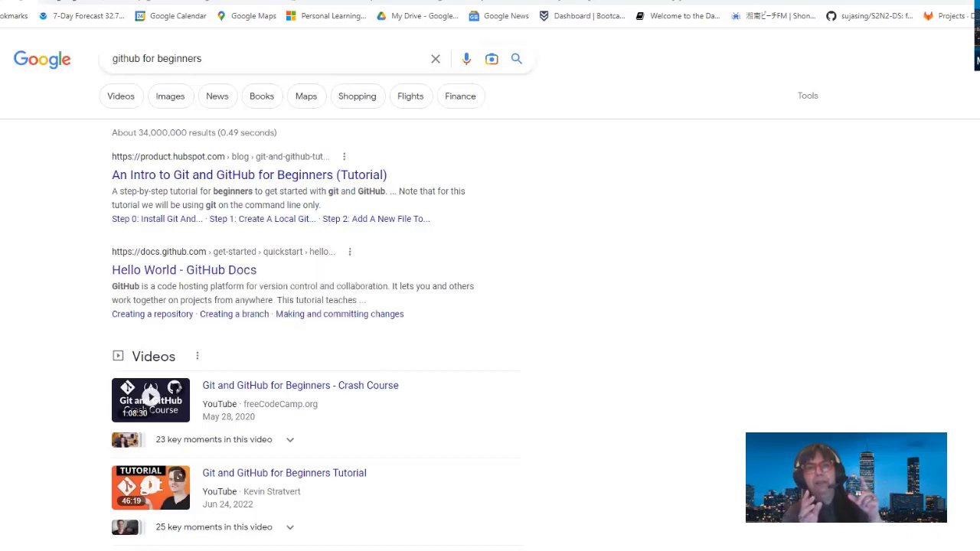
{"action": "key", "text": "ctrl+Tab"}
{"action": "scroll", "coordinate": [642, 247], "scroll_direction": "down", "scroll_amount": 2}
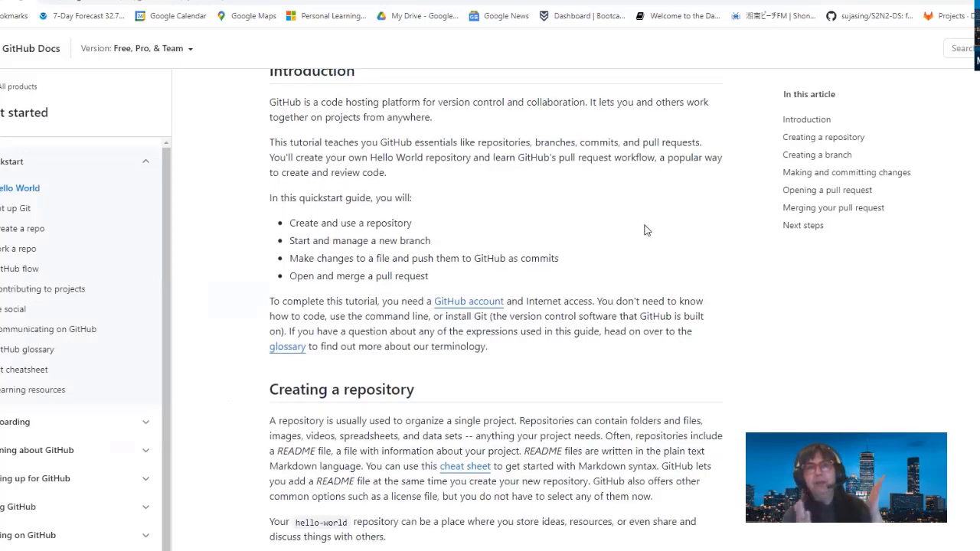
{"action": "scroll", "coordinate": [645, 229], "scroll_direction": "up", "scroll_amount": 2}
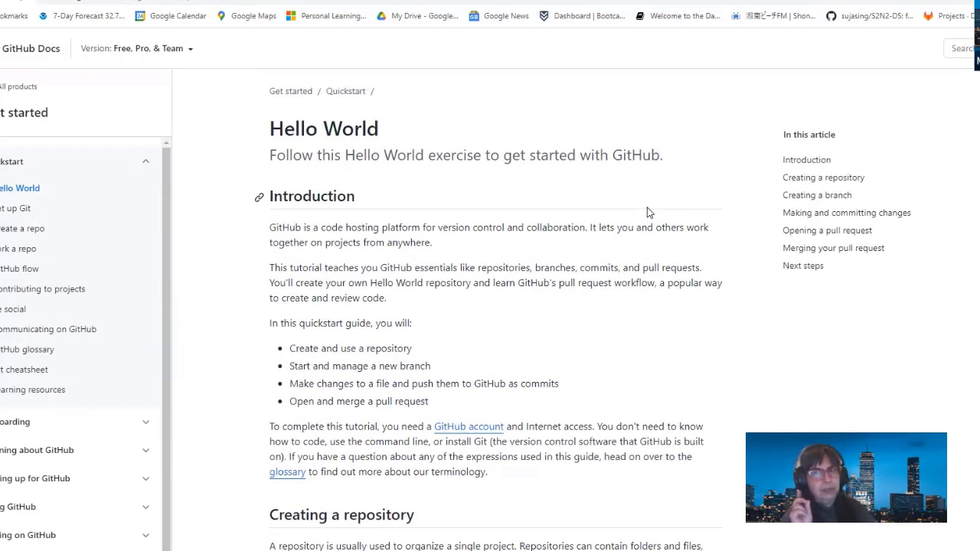
{"action": "scroll", "coordinate": [647, 212], "scroll_direction": "down", "scroll_amount": 2}
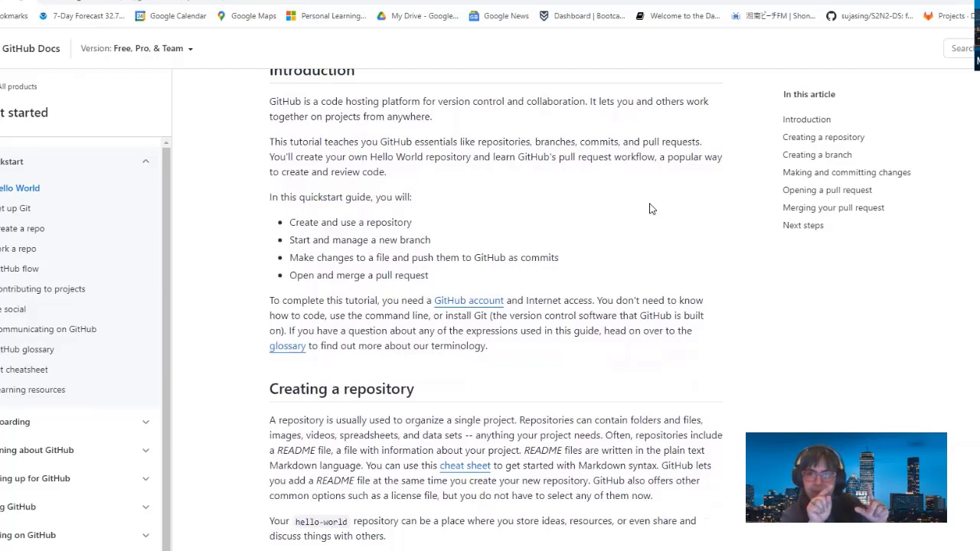
{"action": "scroll", "coordinate": [649, 208], "scroll_direction": "down", "scroll_amount": 4}
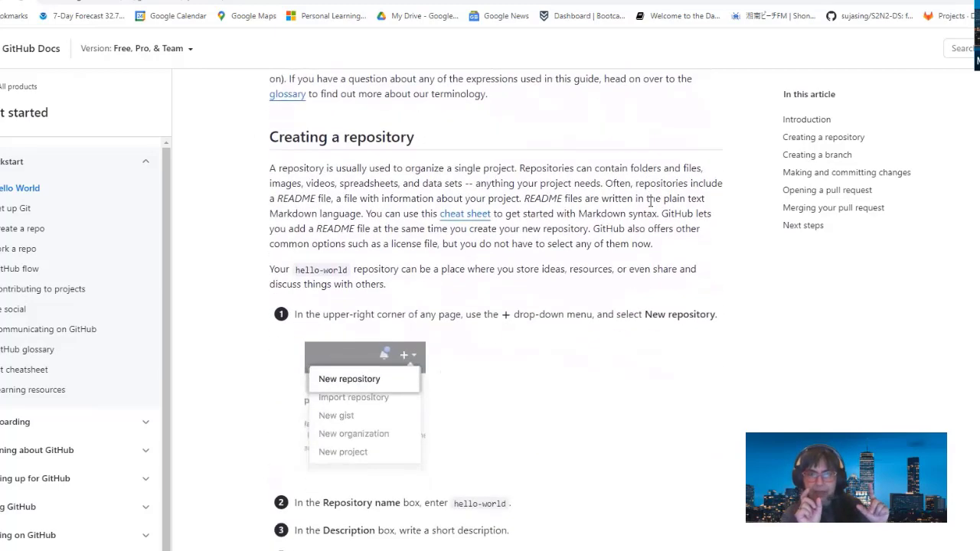
{"action": "scroll", "coordinate": [649, 203], "scroll_direction": "down", "scroll_amount": 4}
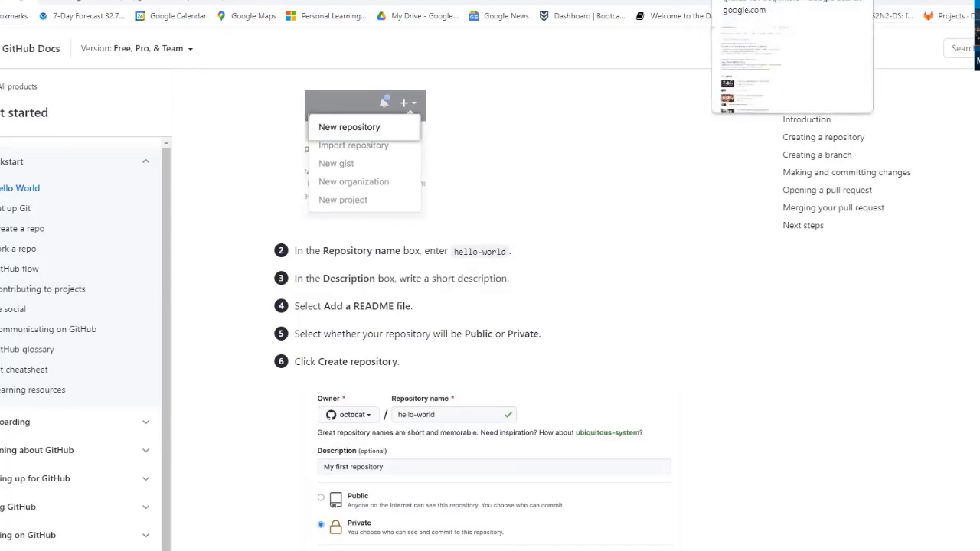
- Return to the testing repository's upload page and add Clean_program.ipynb to the files for the data folder
{"action": "left_click", "coordinate": [791, 0]}
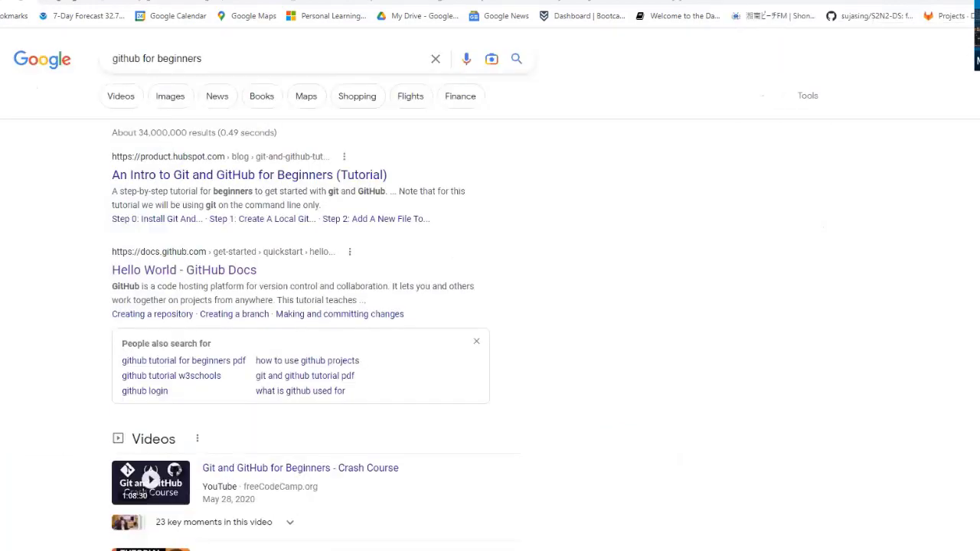
{"action": "left_click", "coordinate": [689, 0]}
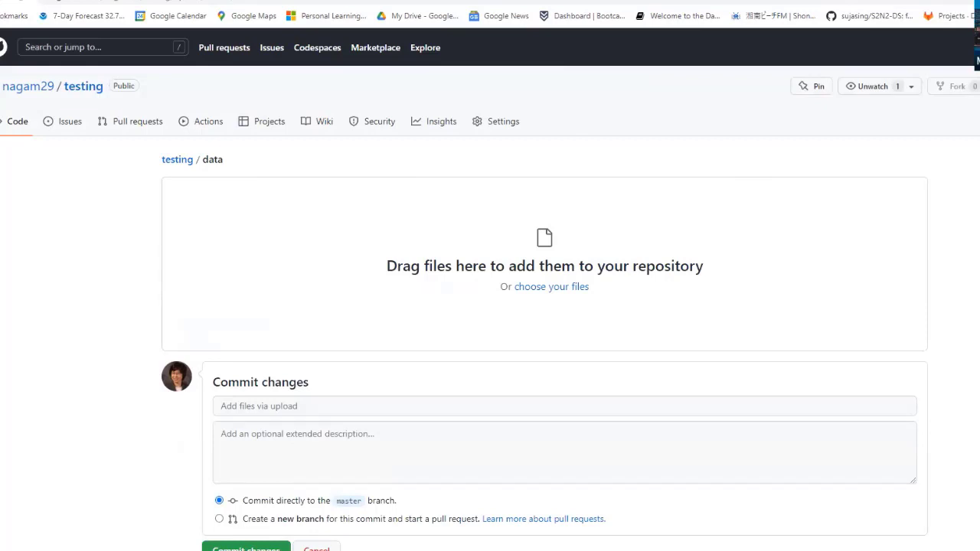
{"action": "left_click", "coordinate": [567, 287]}
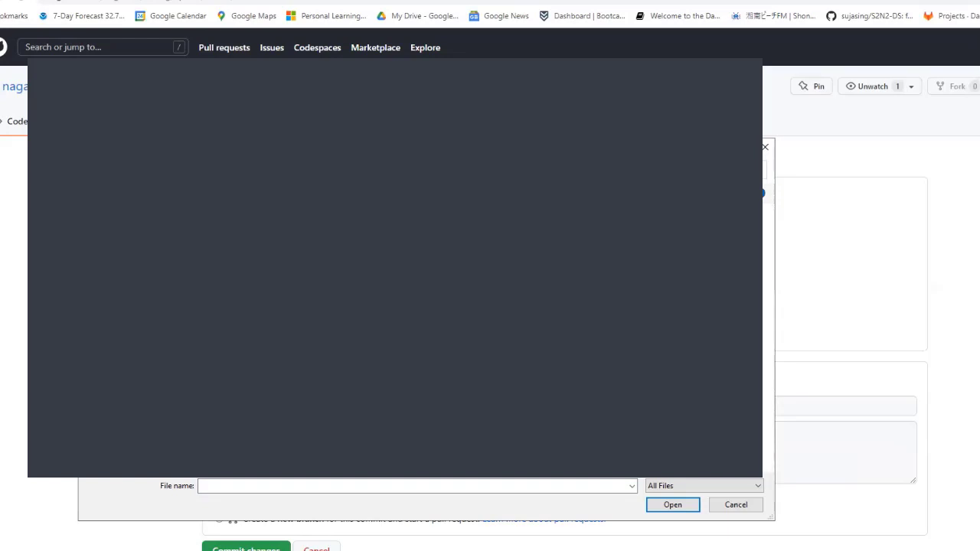
{"action": "scroll", "coordinate": [768, 337], "scroll_direction": "down", "scroll_amount": 5}
{"action": "scroll", "coordinate": [768, 329], "scroll_direction": "up", "scroll_amount": 5}
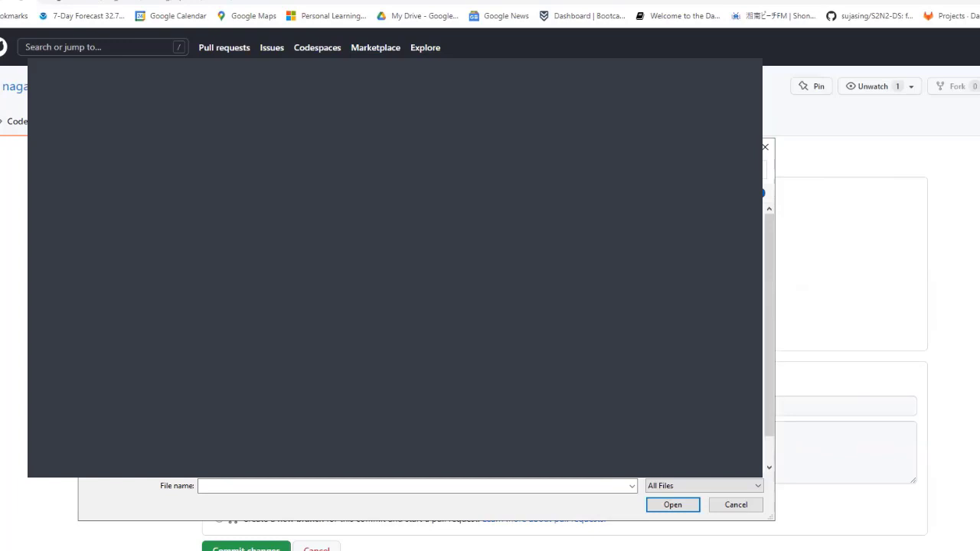
{"action": "scroll", "coordinate": [769, 337], "scroll_direction": "down", "scroll_amount": 3}
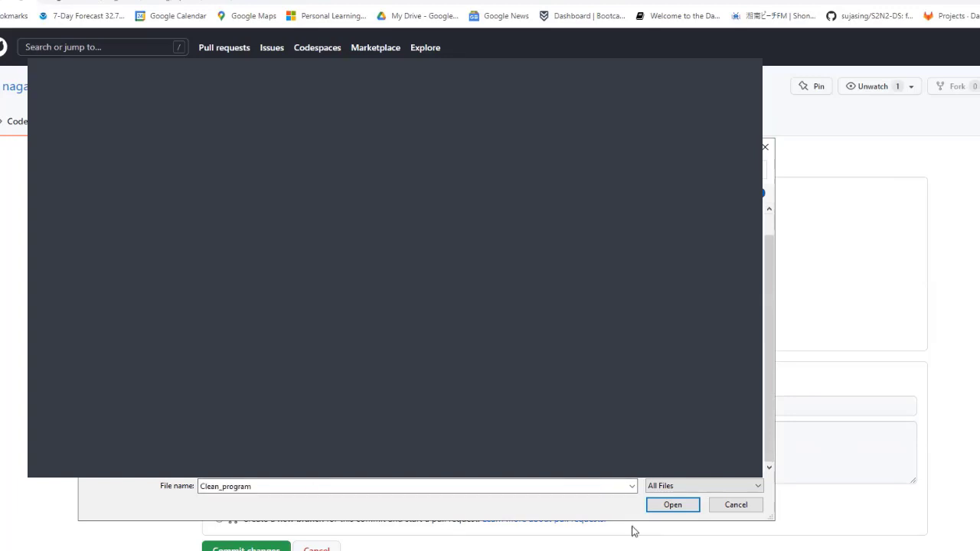
{"action": "left_click", "coordinate": [672, 506]}
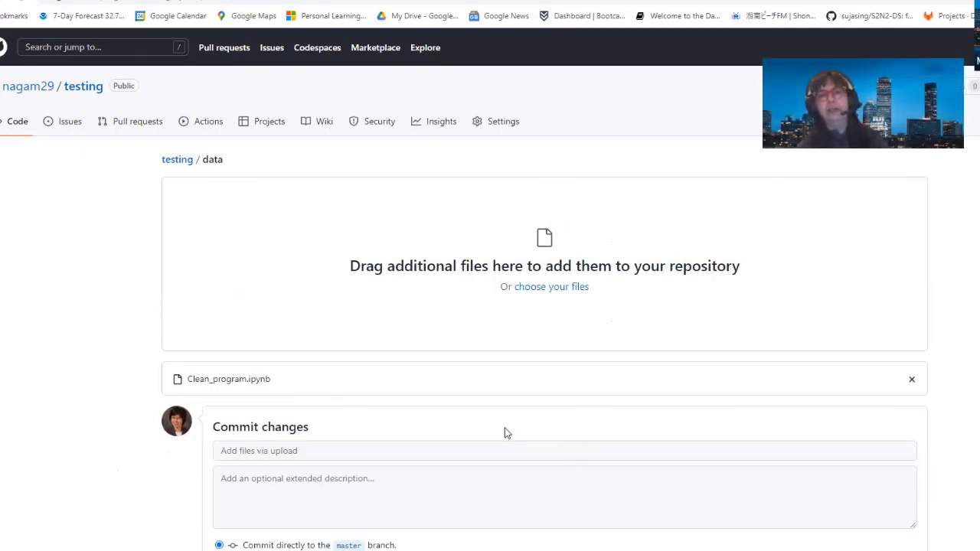
- Add program_cleaner.txt as a second file to the data folder upload
{"action": "scroll", "coordinate": [516, 420], "scroll_direction": "down", "scroll_amount": 2}
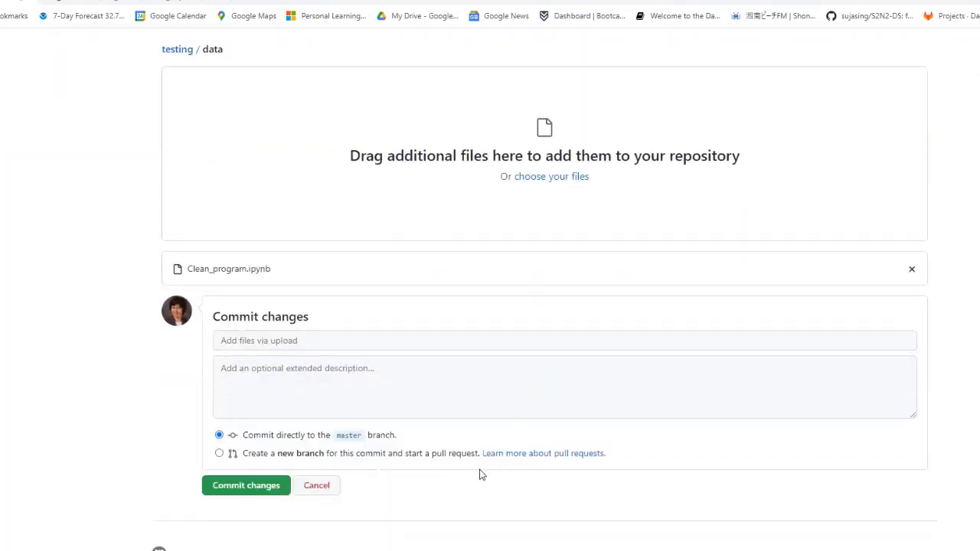
{"action": "scroll", "coordinate": [467, 308], "scroll_direction": "up", "scroll_amount": 2}
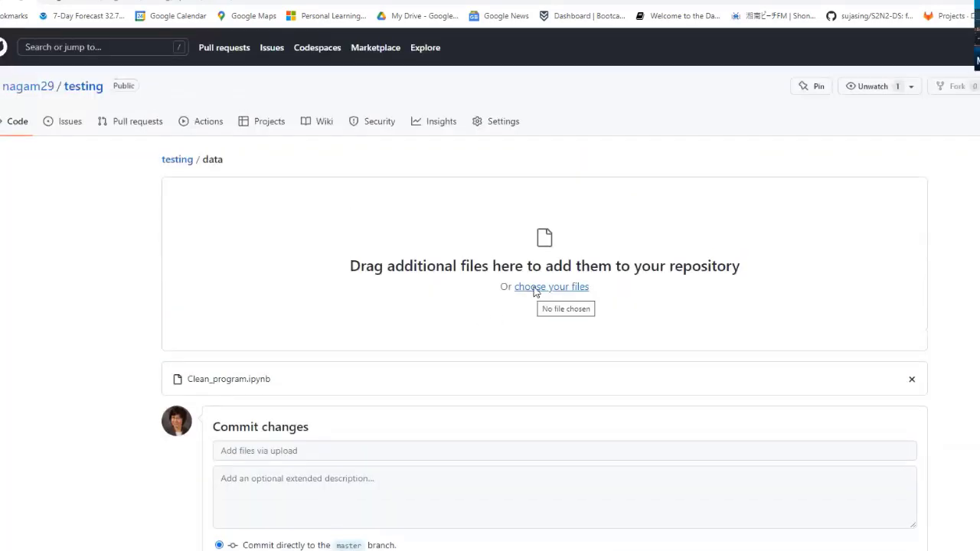
{"action": "left_click", "coordinate": [532, 291]}
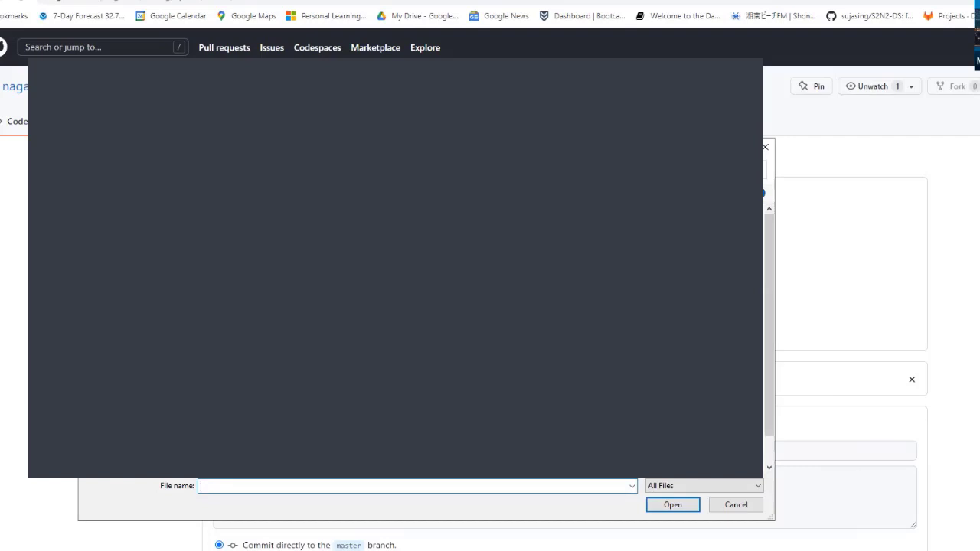
{"action": "mouse_move", "coordinate": [770, 365]}
{"action": "left_mouse_down"}
{"action": "mouse_move", "coordinate": [774, 389]}
{"action": "mouse_move", "coordinate": [774, 368]}
{"action": "left_mouse_up"}
{"action": "type", "text": "program_cleaner"}
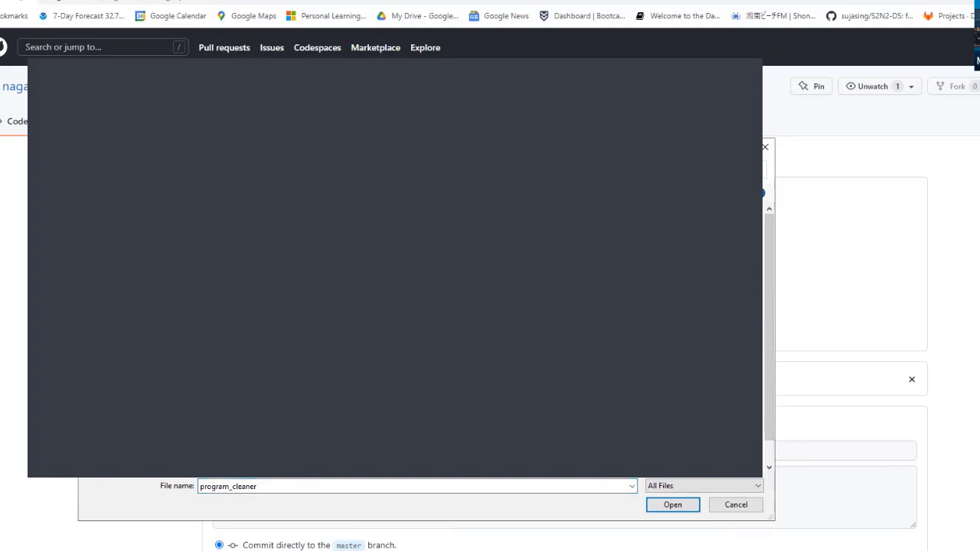
{"action": "left_click", "coordinate": [672, 505]}
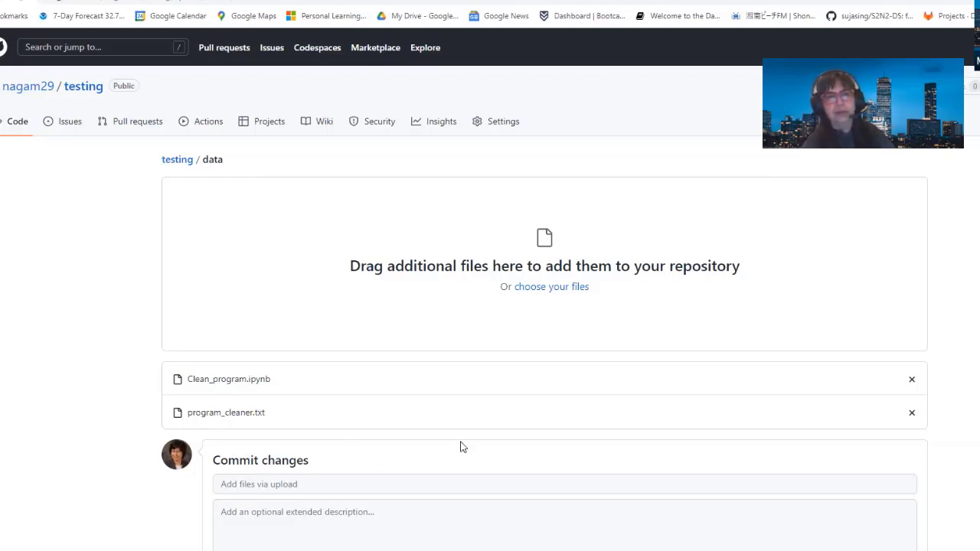
- Commit both uploaded files directly to the master branch and view the data folder's contents and its options for adding files
{"action": "scroll", "coordinate": [477, 446], "scroll_direction": "down", "scroll_amount": 2}
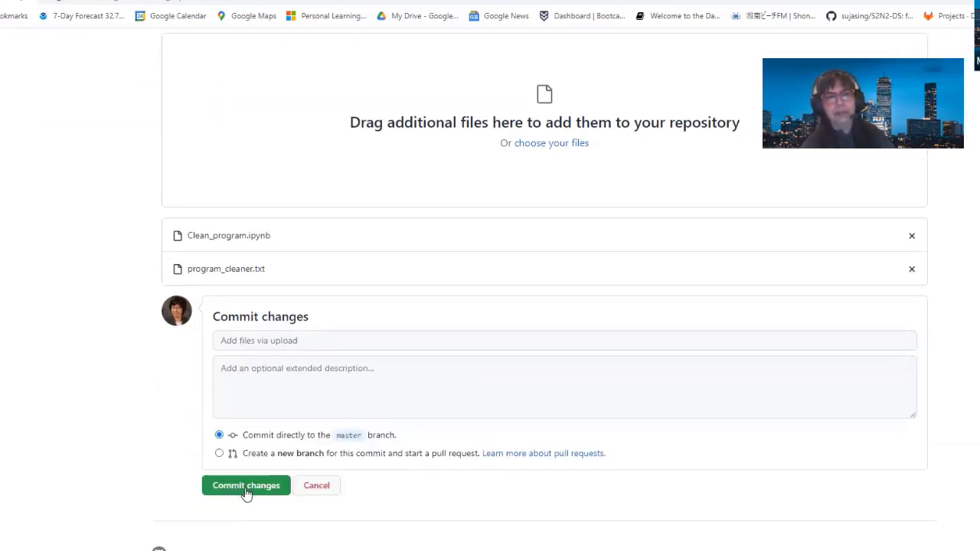
{"action": "left_click", "coordinate": [245, 487]}
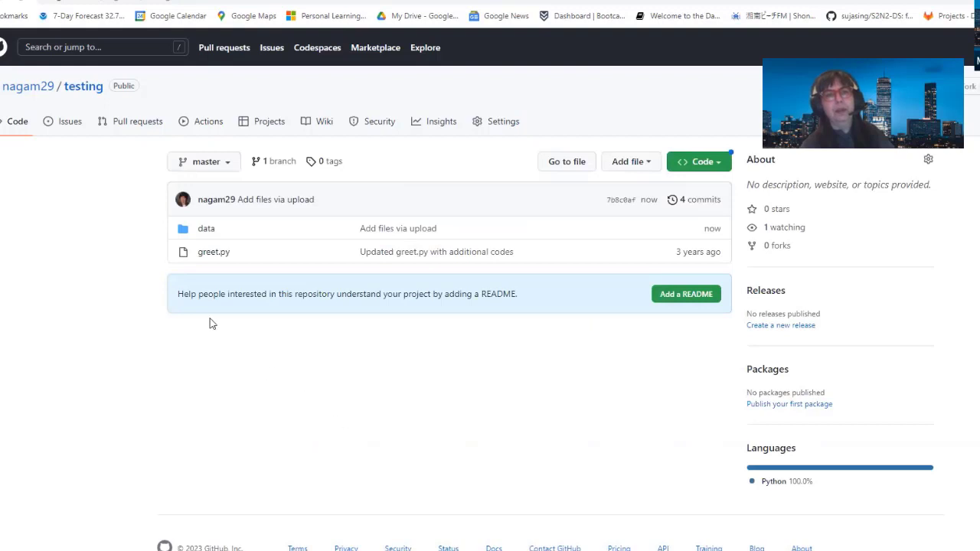
{"action": "left_click", "coordinate": [208, 231]}
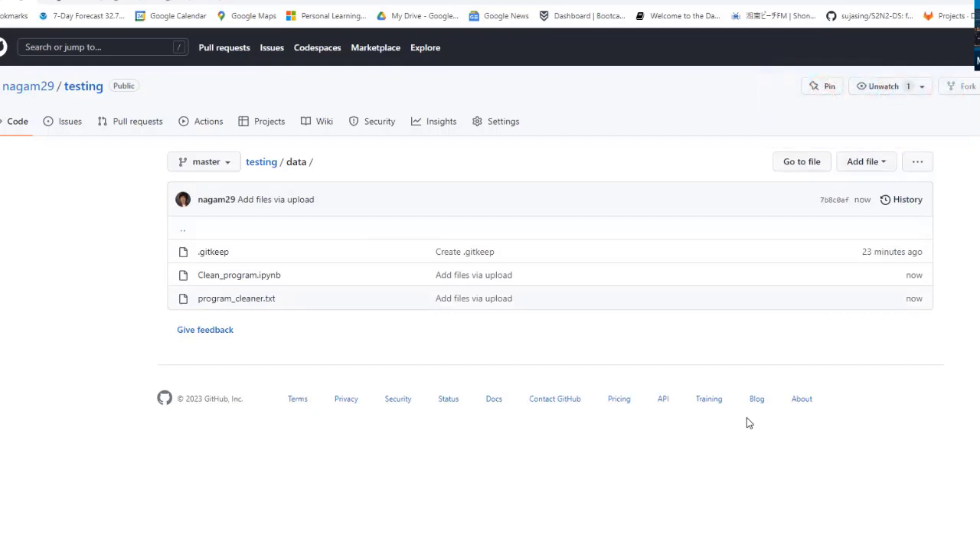
{"action": "left_click", "coordinate": [883, 164]}
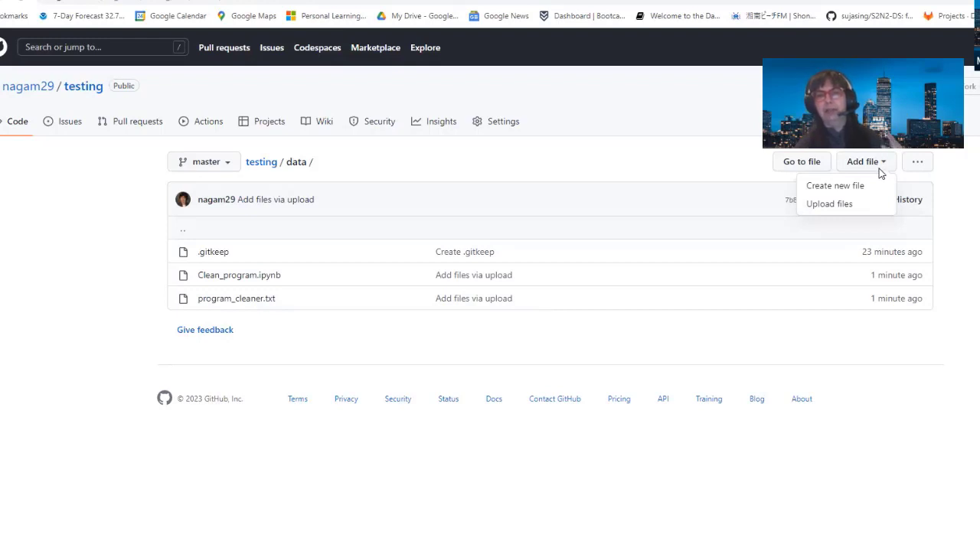
{"action": "left_click", "coordinate": [737, 457]}
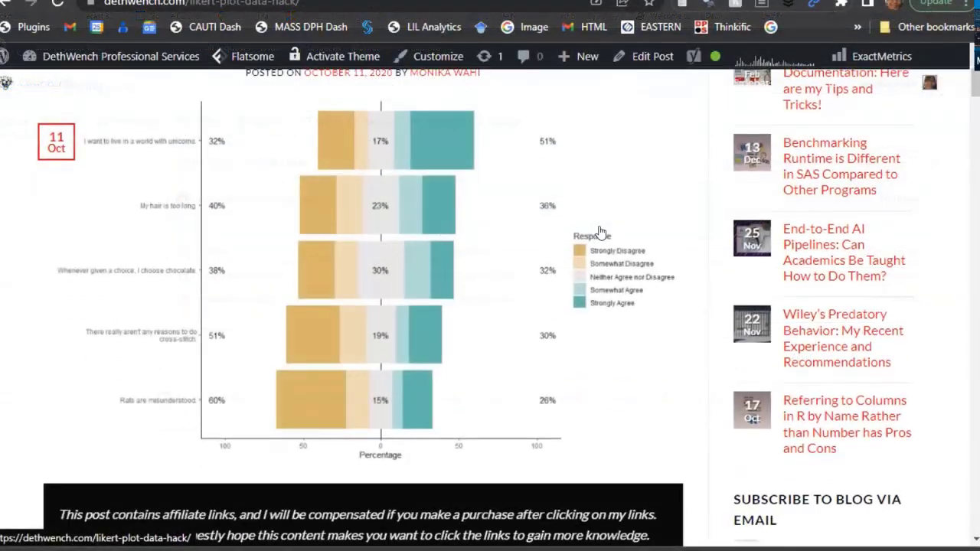
- From the Likert plot blog post, go to the Doing-the-data repository on GitHub and open its Likert Plot Data Hack folder
{"action": "scroll", "coordinate": [601, 232], "scroll_direction": "down", "scroll_amount": 5}
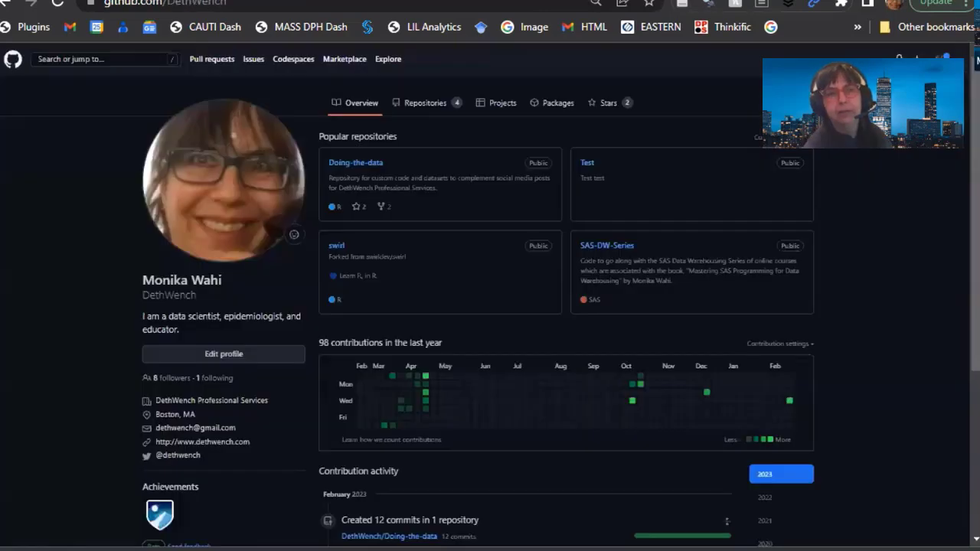
{"action": "left_click", "coordinate": [344, 165]}
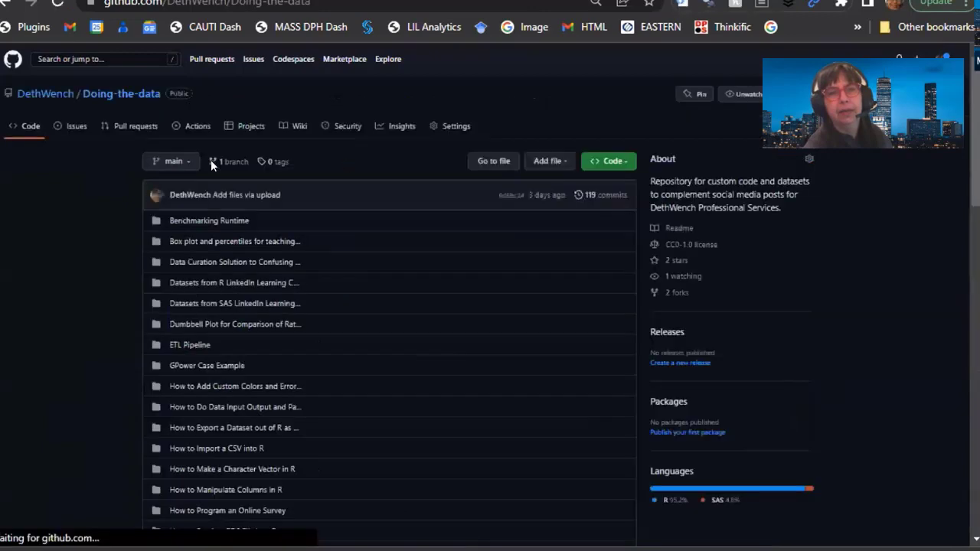
{"action": "scroll", "coordinate": [52, 254], "scroll_direction": "down", "scroll_amount": 3}
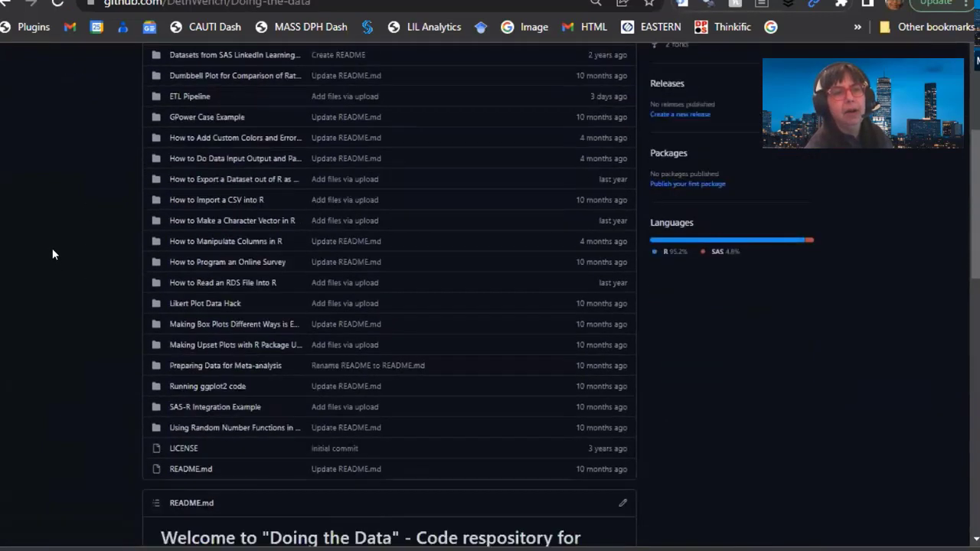
{"action": "left_click", "coordinate": [177, 304]}
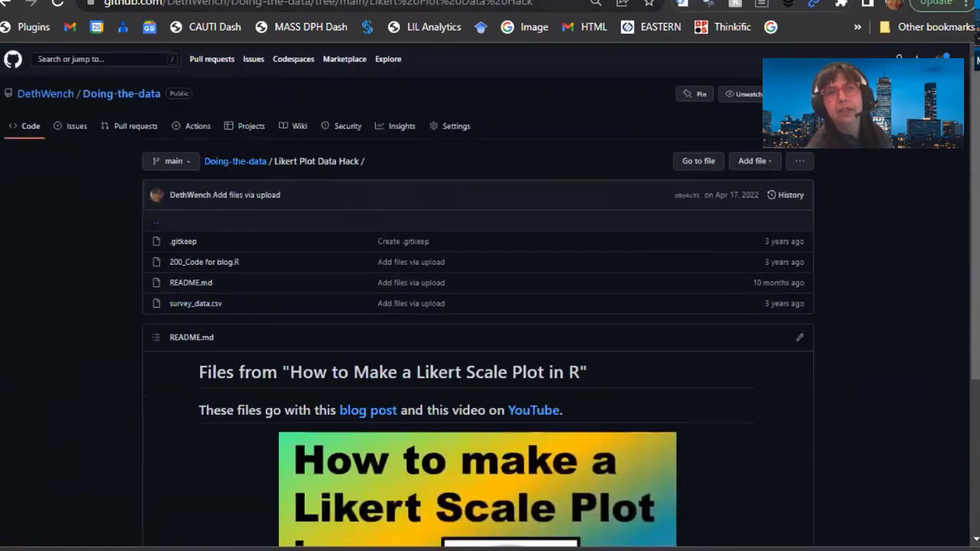
{"action": "key", "text": "ctrl+l"}
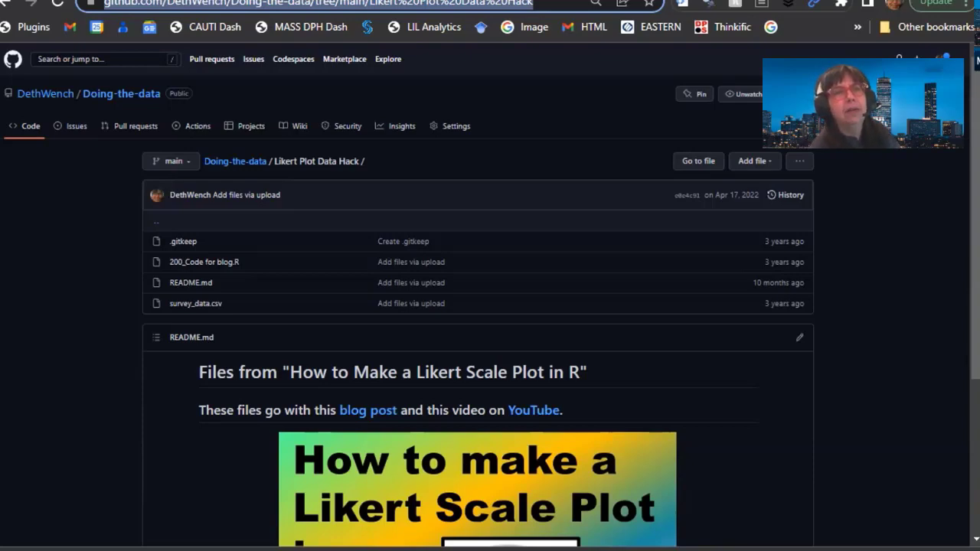
- Return to the Likert plot blog post and follow its GitHub repository link to examine the newsletter signup form
{"action": "key", "text": "alt+Left"}
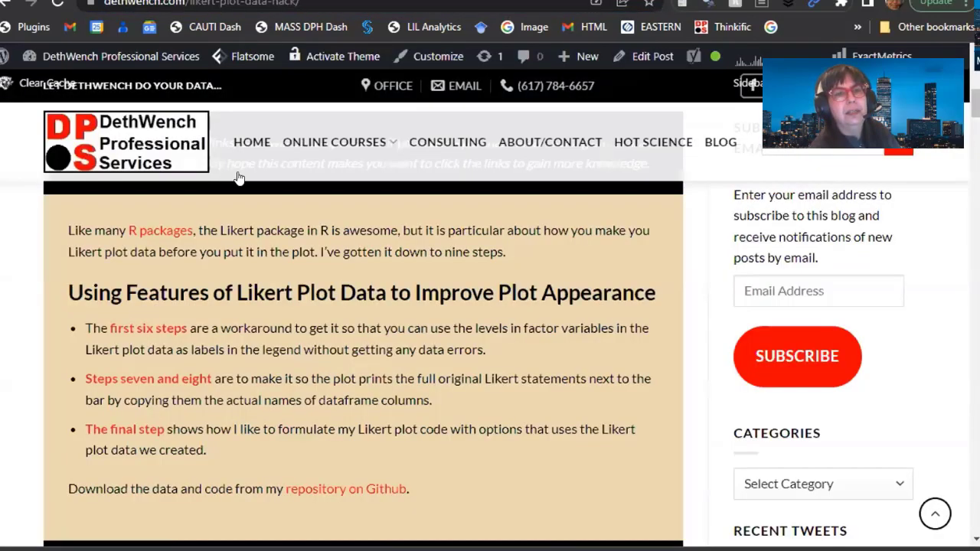
{"action": "left_click", "coordinate": [324, 488]}
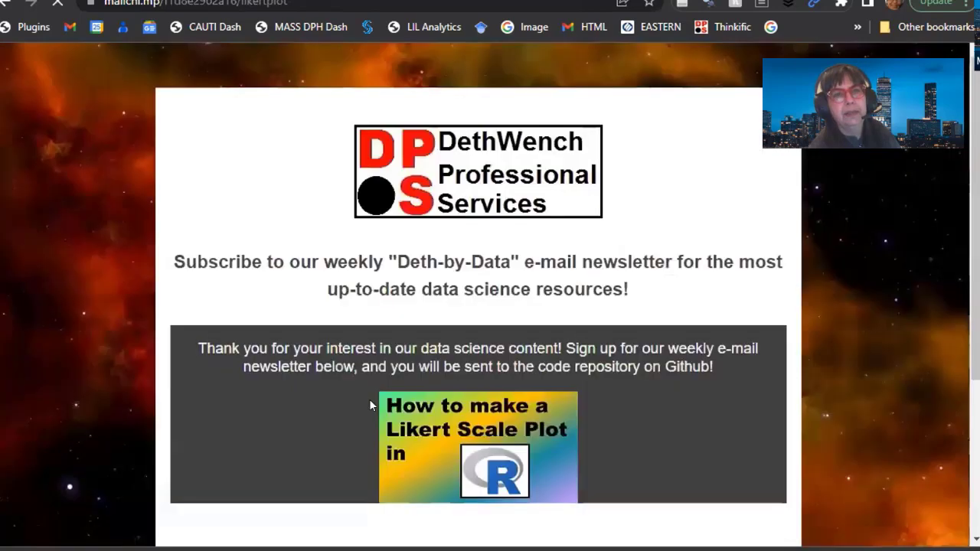
{"action": "scroll", "coordinate": [482, 255], "scroll_direction": "down", "scroll_amount": 12}
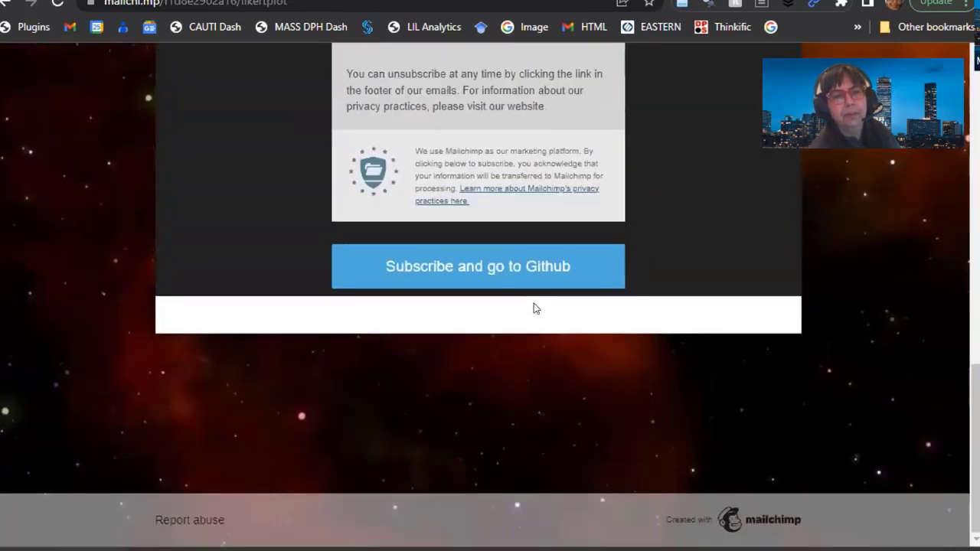
{"action": "scroll", "coordinate": [534, 306], "scroll_direction": "up", "scroll_amount": 6}
{"action": "scroll", "coordinate": [498, 276], "scroll_direction": "up", "scroll_amount": 4}
{"action": "scroll", "coordinate": [359, 405], "scroll_direction": "down", "scroll_amount": 2}
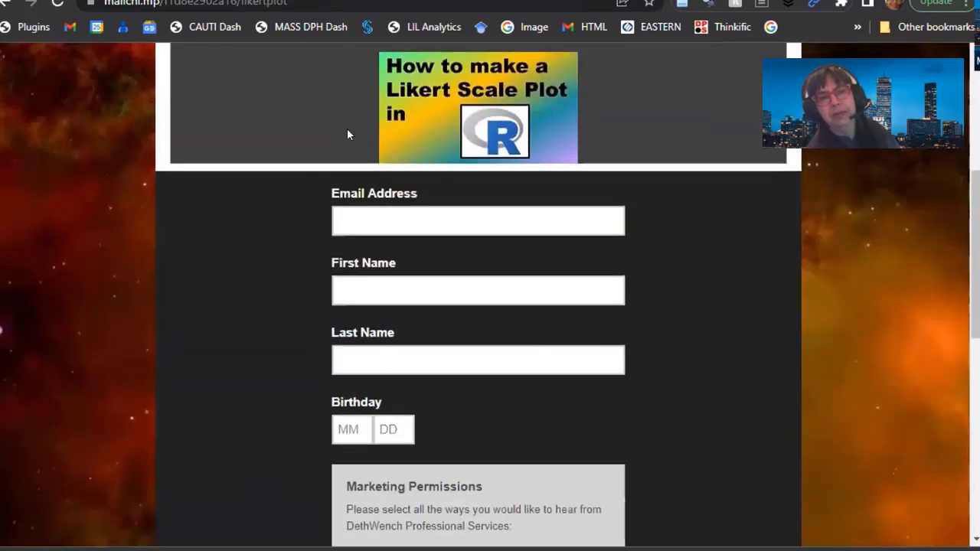
- Fill in the subscriber's email address, first name, last name and birthday, and submit the form to reach the GitHub folder
{"action": "left_click", "coordinate": [376, 220]}
{"action": "left_click", "coordinate": [464, 256]}
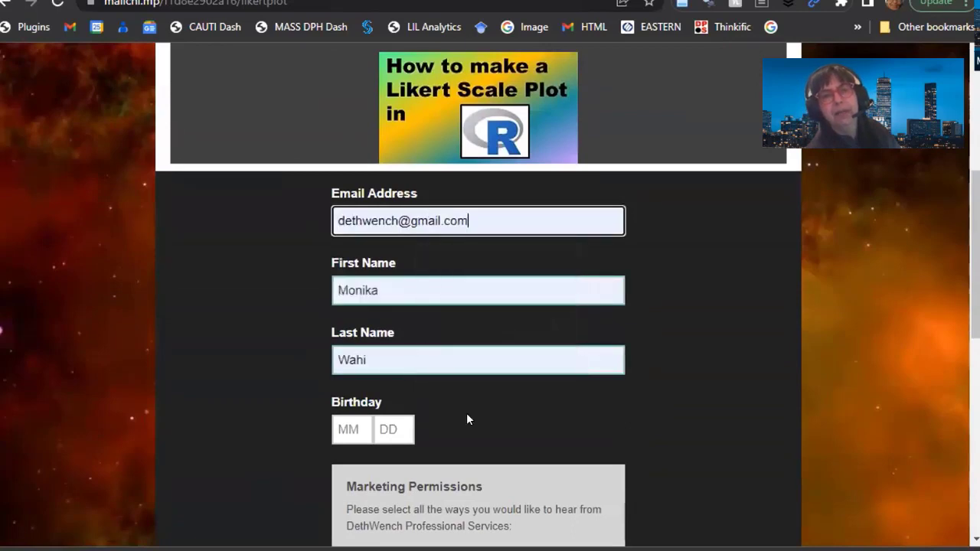
{"action": "left_click", "coordinate": [350, 429]}
{"action": "type", "text": "02"}
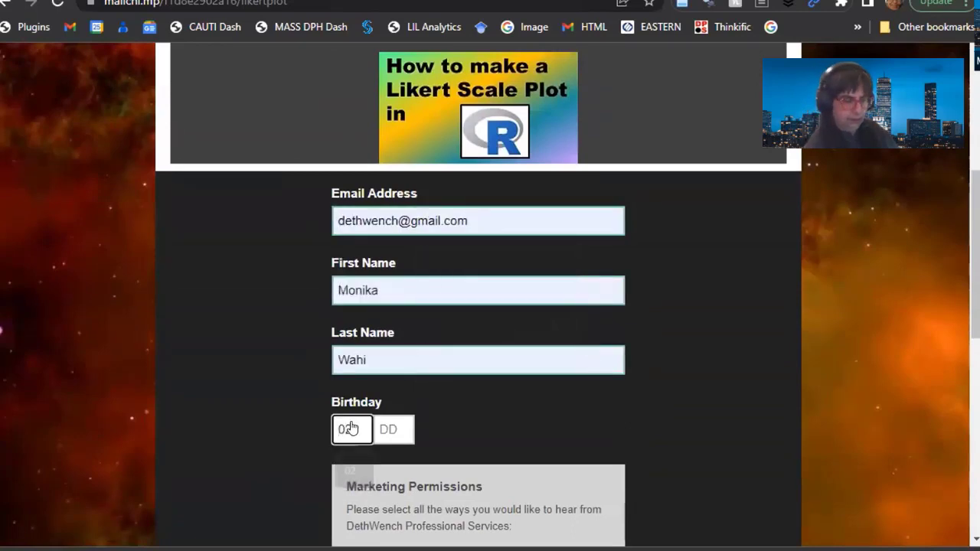
{"action": "left_click", "coordinate": [392, 427]}
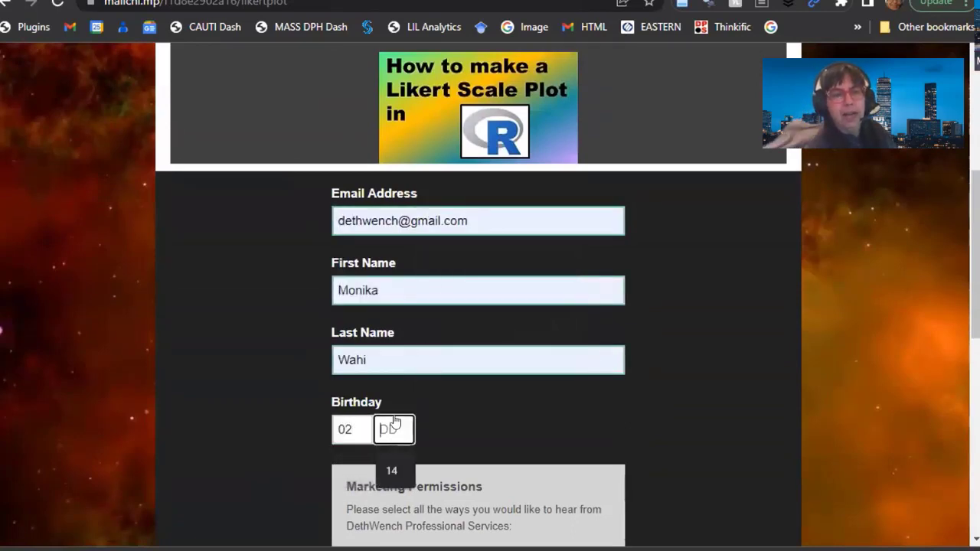
{"action": "type", "text": "14"}
{"action": "key", "text": "Return"}
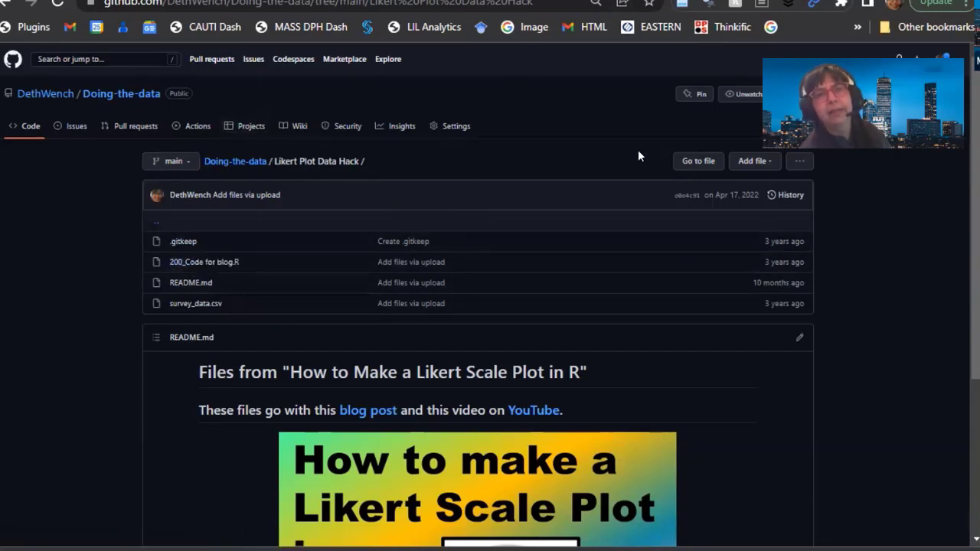
- Examine the Likert Plot Data Hack folder's URL and rendered README with its blog post and YouTube links
{"action": "key", "text": "ctrl+l"}
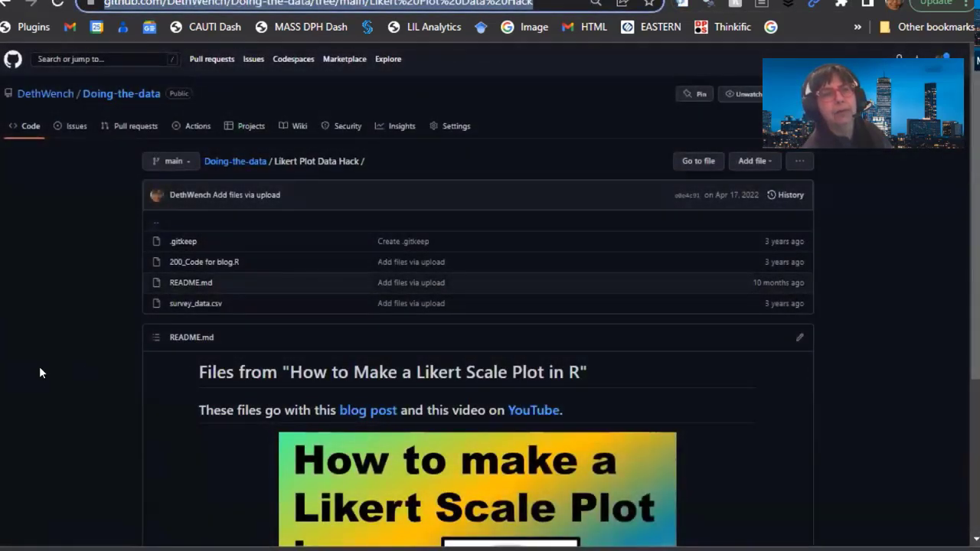
{"action": "scroll", "coordinate": [87, 346], "scroll_direction": "down", "scroll_amount": 3}
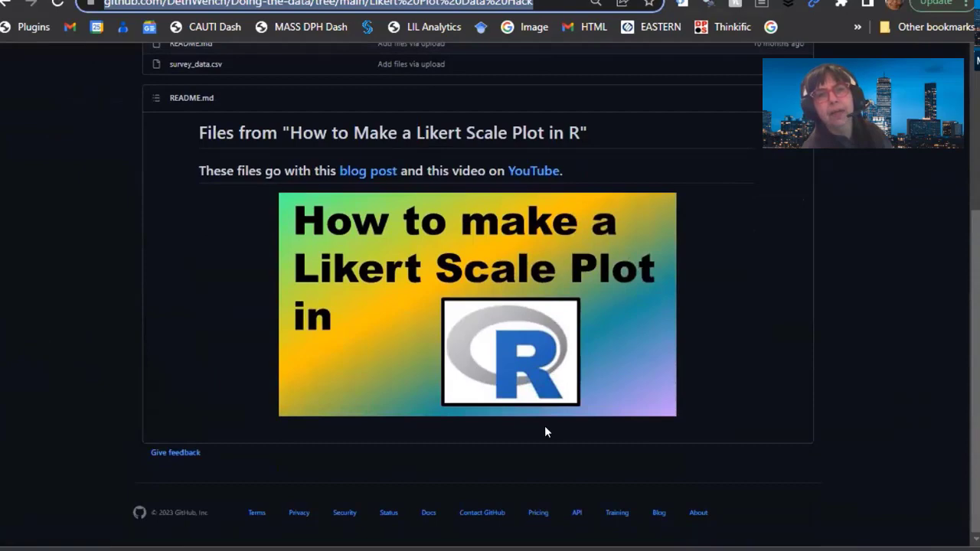
{"action": "scroll", "coordinate": [545, 429], "scroll_direction": "up", "scroll_amount": 1}
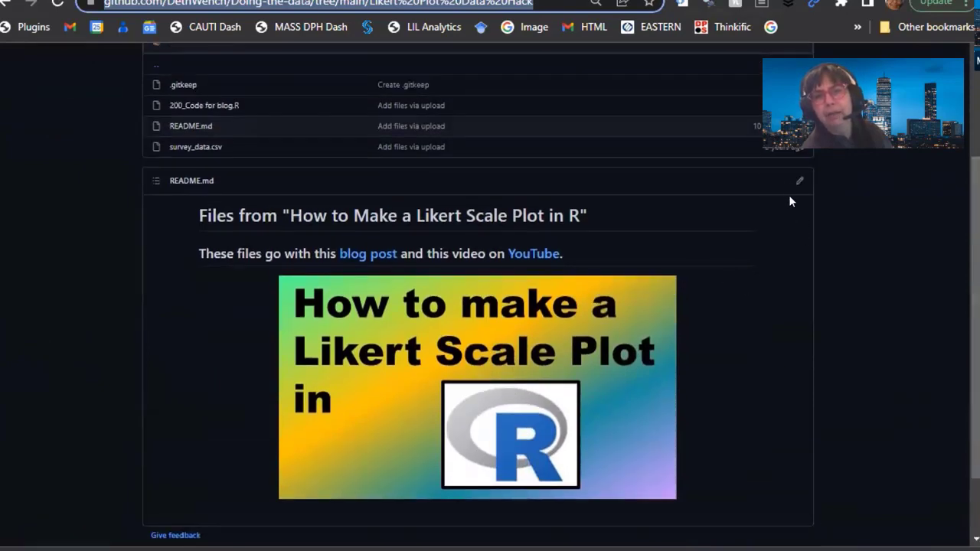
- Copy the full source of the Likert Plot README.md into the blank Notepad document and leave GitHub's editor without changes
{"action": "left_click", "coordinate": [799, 181]}
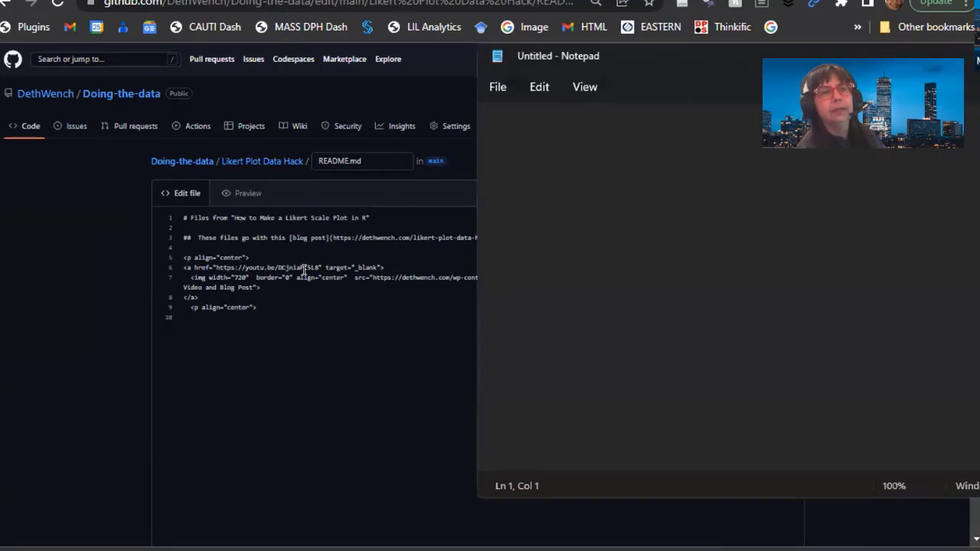
{"action": "left_click_drag", "start_coordinate": [287, 312], "coordinate": [150, 202]}
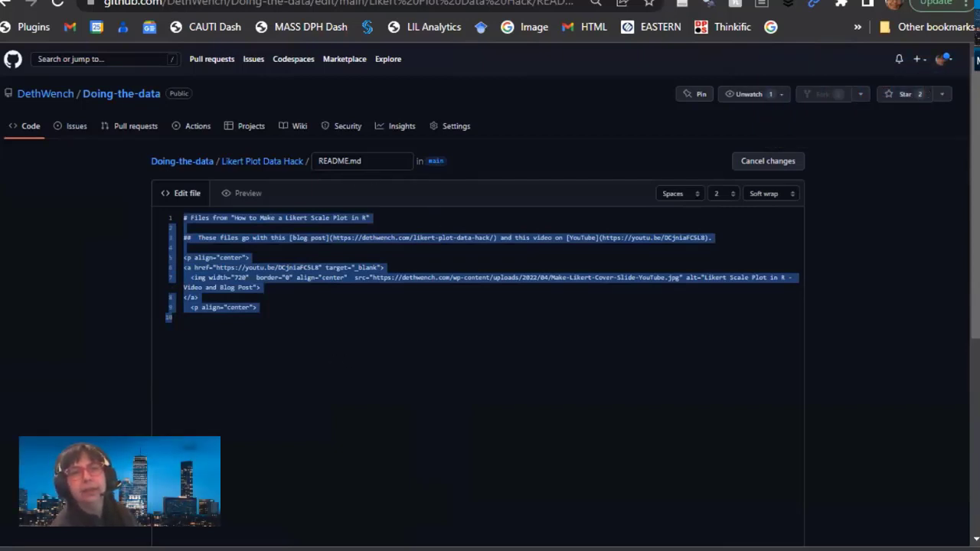
{"action": "key", "text": "alt+Tab"}
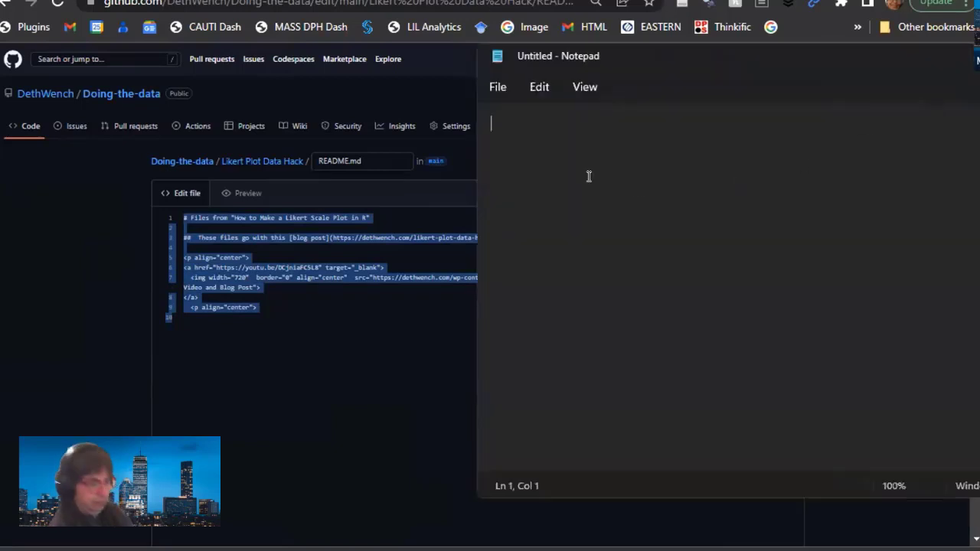
{"action": "type", "text": "# Files from \"How to Make a Likert Scale Plot in R\"  ##  These files go with this [blog post](https://dethwench.com/likert-plot-data-hack/) and this video on [YouTube](https://youtu.be/DCjniaFCSL8).  <p align=\"center\"> <a href=\"https://youtu.be/DCjniaFCSL8\" target=\"_blank\">   <img width=\"720\"  border=\"0\" align=\"center\"  src=\"https://dethwench.com/wp-content/uploads/2022/04/Make-Likert-Cover-Slide-YouTube.jpg\" alt=\"Likert Scale Plot in R - Video and Blog Post\"> </a>   <p align=\"center\">"}
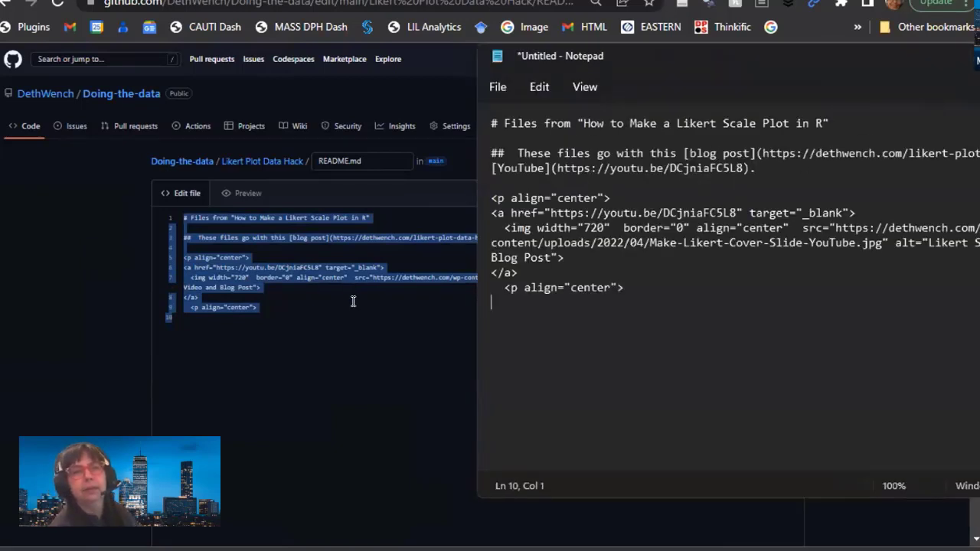
{"action": "left_click", "coordinate": [306, 377]}
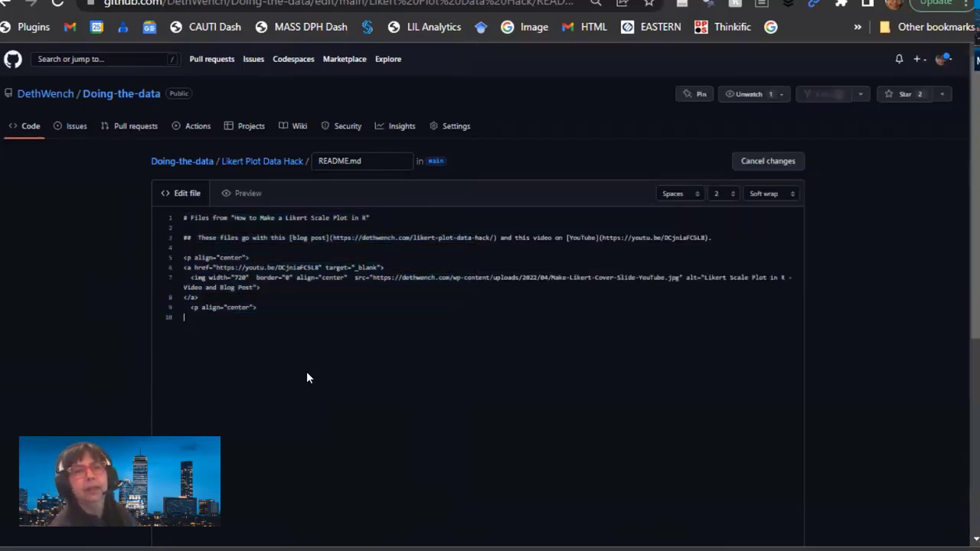
{"action": "left_click", "coordinate": [761, 157]}
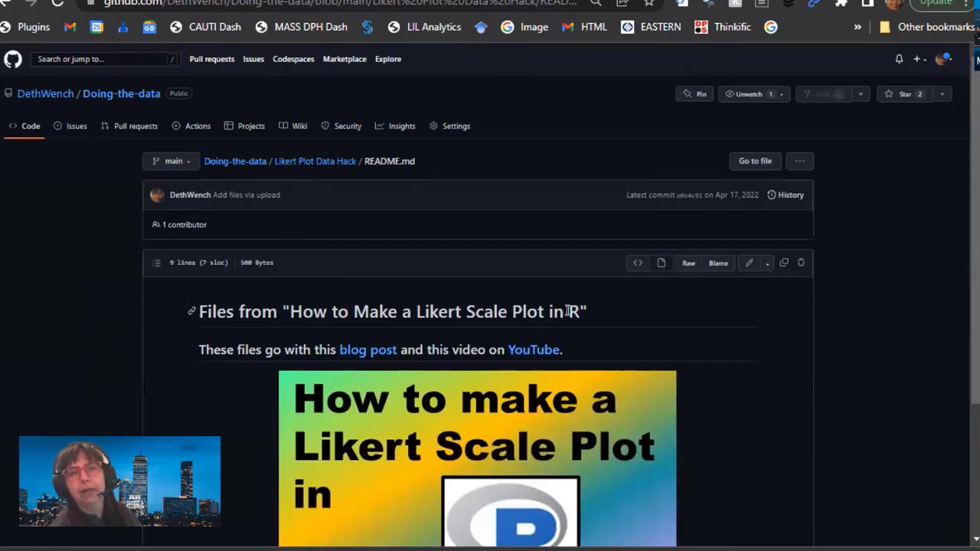
- Compare the README.md's source code in the GitHub editor with its rendered page, leaving the file unedited
{"action": "left_click", "coordinate": [748, 264]}
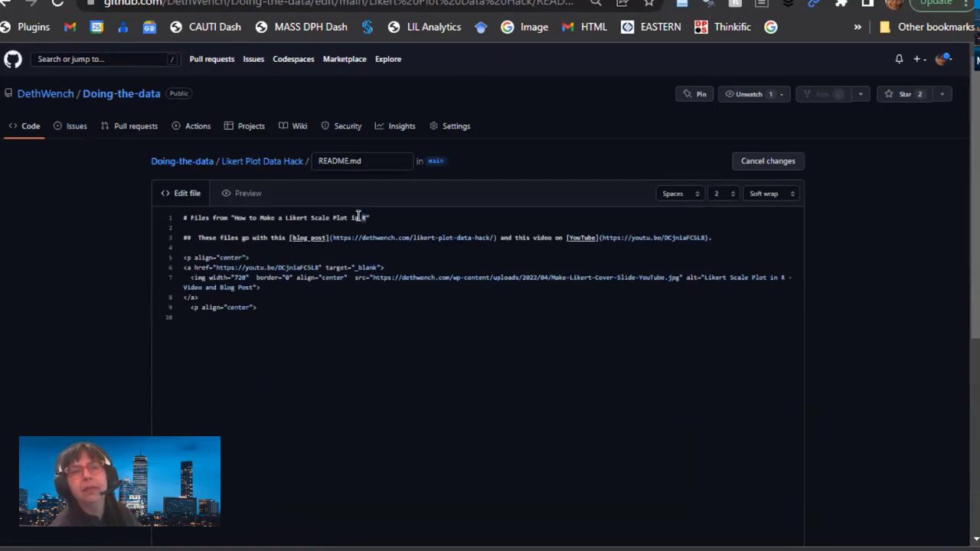
{"action": "left_click", "coordinate": [483, 283]}
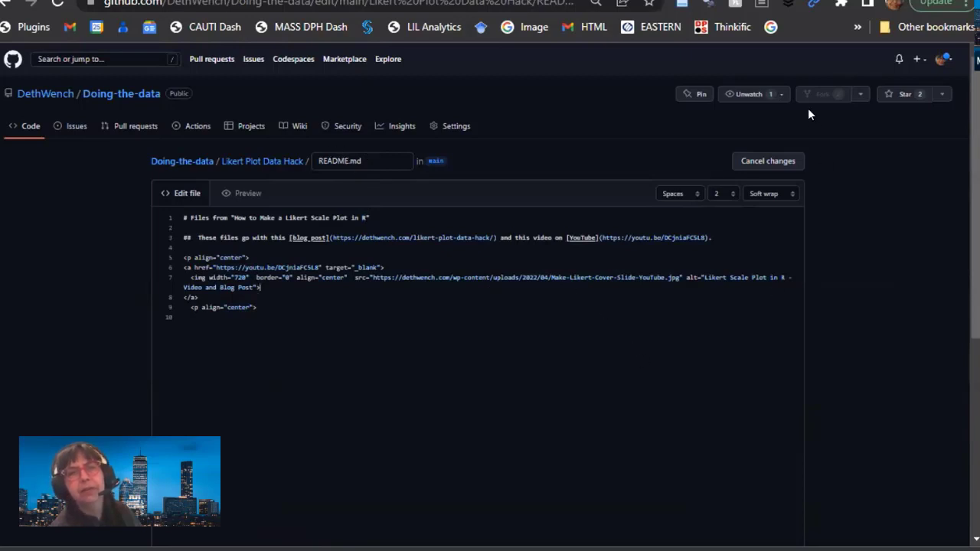
{"action": "left_click", "coordinate": [773, 168]}
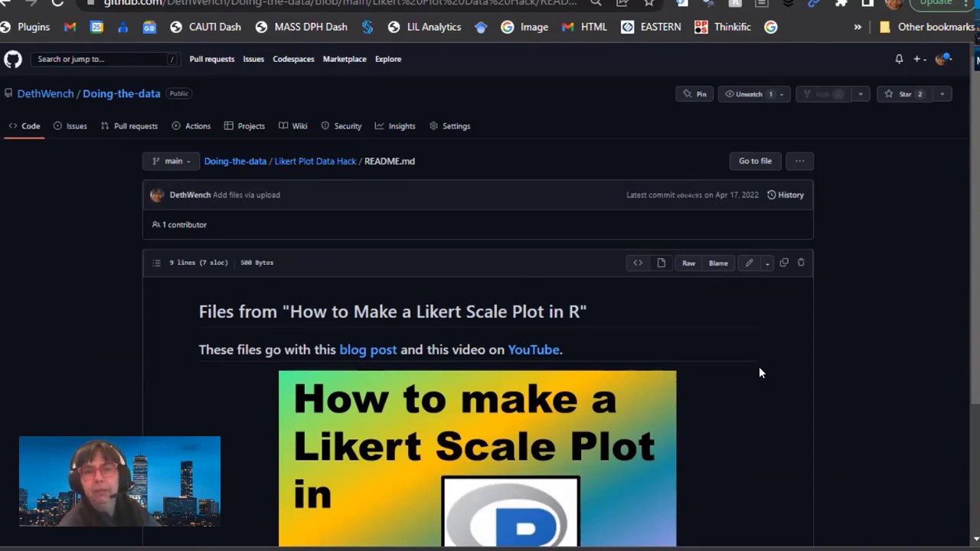
{"action": "scroll", "coordinate": [697, 370], "scroll_direction": "down", "scroll_amount": 2}
{"action": "scroll", "coordinate": [674, 406], "scroll_direction": "down", "scroll_amount": 1}
{"action": "scroll", "coordinate": [678, 401], "scroll_direction": "up", "scroll_amount": 3}
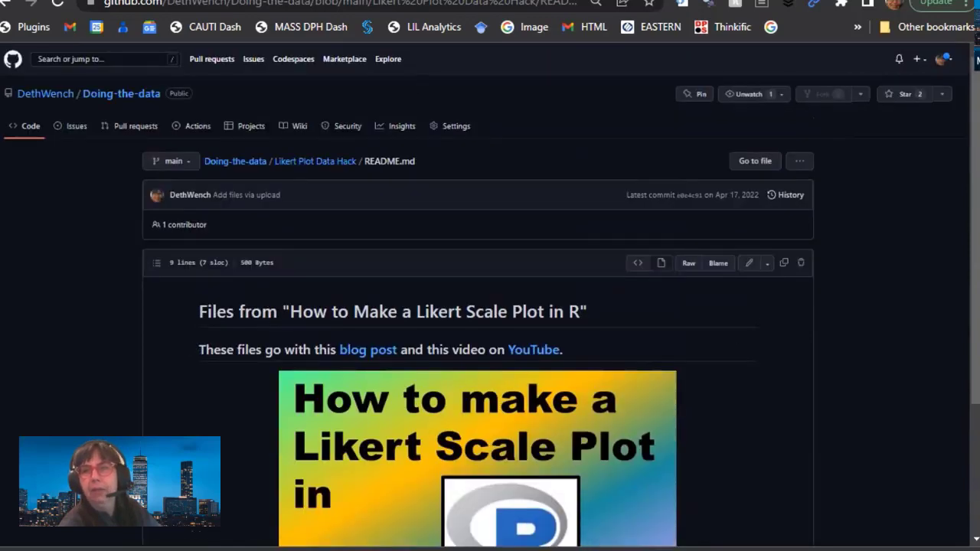
{"action": "left_click", "coordinate": [748, 264]}
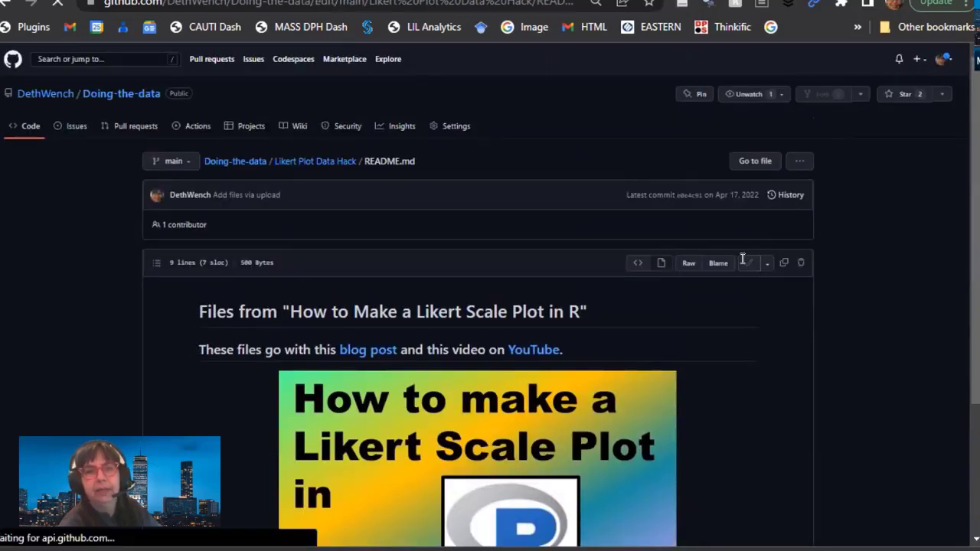
{"action": "left_click_drag", "start_coordinate": [308, 334], "coordinate": [119, 201]}
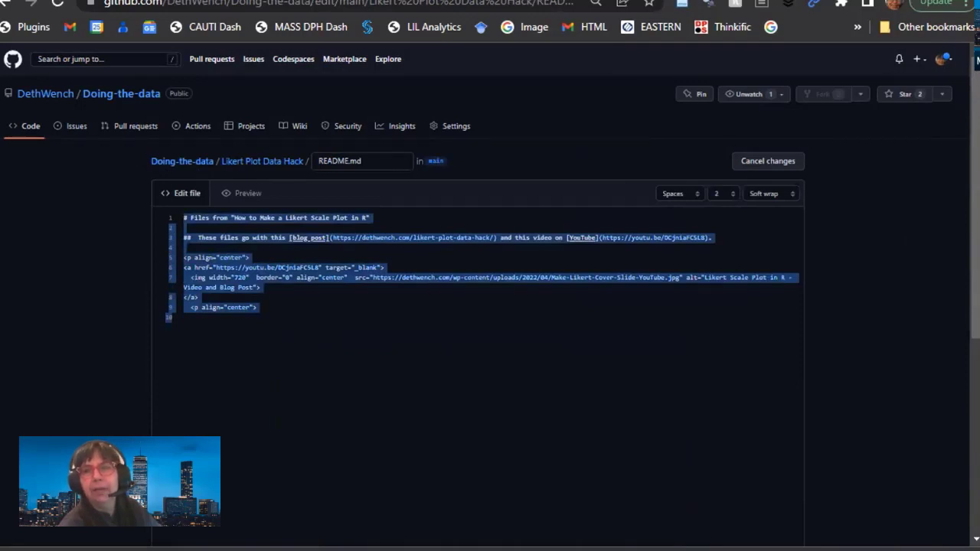
{"action": "left_click", "coordinate": [711, 301]}
{"action": "left_click", "coordinate": [392, 366]}
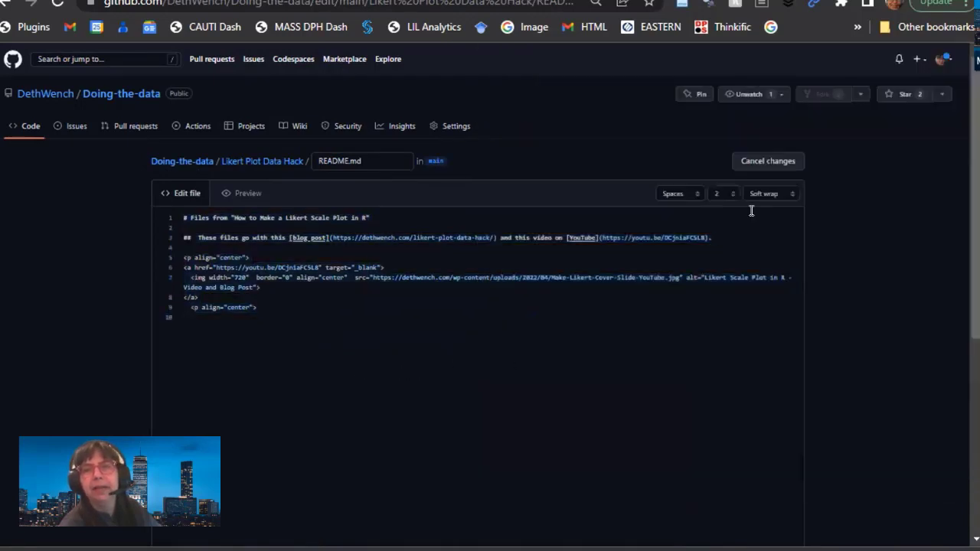
{"action": "left_click", "coordinate": [772, 161]}
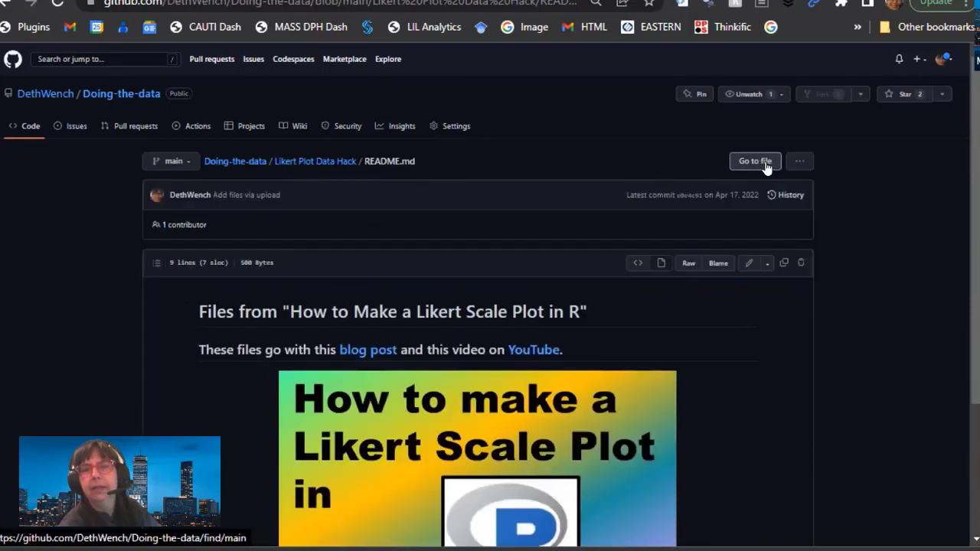
- Switch to the Notepad copy of the README code and place its window fully in view over the GitHub page
{"action": "key", "text": "alt+Tab"}
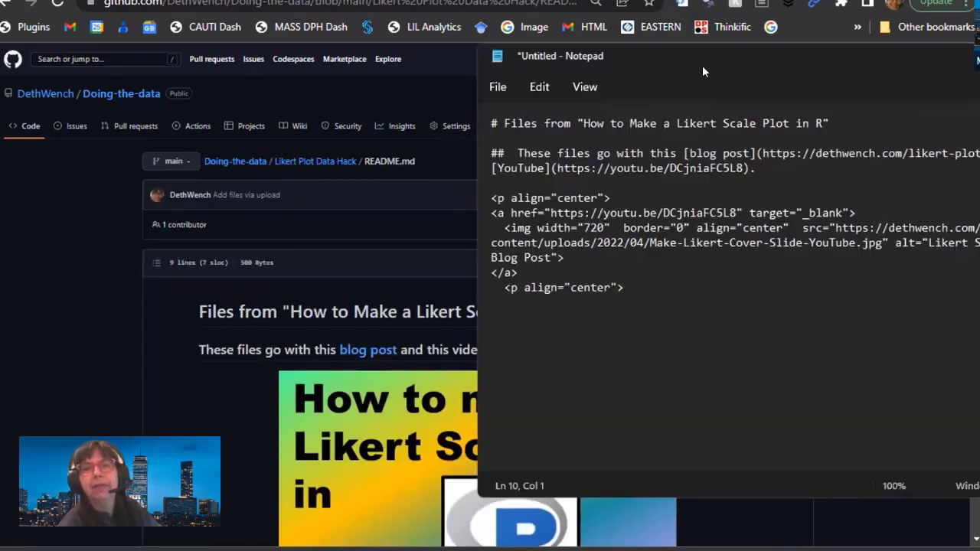
{"action": "left_click_drag", "start_coordinate": [703, 71], "coordinate": [354, 57]}
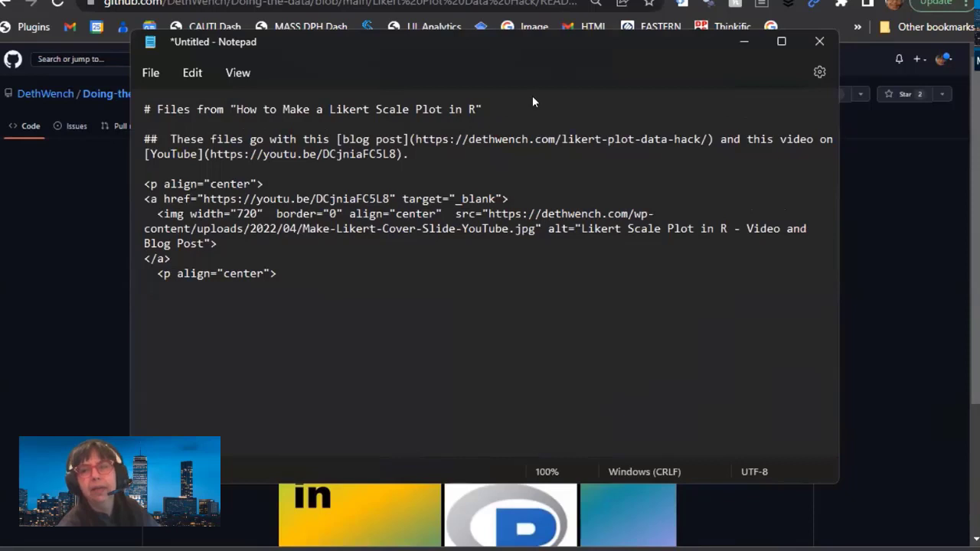
{"action": "left_click_drag", "start_coordinate": [572, 56], "coordinate": [533, 101]}
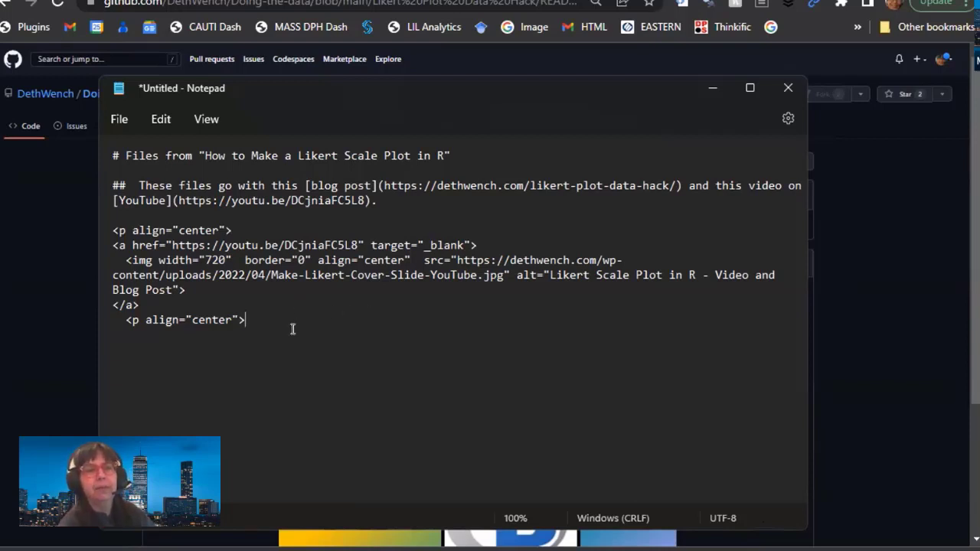
- Below the copied code, write the HTML version of the first heading: <h1>Files from "How to Make a Likert Scale Plot in R</h1>
{"action": "key", "text": "Return"}
{"action": "type", "text": "<h1"}
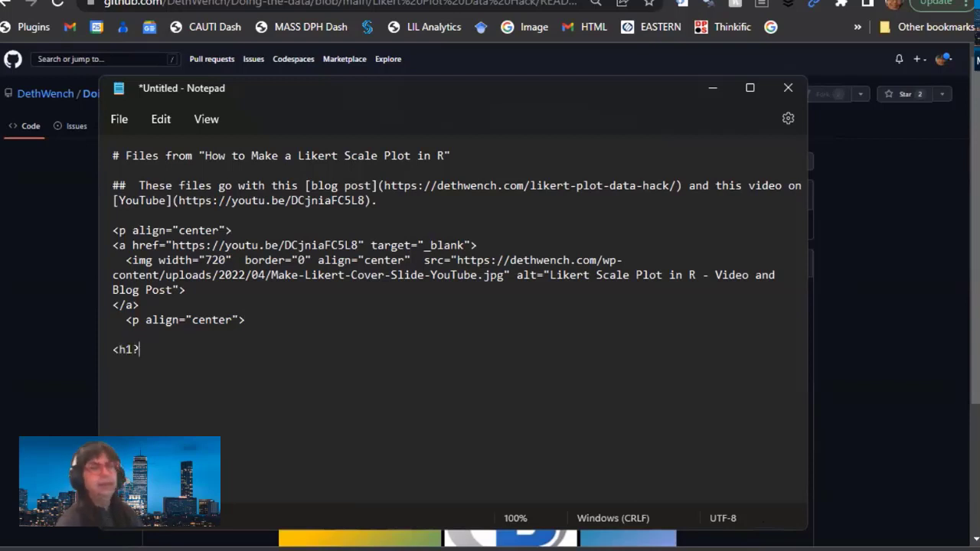
{"action": "type", "text": "?"}
{"action": "key", "text": "BackSpace"}
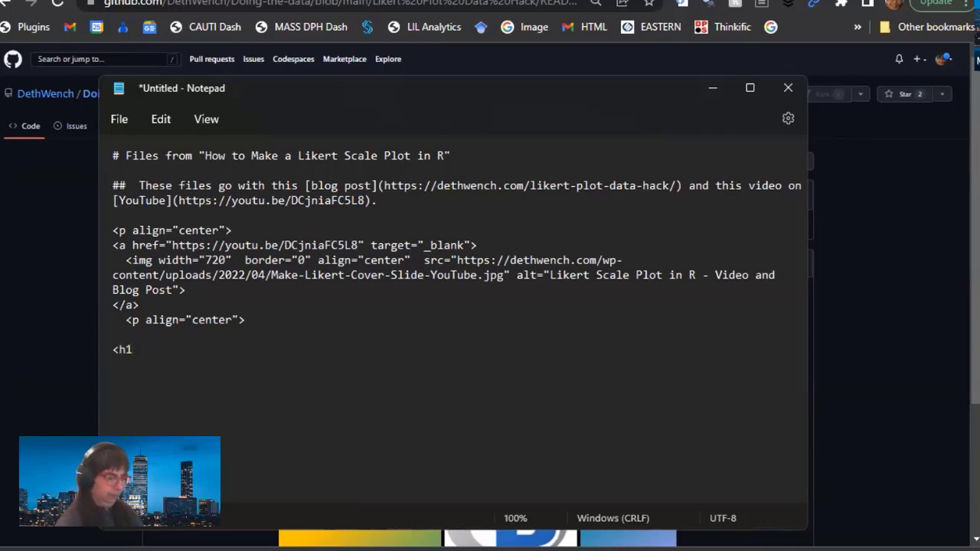
{"action": "type", "text": ">Files from"}
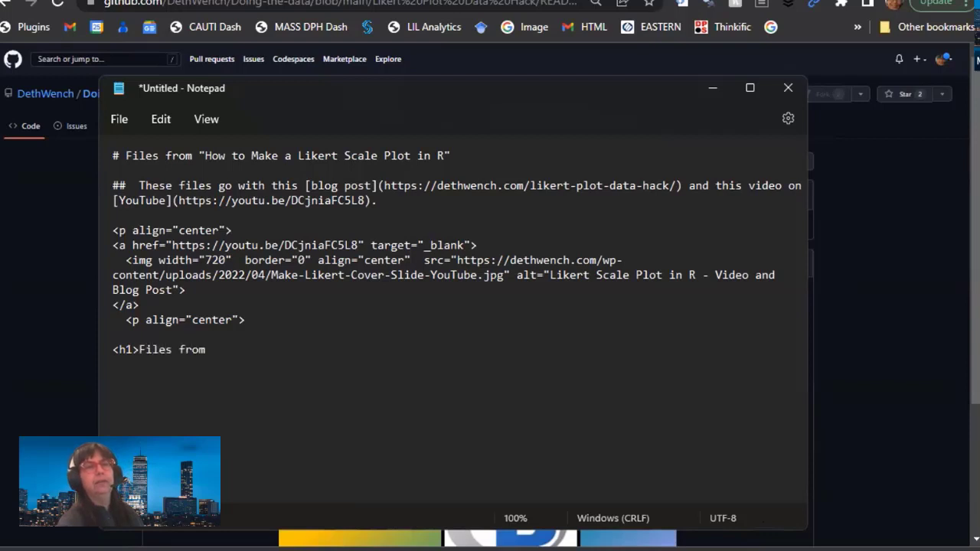
{"action": "type", "text": " \"How to "}
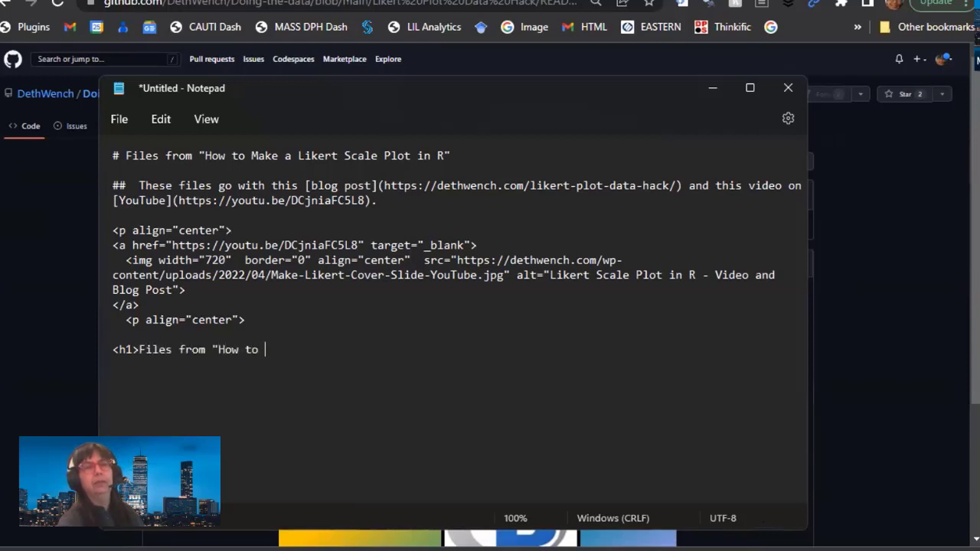
{"action": "type", "text": "Make a Likert Scl"}
{"action": "key", "text": "BackSpace"}
{"action": "type", "text": "a"}
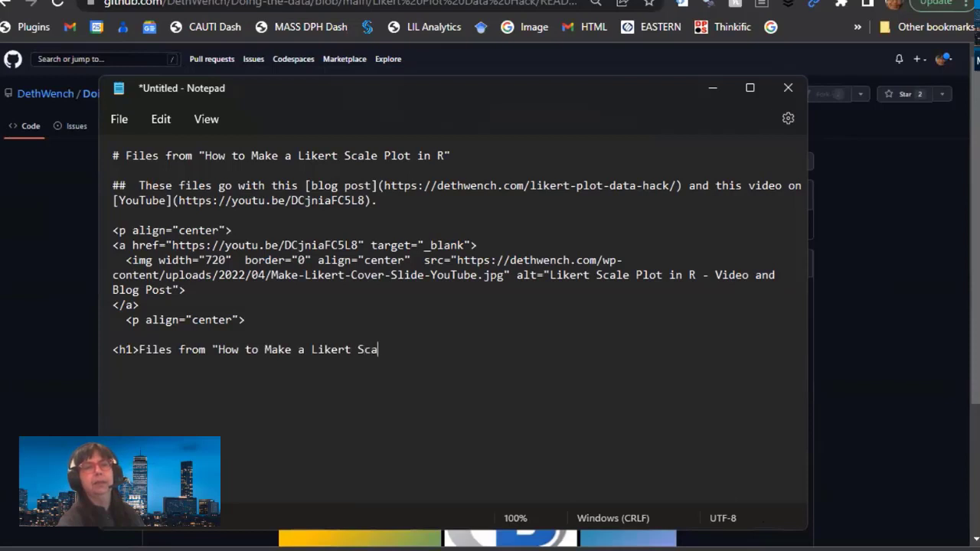
{"action": "type", "text": "le Plot in R"}
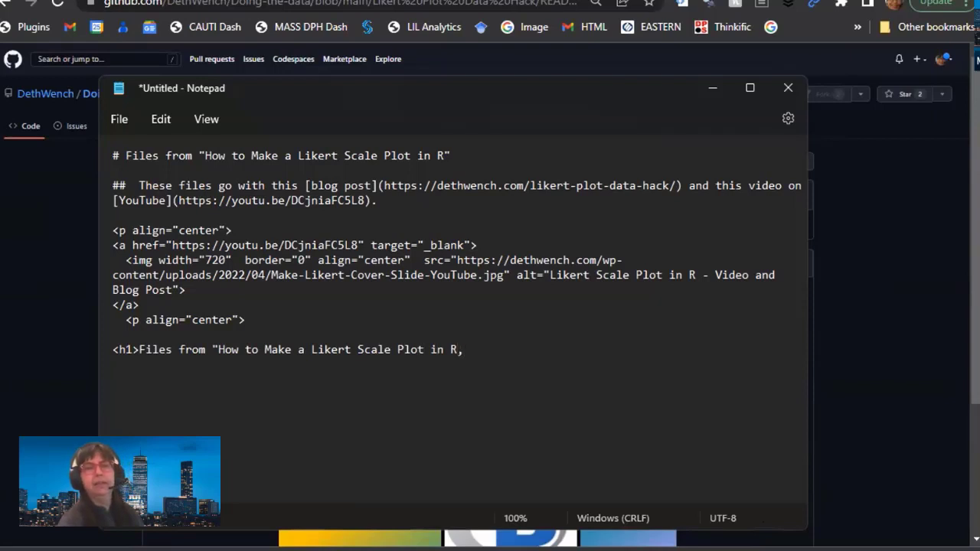
{"action": "type", "text": "</h"}
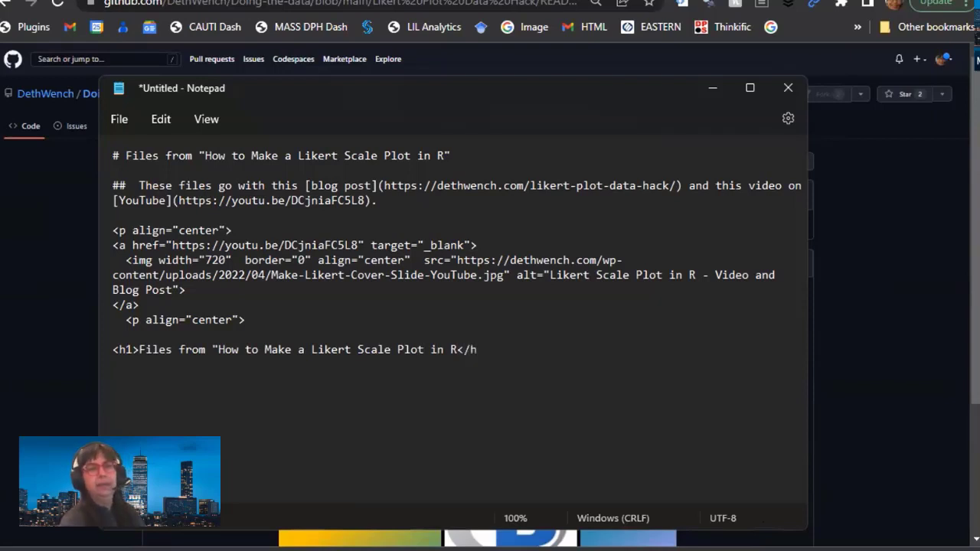
{"action": "type", "text": "1>"}
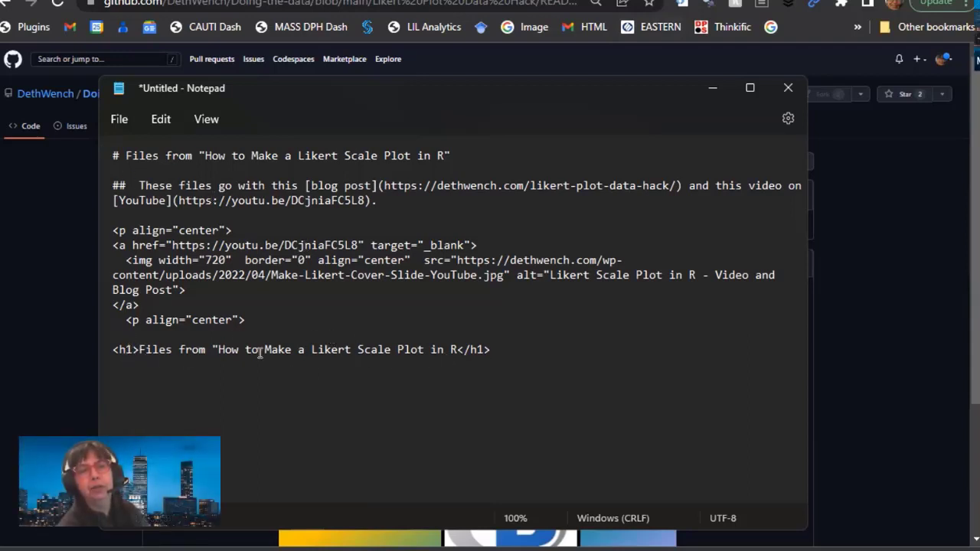
- Compare the Markdown heading with its HTML version, and delete the HTML heading line at the end of the document
{"action": "left_click", "coordinate": [114, 154]}
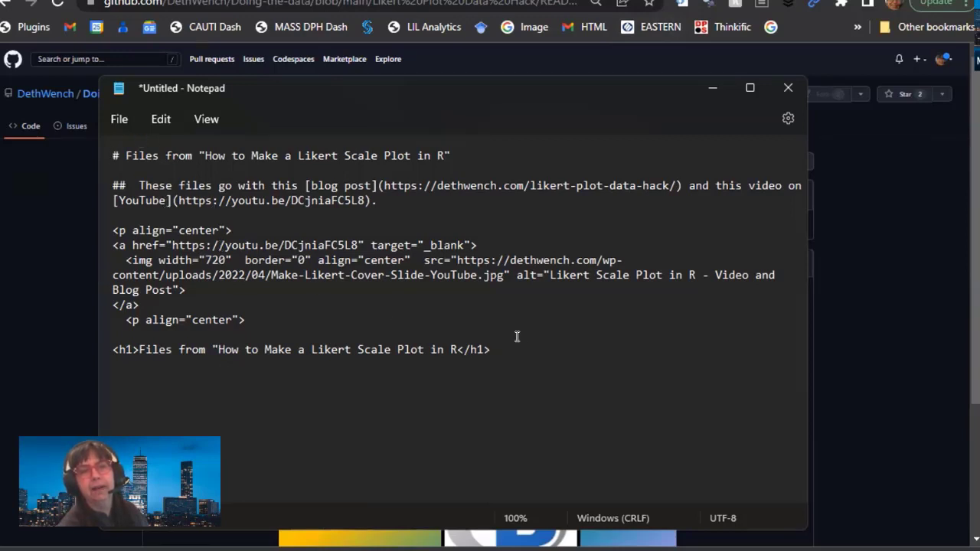
{"action": "left_click_drag", "start_coordinate": [491, 349], "coordinate": [89, 349]}
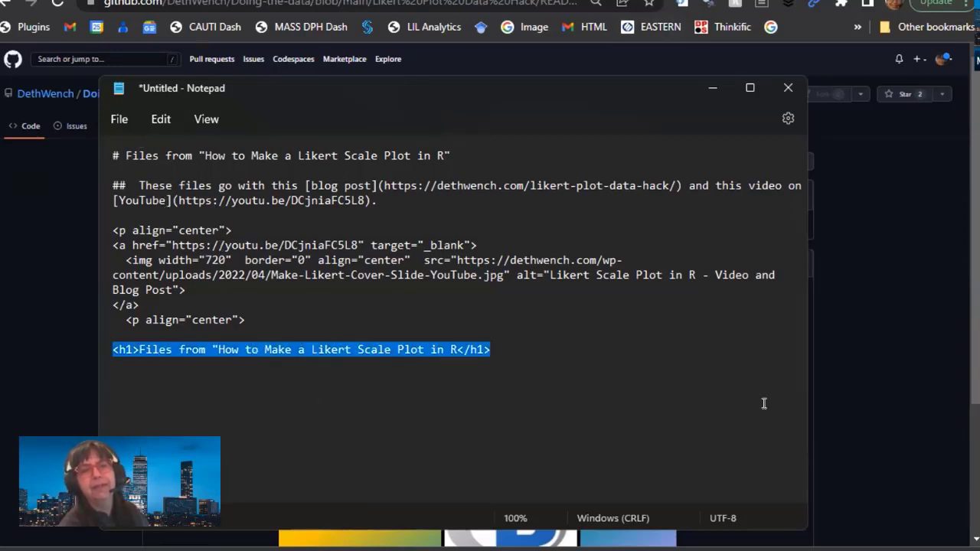
{"action": "key", "text": "Delete"}
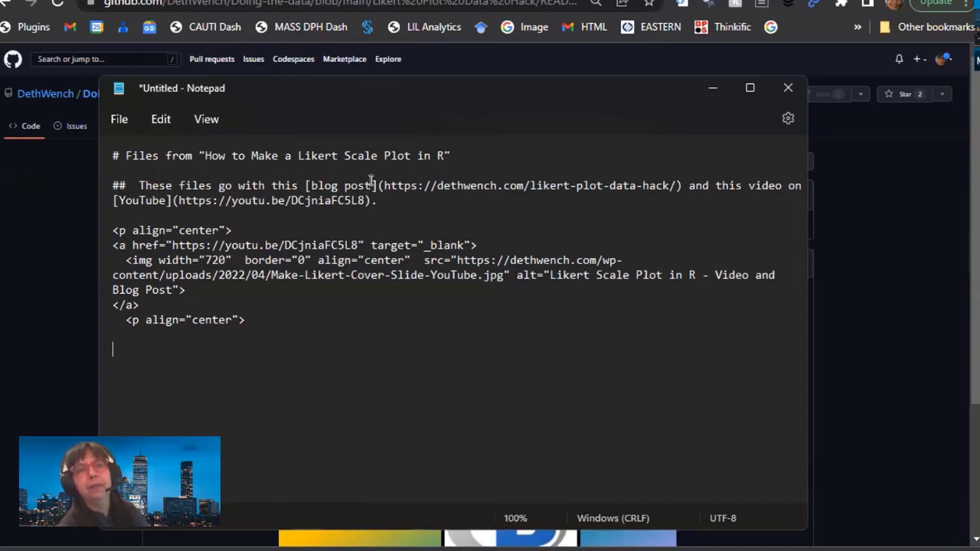
- Examine the Markdown syntax of the blog post link, from its bracketed text to its parenthesised URL
{"action": "left_click", "coordinate": [301, 185]}
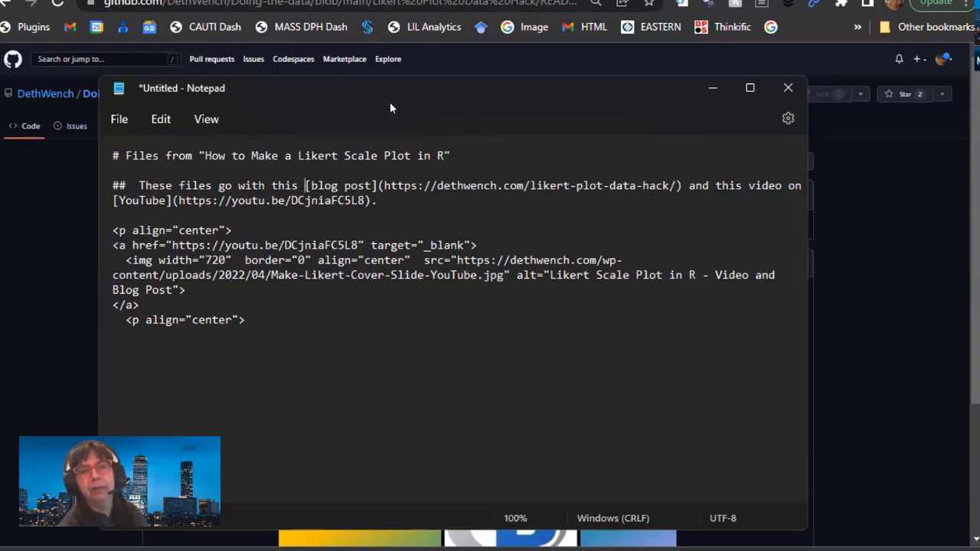
{"action": "left_click_drag", "start_coordinate": [390, 108], "coordinate": [374, 129]}
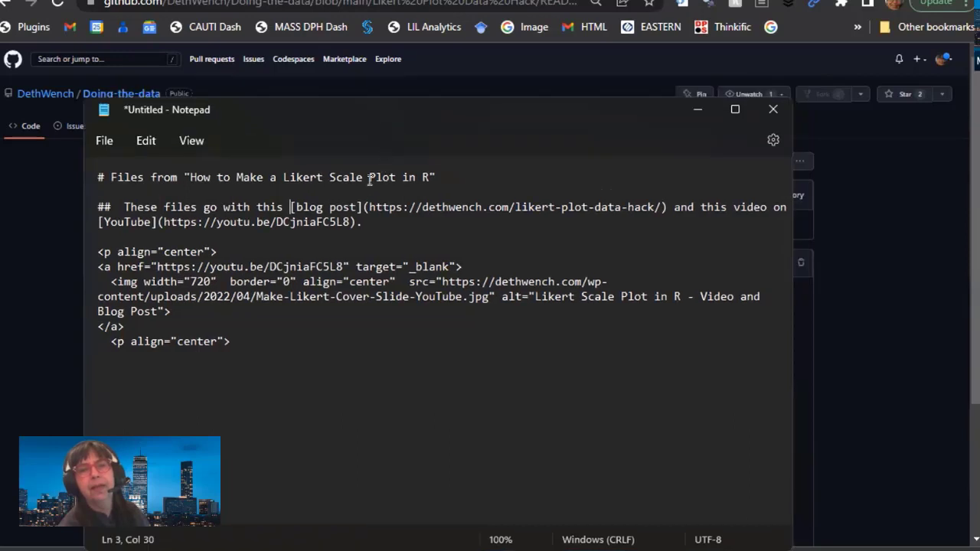
{"action": "left_click", "coordinate": [362, 207]}
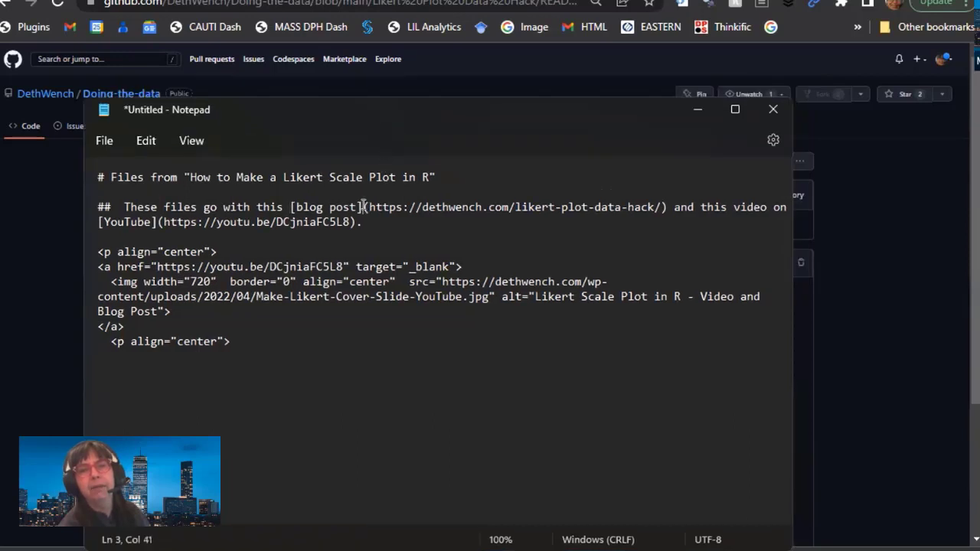
{"action": "left_click", "coordinate": [664, 206]}
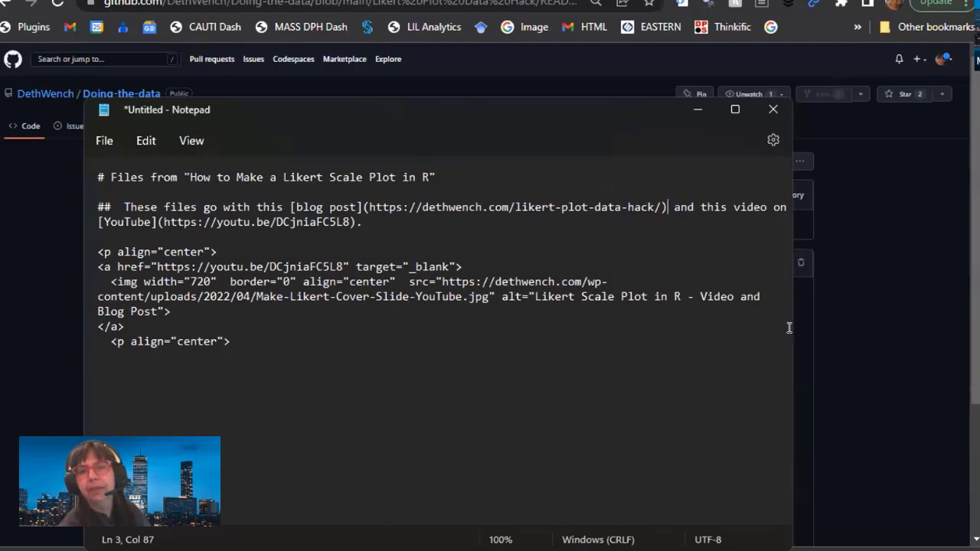
- Widen the Notepad window for the longer README code lines and reposition it over the GitHub page
{"action": "left_click_drag", "start_coordinate": [788, 327], "coordinate": [924, 339]}
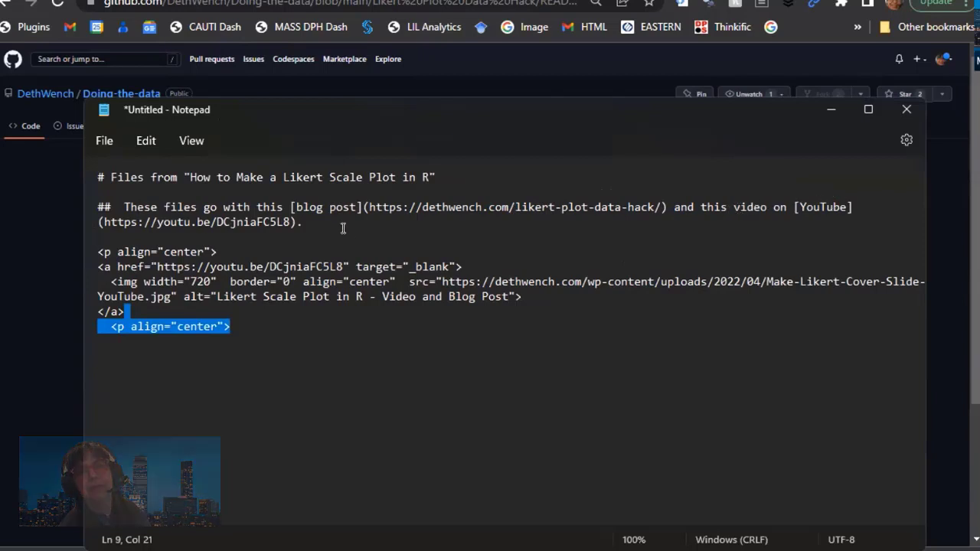
{"action": "left_click", "coordinate": [510, 348]}
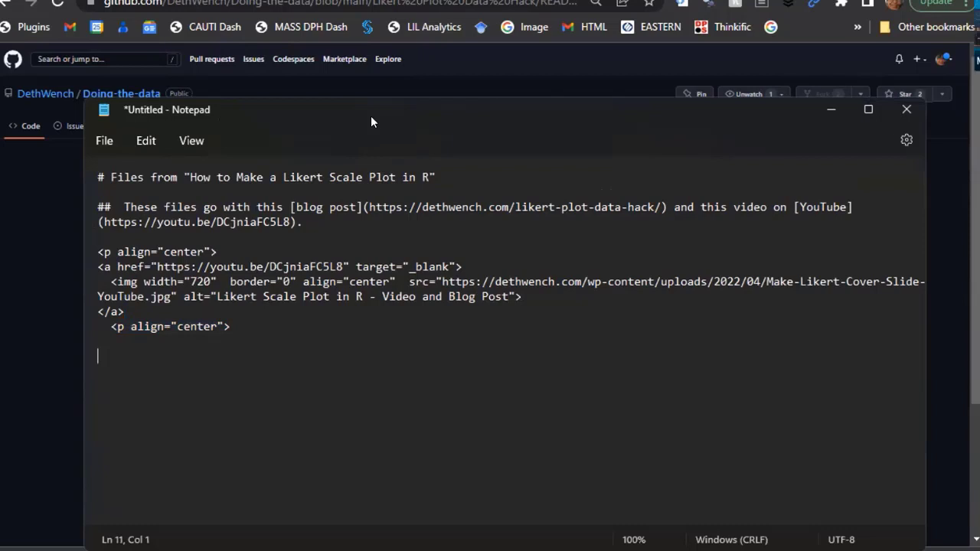
{"action": "left_click_drag", "start_coordinate": [370, 115], "coordinate": [324, 82]}
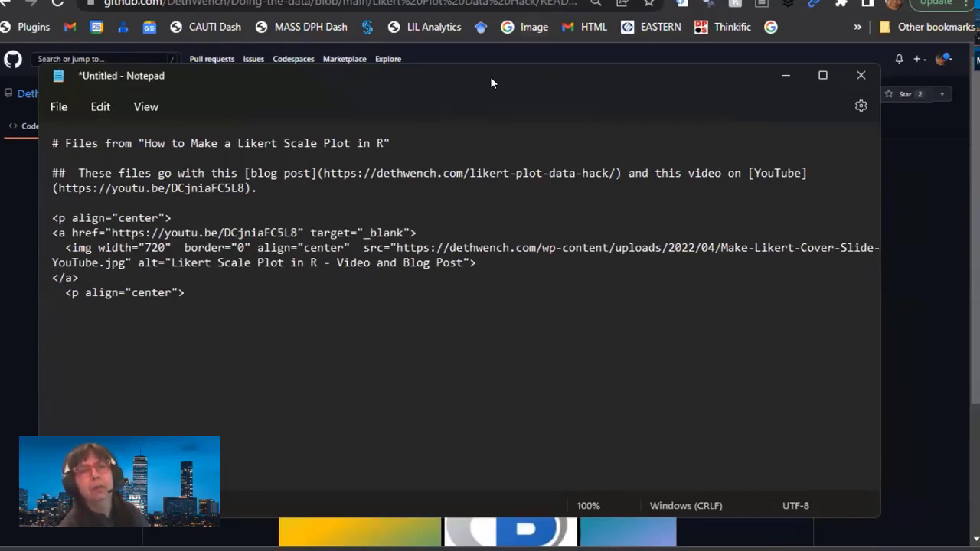
- Move Notepad off the README, open the YouTube video linked from its cover image, and return to the README page
{"action": "left_click_drag", "start_coordinate": [490, 90], "coordinate": [490, 96]}
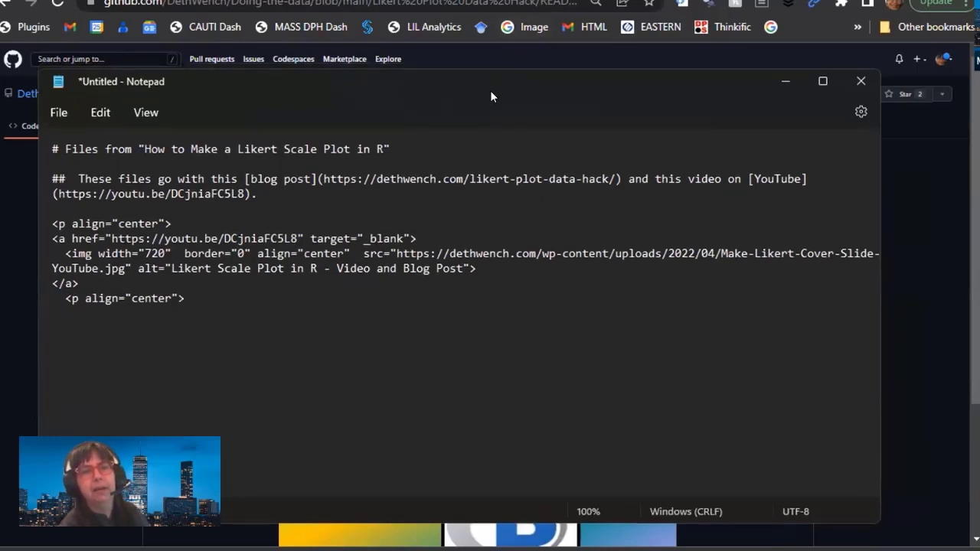
{"action": "left_click_drag", "start_coordinate": [491, 97], "coordinate": [239, 456]}
{"action": "left_click", "coordinate": [434, 397]}
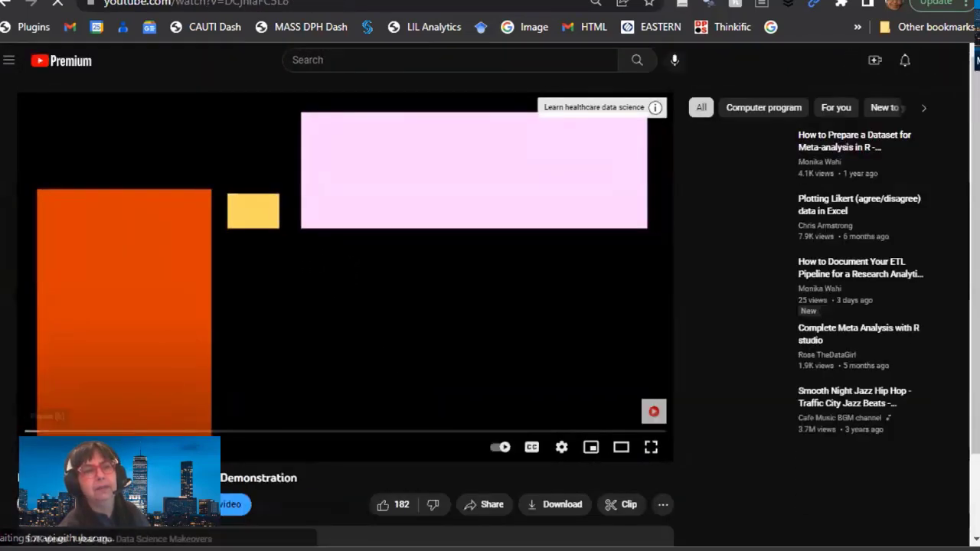
{"action": "key", "text": "alt+Left"}
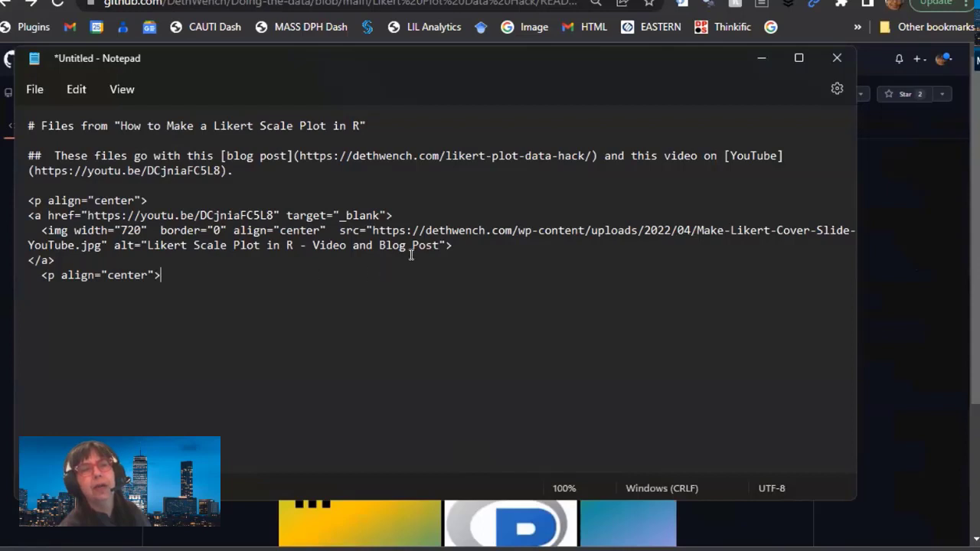
- Highlight the complete img tag in the Notepad code, widen the window to fit the image URL on one line, and clear the selection
{"action": "left_click_drag", "start_coordinate": [473, 244], "coordinate": [21, 223]}
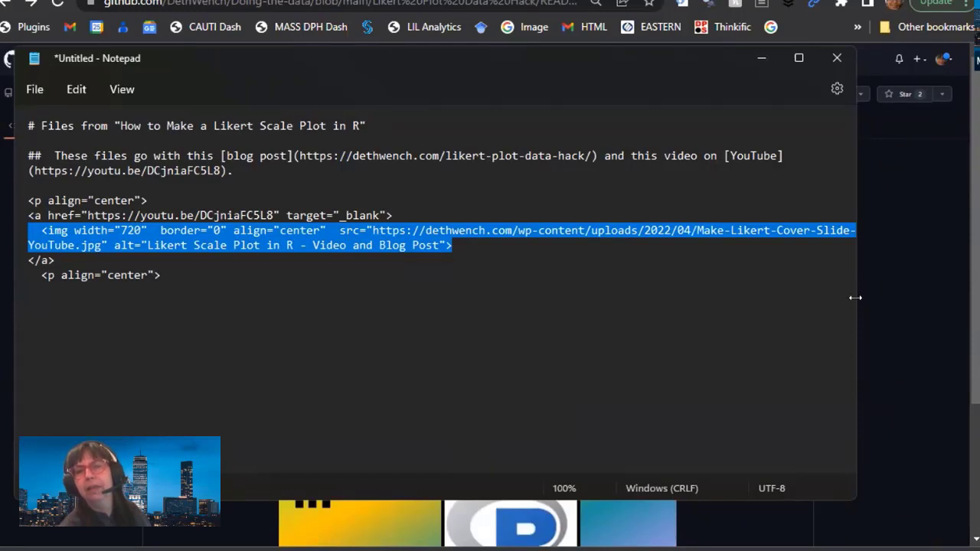
{"action": "left_click_drag", "start_coordinate": [855, 297], "coordinate": [960, 299]}
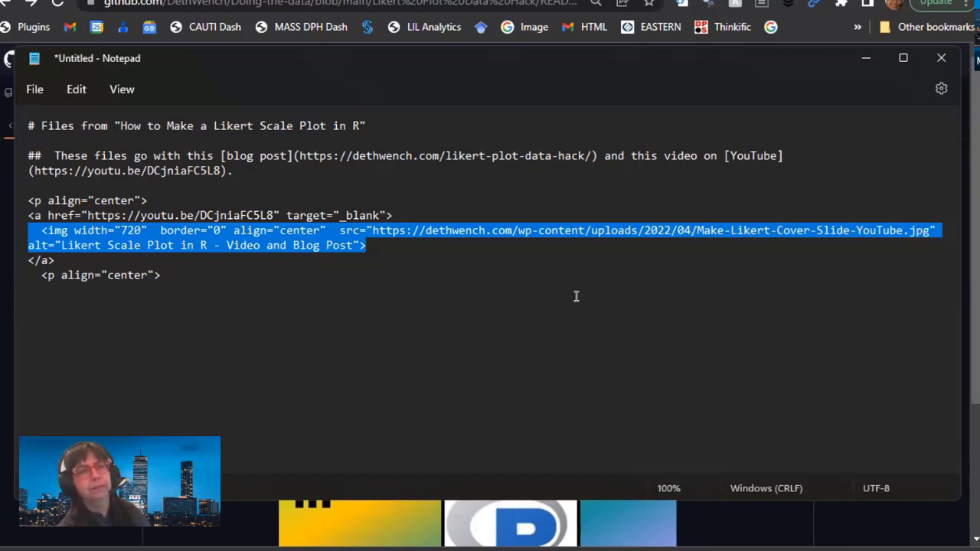
{"action": "left_click", "coordinate": [358, 326]}
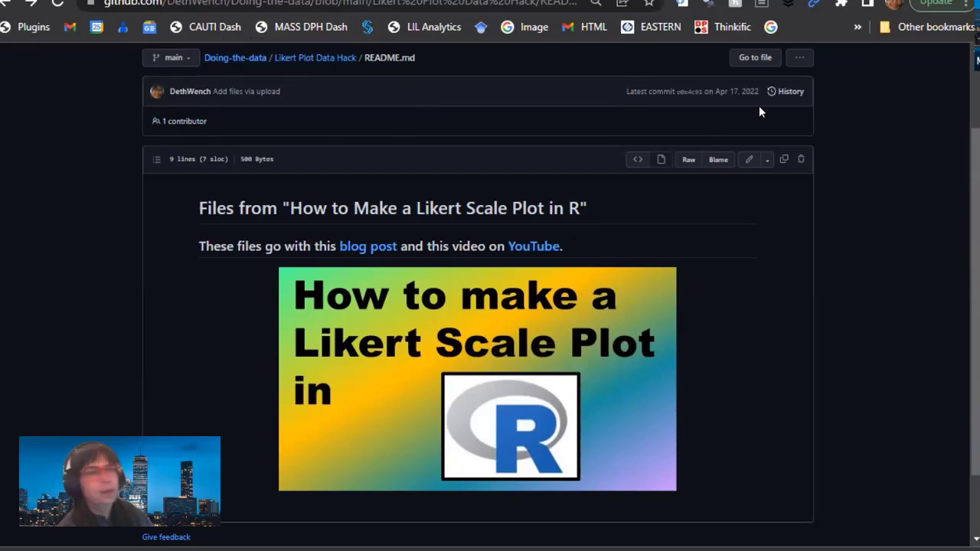
- Switch back to Notepad and examine the paragraph and link tags wrapping the image, keeping the unsaved document open
{"action": "key", "text": "alt+Tab"}
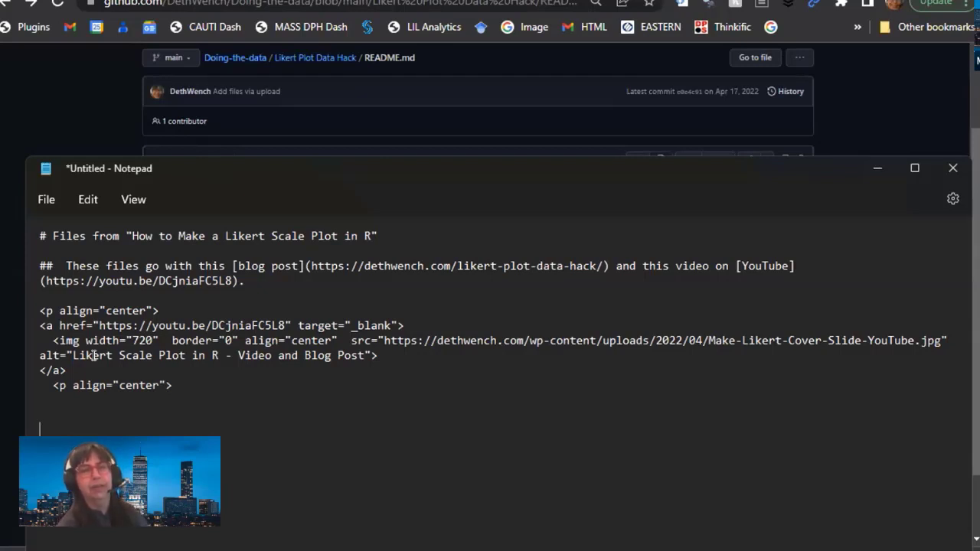
{"action": "left_click", "coordinate": [190, 369]}
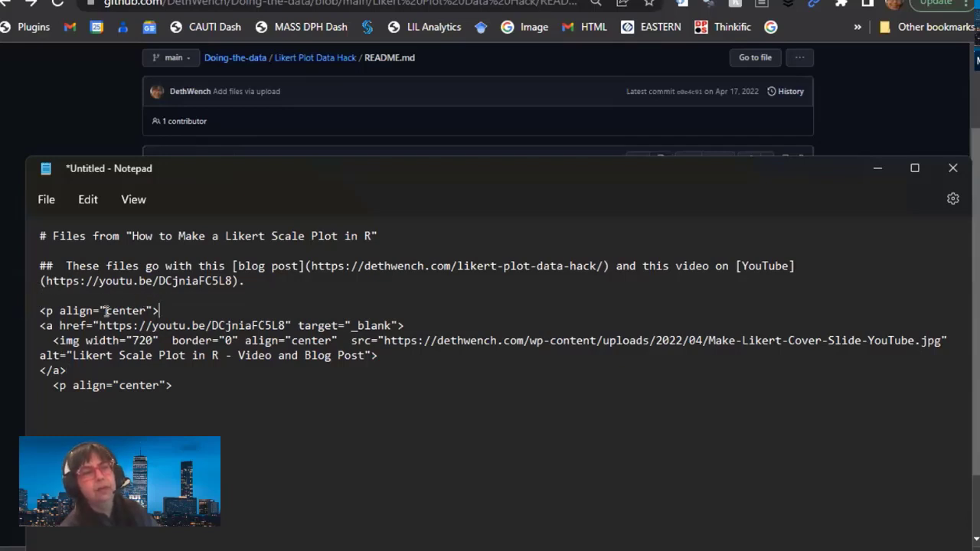
{"action": "left_click", "coordinate": [199, 308]}
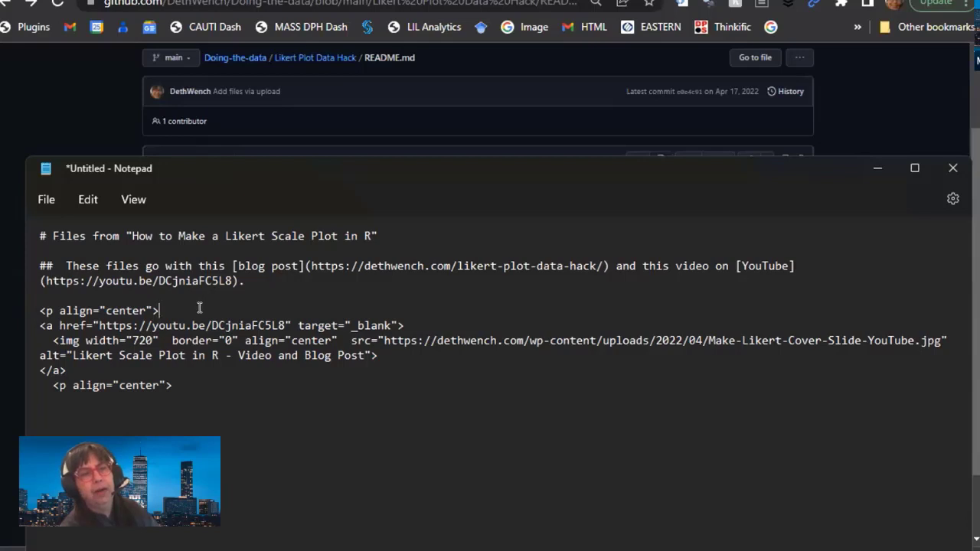
{"action": "left_click", "coordinate": [37, 323]}
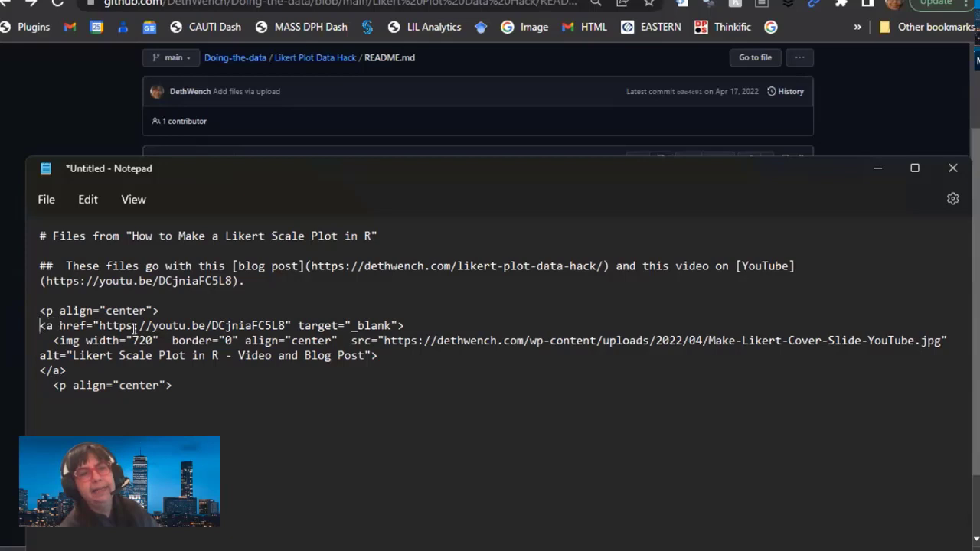
{"action": "left_click", "coordinate": [77, 363]}
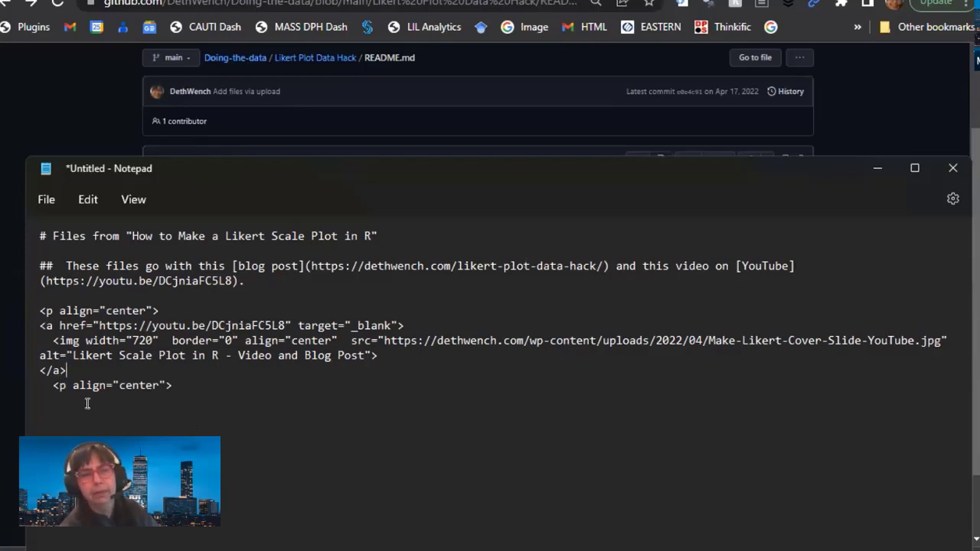
{"action": "left_click", "coordinate": [951, 168]}
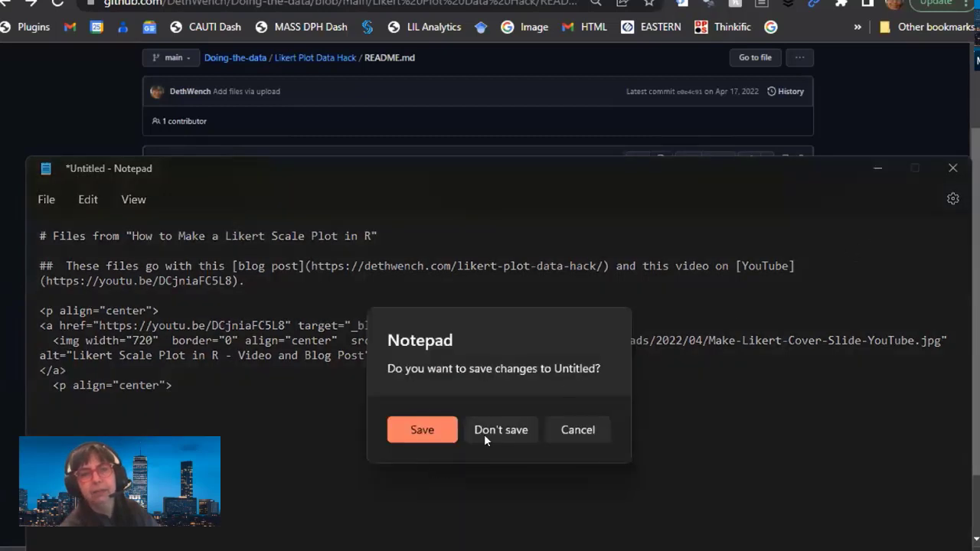
{"action": "left_click", "coordinate": [586, 433]}
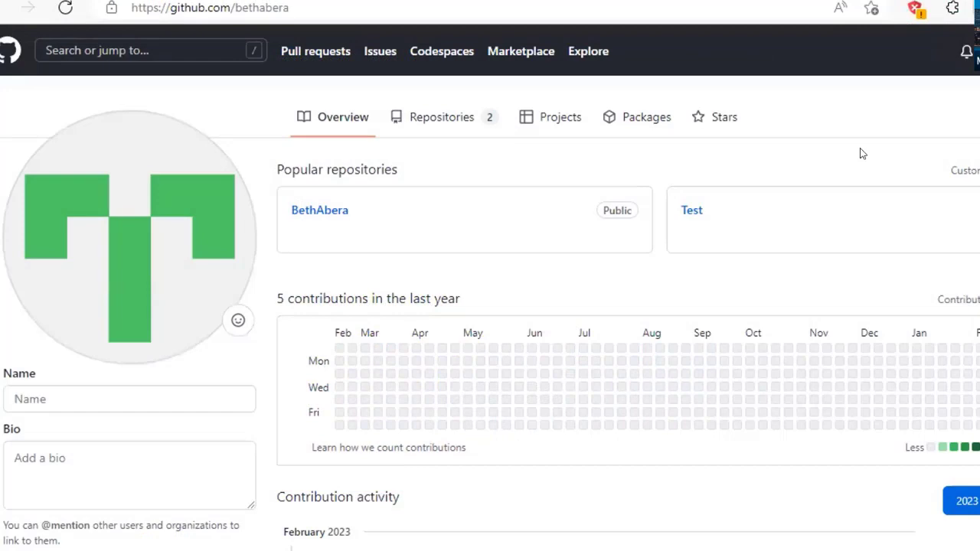
- Look over the GitHub profile overview and search within this user's content for dethwench
{"action": "scroll", "coordinate": [862, 153], "scroll_direction": "down", "scroll_amount": 2}
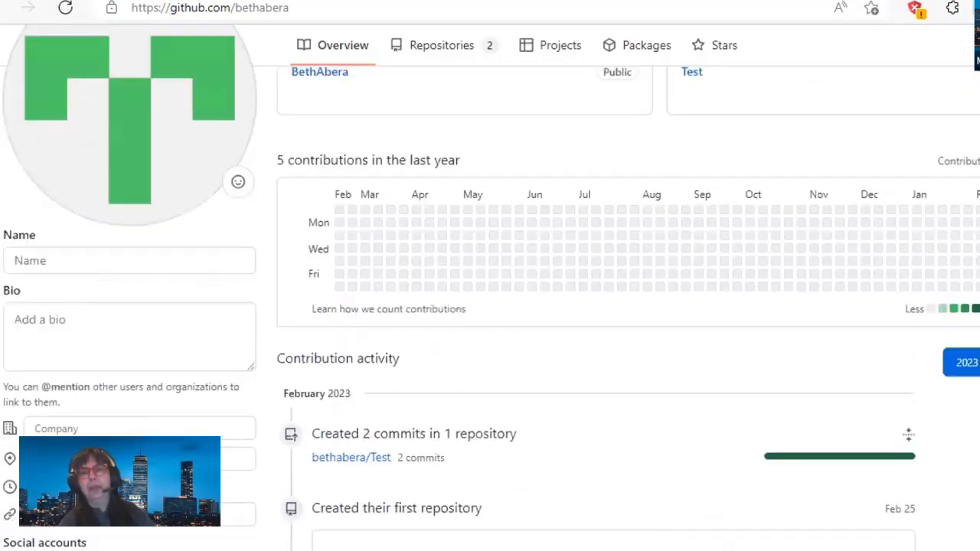
{"action": "scroll", "coordinate": [862, 153], "scroll_direction": "up", "scroll_amount": 2}
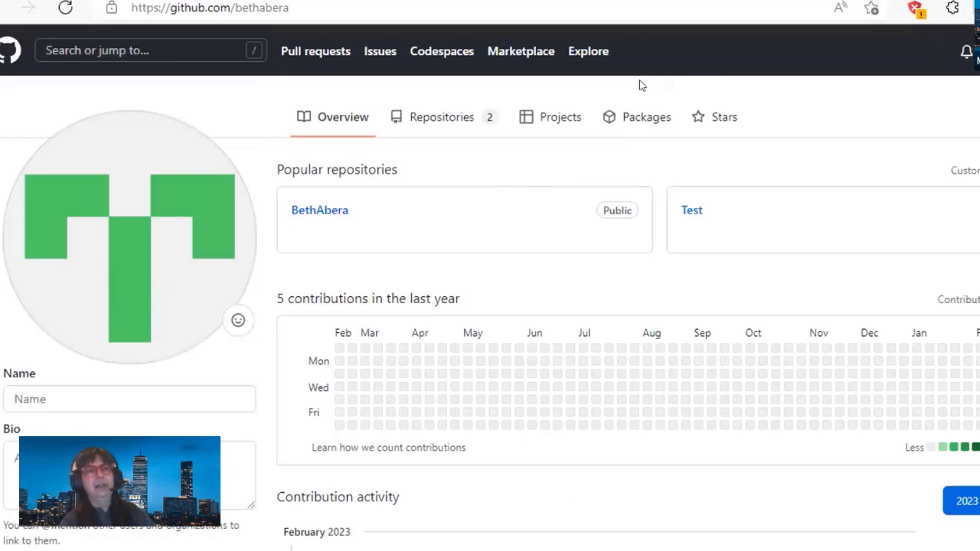
{"action": "left_click", "coordinate": [102, 51]}
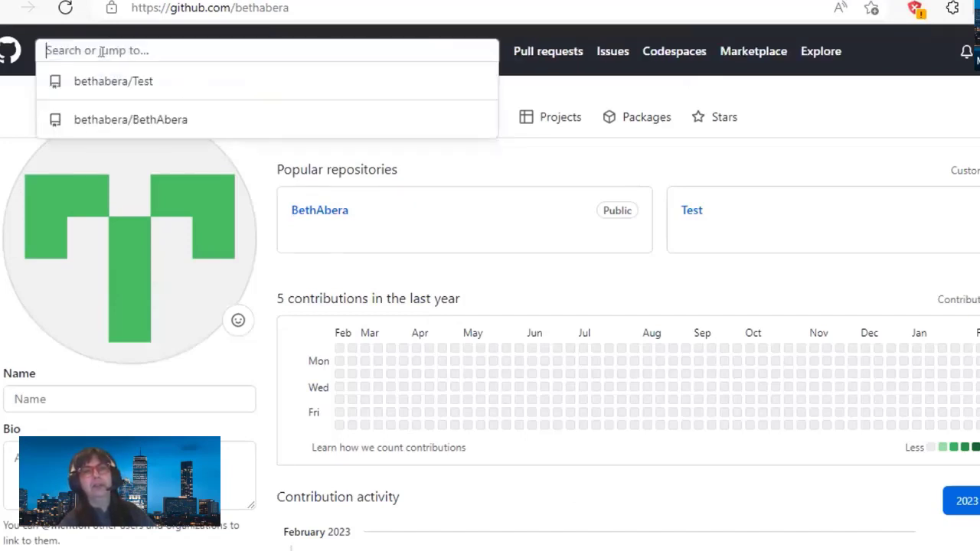
{"action": "type", "text": "Mo"}
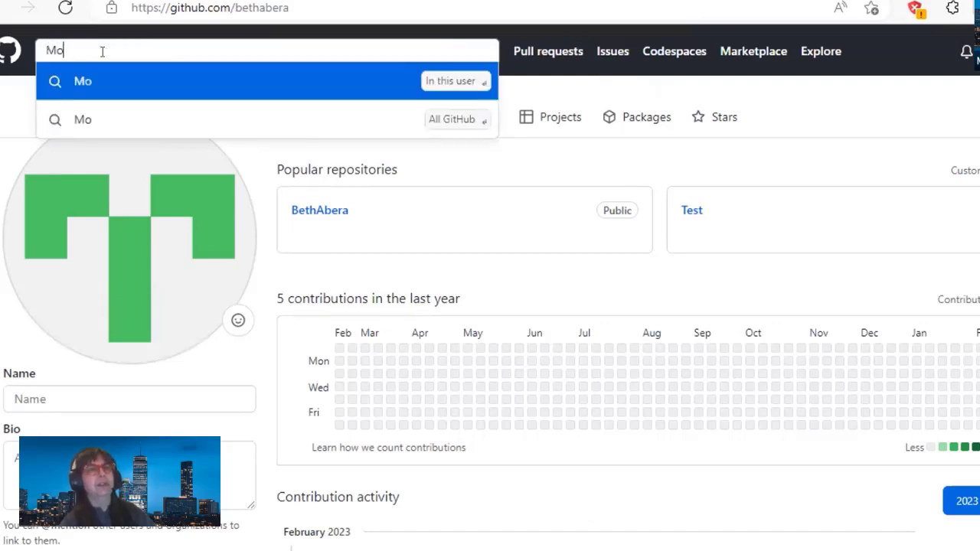
{"action": "key", "text": "BackSpace"}
{"action": "key", "text": "BackSpace"}
{"action": "type", "text": "d"}
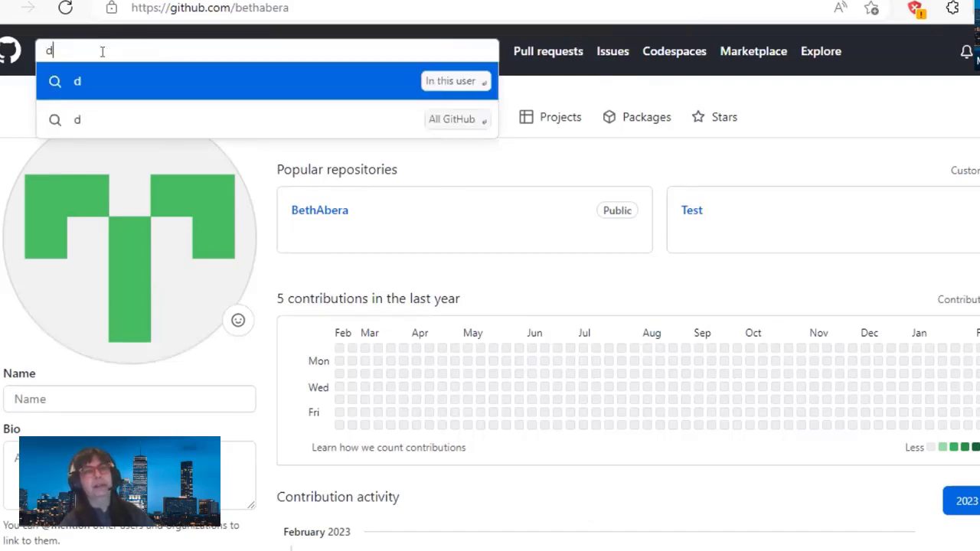
{"action": "type", "text": "ethwelch"}
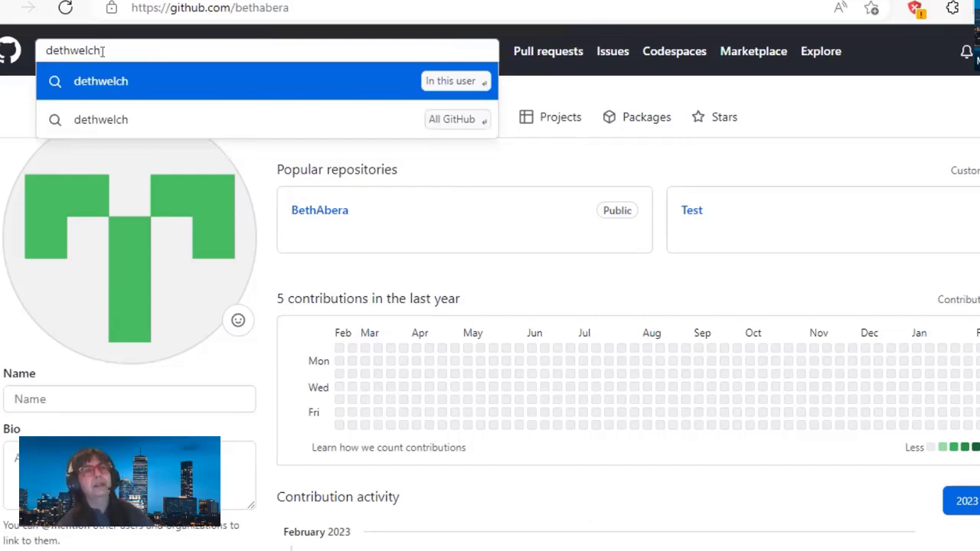
{"action": "key", "text": "BackSpace"}
{"action": "key", "text": "BackSpace"}
{"action": "key", "text": "BackSpace"}
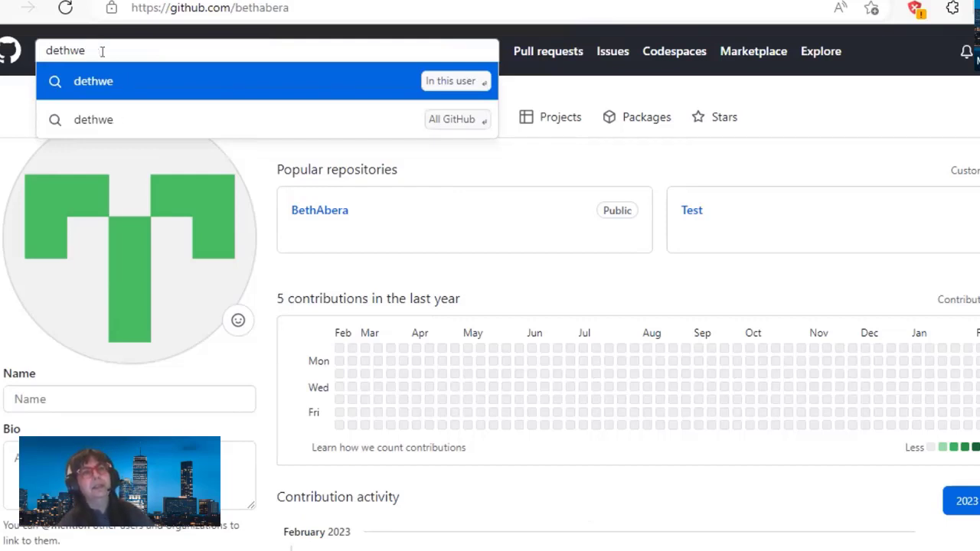
{"action": "type", "text": "nc"}
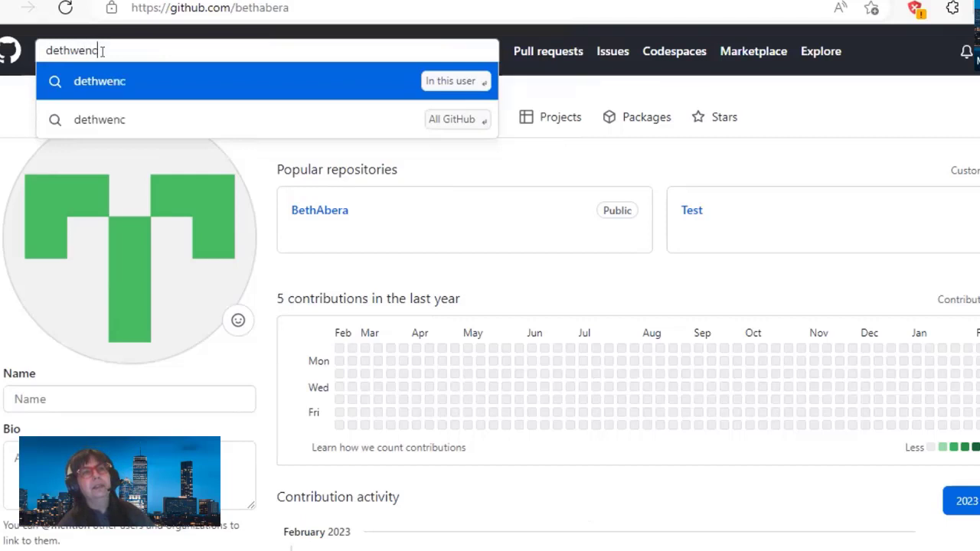
{"action": "key", "text": "BackSpace"}
{"action": "key", "text": "BackSpace"}
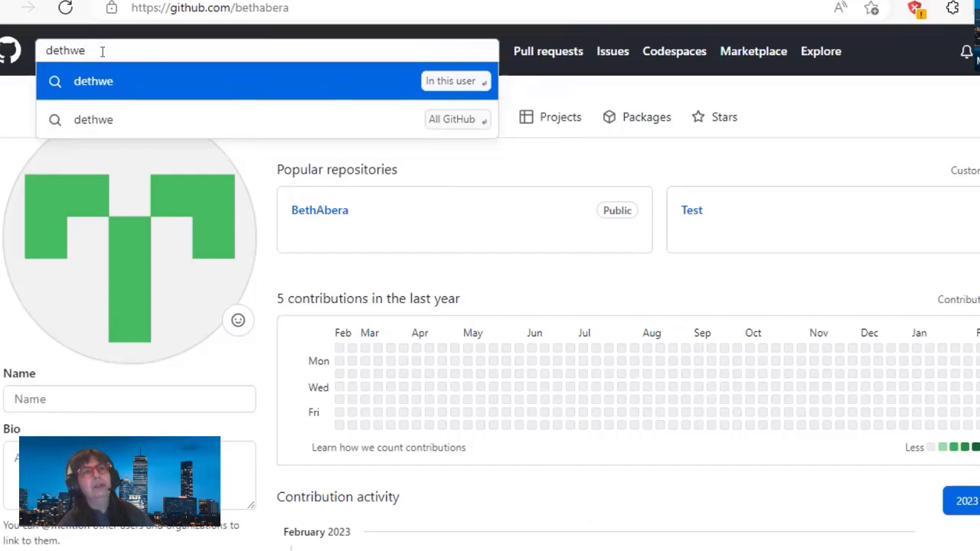
{"action": "type", "text": "nch"}
{"action": "key", "text": "Return"}
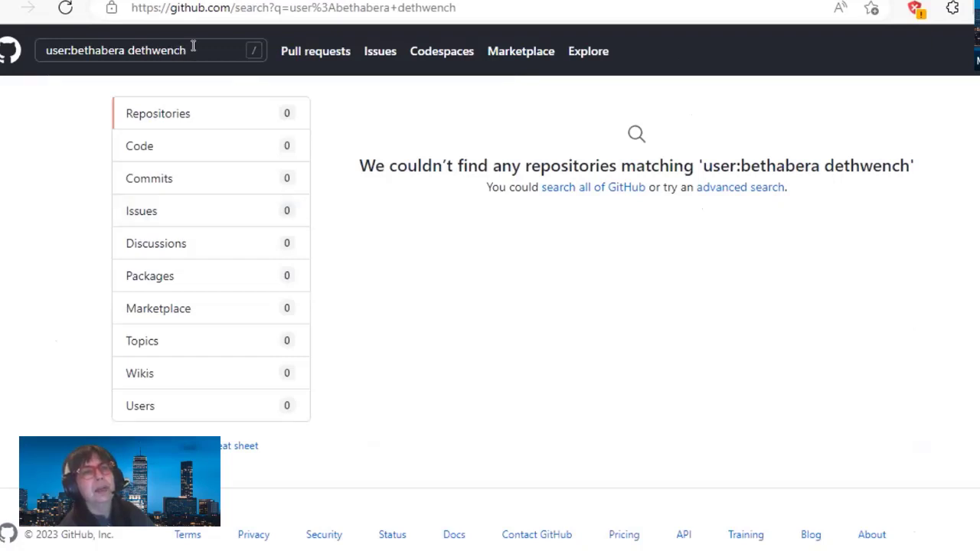
- Leave the search results for the GitHub home dashboard and filter the Top Repositories list by dethwench
{"action": "left_click_drag", "start_coordinate": [184, 52], "coordinate": [255, 13]}
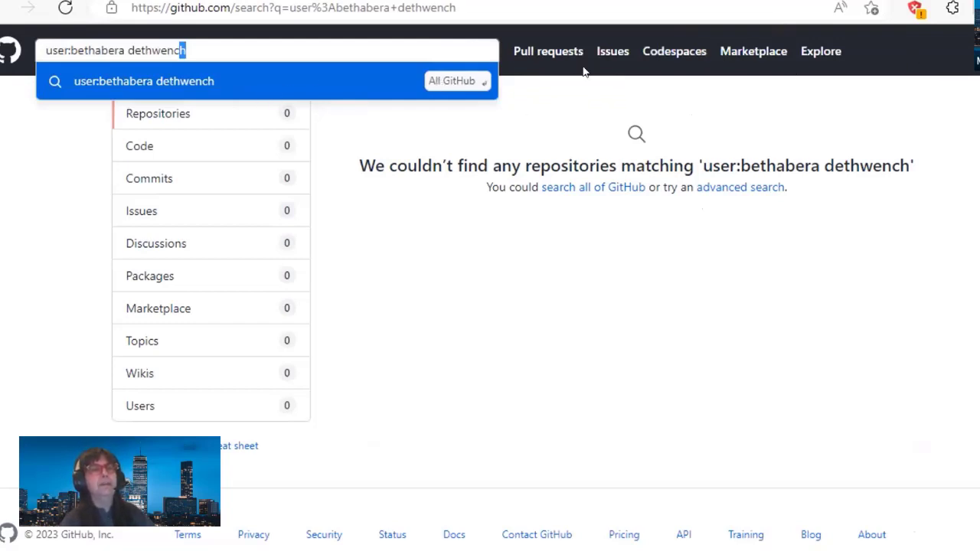
{"action": "key", "text": "Escape"}
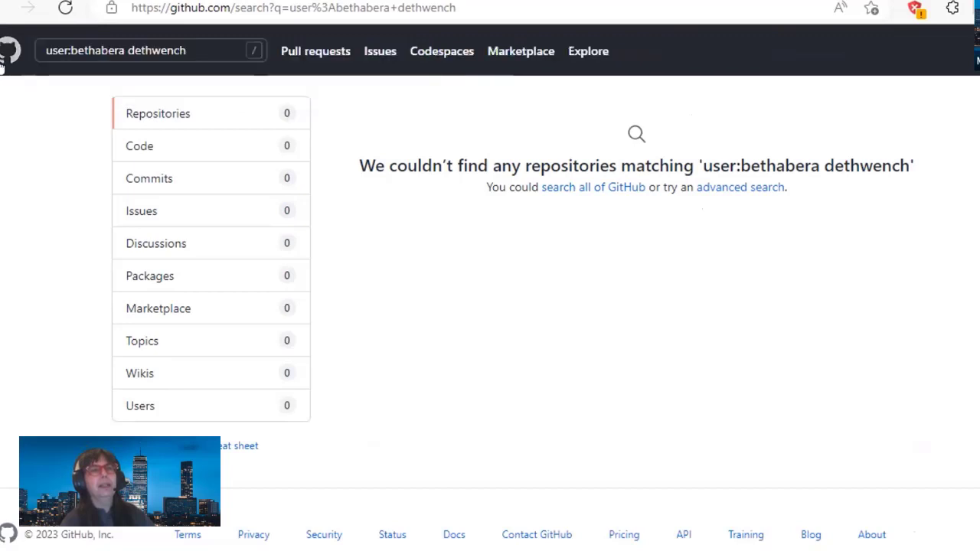
{"action": "left_click", "coordinate": [3, 59]}
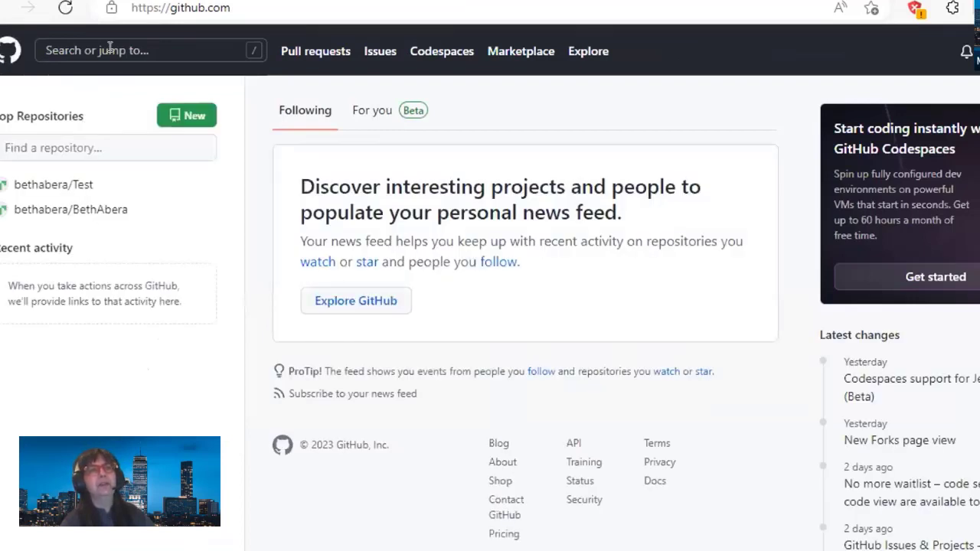
{"action": "left_click", "coordinate": [29, 143]}
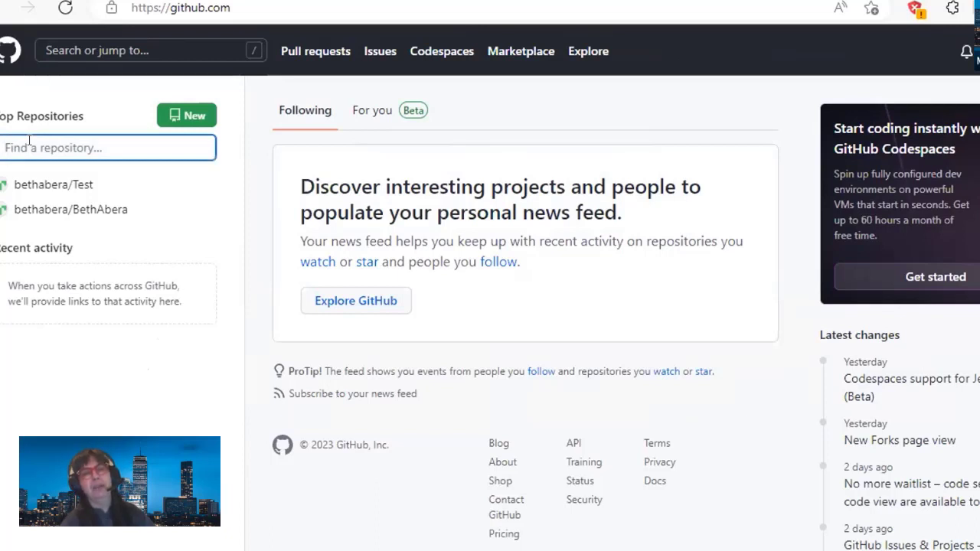
{"action": "type", "text": "de"}
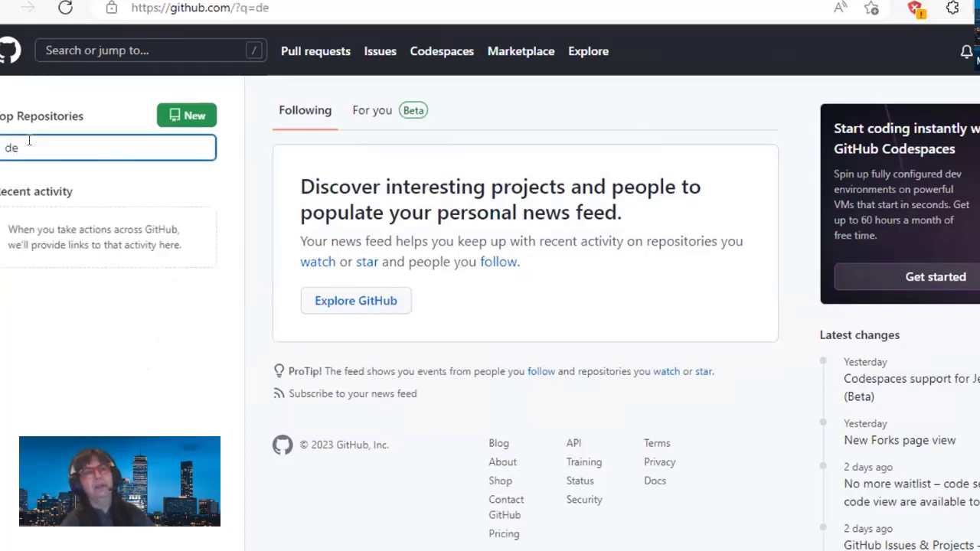
{"action": "type", "text": "thwench"}
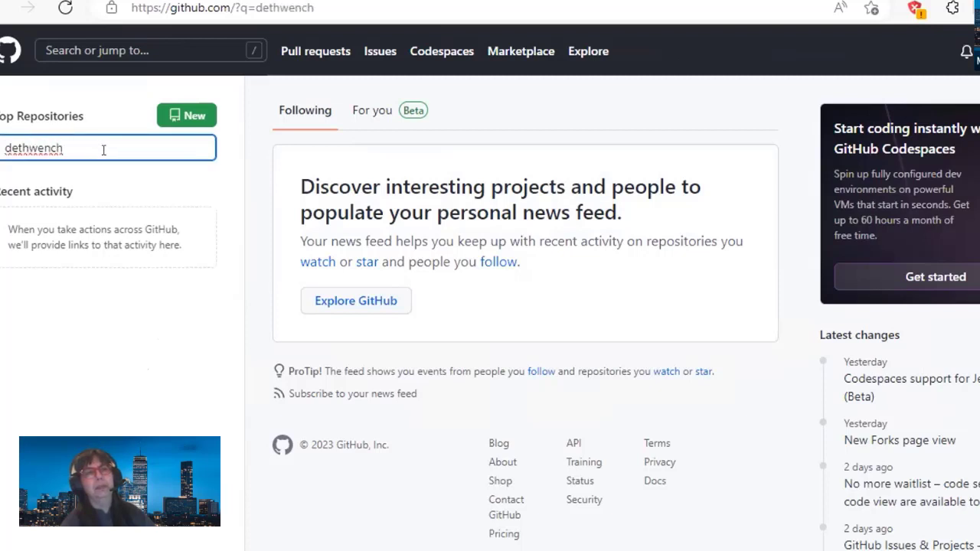
- Replace the Top Repositories filter with the first name of the person whose repositories are wanted
{"action": "key", "text": "ctrl+a"}
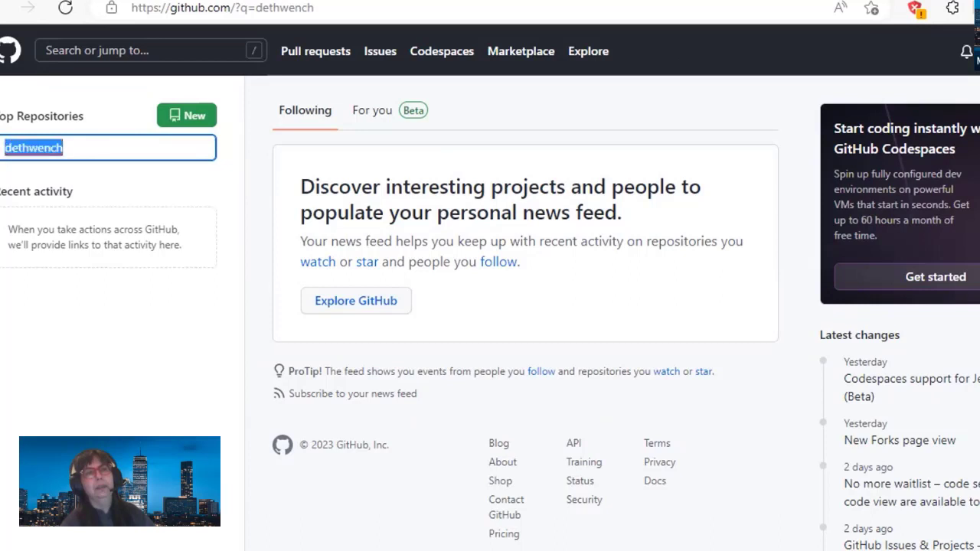
{"action": "type", "text": "monkia"}
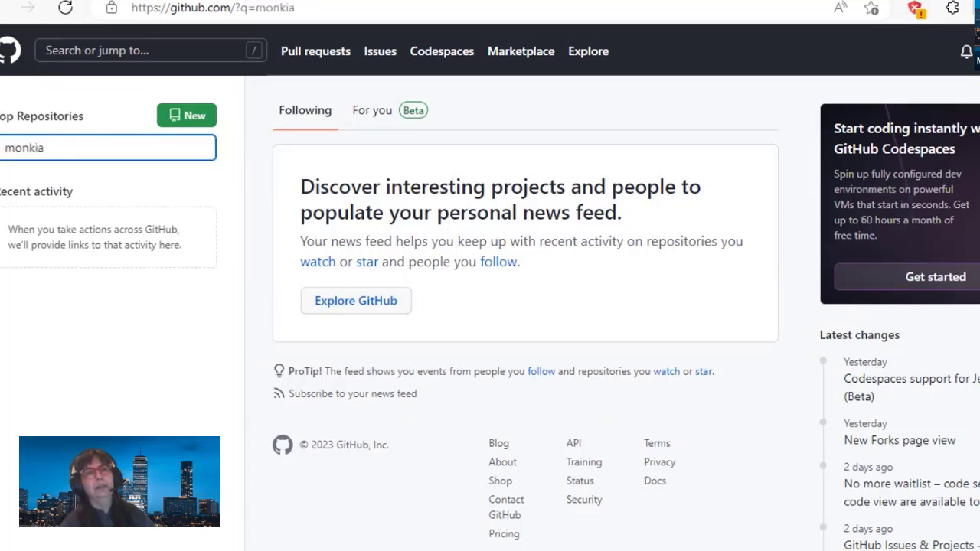
{"action": "double_click", "coordinate": [43, 147]}
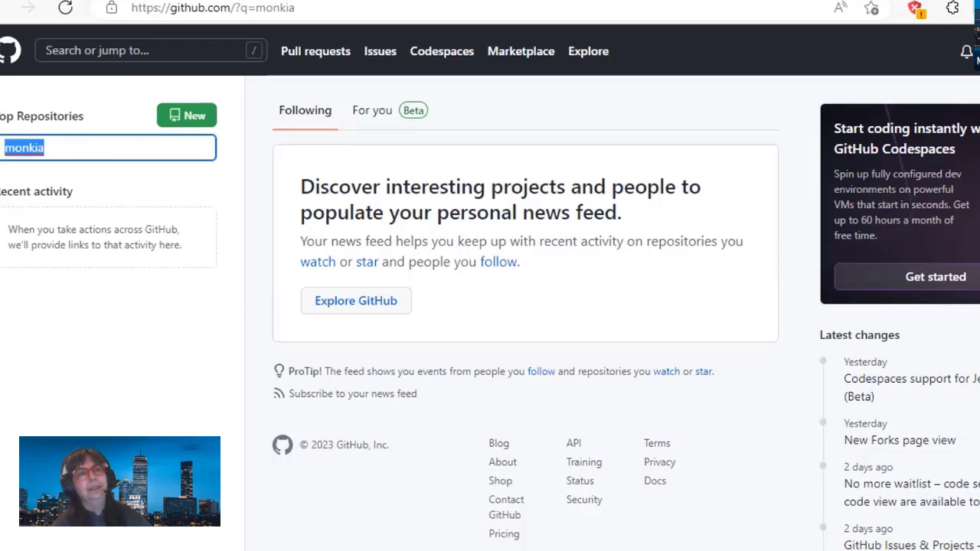
{"action": "key", "text": "BackSpace"}
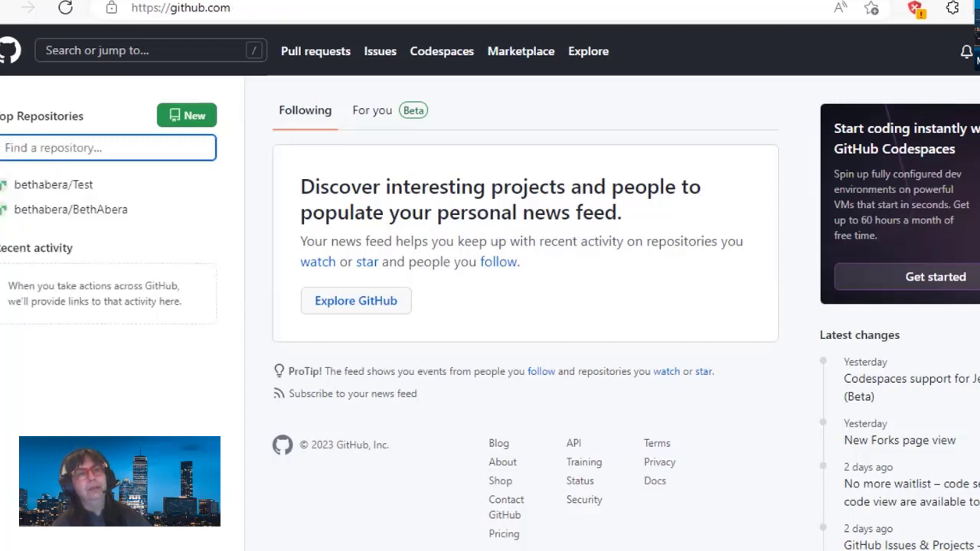
{"action": "type", "text": "monika"}
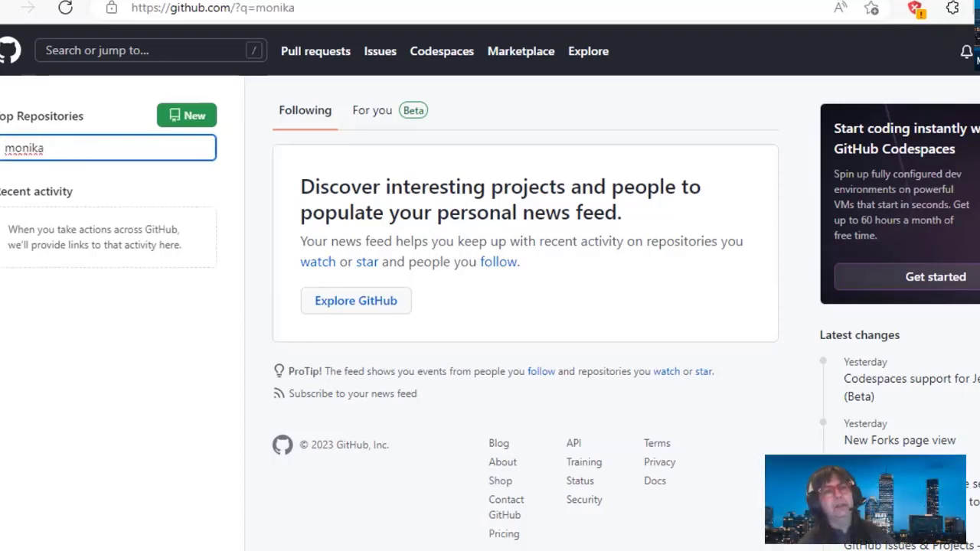
{"action": "left_click", "coordinate": [152, 153]}
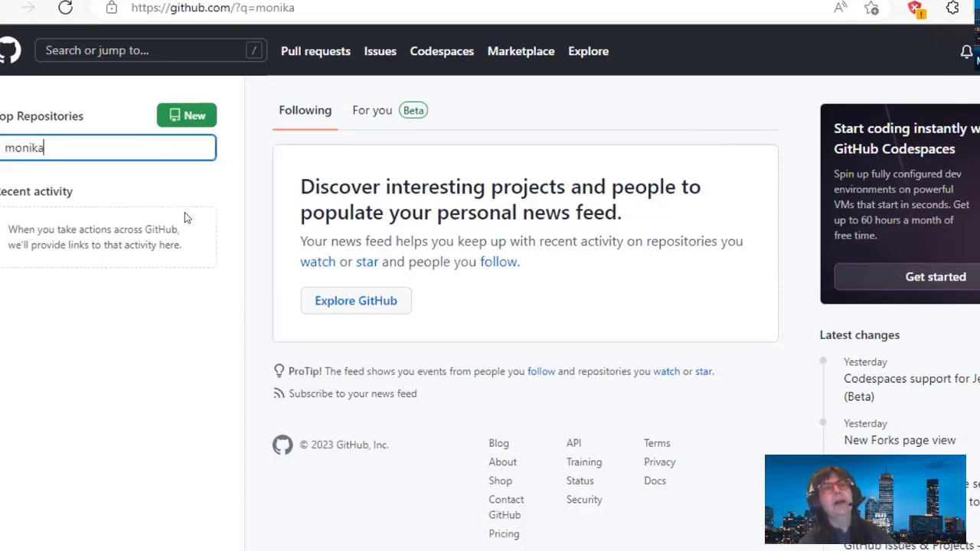
- Search all of GitHub for dethwench and star the DethWench/Doing-the-data repository from its page
{"action": "left_click", "coordinate": [154, 44]}
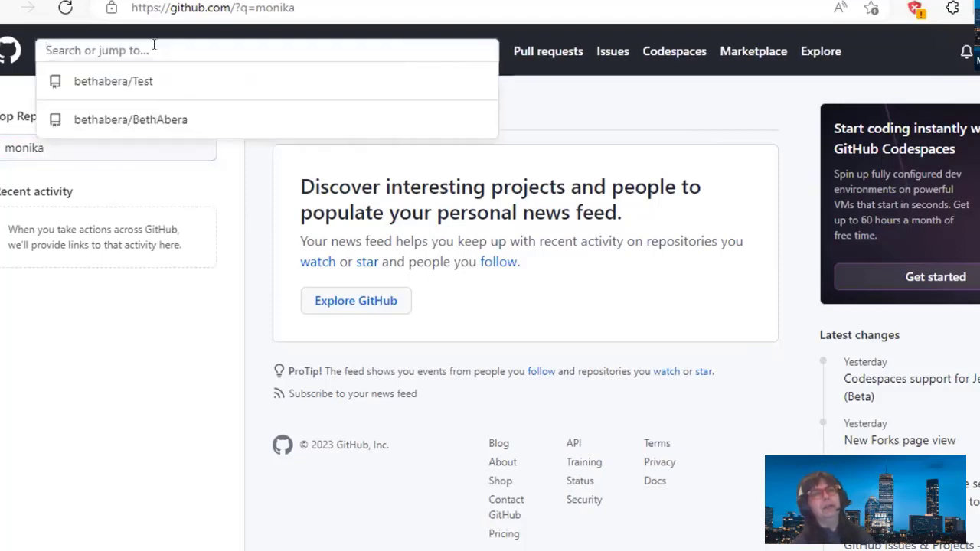
{"action": "type", "text": "dethwench"}
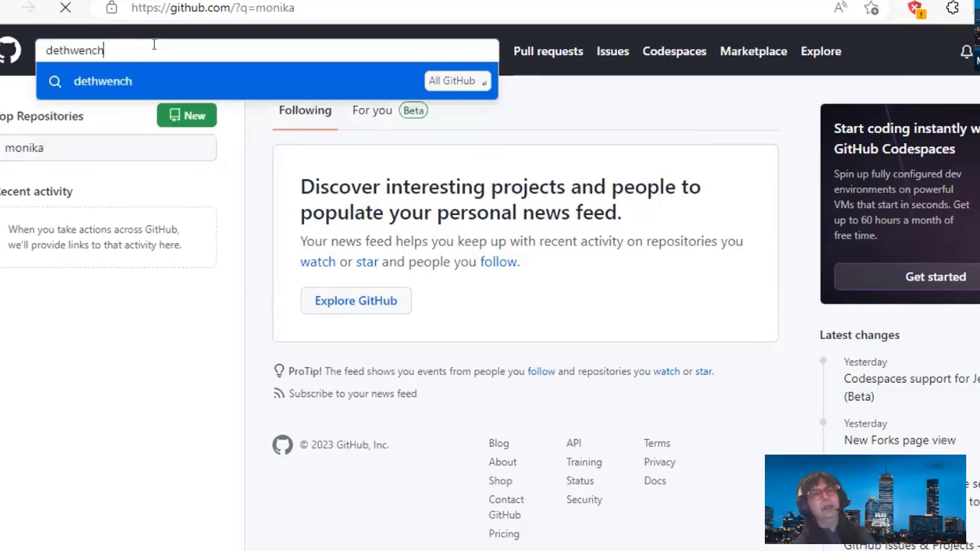
{"action": "key", "text": "Return"}
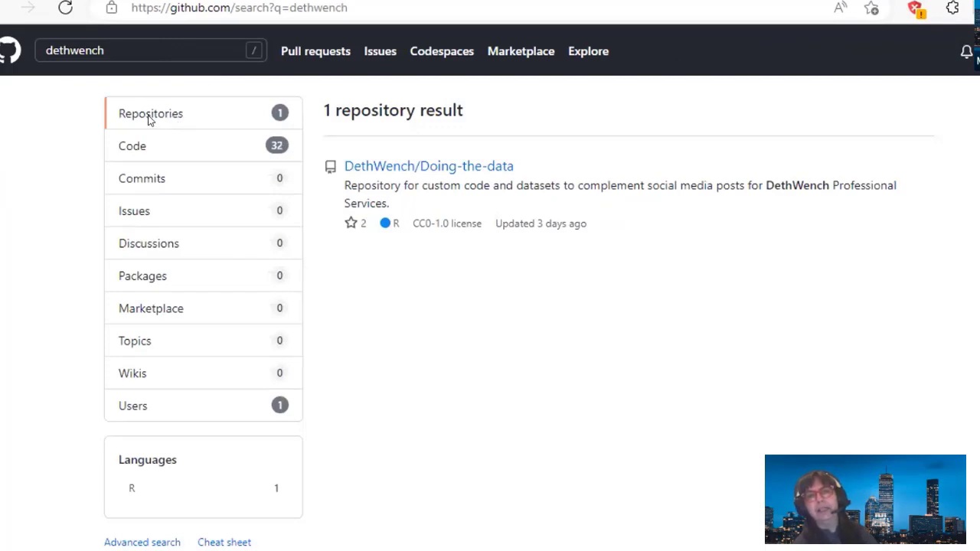
{"action": "left_click", "coordinate": [476, 166]}
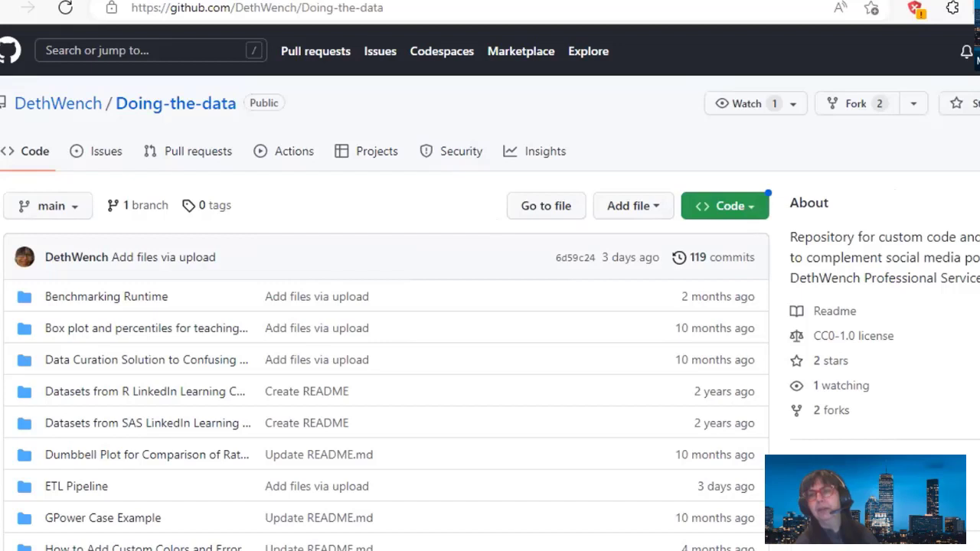
{"action": "left_click", "coordinate": [952, 105]}
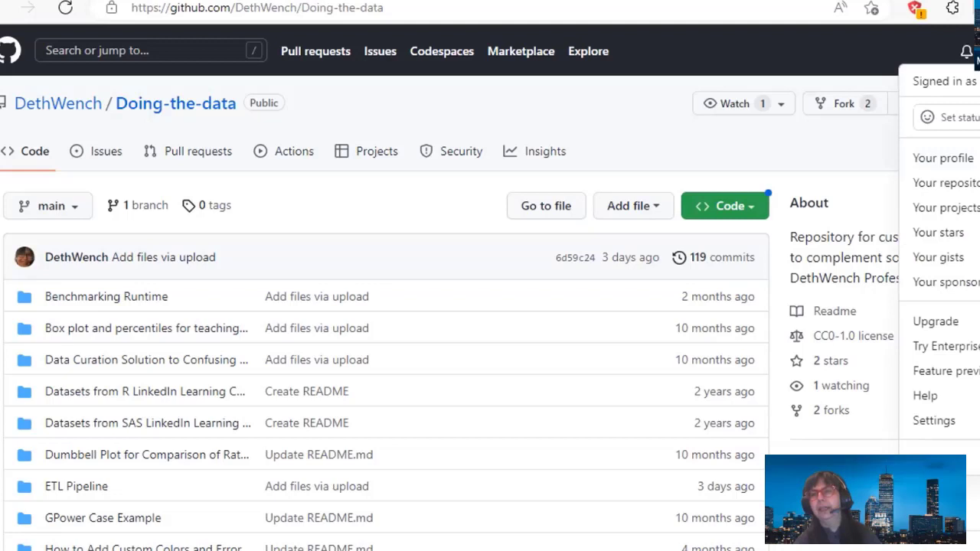
- Open the signed-in account's own profile and look over its starred repositories
{"action": "left_click", "coordinate": [942, 157]}
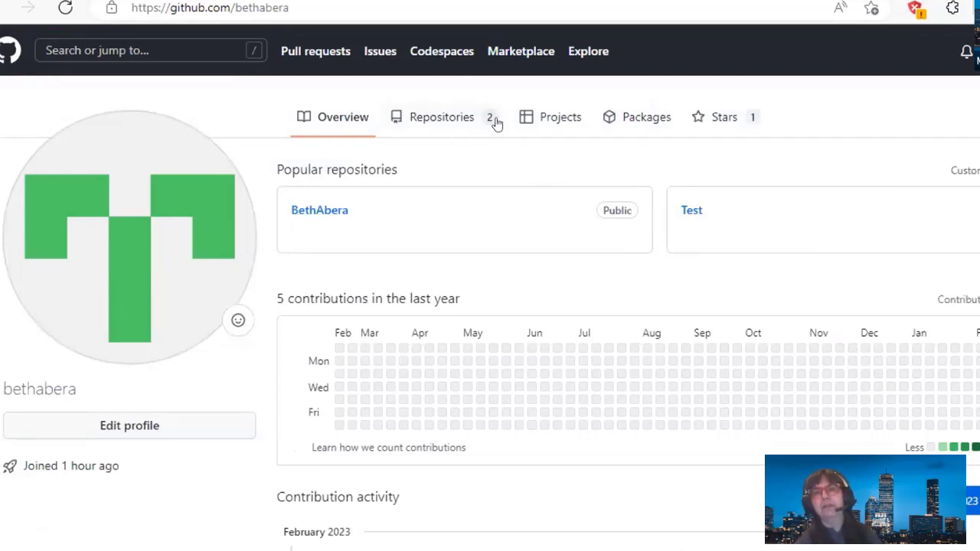
{"action": "left_click", "coordinate": [727, 116]}
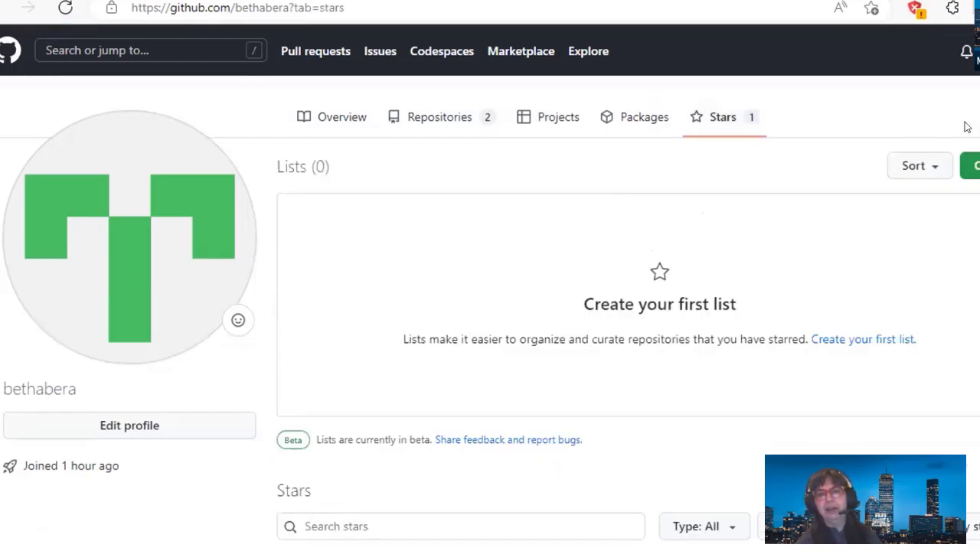
{"action": "scroll", "coordinate": [490, 306], "scroll_direction": "down", "scroll_amount": 3}
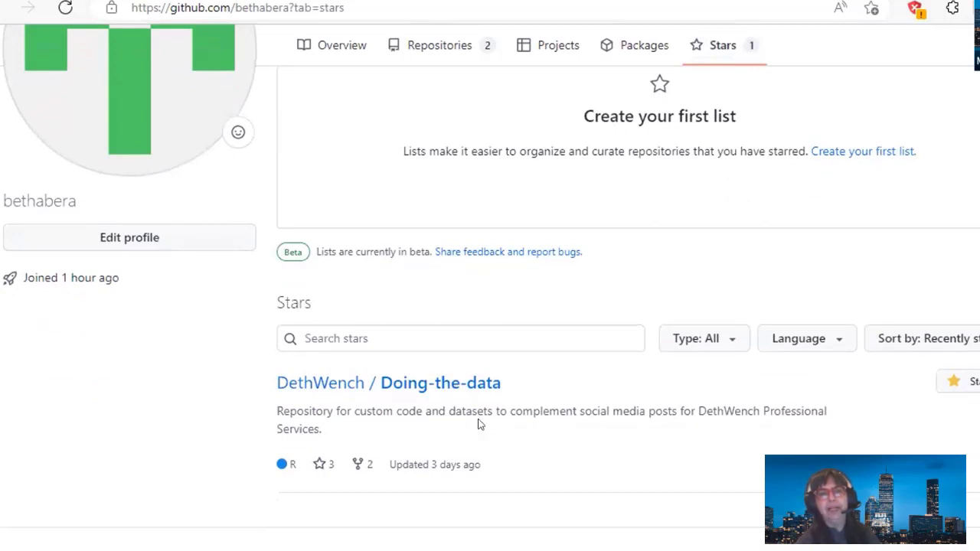
- Go through the starred Doing-the-data repository to its owner's DethWench profile and follow that user
{"action": "left_click", "coordinate": [415, 383]}
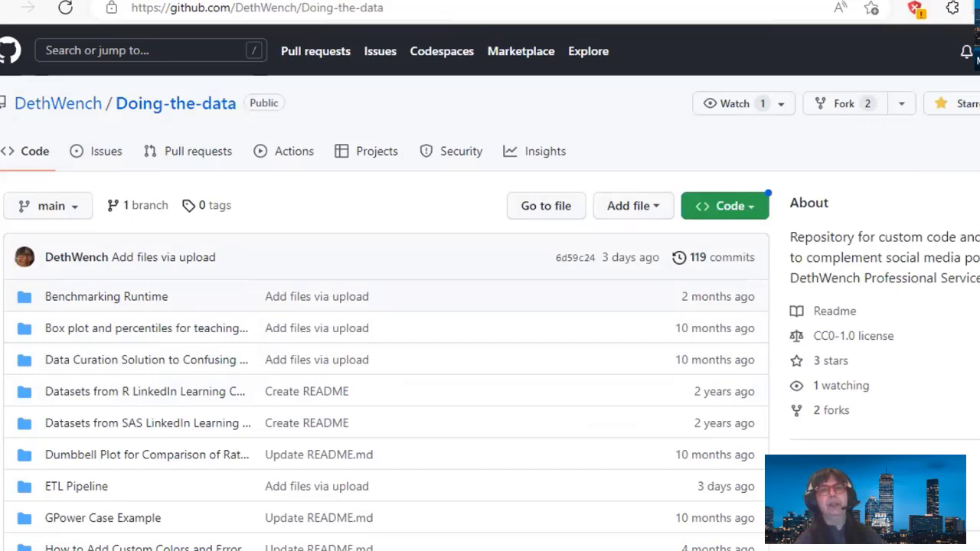
{"action": "left_click", "coordinate": [69, 108]}
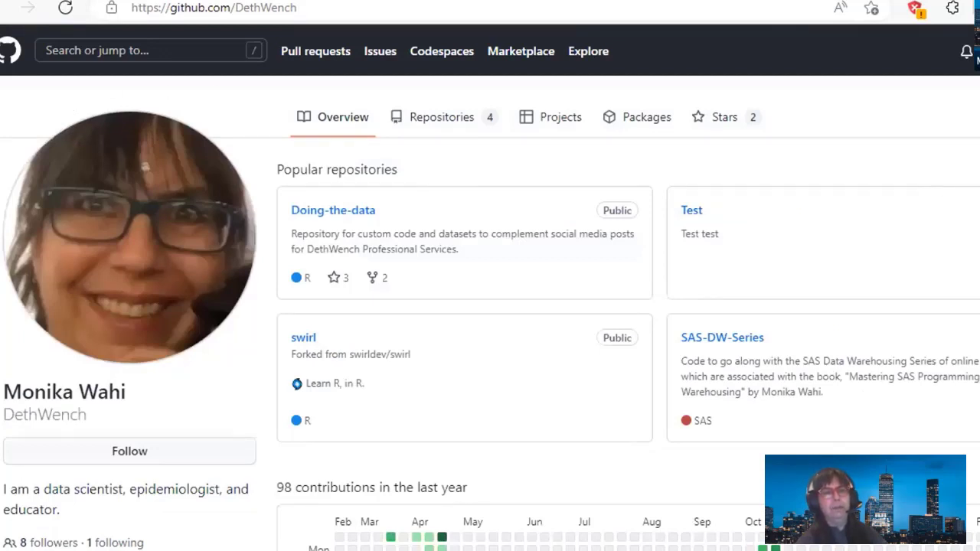
{"action": "scroll", "coordinate": [489, 306], "scroll_direction": "down", "scroll_amount": 3}
{"action": "scroll", "coordinate": [490, 306], "scroll_direction": "up", "scroll_amount": 1}
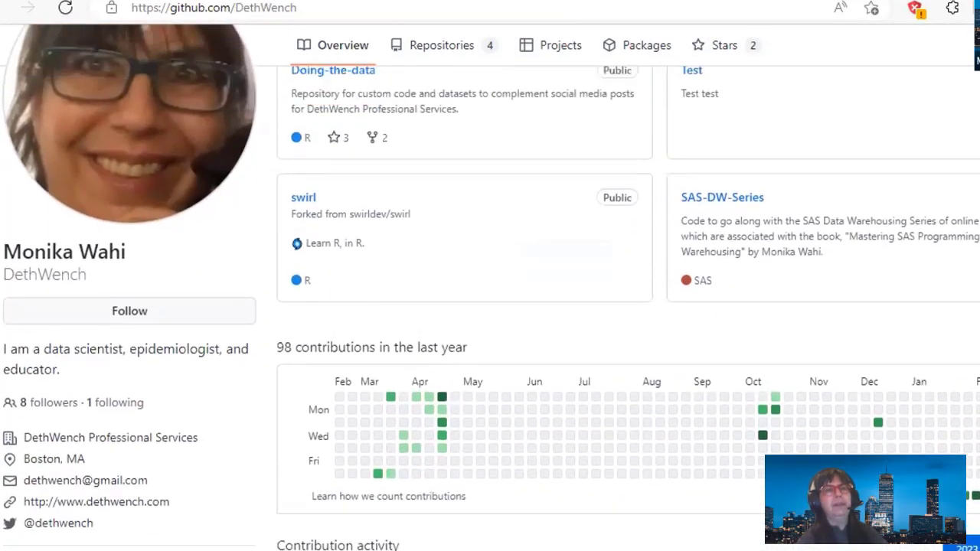
{"action": "left_click", "coordinate": [129, 319]}
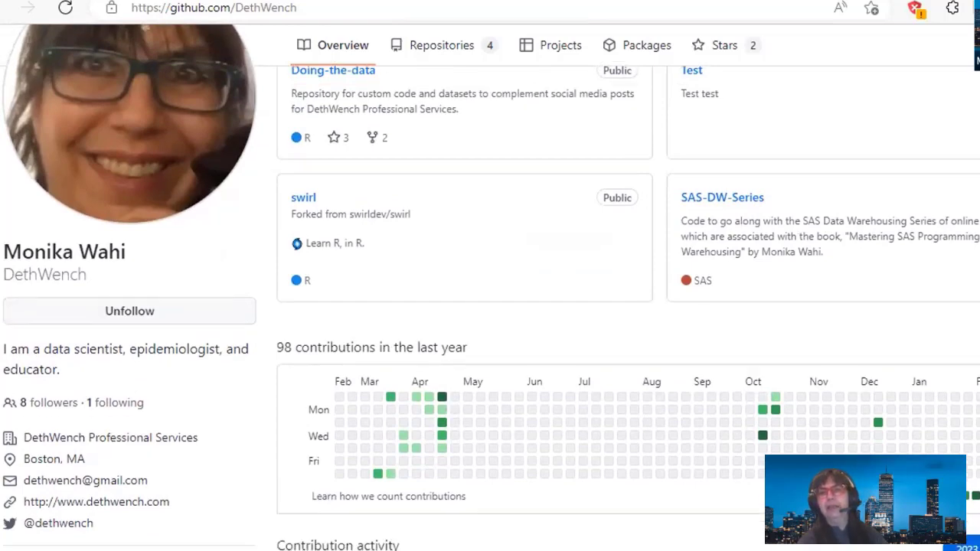
- View the following list on the signed-in account's own profile and return to the GitHub home dashboard
{"action": "scroll", "coordinate": [490, 306], "scroll_direction": "up", "scroll_amount": 2}
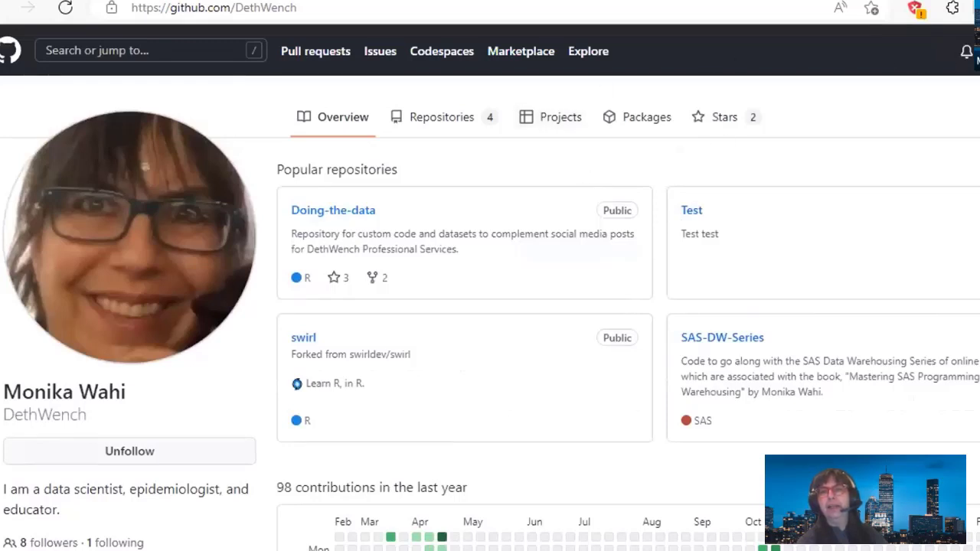
{"action": "left_click", "coordinate": [977, 50]}
{"action": "left_click", "coordinate": [942, 158]}
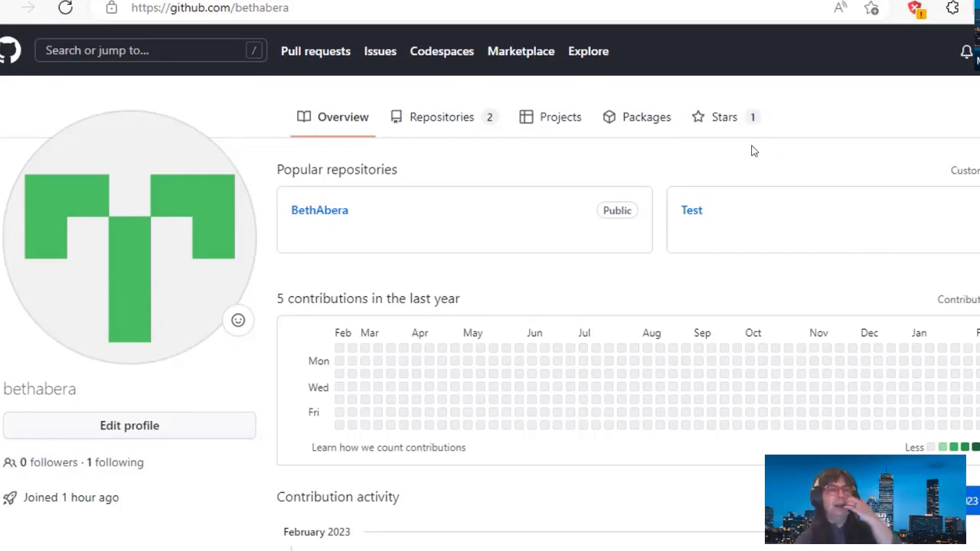
{"action": "left_click", "coordinate": [124, 468]}
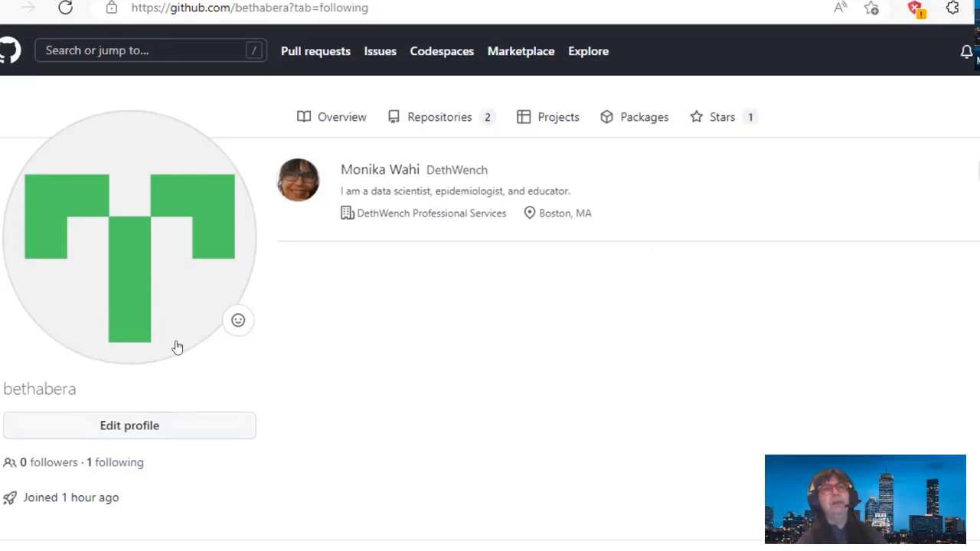
{"action": "left_click", "coordinate": [4, 55]}
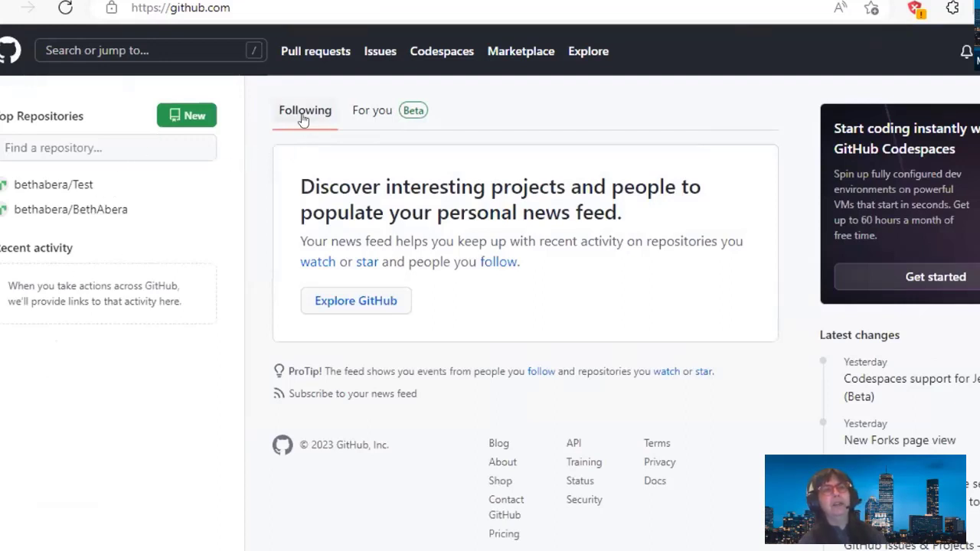
{"action": "left_click", "coordinate": [169, 51]}
{"action": "type", "text": "mi"}
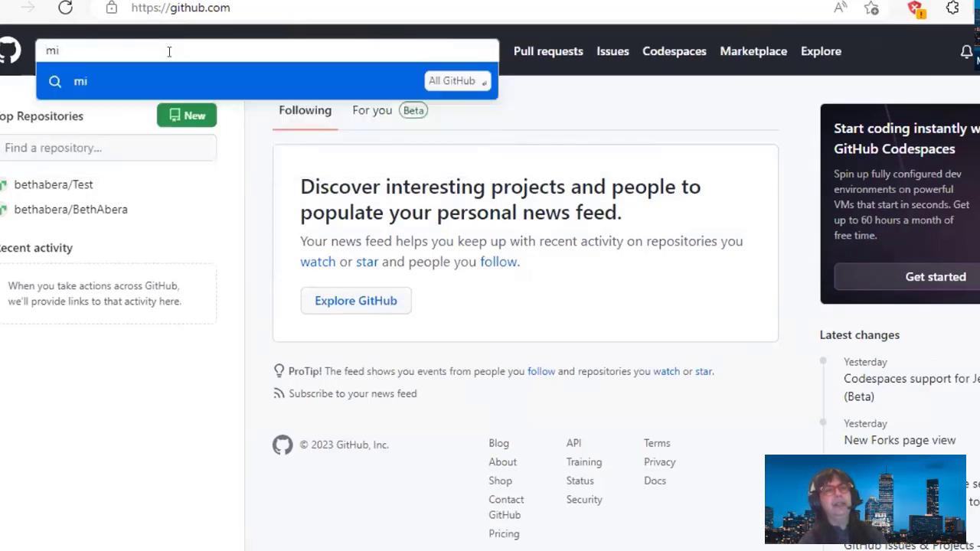
{"action": "type", "text": "ka"}
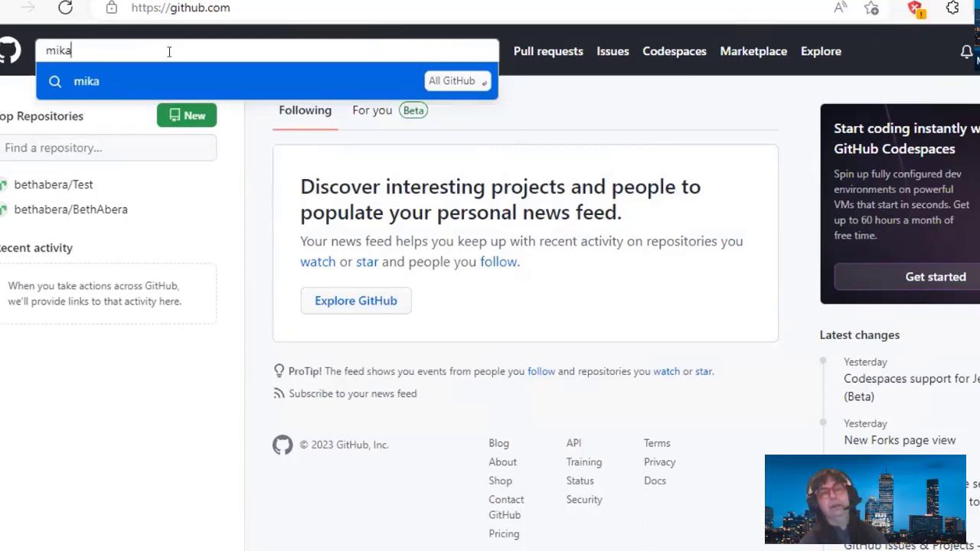
{"action": "key", "text": "BackSpace"}
{"action": "key", "text": "BackSpace"}
{"action": "key", "text": "BackSpace"}
{"action": "key", "text": "BackSpace"}
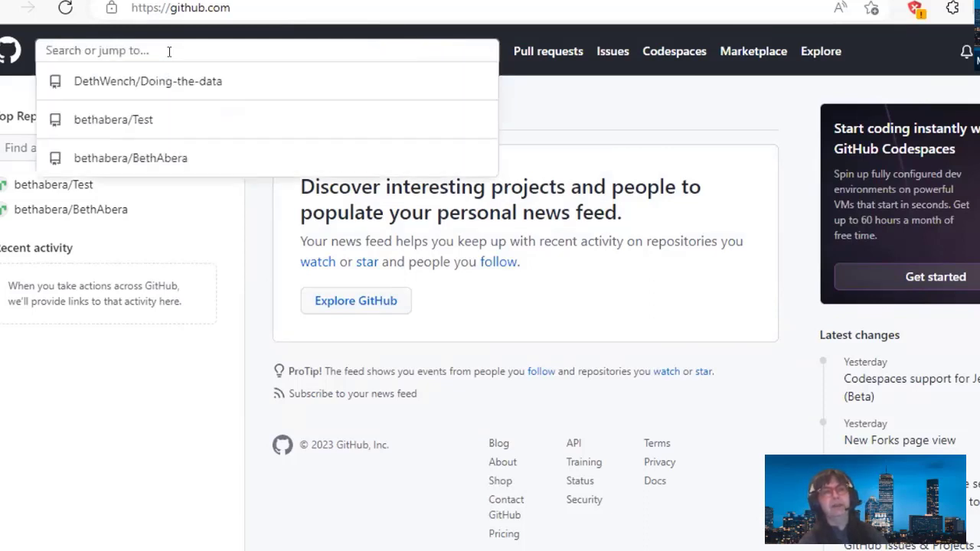
{"action": "type", "text": "n"}
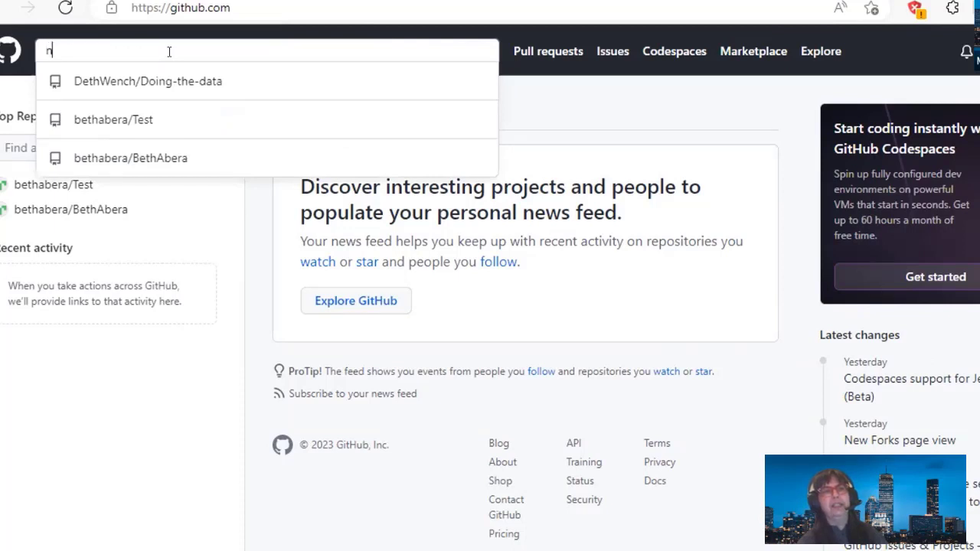
{"action": "type", "text": "ag"}
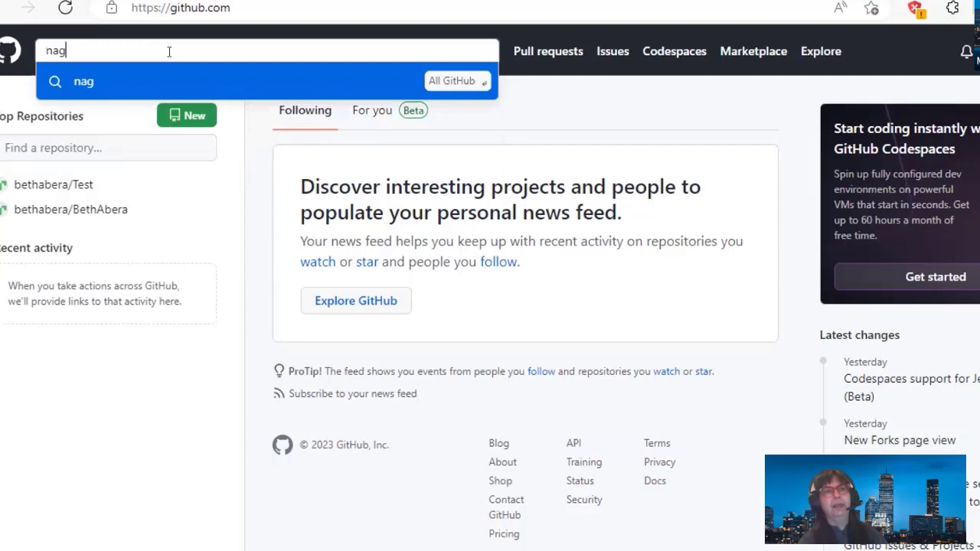
{"action": "type", "text": "am029"}
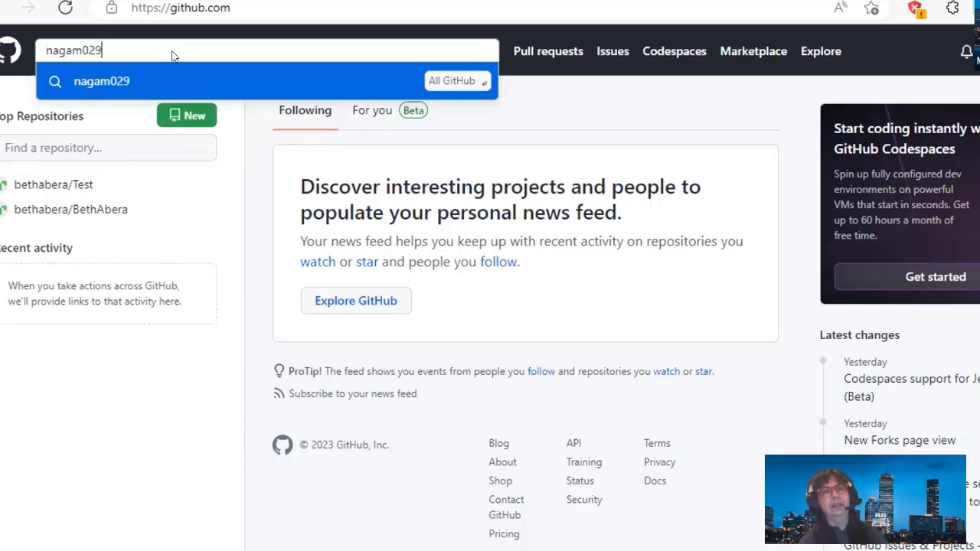
{"action": "key", "text": "Return"}
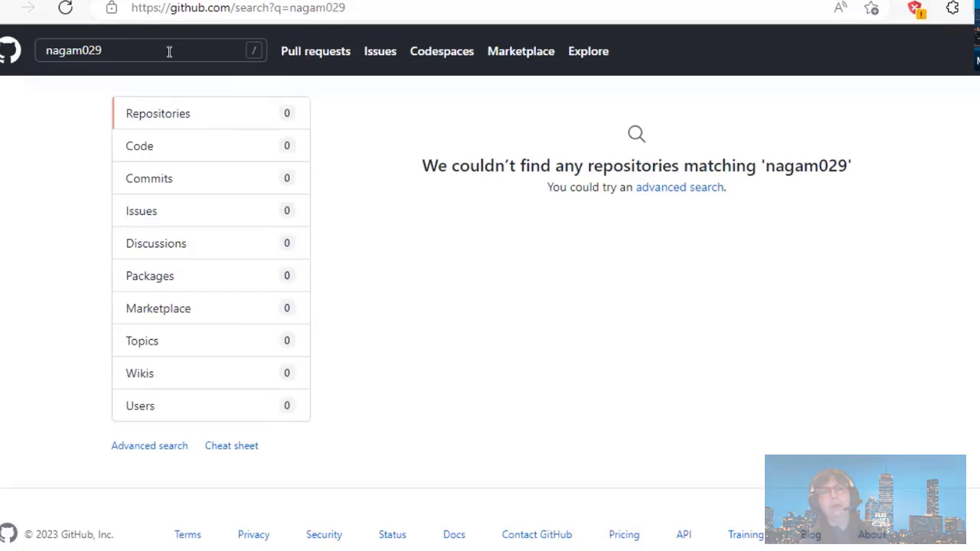
{"action": "left_click", "coordinate": [160, 48]}
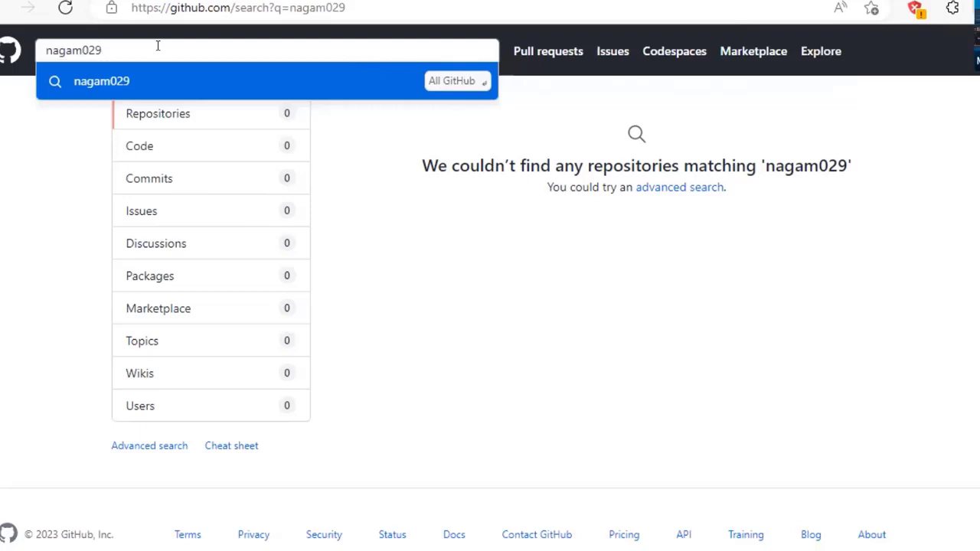
{"action": "key", "text": "Left"}
{"action": "key", "text": "Left"}
{"action": "key", "text": "BackSpace"}
{"action": "key", "text": "Return"}
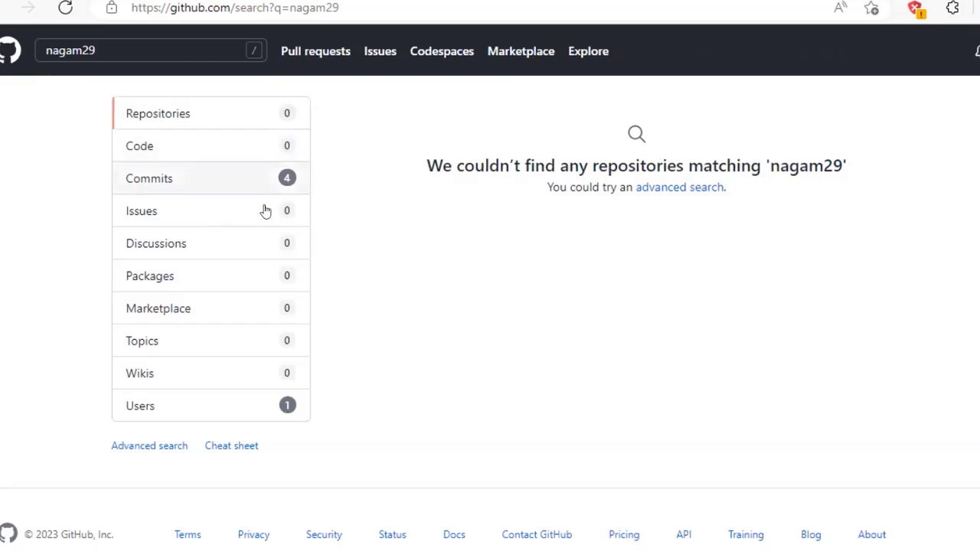
{"action": "left_click", "coordinate": [132, 408]}
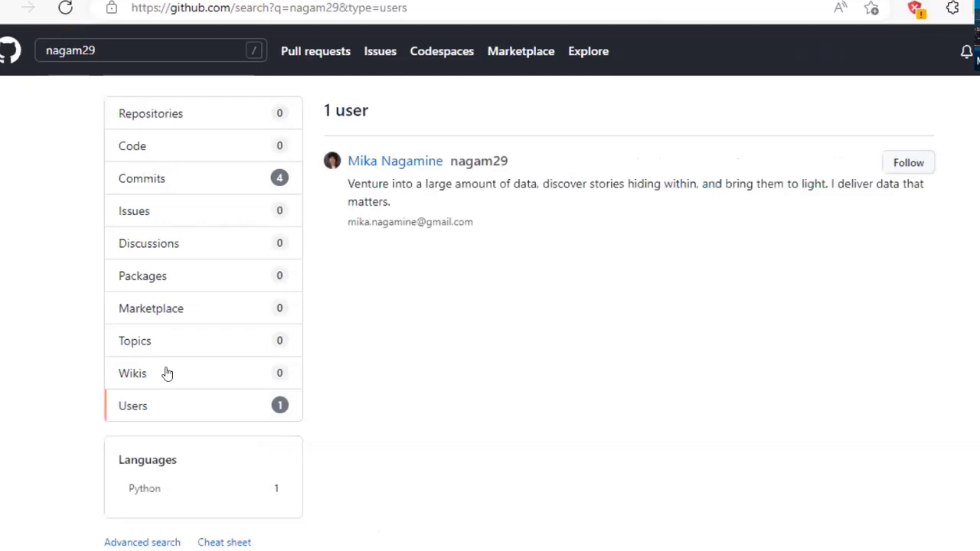
{"action": "left_click", "coordinate": [397, 165]}
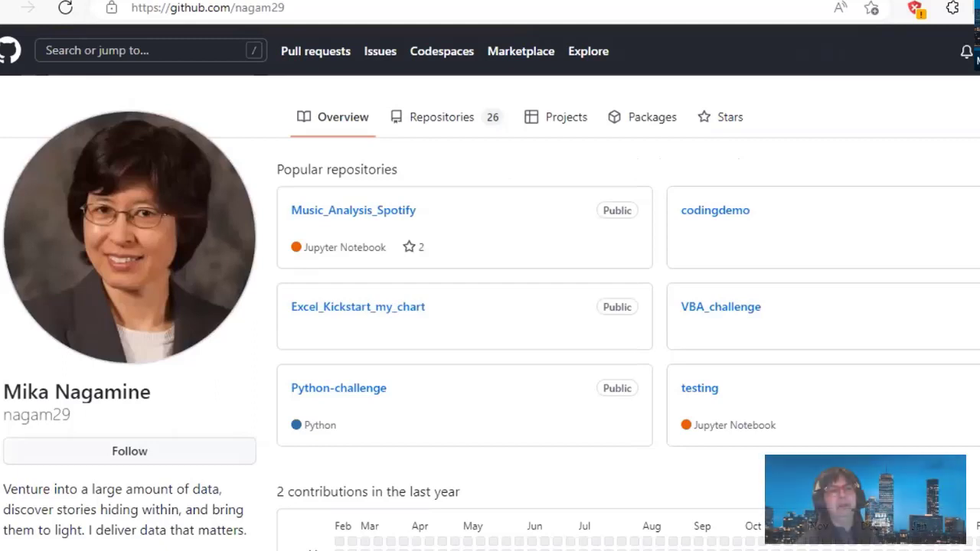
{"action": "scroll", "coordinate": [490, 287], "scroll_direction": "down", "scroll_amount": 1}
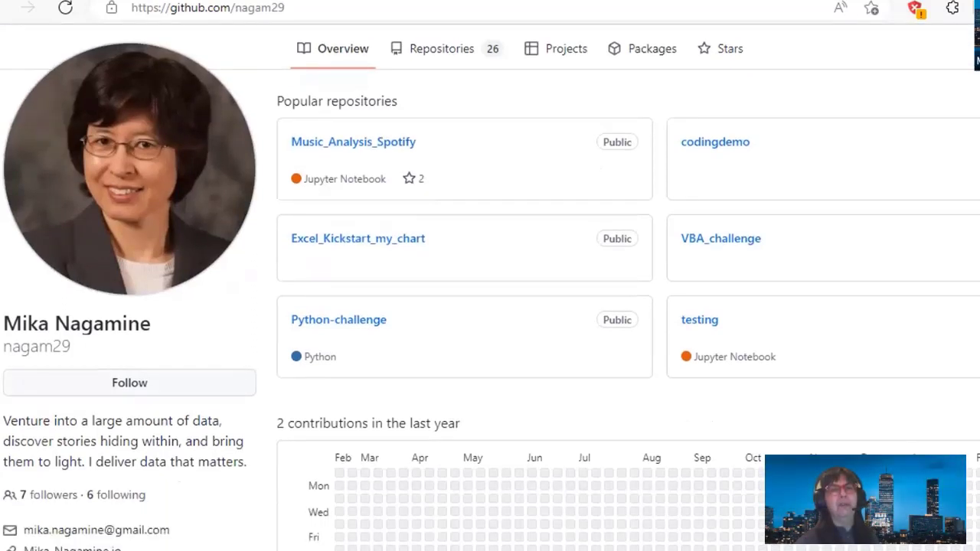
{"action": "left_click", "coordinate": [176, 388]}
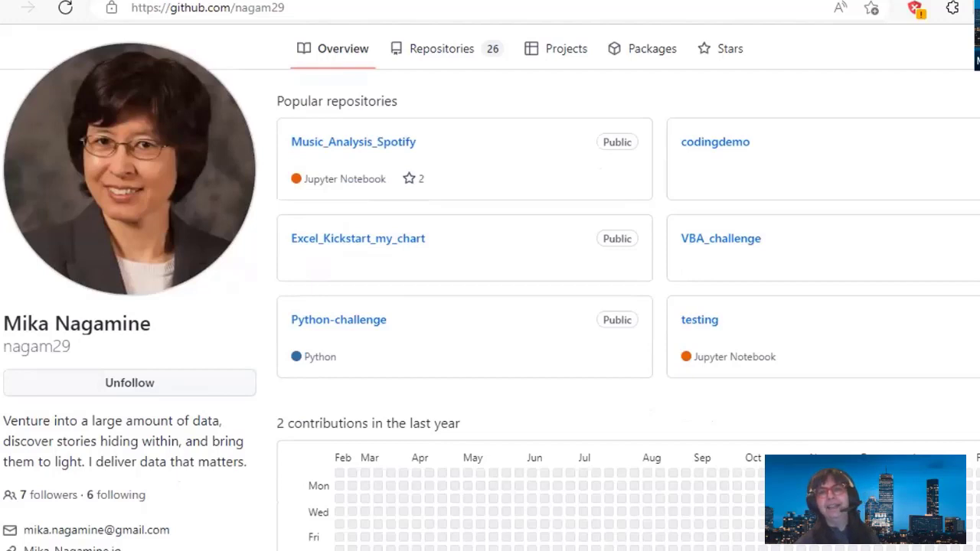
- Check the nagam29 profile's starred repositories, and compare them with the stars on the signed-in account's own profile
{"action": "scroll", "coordinate": [490, 275], "scroll_direction": "up", "scroll_amount": 1}
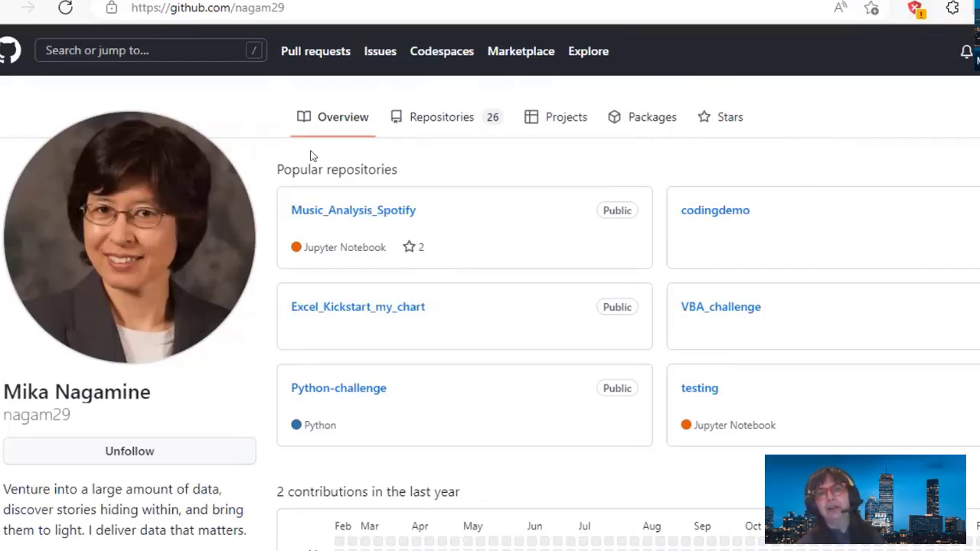
{"action": "left_click", "coordinate": [728, 116]}
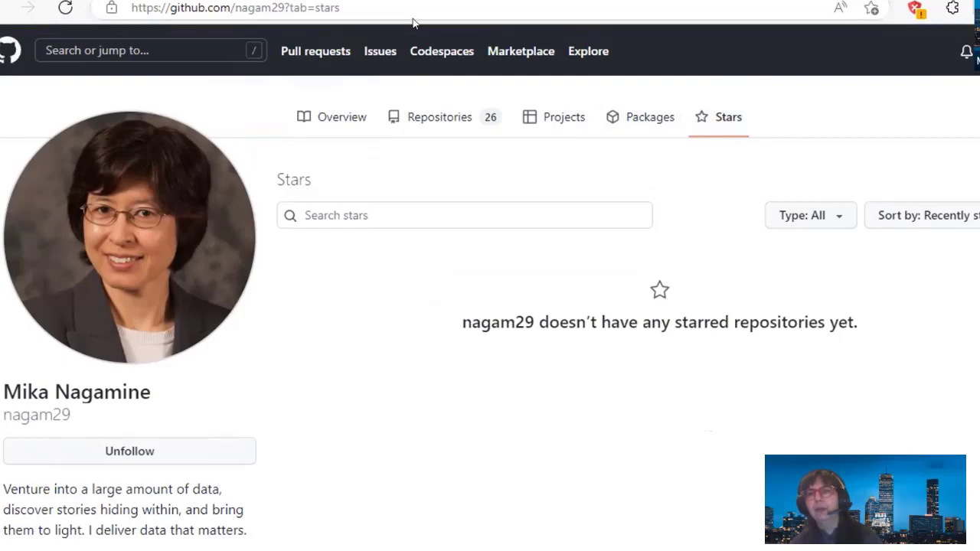
{"action": "left_click", "coordinate": [975, 50]}
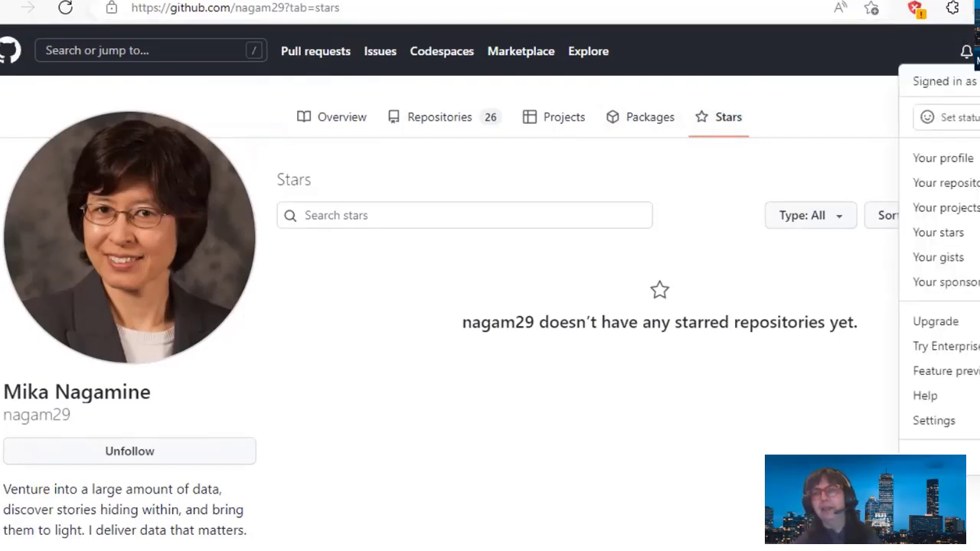
{"action": "left_click", "coordinate": [942, 158]}
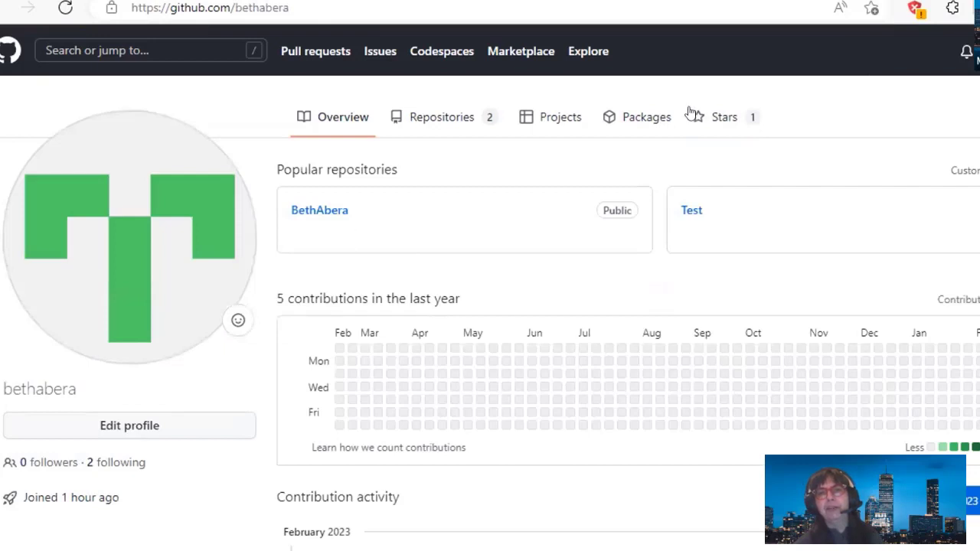
{"action": "left_click", "coordinate": [727, 123]}
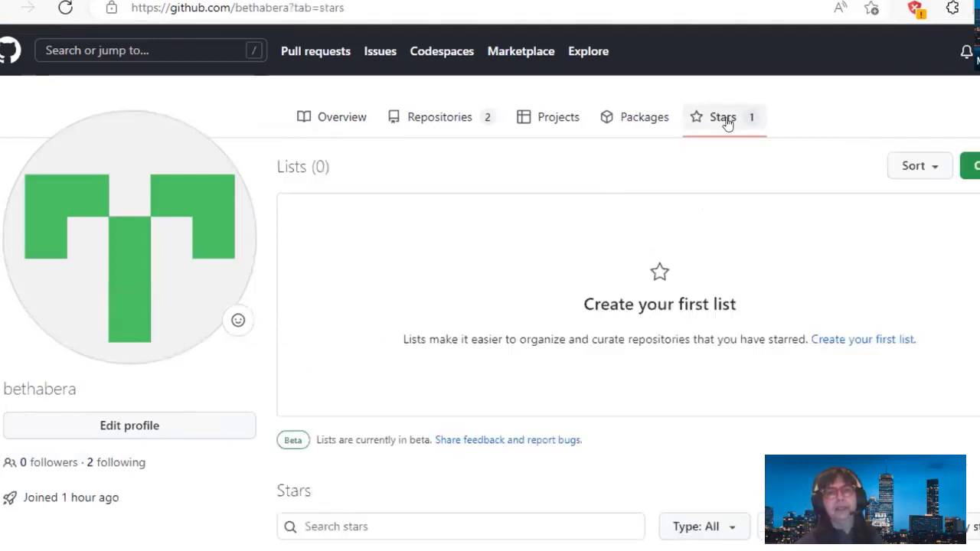
{"action": "scroll", "coordinate": [557, 415], "scroll_direction": "down", "scroll_amount": 3}
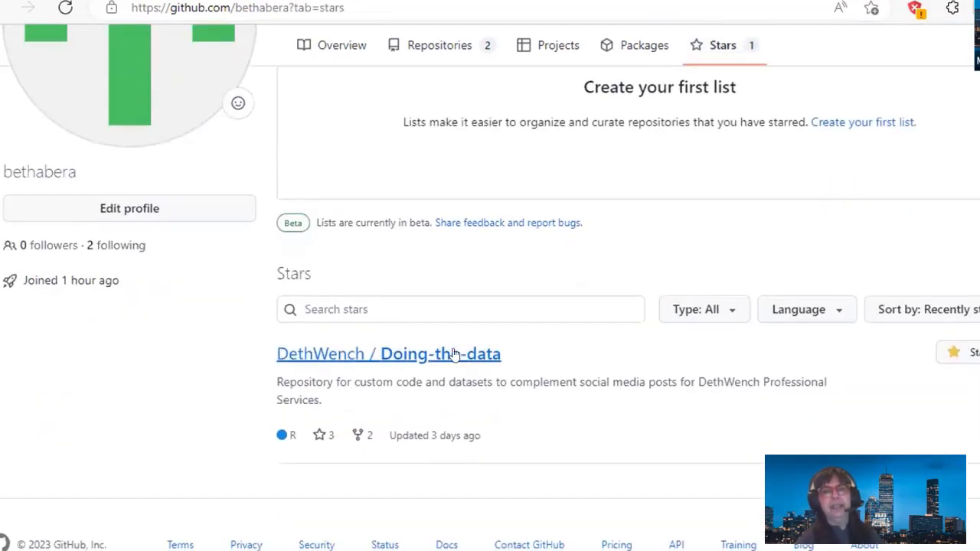
- Open the starred DethWench/Doing-the-data repository and view the README.md file in its Benchmarking Runtime folder
{"action": "left_click", "coordinate": [454, 354]}
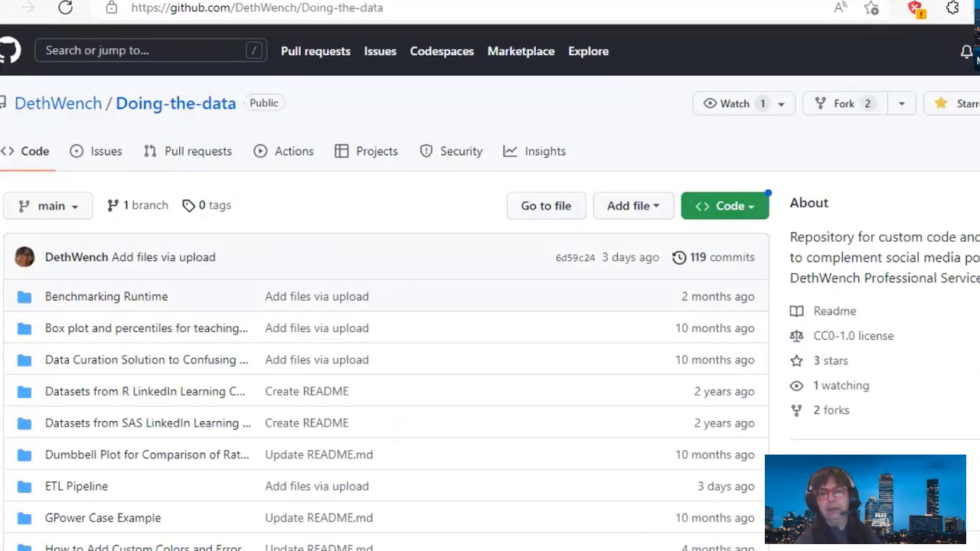
{"action": "scroll", "coordinate": [489, 307], "scroll_direction": "down", "scroll_amount": 3}
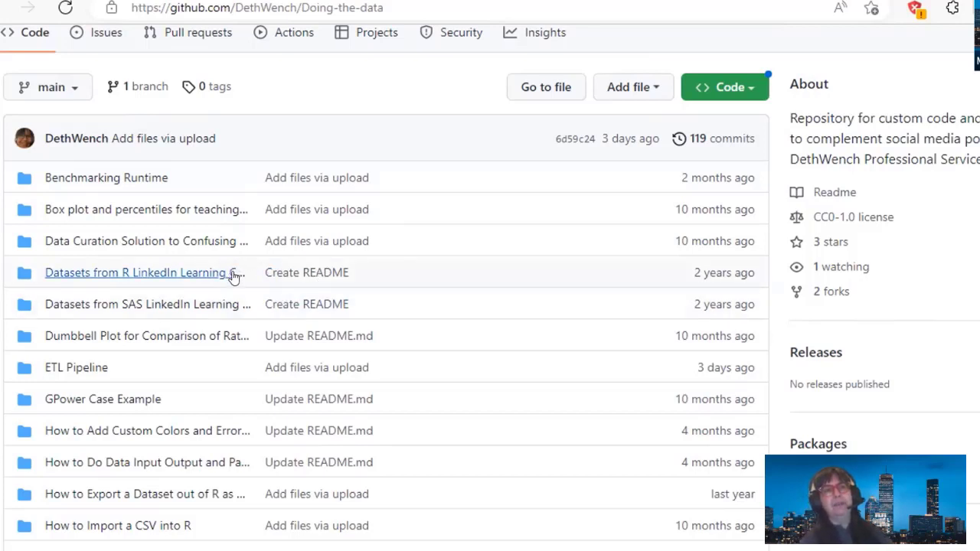
{"action": "left_click", "coordinate": [139, 182]}
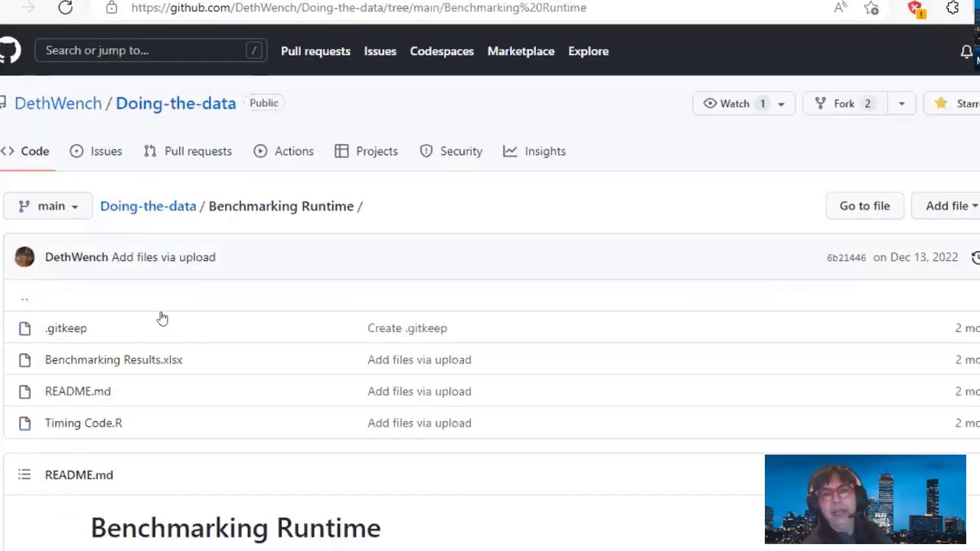
{"action": "left_click", "coordinate": [81, 392]}
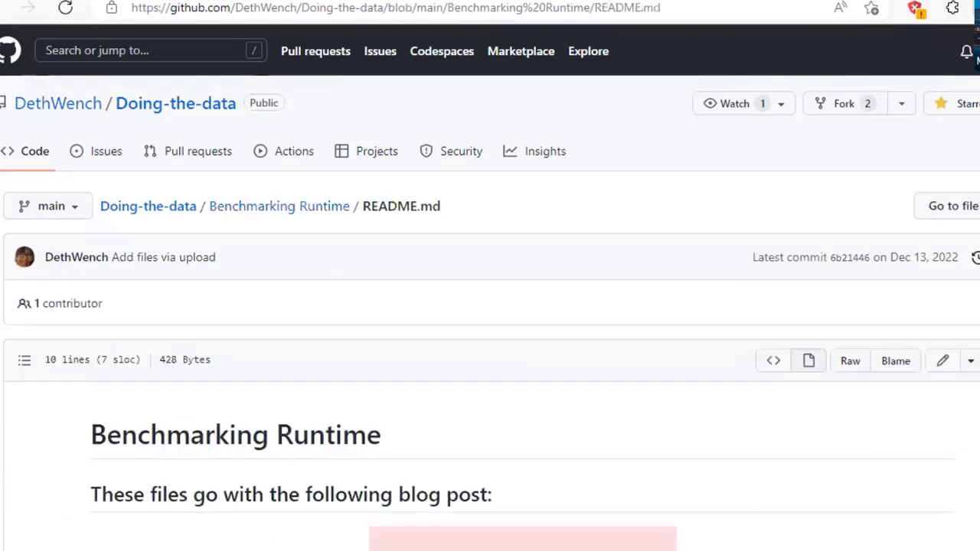
{"action": "scroll", "coordinate": [490, 307], "scroll_direction": "down", "scroll_amount": 3}
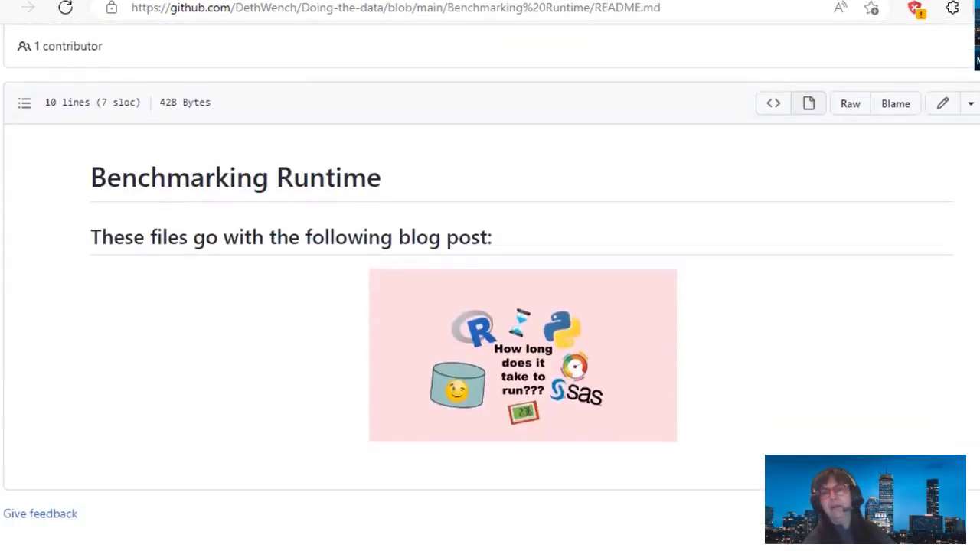
{"action": "scroll", "coordinate": [490, 306], "scroll_direction": "down", "scroll_amount": 1}
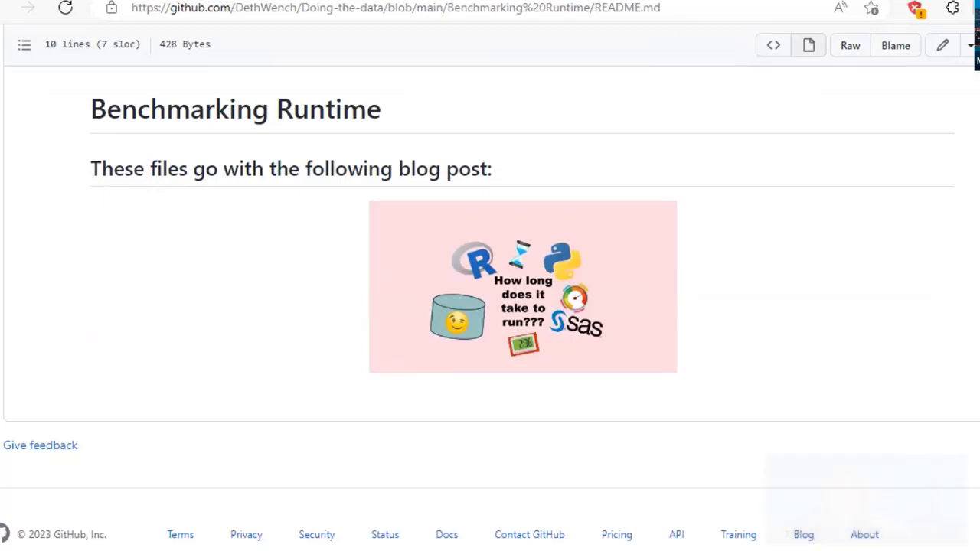
{"action": "scroll", "coordinate": [927, 196], "scroll_direction": "up", "scroll_amount": 2}
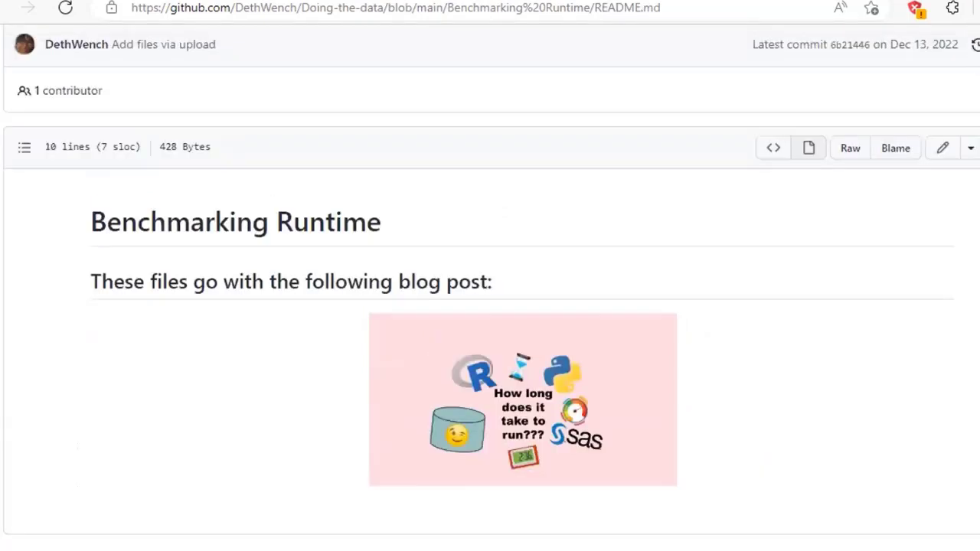
- Open the Benchmarking Runtime README.md for editing and copy its entire source code into a blank Notepad document
{"action": "left_click", "coordinate": [938, 151]}
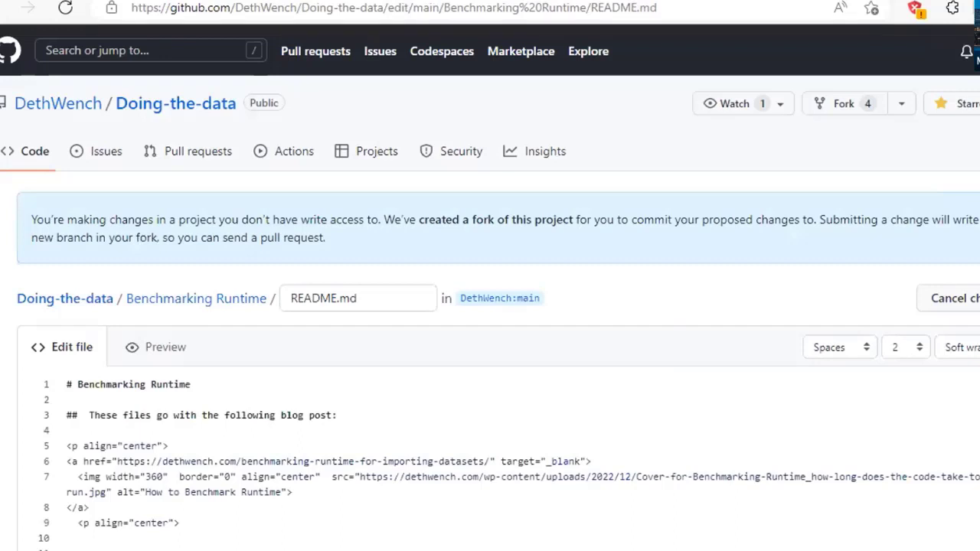
{"action": "scroll", "coordinate": [490, 306], "scroll_direction": "down", "scroll_amount": 1}
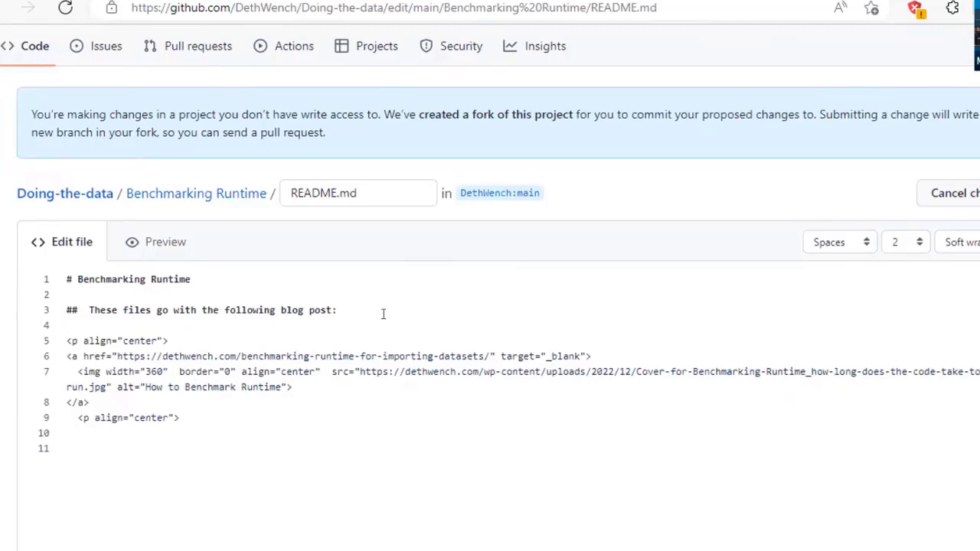
{"action": "key", "text": "ctrl+a"}
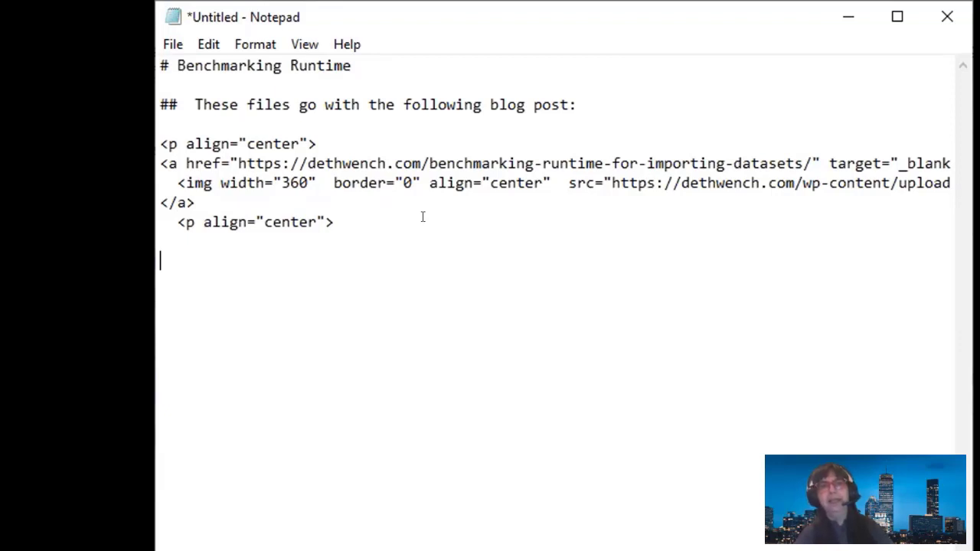
- Change the first heading in the Notepad copy to "# Benchmarking Rainbows"
{"action": "left_click", "coordinate": [352, 65]}
{"action": "left_click_drag", "start_coordinate": [353, 65], "coordinate": [284, 62]}
{"action": "type", "text": "Rainbow"}
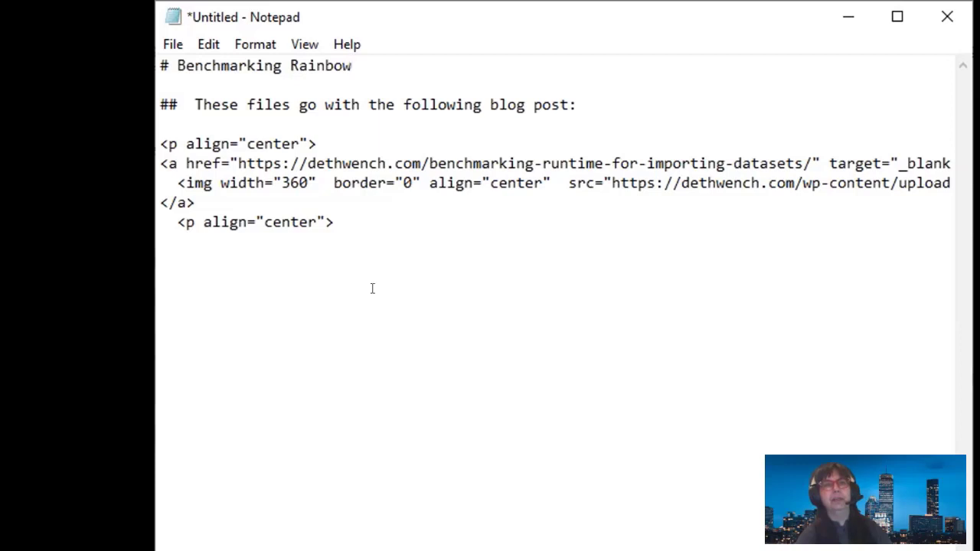
{"action": "type", "text": "s"}
{"action": "left_click", "coordinate": [428, 344]}
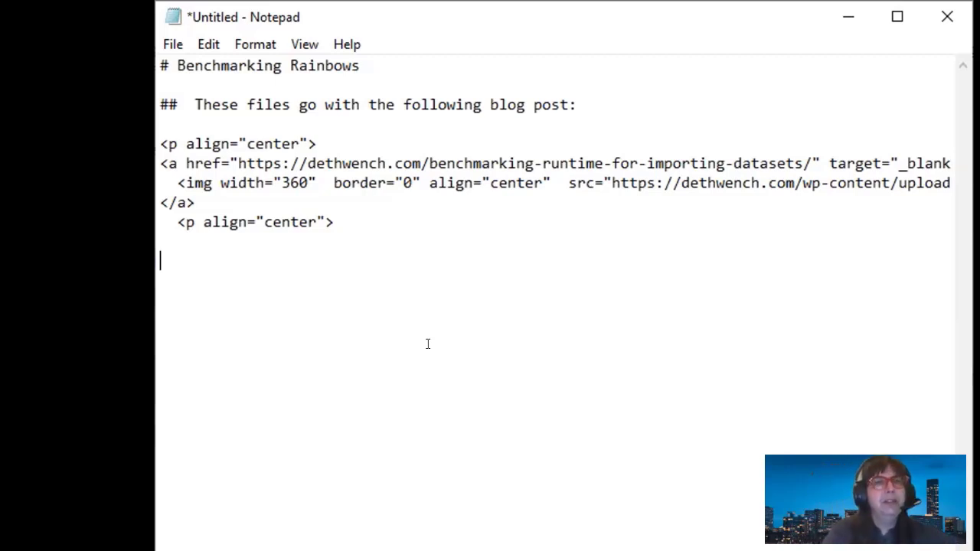
- Save the Notepad text as README.md with the file type set to All Files
{"action": "key", "text": "ctrl+a"}
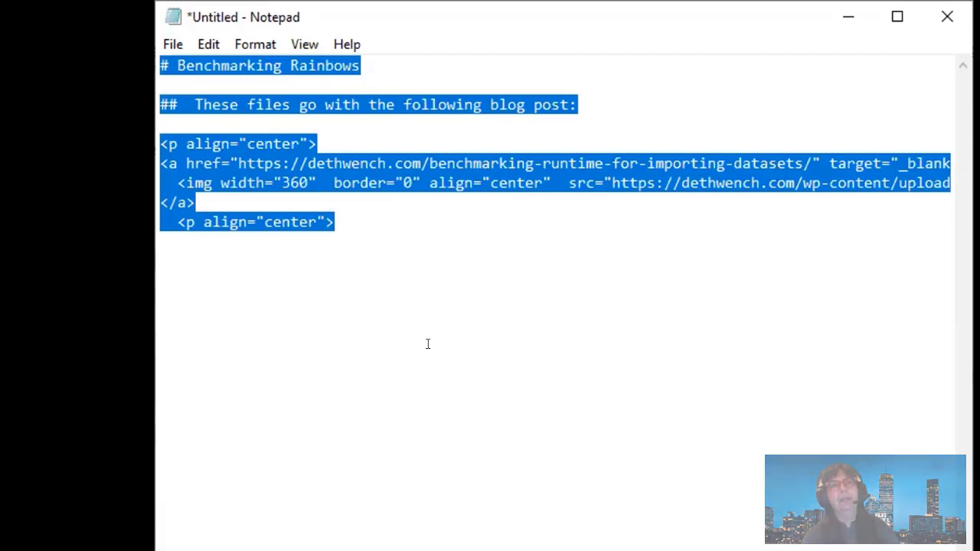
{"action": "left_click", "coordinate": [168, 44]}
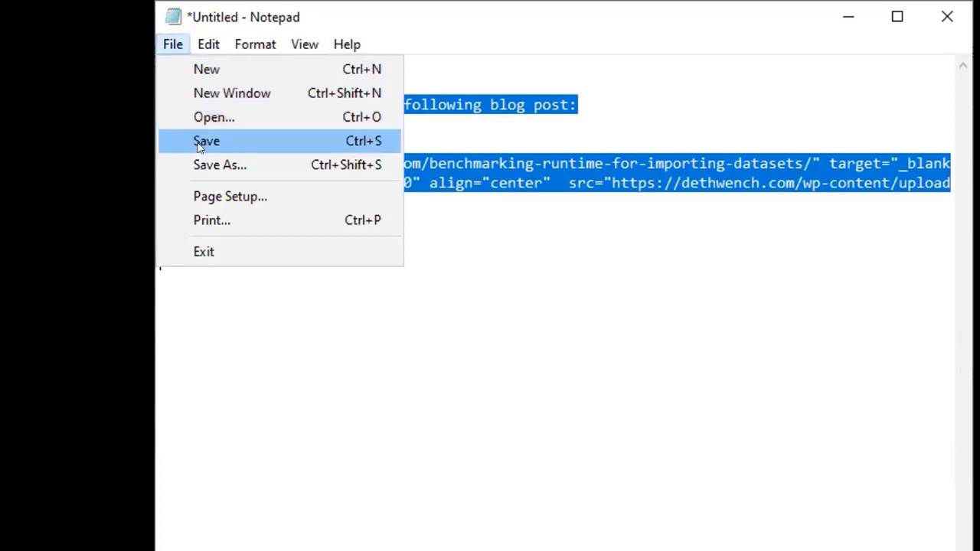
{"action": "left_click", "coordinate": [199, 165]}
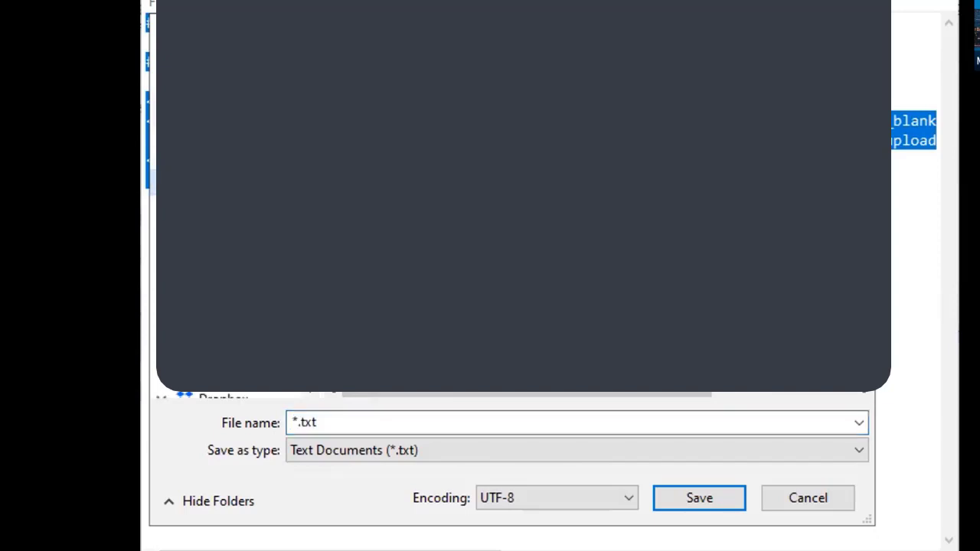
{"action": "left_click", "coordinate": [354, 414]}
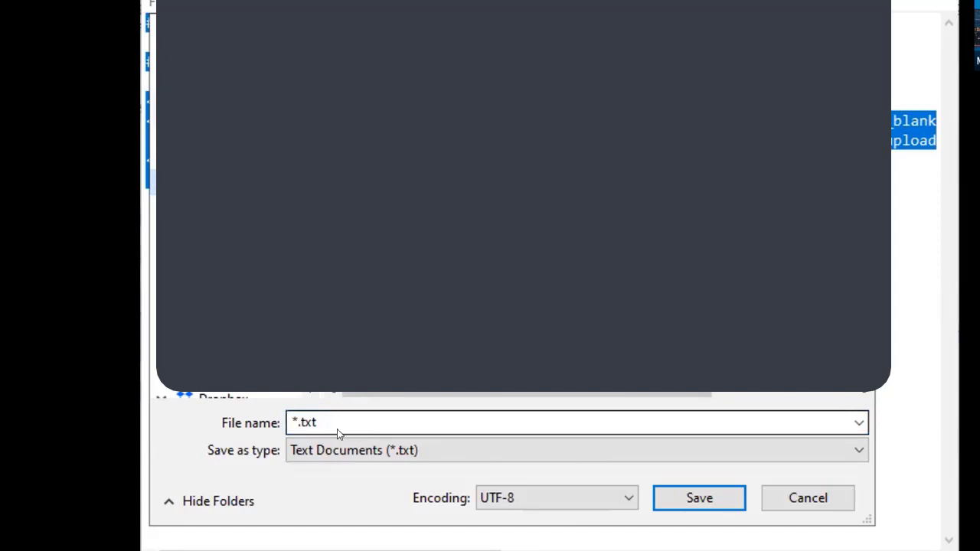
{"action": "left_click", "coordinate": [321, 417]}
{"action": "left_click", "coordinate": [321, 419]}
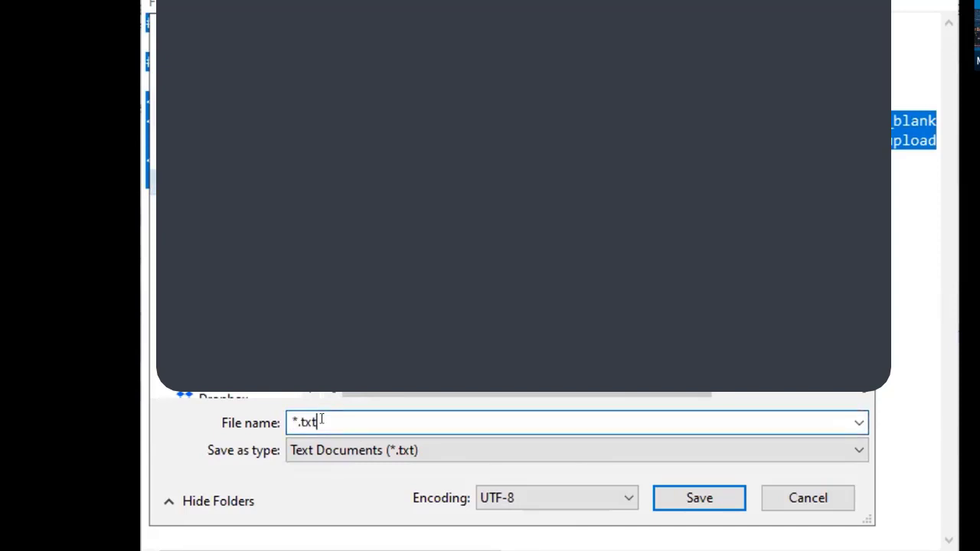
{"action": "left_click", "coordinate": [435, 451]}
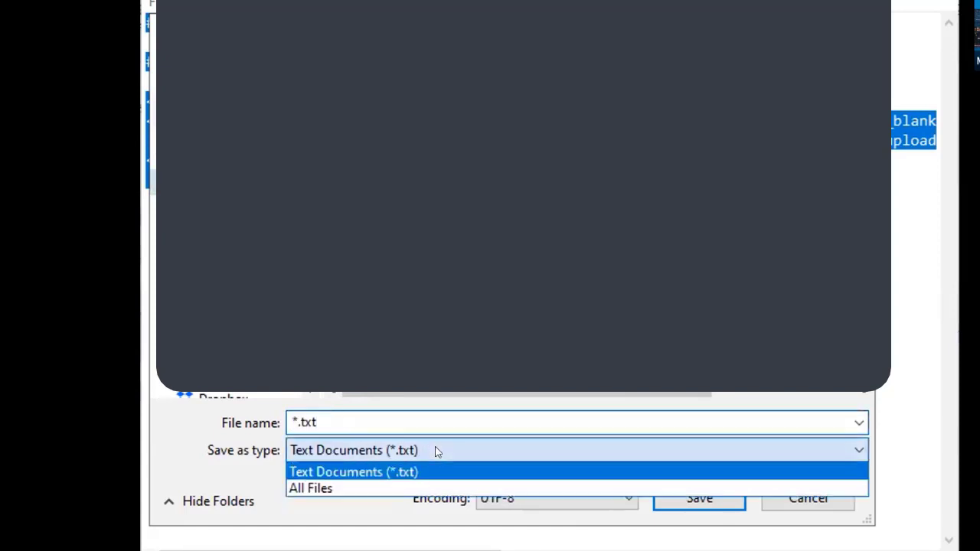
{"action": "left_click", "coordinate": [368, 487]}
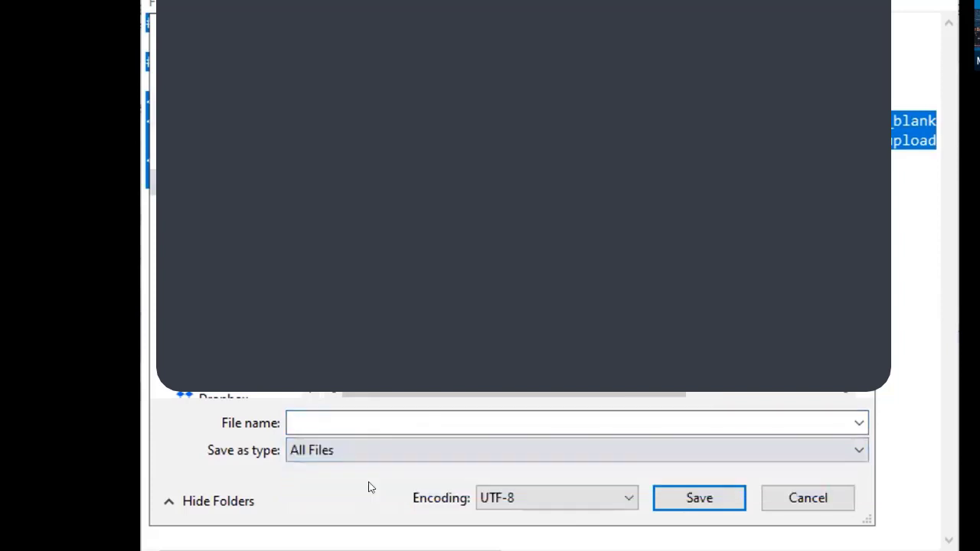
{"action": "left_click", "coordinate": [338, 417]}
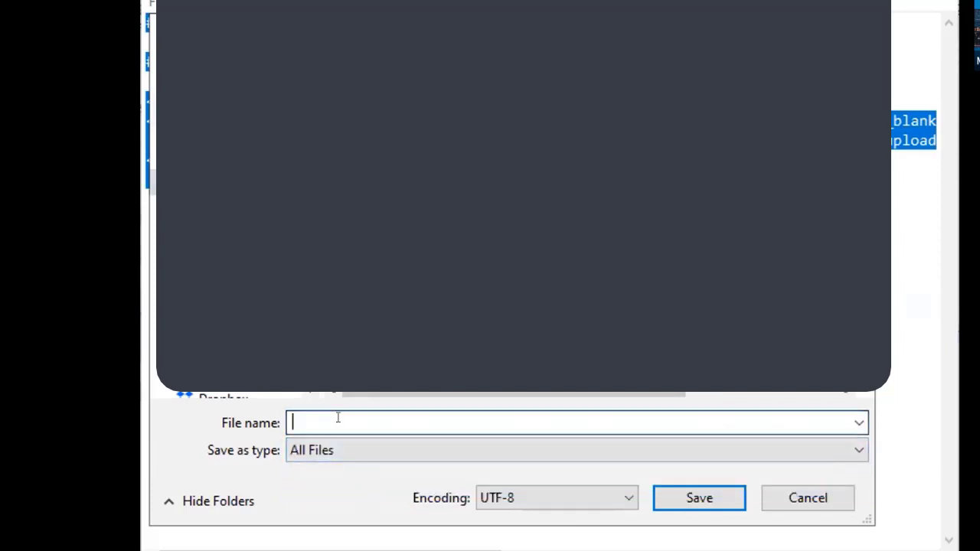
{"action": "type", "text": "READ"}
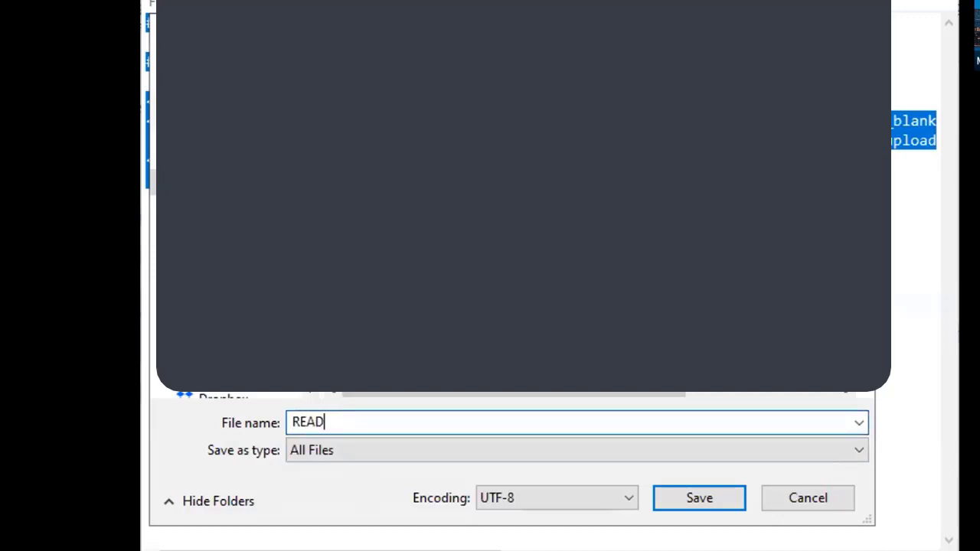
{"action": "type", "text": "ME.md"}
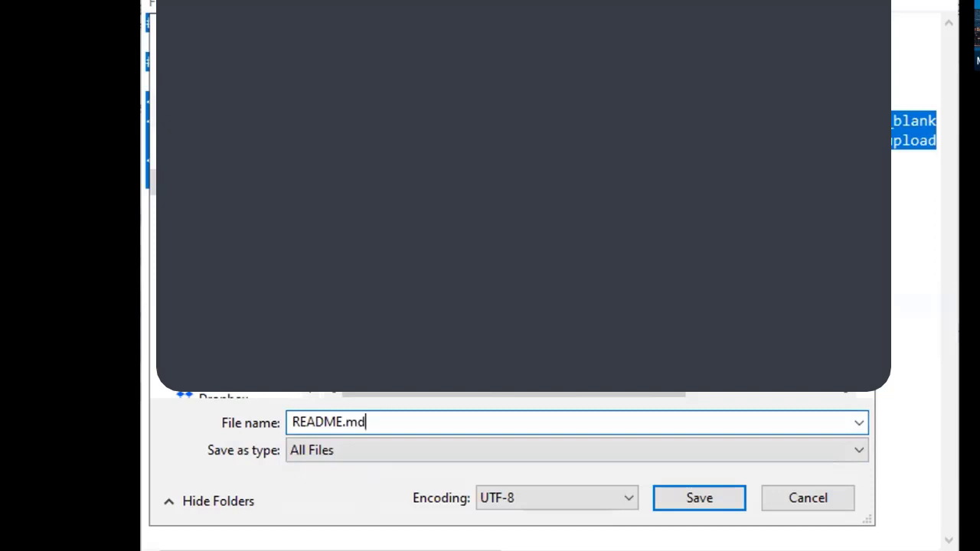
{"action": "left_click", "coordinate": [667, 499]}
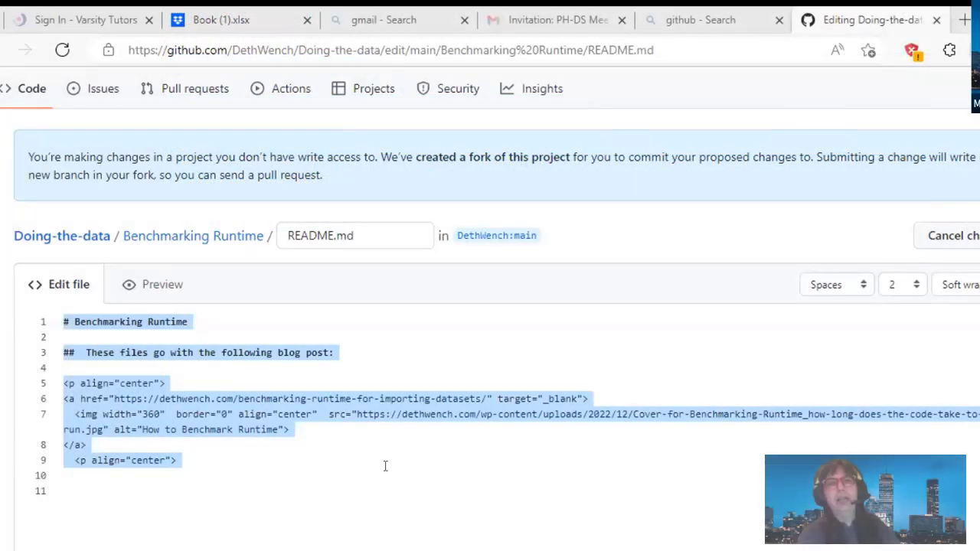
{"action": "left_click", "coordinate": [670, 334]}
{"action": "key", "text": "Down"}
{"action": "key", "text": "Down"}
{"action": "key", "text": "Down"}
{"action": "key", "text": "Down"}
{"action": "key", "text": "Down"}
{"action": "key", "text": "Down"}
{"action": "key", "text": "Down"}
{"action": "key", "text": "Down"}
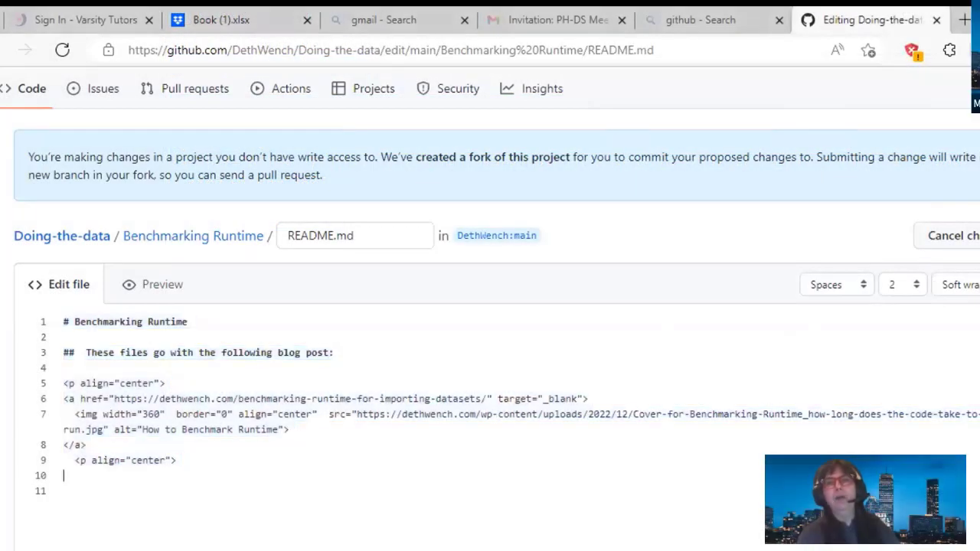
- Leave the README editor on GitHub, go to the signed-in account's profile and open the Dashboard folder in its Test repository
{"action": "scroll", "coordinate": [443, 246], "scroll_direction": "up", "scroll_amount": 2}
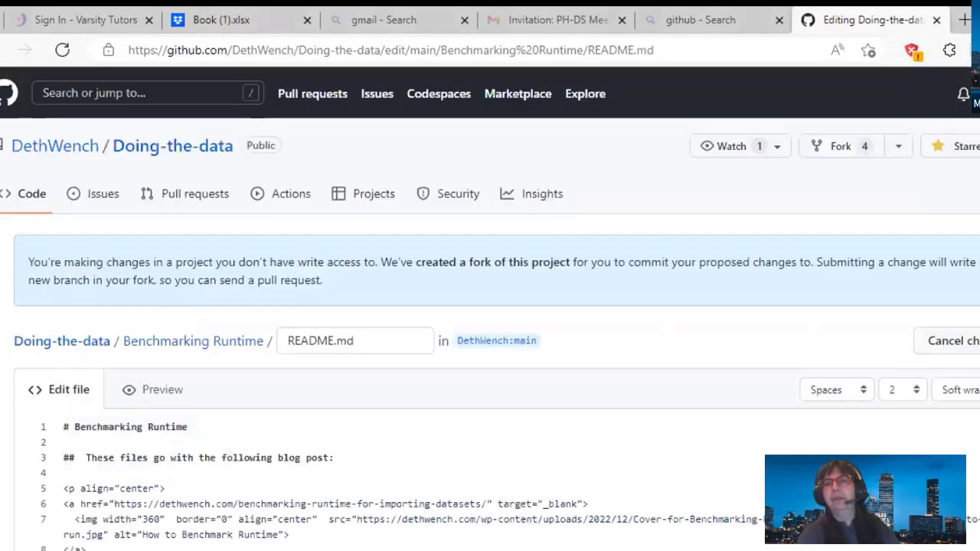
{"action": "left_click", "coordinate": [9, 94]}
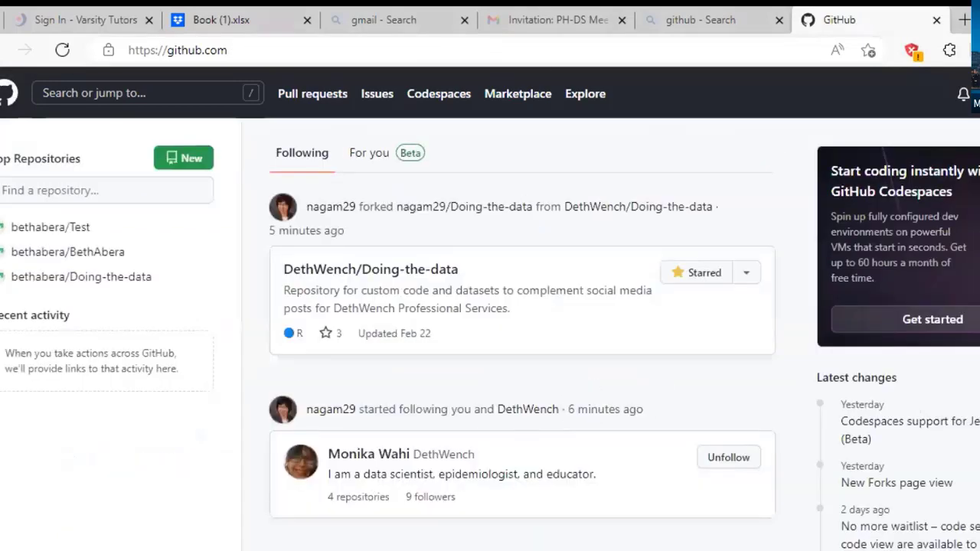
{"action": "left_click", "coordinate": [976, 93]}
{"action": "left_click", "coordinate": [945, 217]}
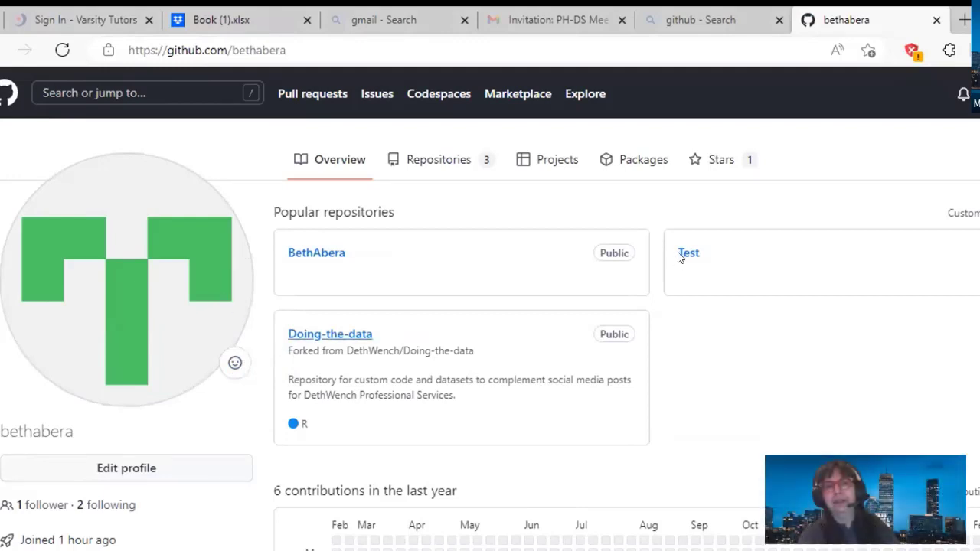
{"action": "left_click", "coordinate": [686, 253]}
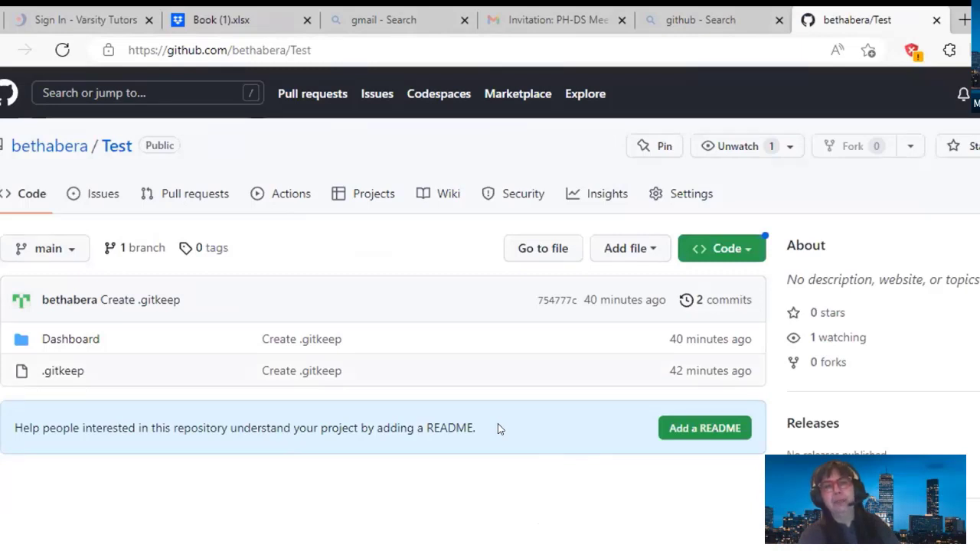
{"action": "left_click", "coordinate": [91, 337]}
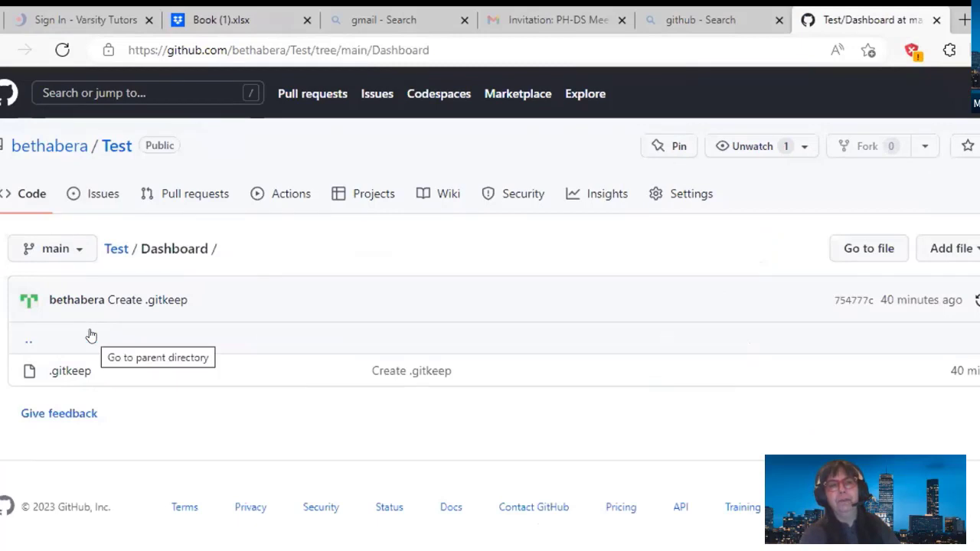
- Upload the saved README.md to the Dashboard folder and commit it directly to the main branch
{"action": "left_click", "coordinate": [977, 258]}
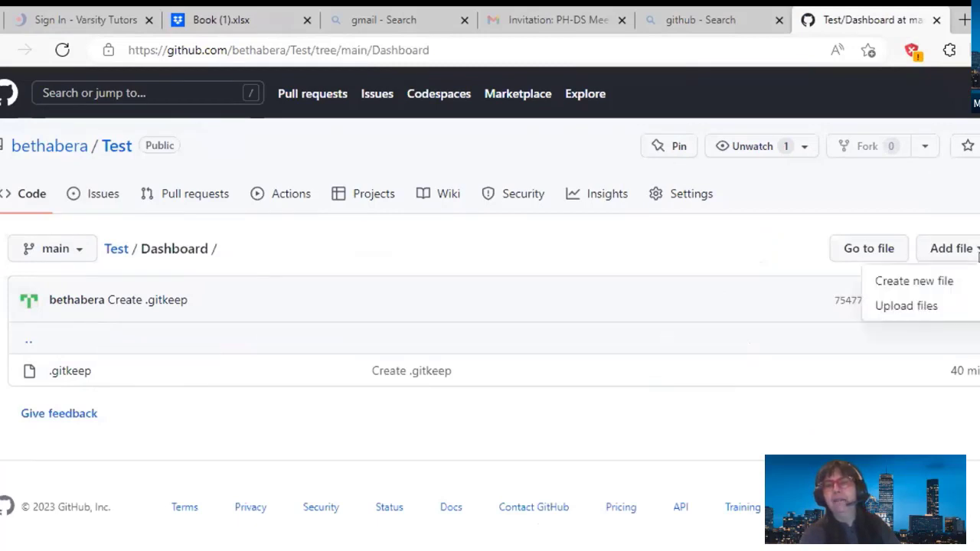
{"action": "left_click", "coordinate": [921, 304]}
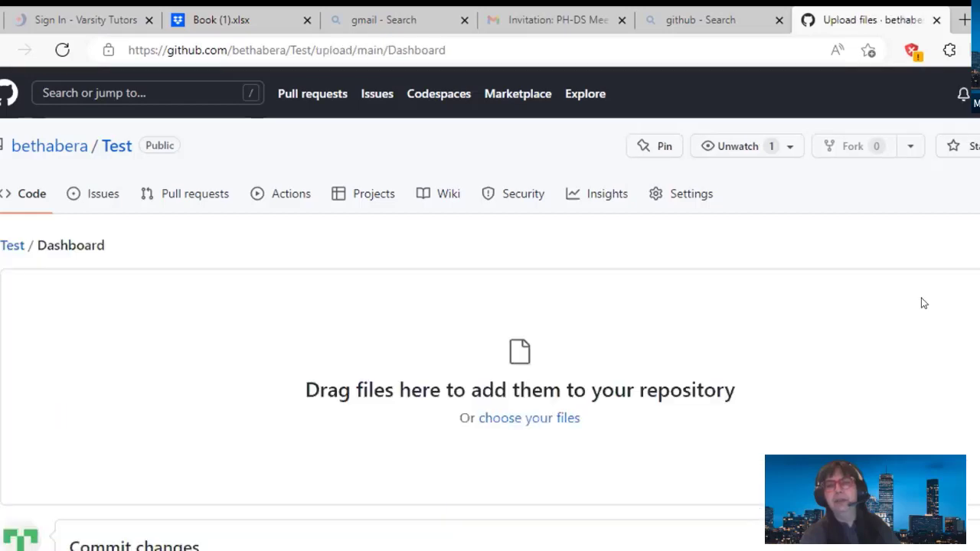
{"action": "left_click", "coordinate": [568, 417]}
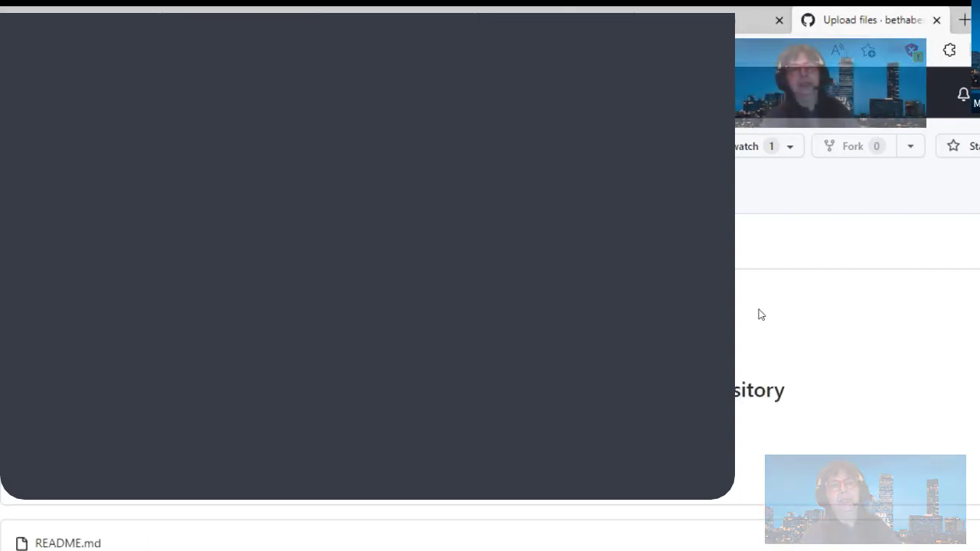
{"action": "scroll", "coordinate": [490, 306], "scroll_direction": "down", "scroll_amount": 3}
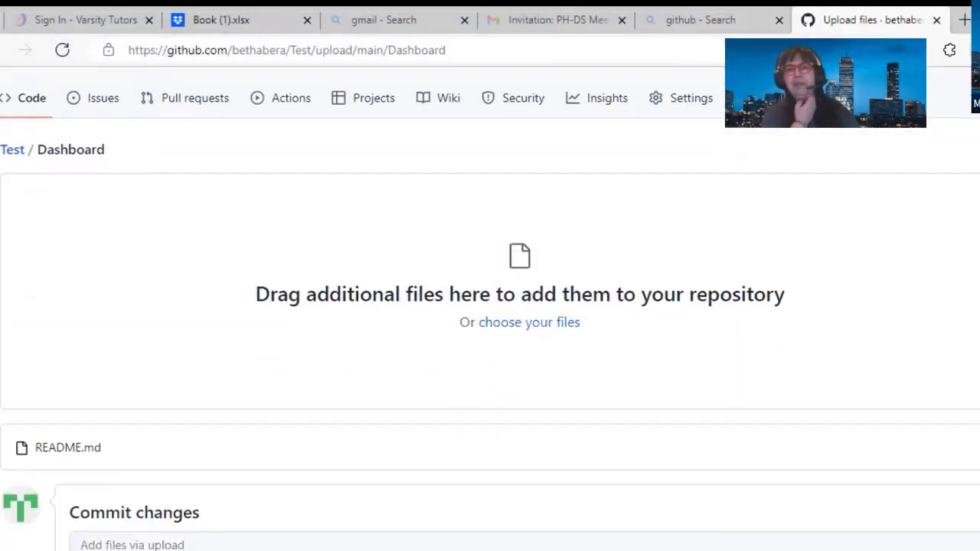
{"action": "scroll", "coordinate": [693, 354], "scroll_direction": "down", "scroll_amount": 2}
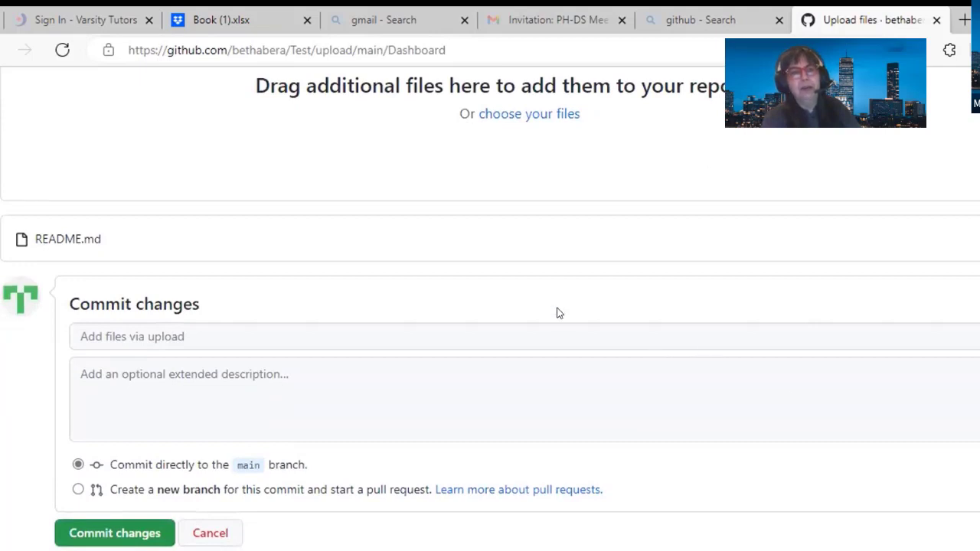
{"action": "left_click", "coordinate": [115, 533]}
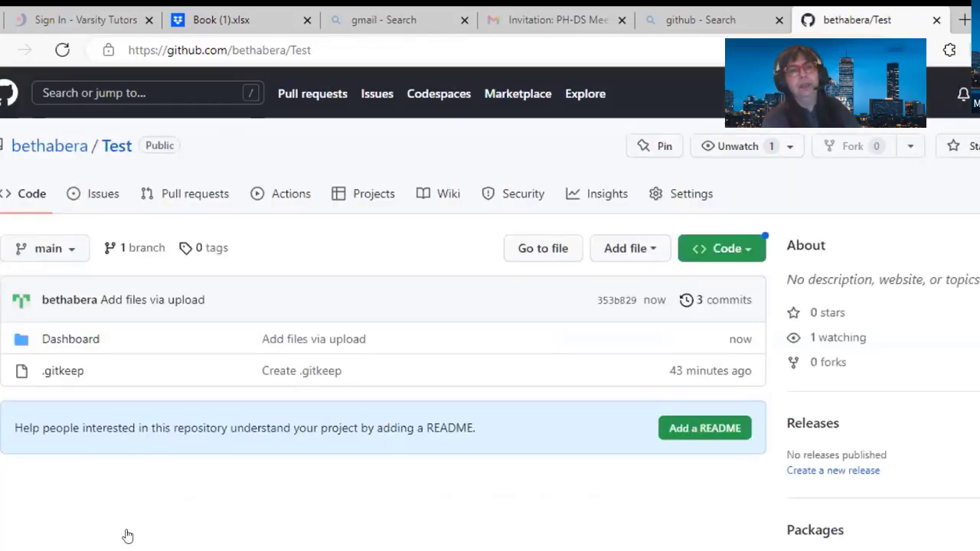
- Open README.md in the Test repository's Dashboard folder and examine how its headings and image render
{"action": "left_click", "coordinate": [82, 342]}
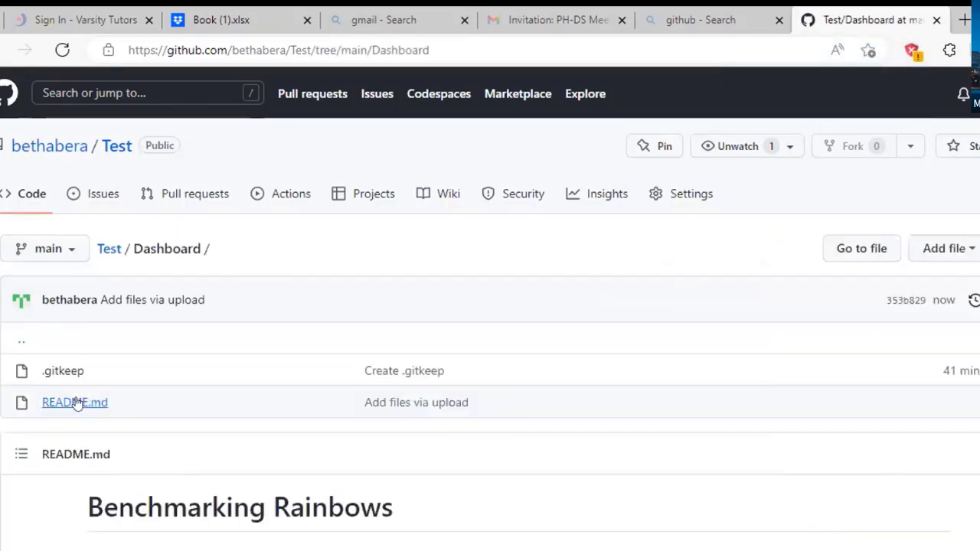
{"action": "left_click", "coordinate": [76, 403]}
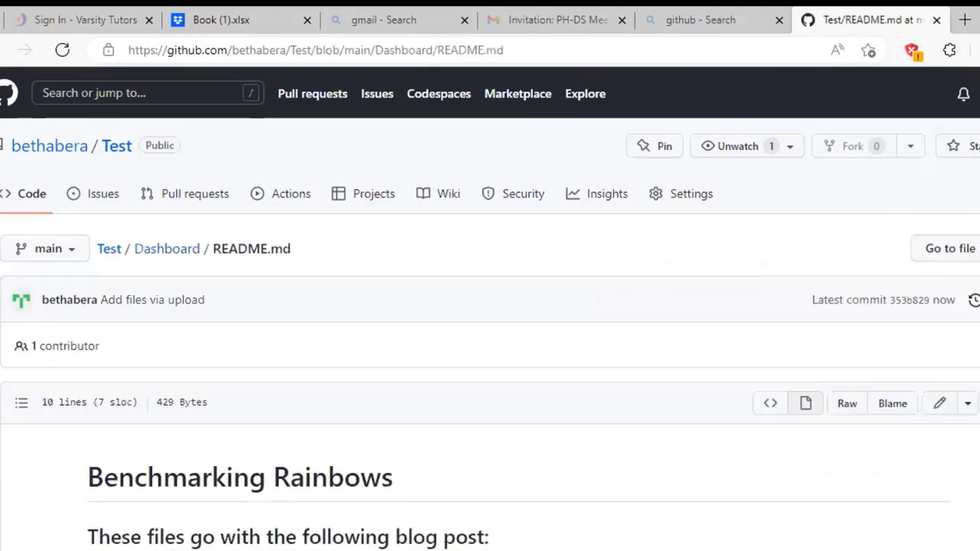
{"action": "scroll", "coordinate": [490, 306], "scroll_direction": "down", "scroll_amount": 3}
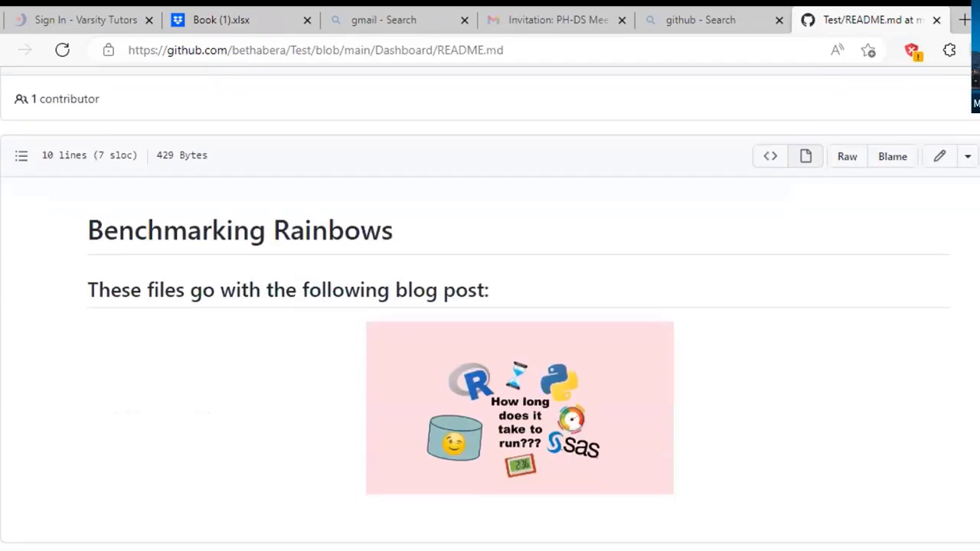
{"action": "scroll", "coordinate": [490, 306], "scroll_direction": "down", "scroll_amount": 1}
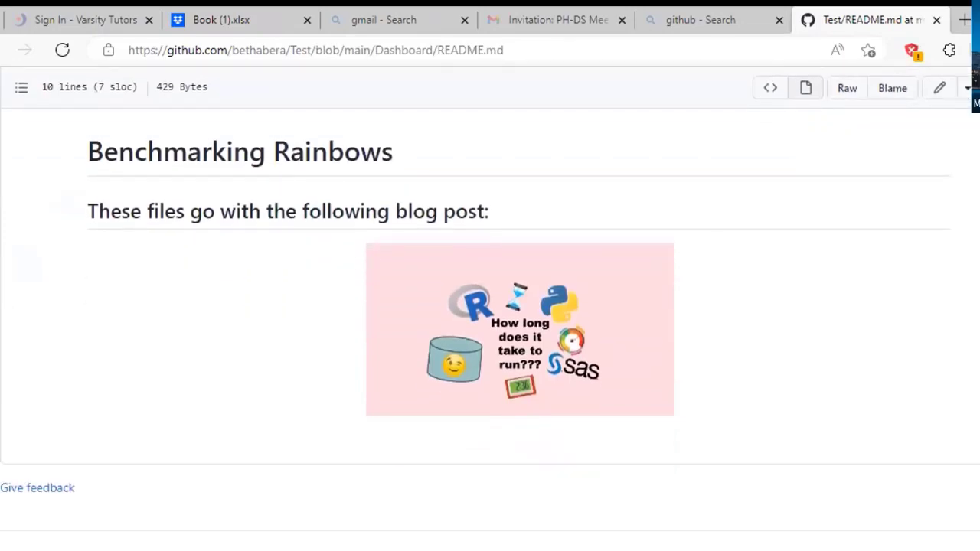
{"action": "scroll", "coordinate": [490, 306], "scroll_direction": "up", "scroll_amount": 3}
{"action": "scroll", "coordinate": [489, 306], "scroll_direction": "up", "scroll_amount": 2}
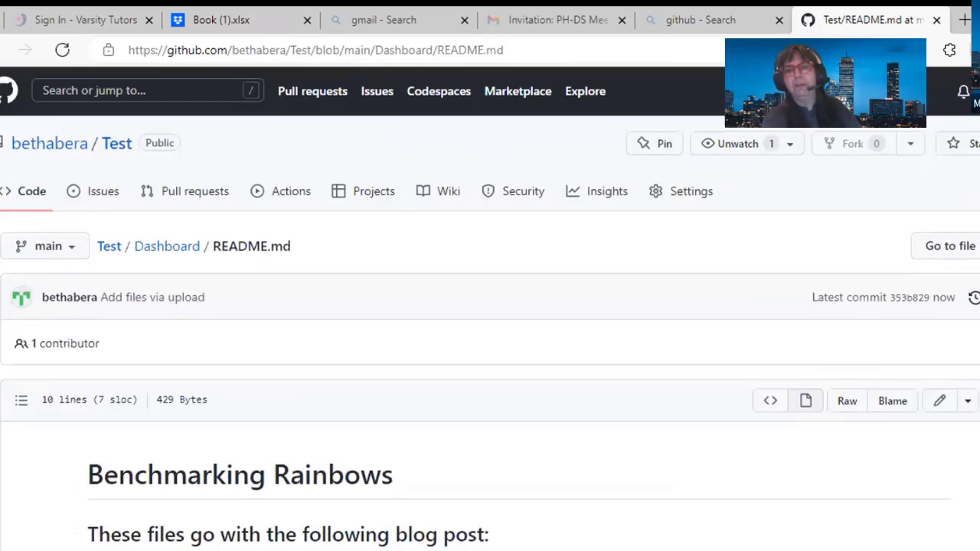
{"action": "scroll", "coordinate": [490, 306], "scroll_direction": "down", "scroll_amount": 4}
{"action": "scroll", "coordinate": [490, 306], "scroll_direction": "down", "scroll_amount": 1}
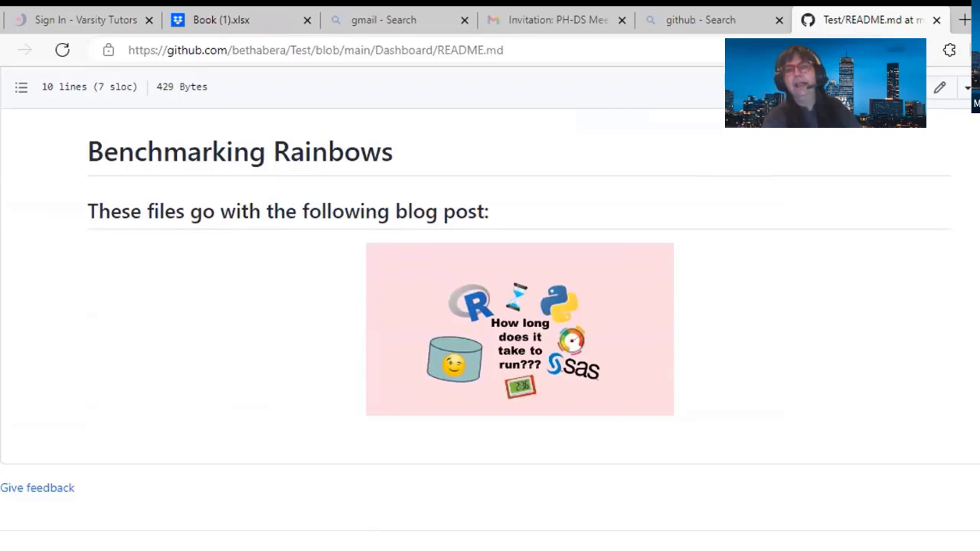
- Open README.md for editing and set the image width in the img tag to 600
{"action": "left_click", "coordinate": [939, 91]}
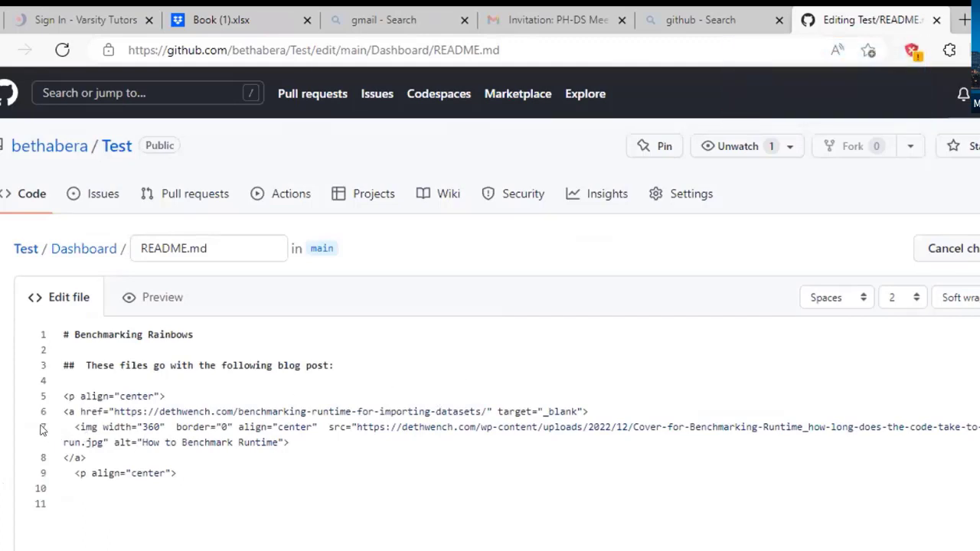
{"action": "left_click", "coordinate": [154, 425]}
{"action": "key", "text": "BackSpace"}
{"action": "key", "text": "BackSpace"}
{"action": "key", "text": "BackSpace"}
{"action": "type", "text": "6"}
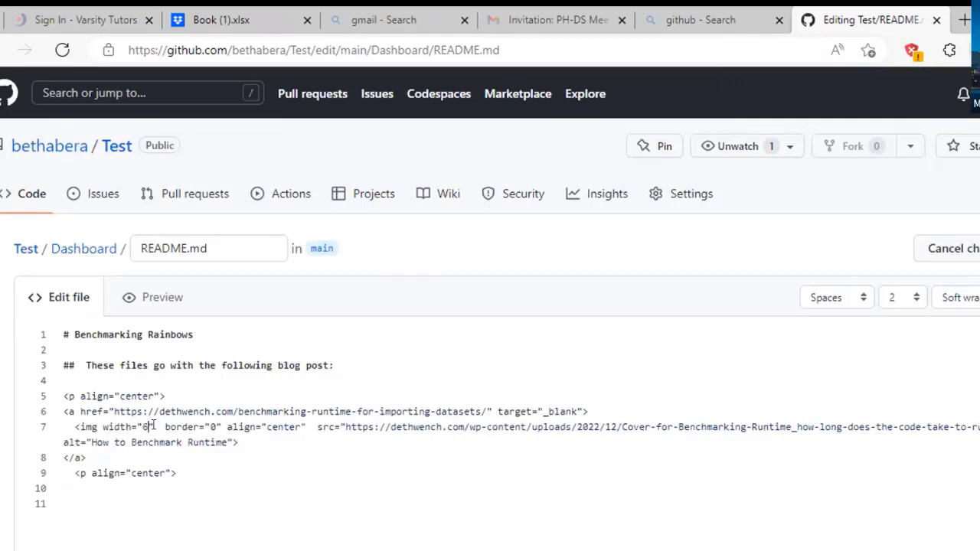
{"action": "type", "text": "00"}
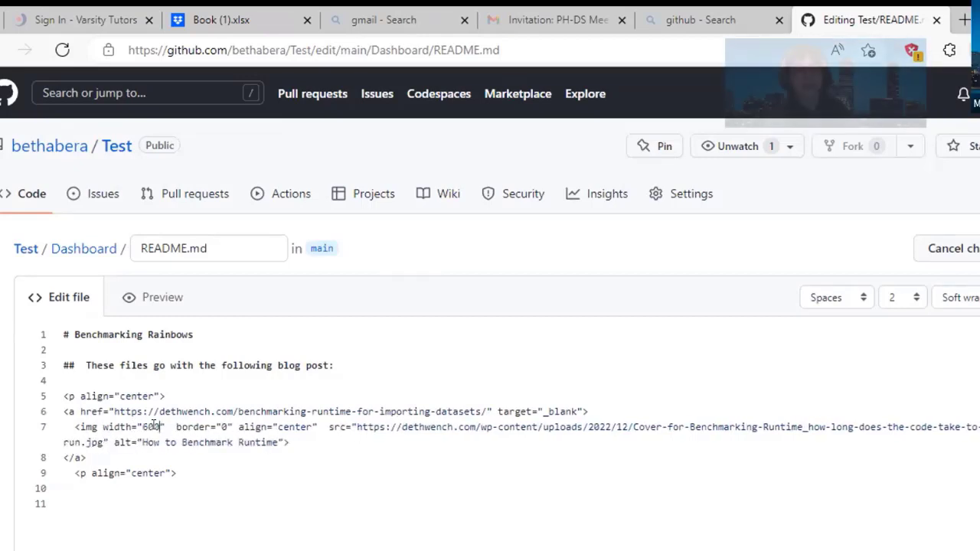
{"action": "left_click", "coordinate": [249, 493]}
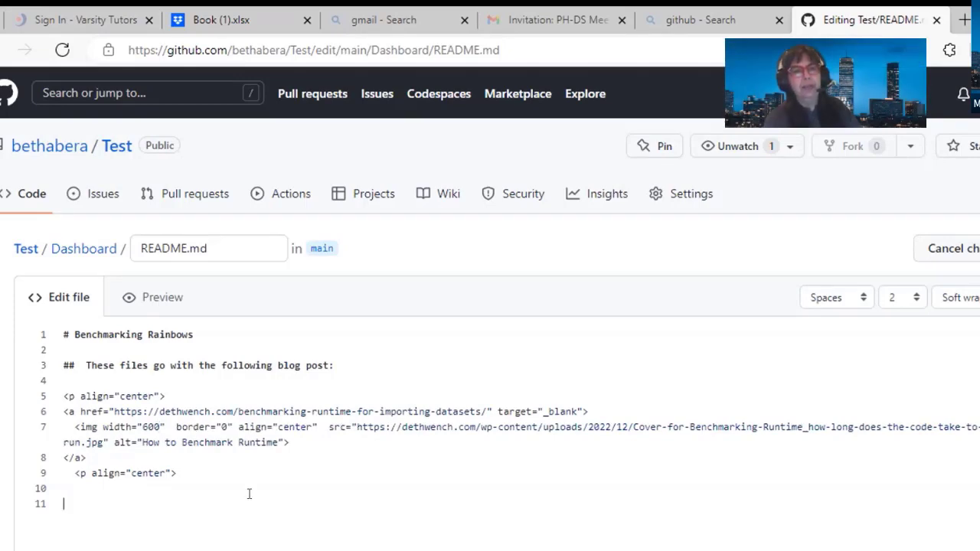
- Commit the README.md edit directly to the main branch and check the resized image on the rendered page
{"action": "scroll", "coordinate": [721, 315], "scroll_direction": "down", "scroll_amount": 1}
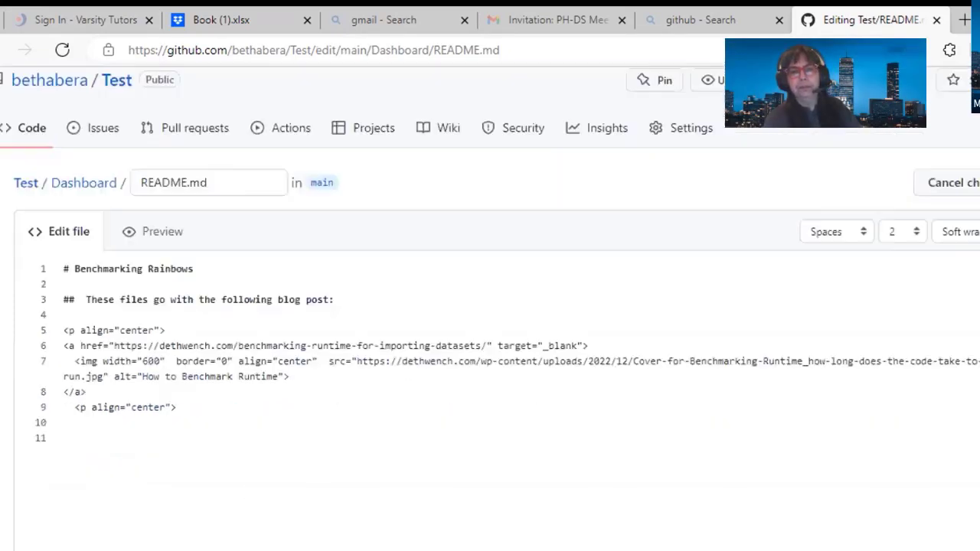
{"action": "scroll", "coordinate": [280, 534], "scroll_direction": "down", "scroll_amount": 10}
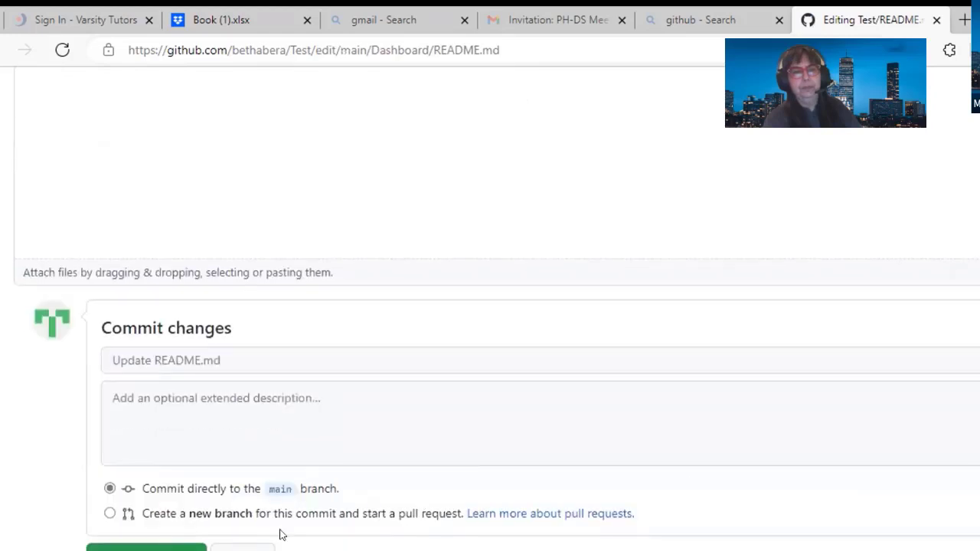
{"action": "left_click", "coordinate": [145, 547]}
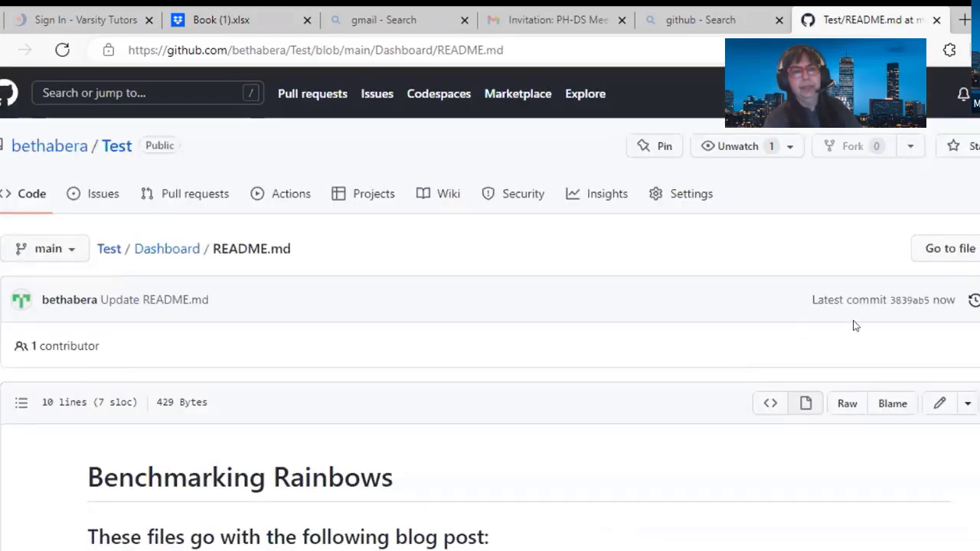
{"action": "scroll", "coordinate": [490, 306], "scroll_direction": "down", "scroll_amount": 5}
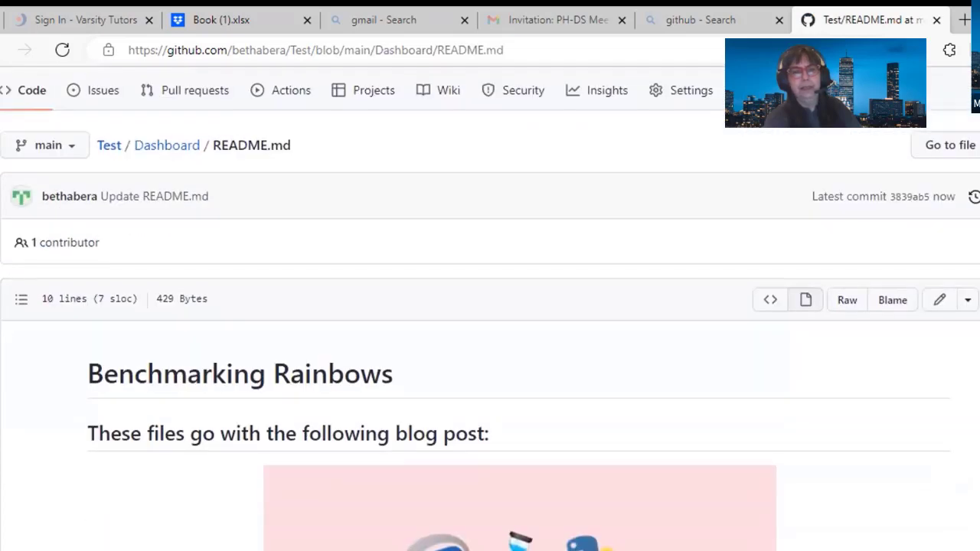
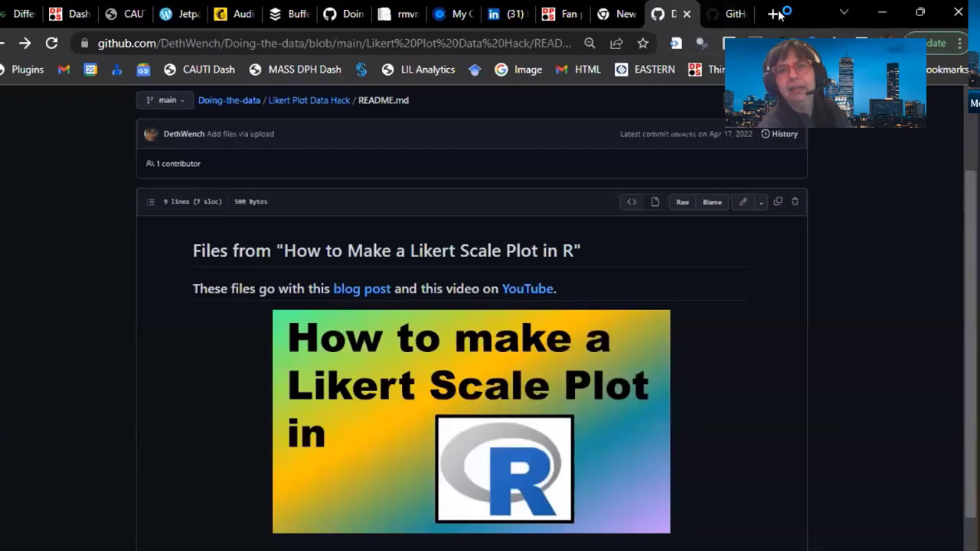
{"action": "left_click", "coordinate": [773, 14]}
{"action": "type", "text": "https://pandao.github.io/editor.md/en.html"}
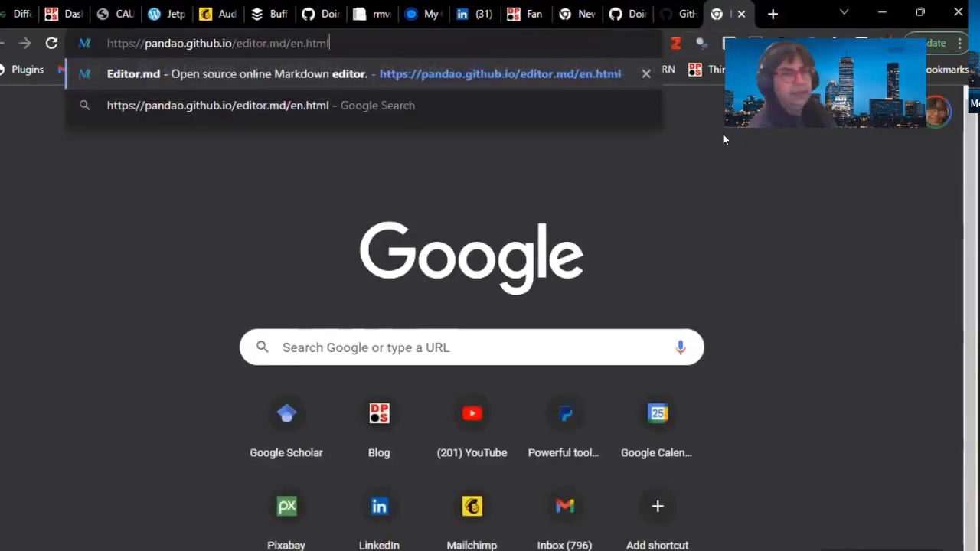
{"action": "key", "text": "Return"}
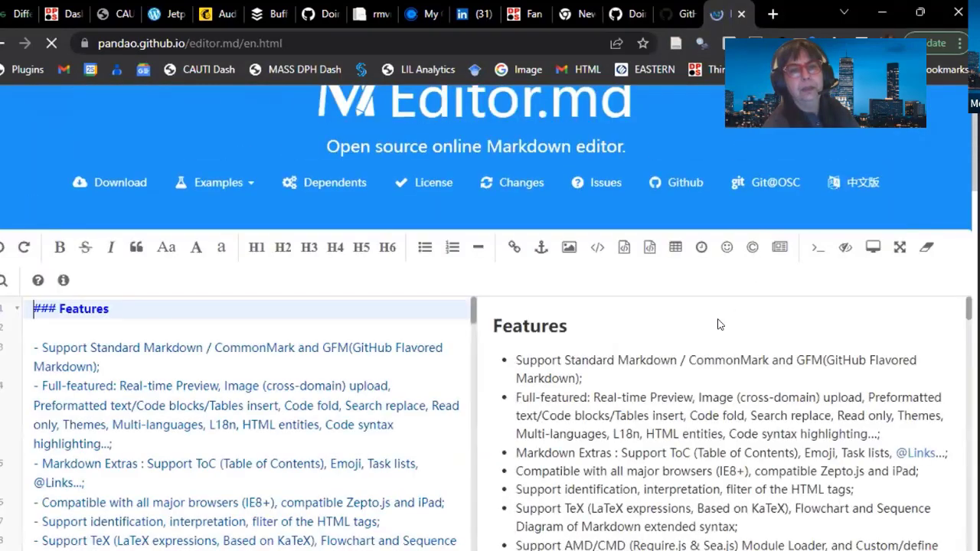
- Examine the sample Markdown source alongside its live preview, including the features list, table of contents, headers and code blocks
{"action": "scroll", "coordinate": [191, 344], "scroll_direction": "down", "scroll_amount": 1}
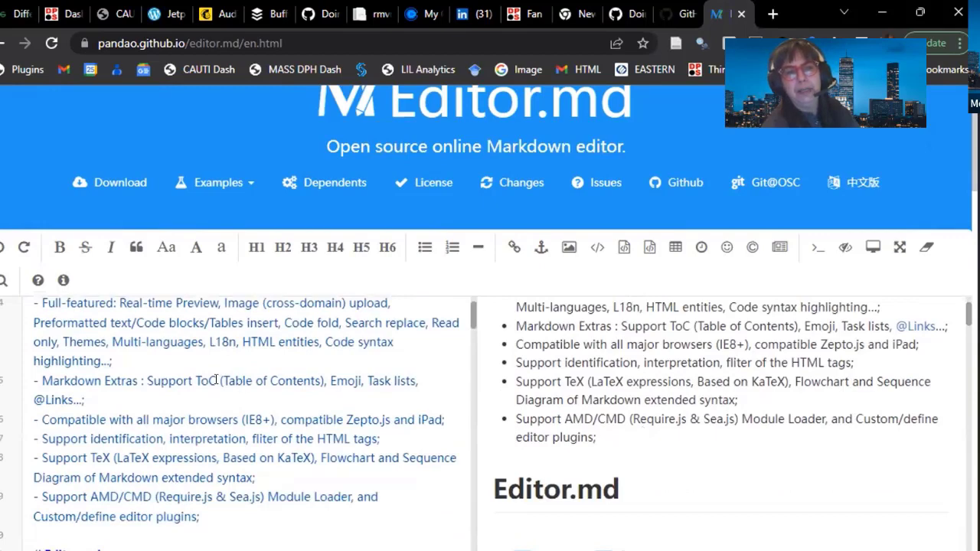
{"action": "scroll", "coordinate": [215, 380], "scroll_direction": "up", "scroll_amount": 1}
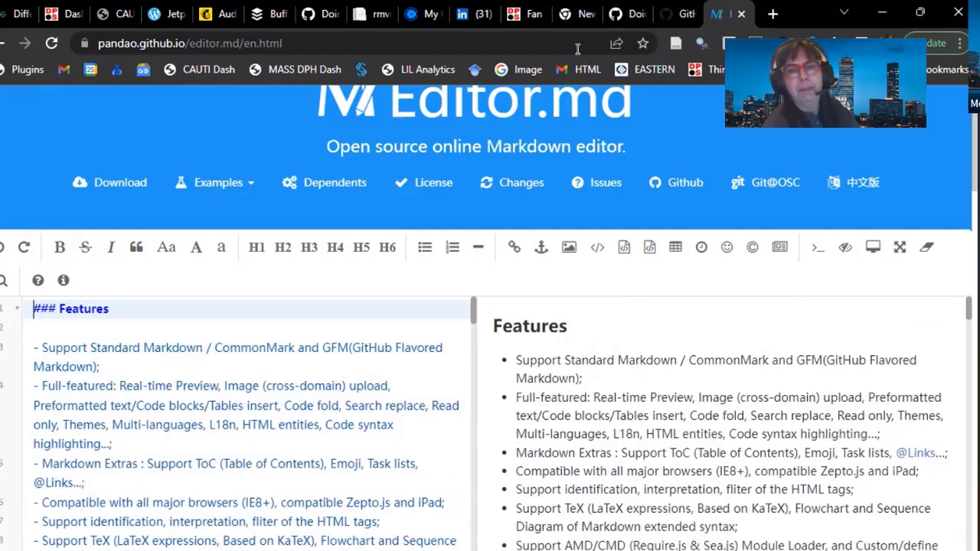
{"action": "scroll", "coordinate": [803, 485], "scroll_direction": "down", "scroll_amount": 5}
{"action": "scroll", "coordinate": [803, 485], "scroll_direction": "up", "scroll_amount": 2}
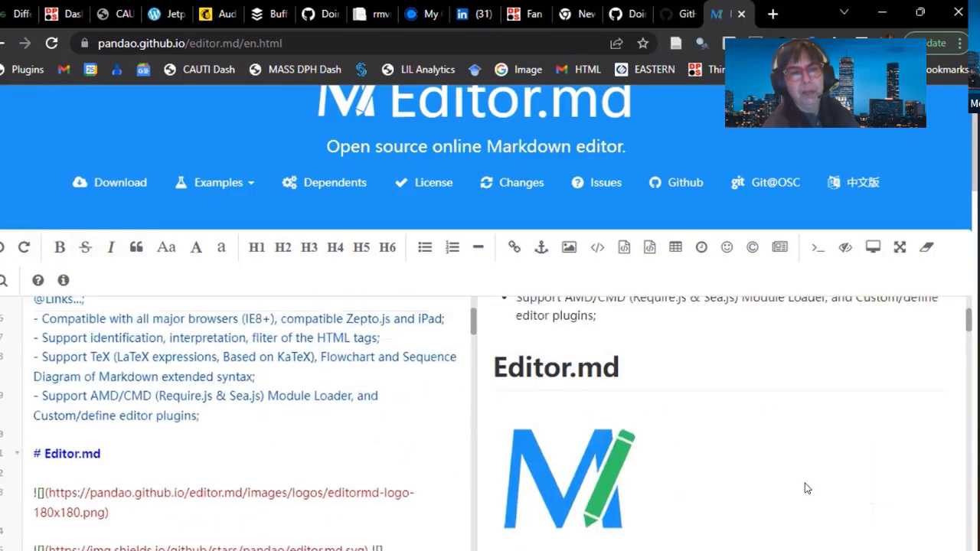
{"action": "scroll", "coordinate": [318, 443], "scroll_direction": "down", "scroll_amount": 8}
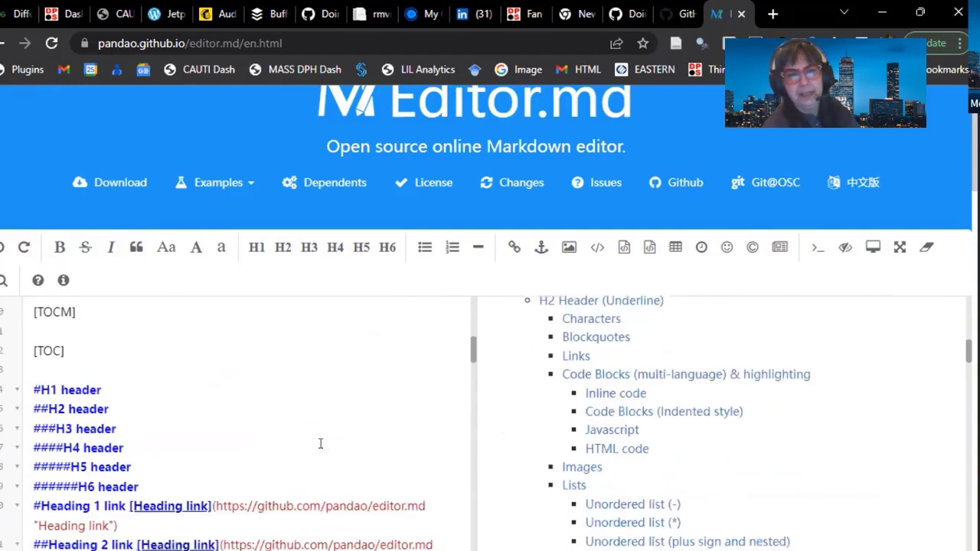
{"action": "scroll", "coordinate": [317, 444], "scroll_direction": "down", "scroll_amount": 1}
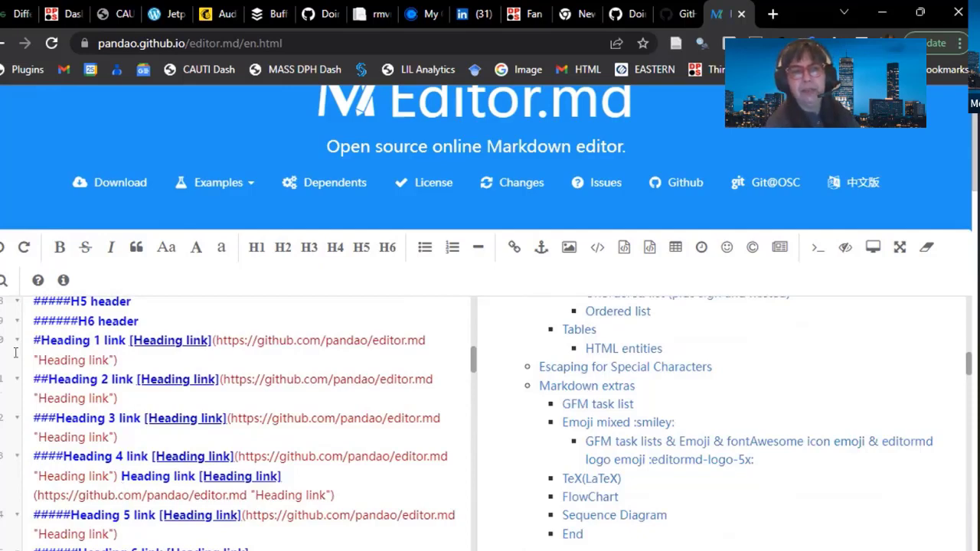
{"action": "scroll", "coordinate": [737, 518], "scroll_direction": "up", "scroll_amount": 8}
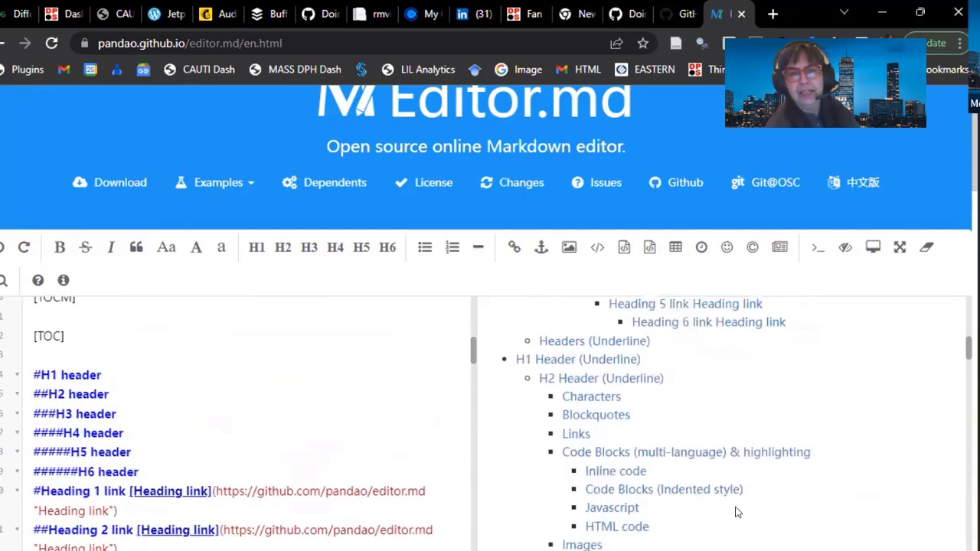
{"action": "scroll", "coordinate": [651, 530], "scroll_direction": "up", "scroll_amount": 5}
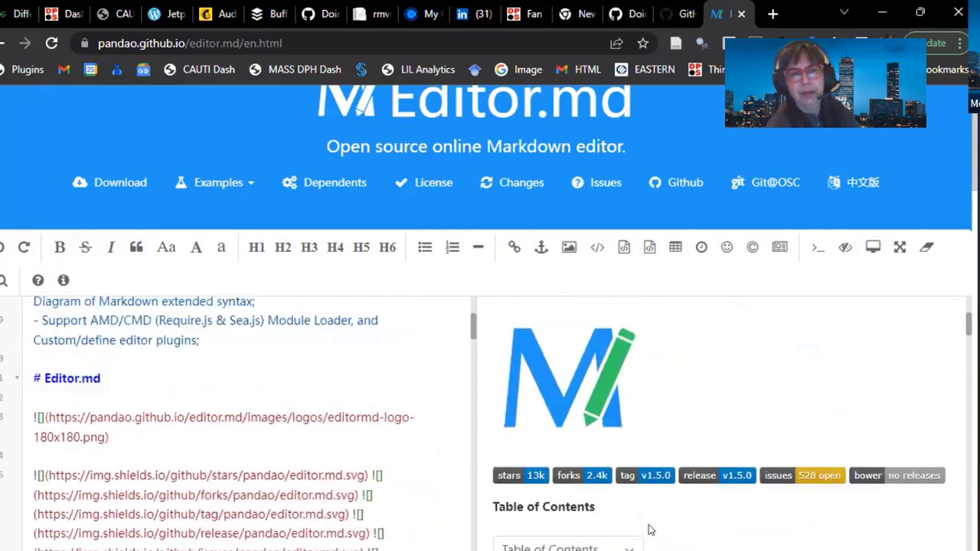
{"action": "scroll", "coordinate": [650, 530], "scroll_direction": "down", "scroll_amount": 3}
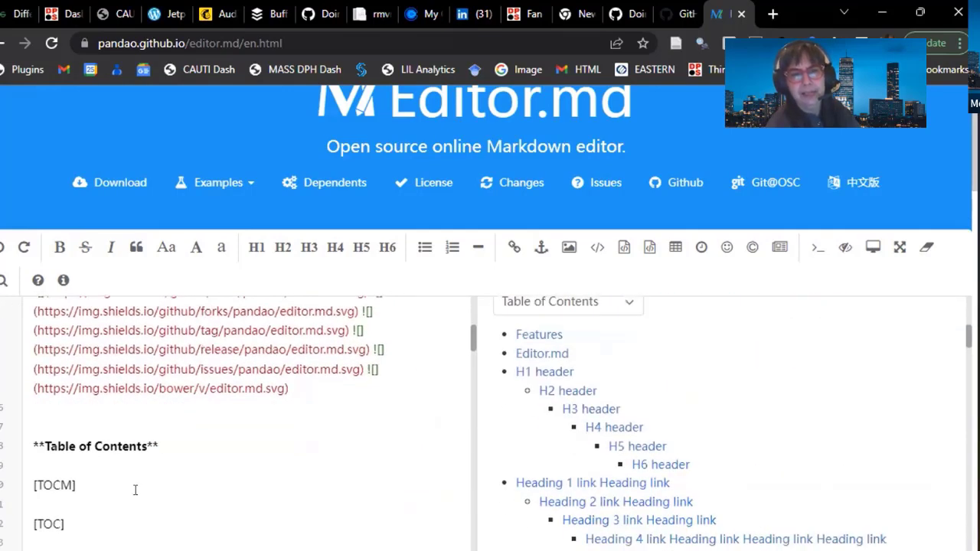
{"action": "scroll", "coordinate": [170, 526], "scroll_direction": "down", "scroll_amount": 5}
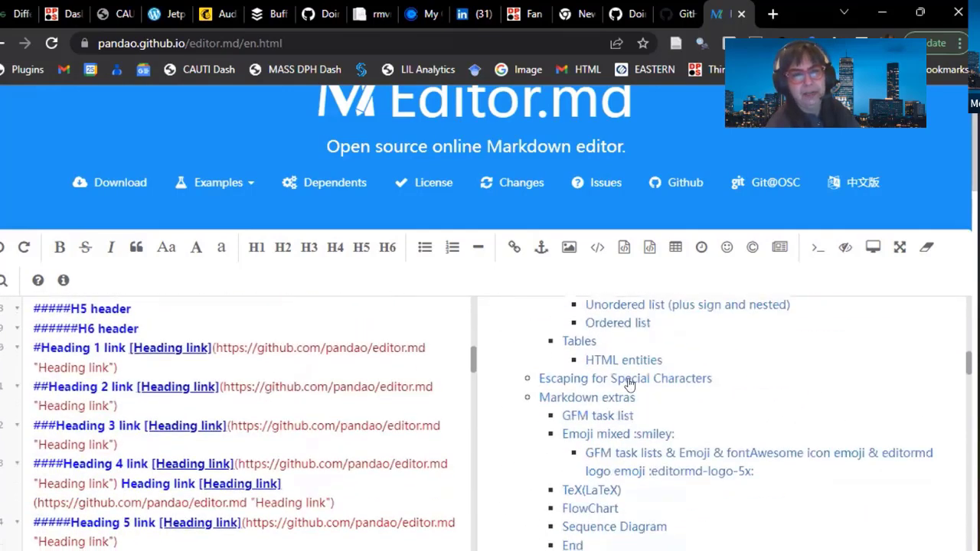
{"action": "scroll", "coordinate": [610, 521], "scroll_direction": "down", "scroll_amount": 5}
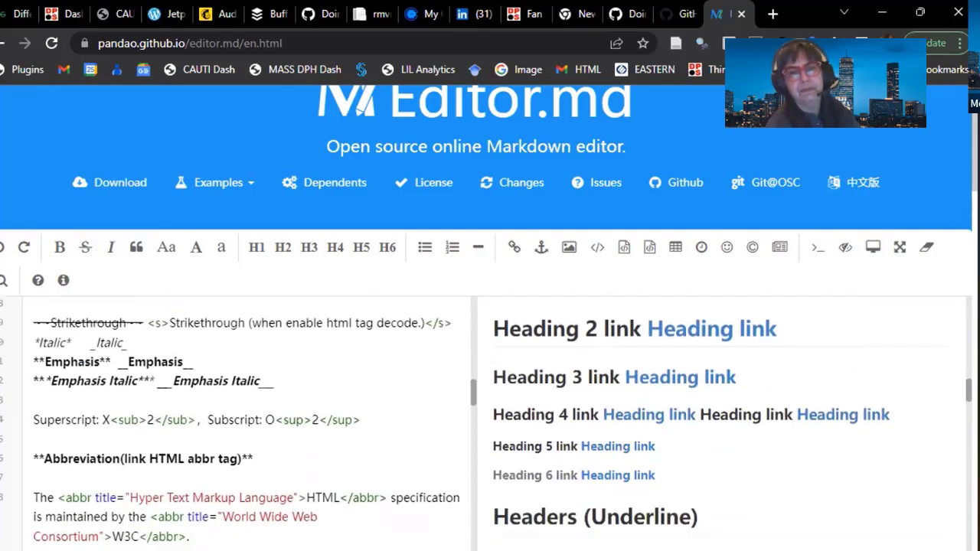
{"action": "scroll", "coordinate": [695, 516], "scroll_direction": "down", "scroll_amount": 15}
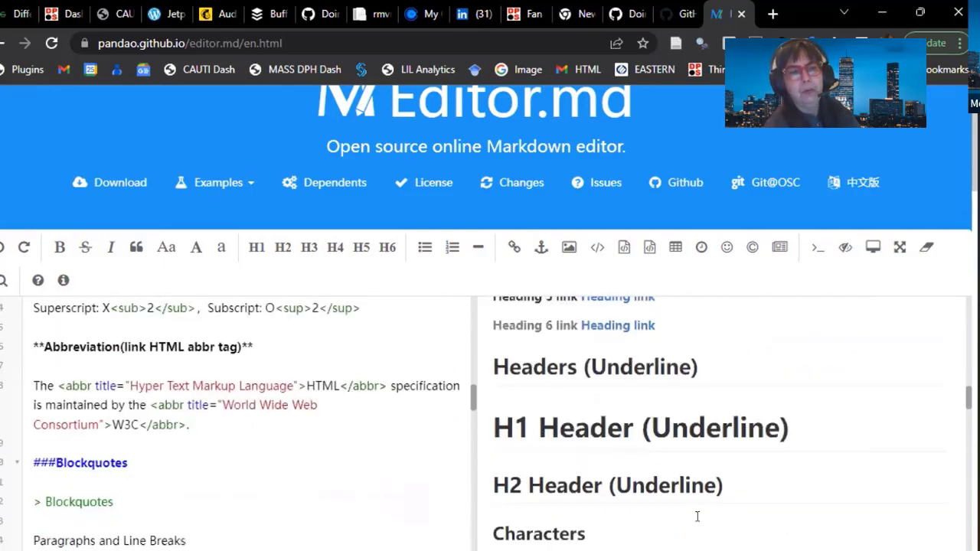
{"action": "scroll", "coordinate": [715, 497], "scroll_direction": "up", "scroll_amount": 15}
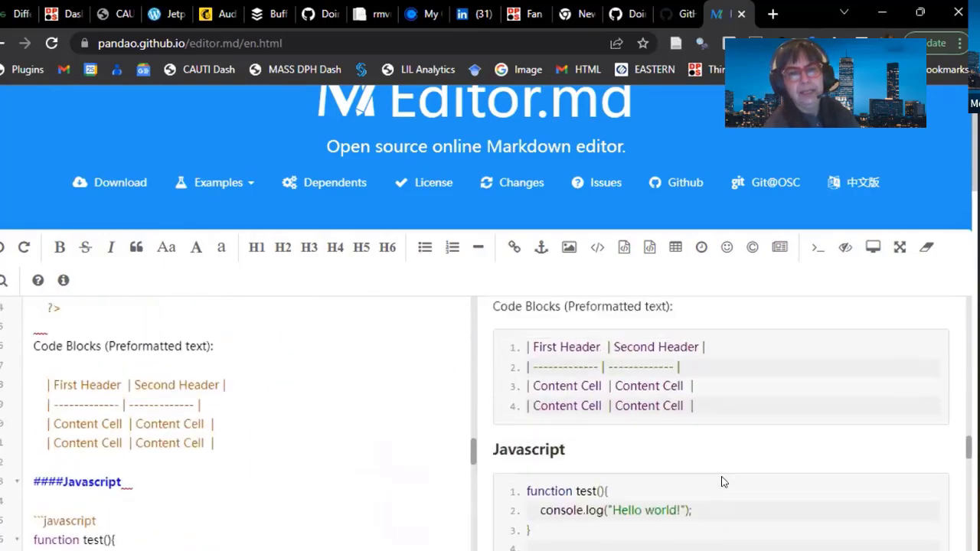
{"action": "scroll", "coordinate": [719, 477], "scroll_direction": "up", "scroll_amount": 15}
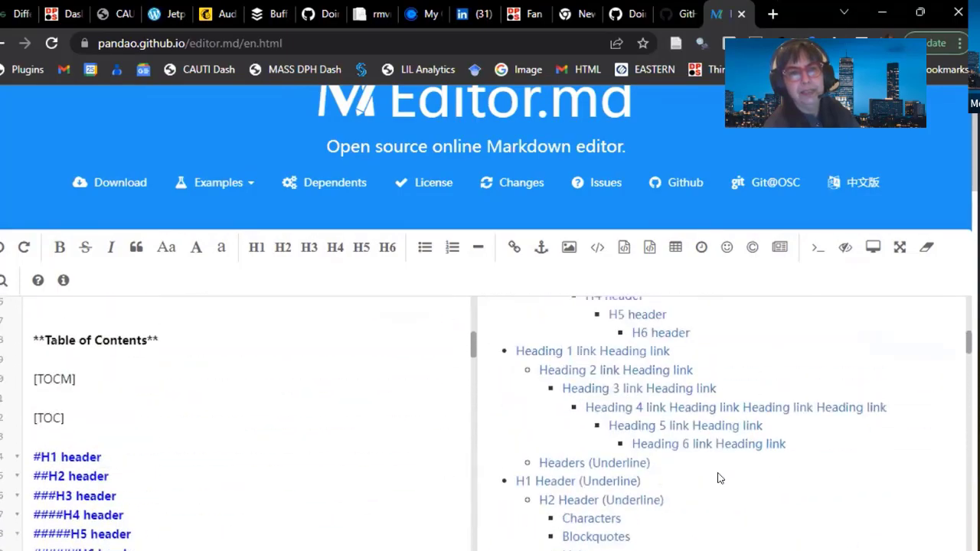
{"action": "scroll", "coordinate": [609, 378], "scroll_direction": "up", "scroll_amount": 3}
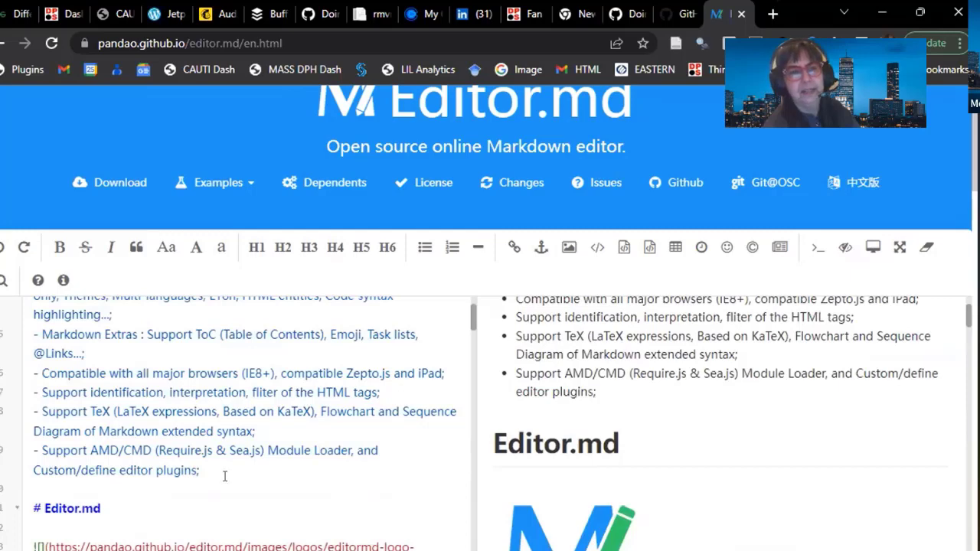
- Delete the sample's features section and everything from Table of Contents to the end, keeping the Editor.md heading, logo and badge images
{"action": "left_click_drag", "start_coordinate": [222, 474], "coordinate": [38, 306]}
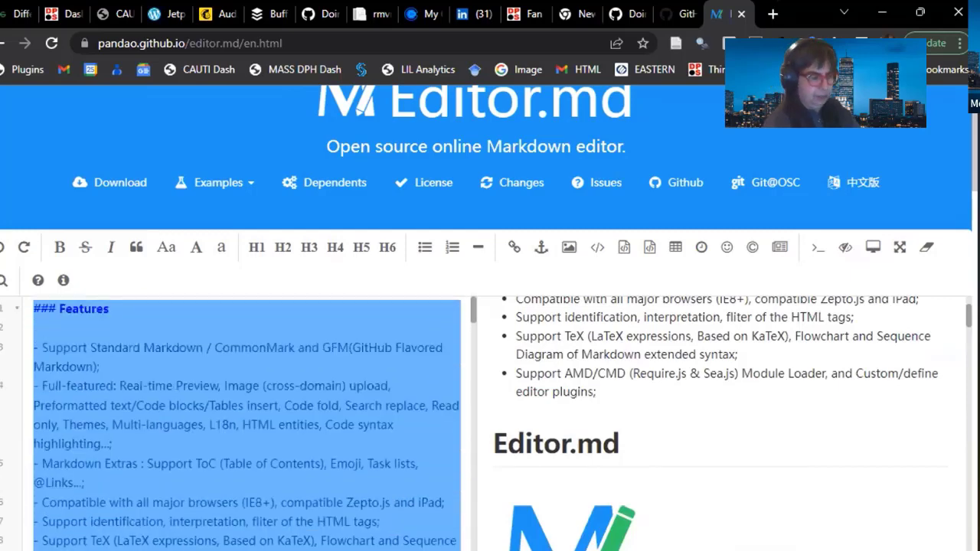
{"action": "key", "text": "ctrl+Home"}
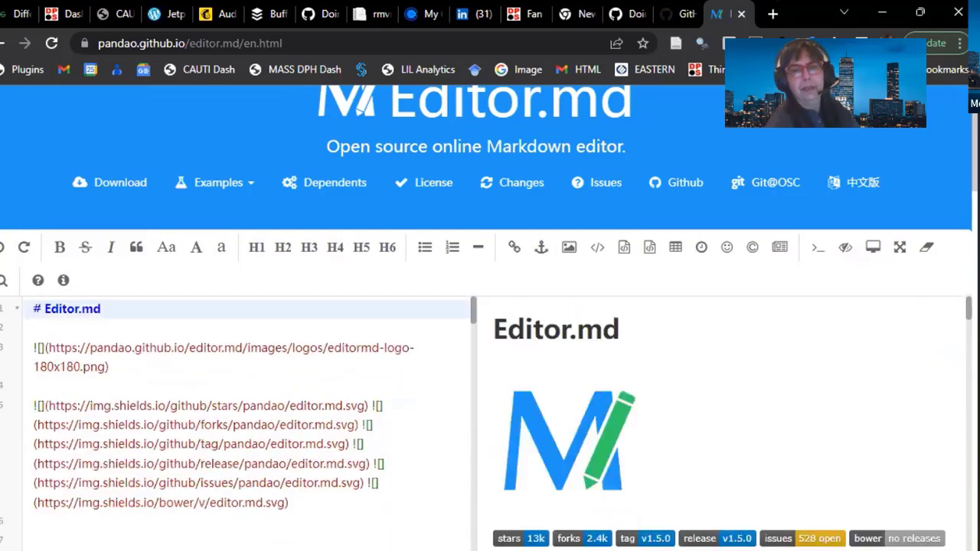
{"action": "scroll", "coordinate": [330, 391], "scroll_direction": "down", "scroll_amount": 3}
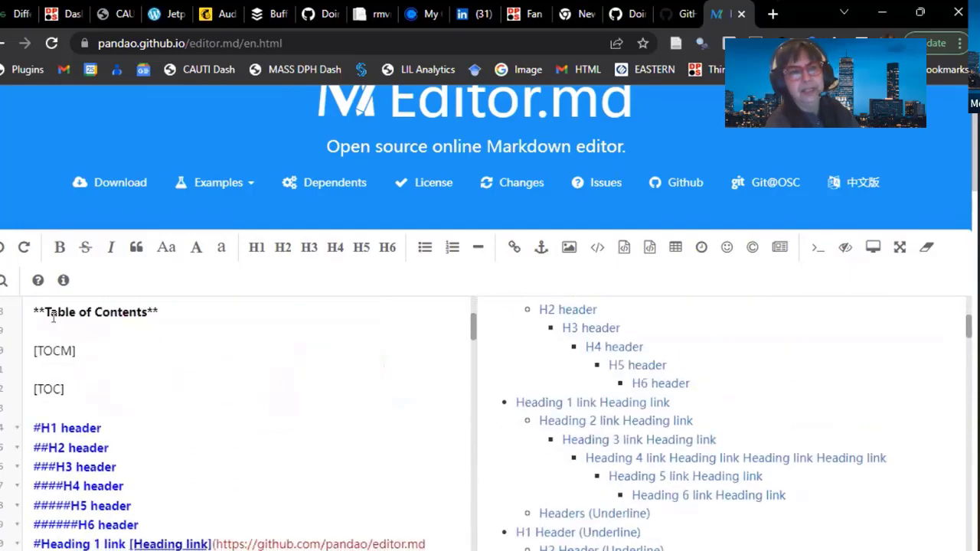
{"action": "left_click_drag", "start_coordinate": [29, 305], "coordinate": [69, 547]}
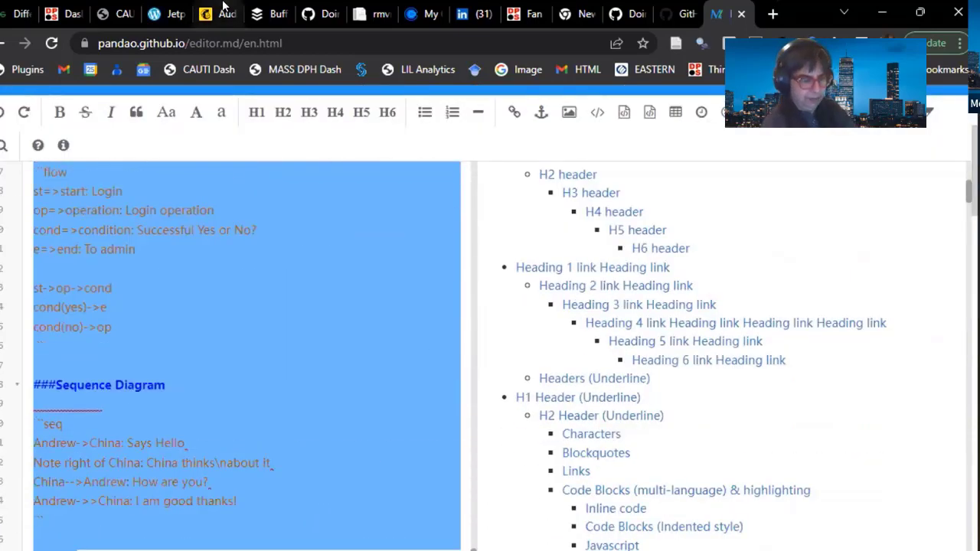
{"action": "key", "text": "Delete"}
{"action": "scroll", "coordinate": [297, 359], "scroll_direction": "up", "scroll_amount": 3}
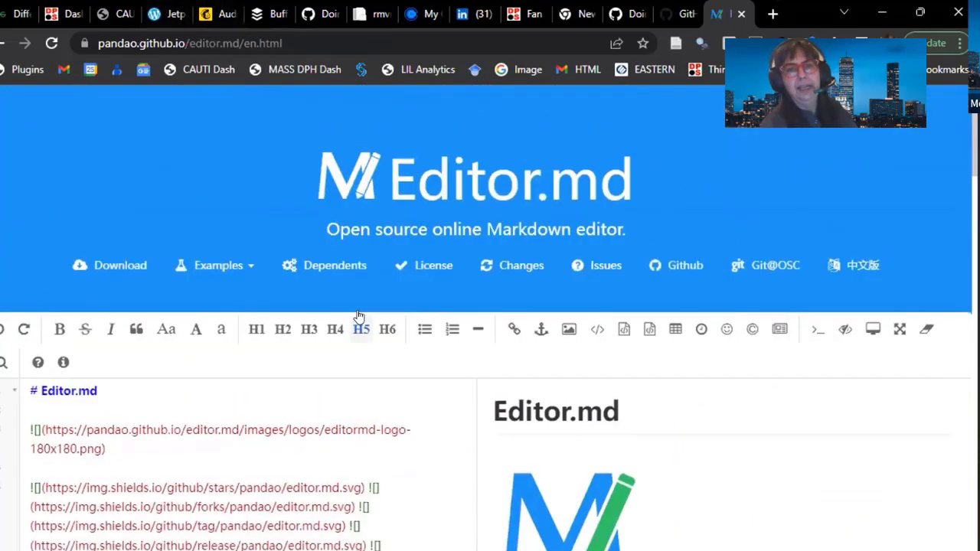
{"action": "scroll", "coordinate": [296, 359], "scroll_direction": "down", "scroll_amount": 3}
{"action": "scroll", "coordinate": [296, 359], "scroll_direction": "up", "scroll_amount": 1}
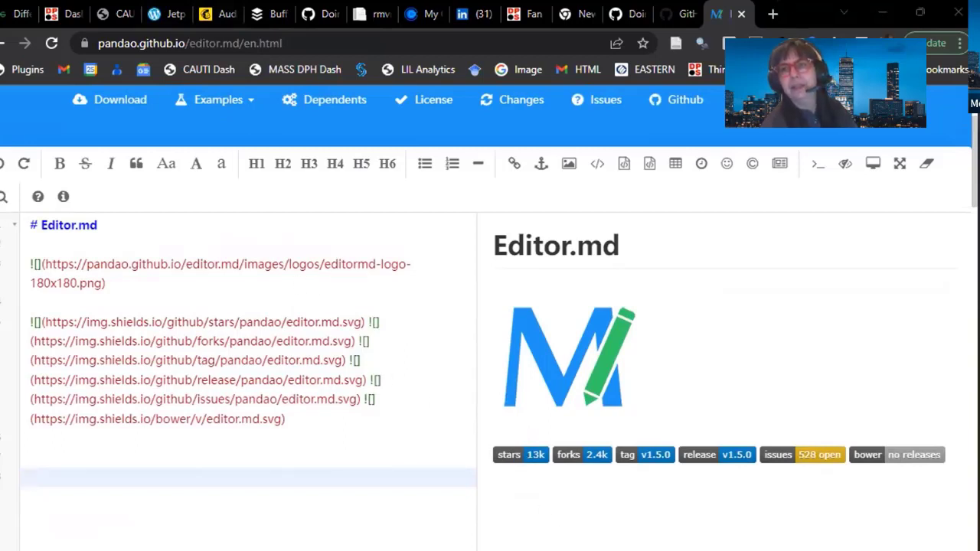
- Switch to the GitHub tab, open the Likert Plot Data Hack README.md for editing and copy the image URL from its img tag
{"action": "key", "text": "alt+Tab"}
{"action": "key", "text": "alt+Tab"}
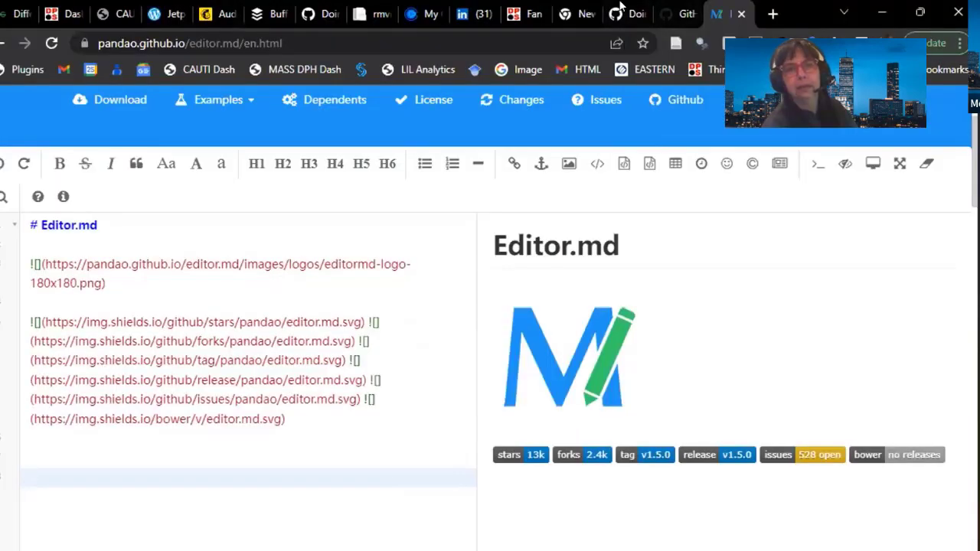
{"action": "key", "text": "ctrl+shift+Tab"}
{"action": "key", "text": "ctrl+shift+Tab"}
{"action": "left_click", "coordinate": [740, 201]}
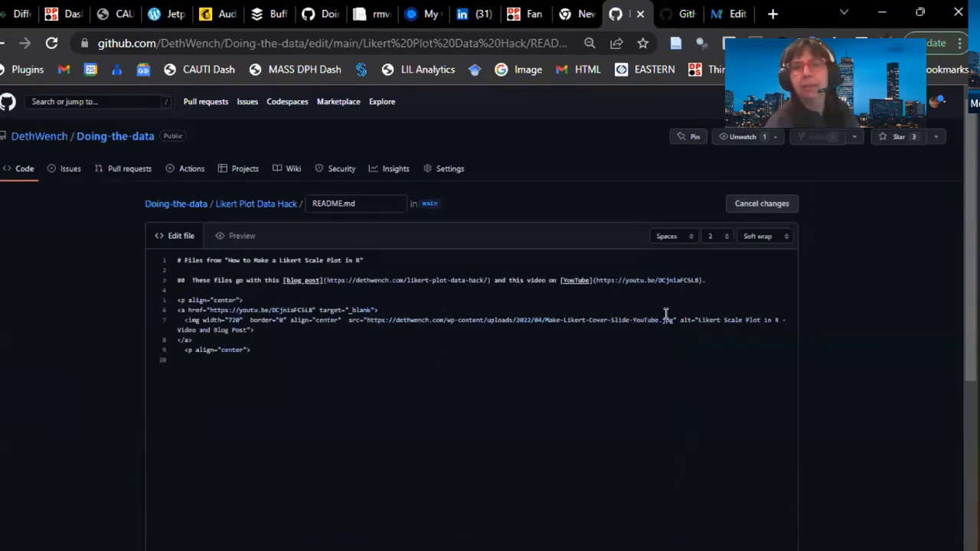
{"action": "left_click_drag", "start_coordinate": [668, 318], "coordinate": [364, 314]}
{"action": "key", "text": "ctrl+c"}
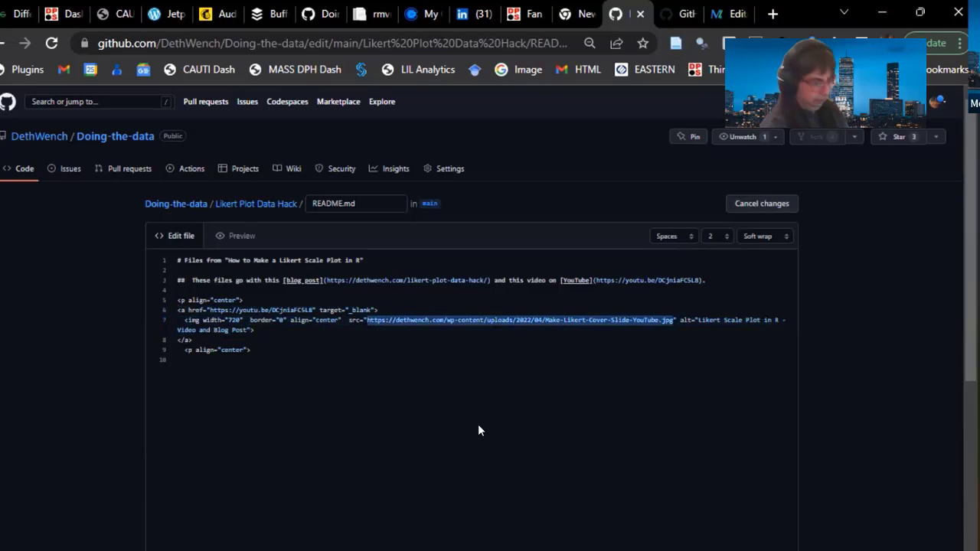
{"action": "left_click", "coordinate": [724, 11]}
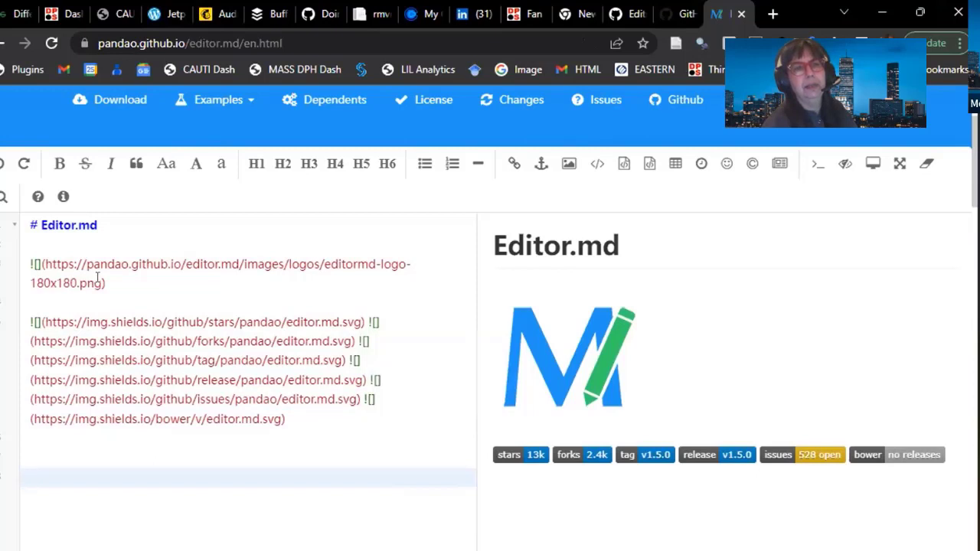
{"action": "left_click_drag", "start_coordinate": [98, 279], "coordinate": [43, 260]}
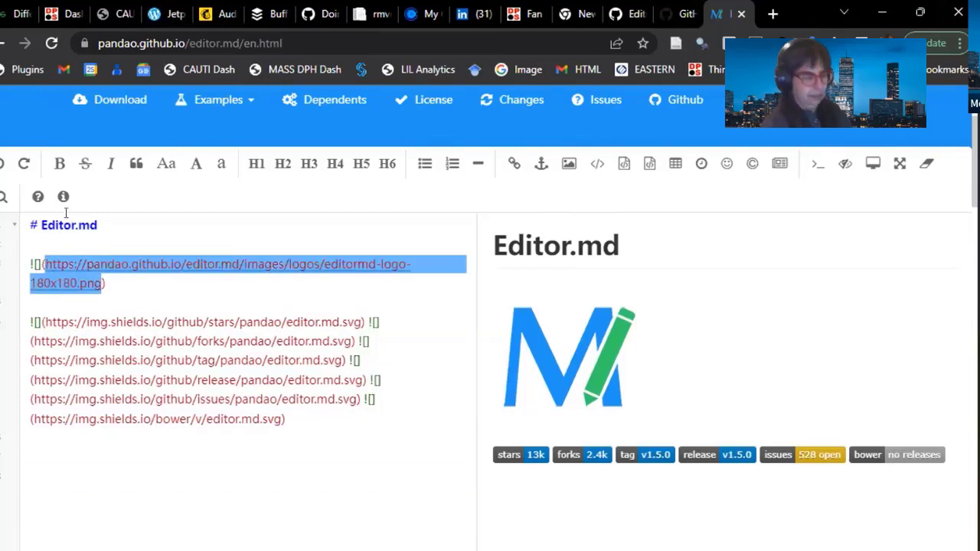
{"action": "key", "text": "ctrl+v"}
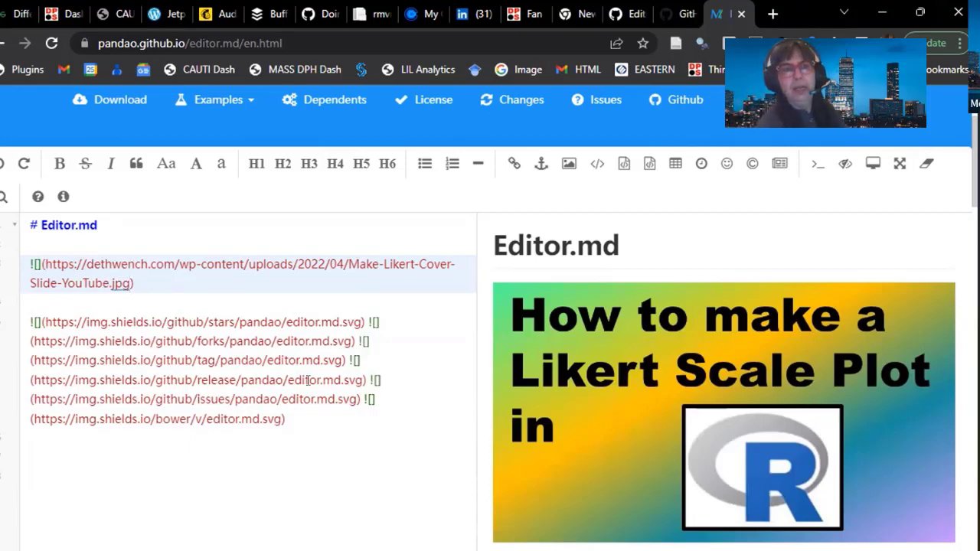
- Copy the entire Markdown source into a blank Notepad document and close Notepad without saving
{"action": "left_click", "coordinate": [343, 450]}
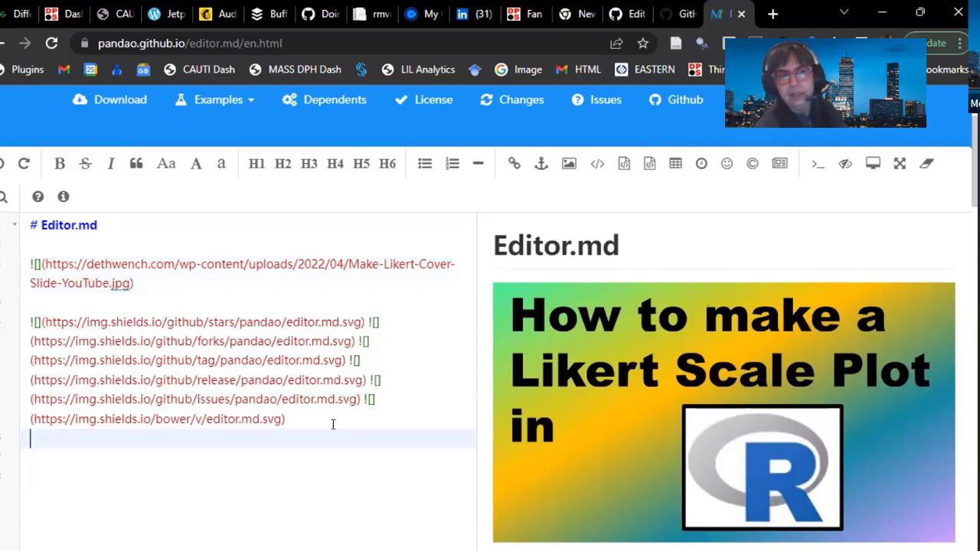
{"action": "key", "text": "ctrl+a"}
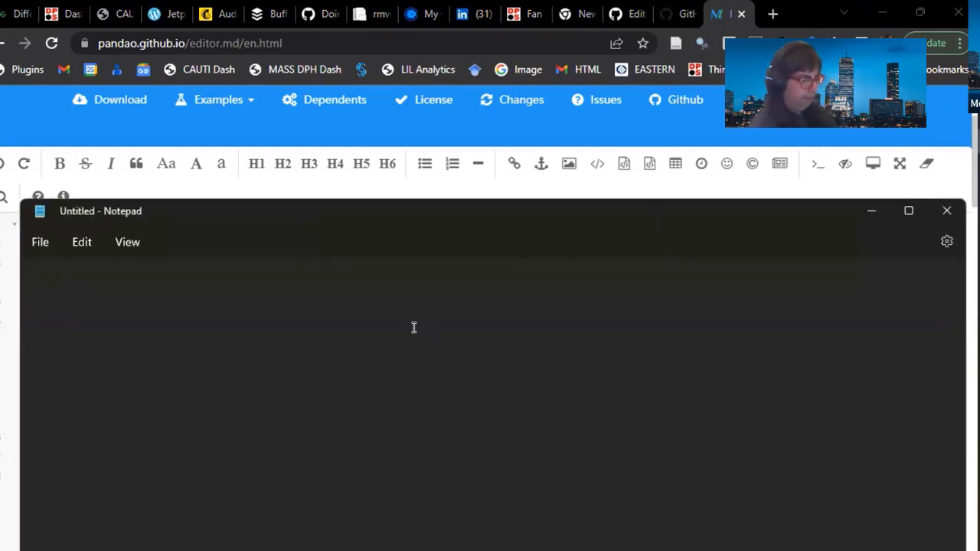
{"action": "type", "text": "# Editor.md  ![](https://dethwench.com/wp-content/uploads/2022/04/Make-Likert-Cover-Slide-YouTube.jpg)  ![](https://img.shields.io/github/stars/pandao/editor.md.svg) ![](https://img.shields.io/github/forks/pandao/editor.md.svg) ![](https://img.shields.io/github/tag/pandao/editor.md.svg) ![](https://img.shields.io/github/release/pandao/editor.md.svg) ![](https://img.shields.io/github/issues/pandao/editor.md.svg) ![](https://img.shields.io/bower/v/editor.md.svg)"}
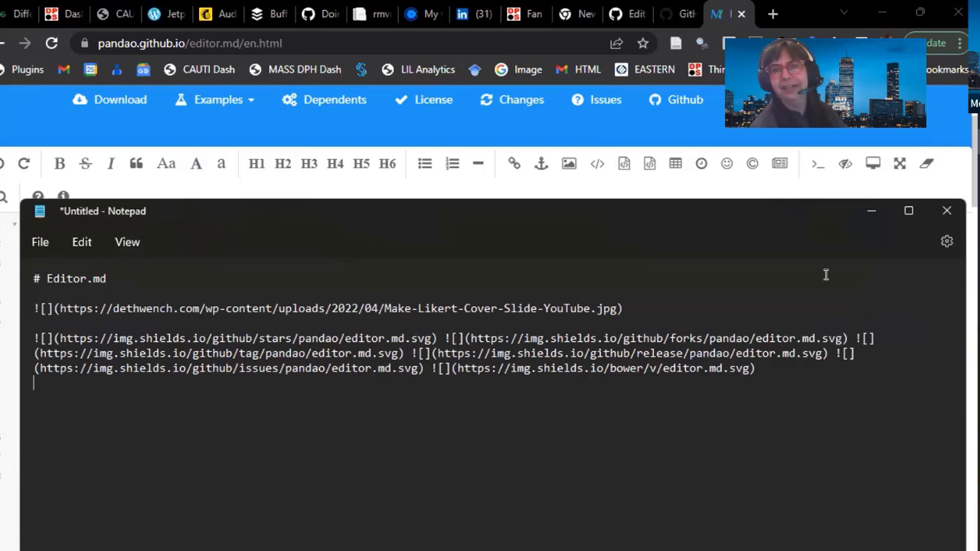
{"action": "left_click", "coordinate": [946, 211]}
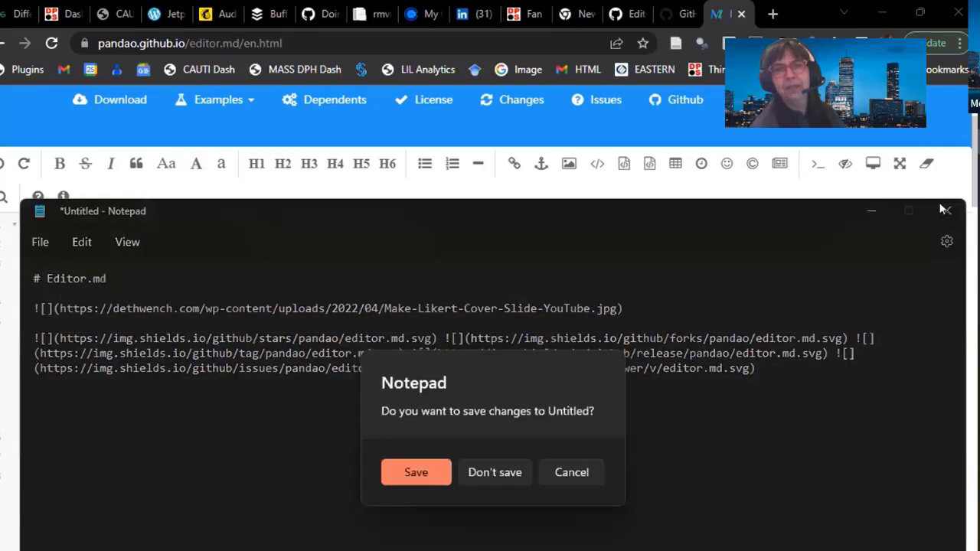
{"action": "left_click", "coordinate": [485, 473]}
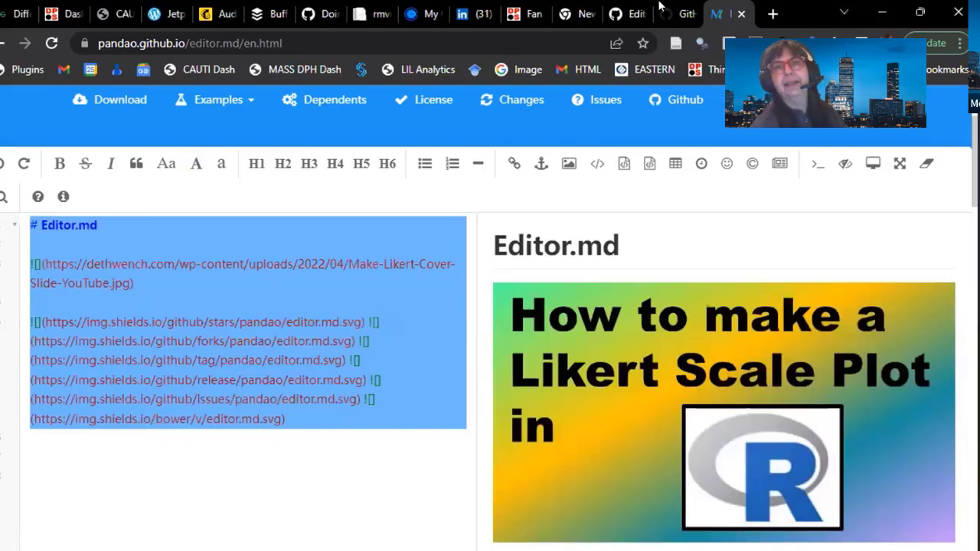
- Return to the GitHub README editing tab and go to the main page of the Doing-the-data repository
{"action": "left_click", "coordinate": [661, 10]}
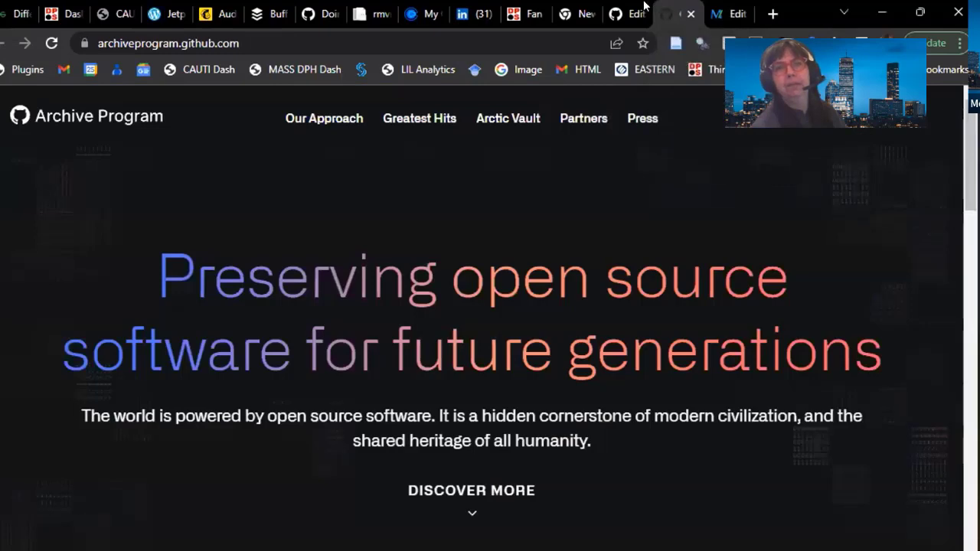
{"action": "left_click", "coordinate": [642, 11]}
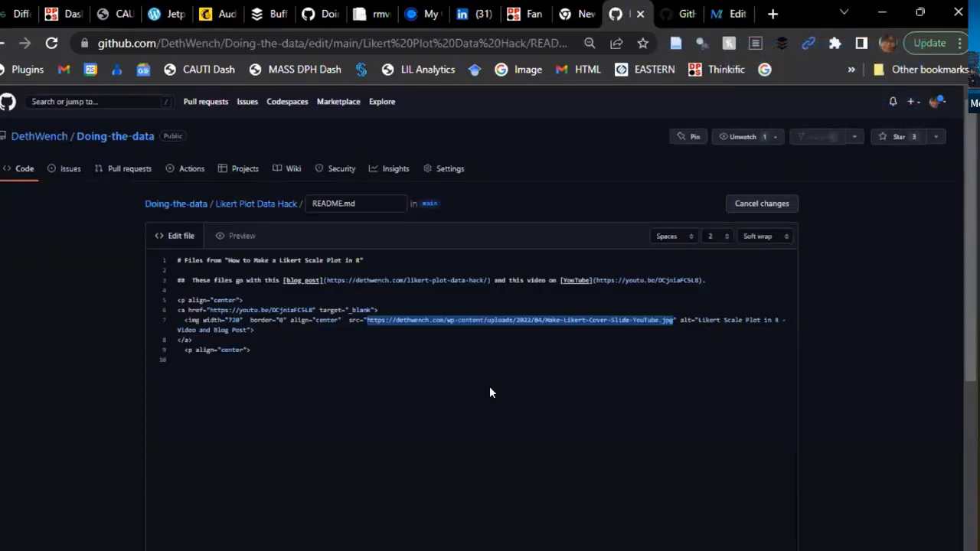
{"action": "left_click", "coordinate": [172, 202]}
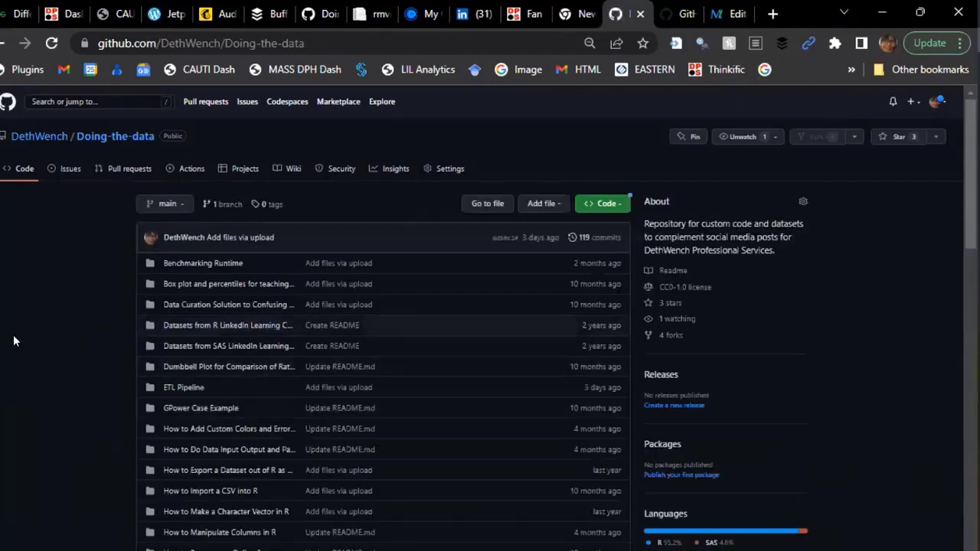
- Examine the Doing-the-data repository's rendered README, including its logo, blog and channel links, course list and book image
{"action": "scroll", "coordinate": [39, 341], "scroll_direction": "down", "scroll_amount": 20}
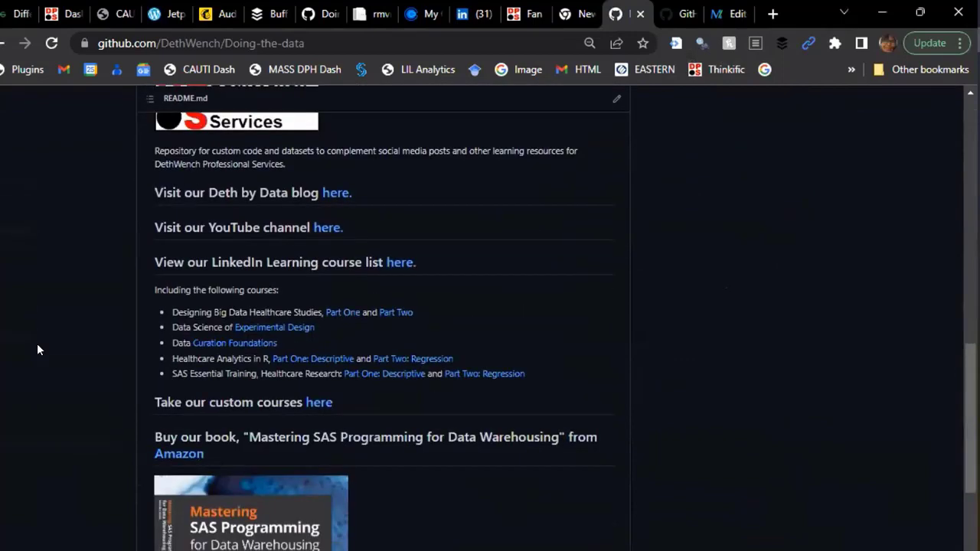
{"action": "scroll", "coordinate": [505, 536], "scroll_direction": "up", "scroll_amount": 8}
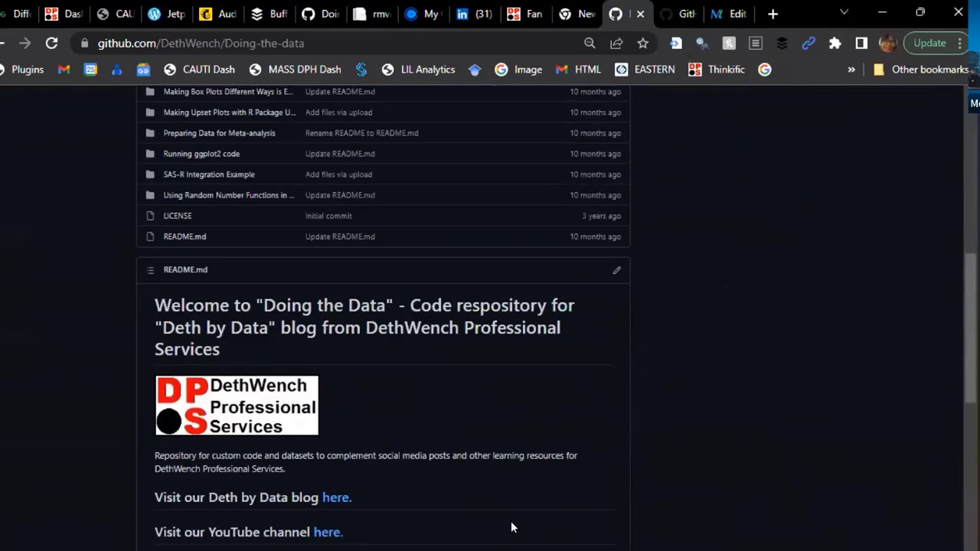
{"action": "scroll", "coordinate": [512, 527], "scroll_direction": "down", "scroll_amount": 6}
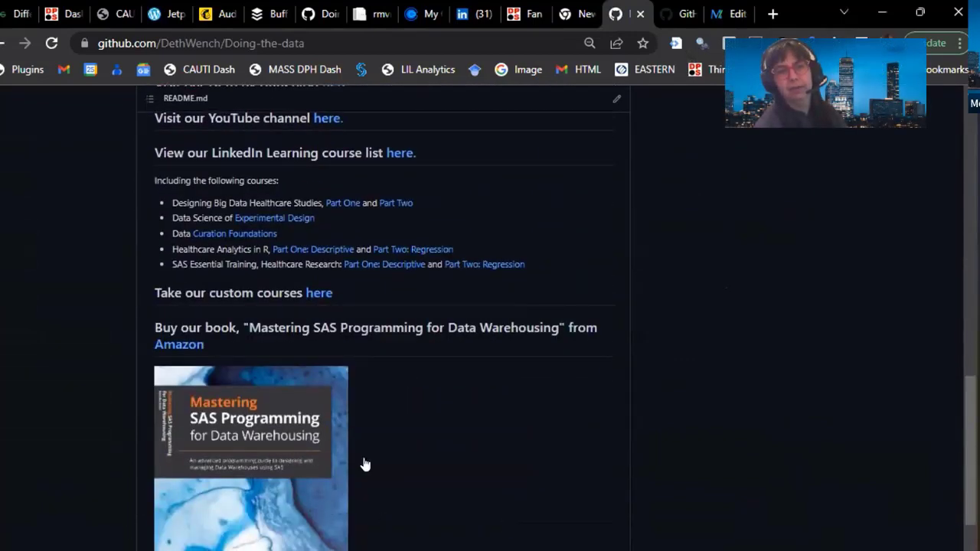
{"action": "scroll", "coordinate": [446, 478], "scroll_direction": "down", "scroll_amount": 2}
{"action": "scroll", "coordinate": [446, 477], "scroll_direction": "up", "scroll_amount": 8}
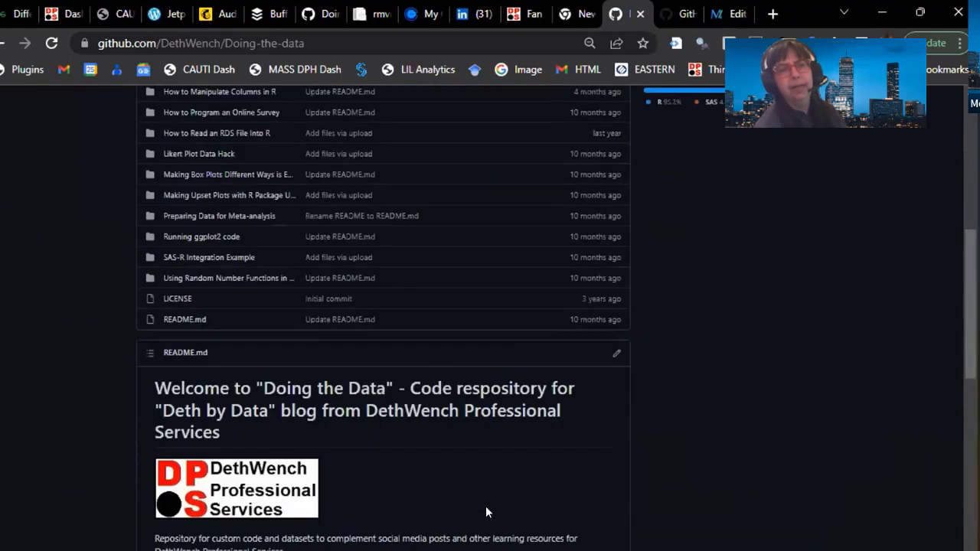
{"action": "scroll", "coordinate": [485, 509], "scroll_direction": "down", "scroll_amount": 1}
{"action": "scroll", "coordinate": [491, 516], "scroll_direction": "down", "scroll_amount": 2}
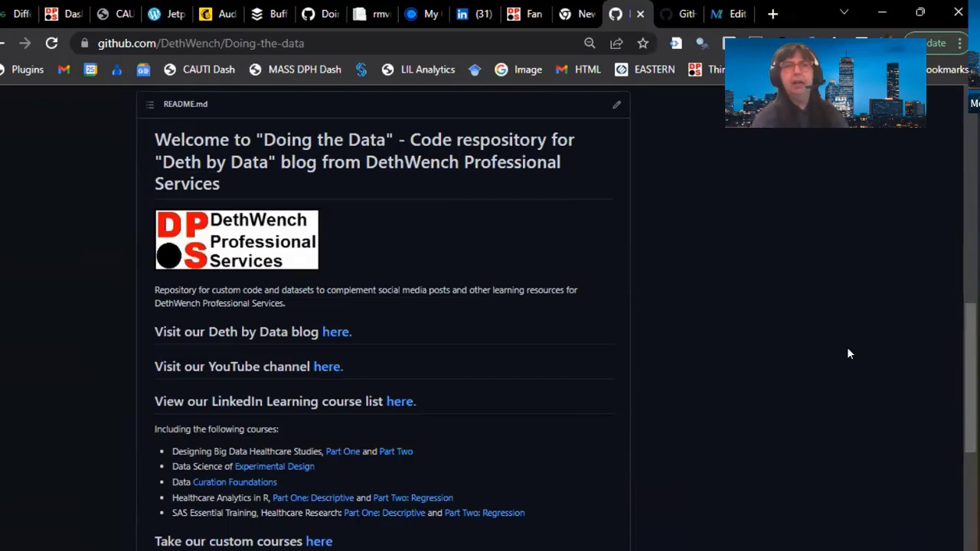
{"action": "scroll", "coordinate": [776, 299], "scroll_direction": "up", "scroll_amount": 2}
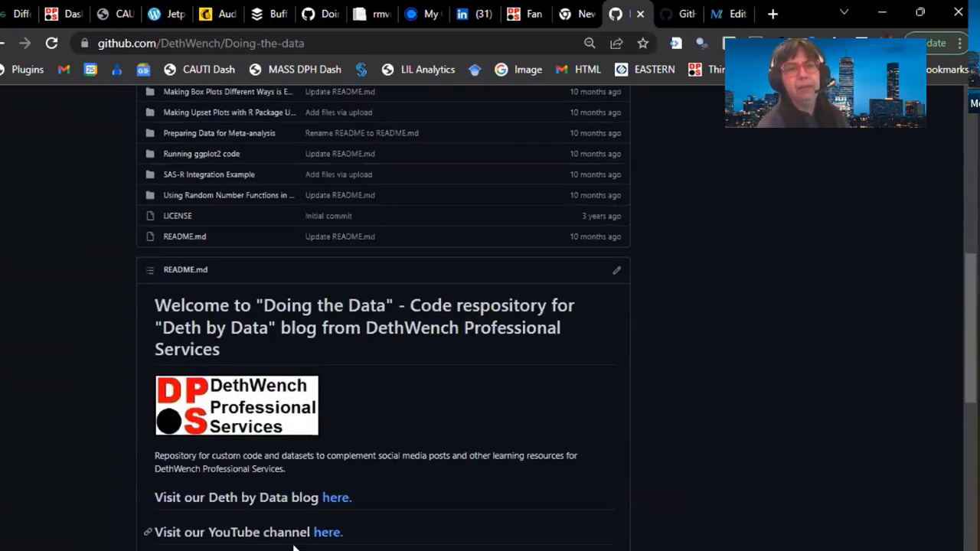
{"action": "scroll", "coordinate": [802, 341], "scroll_direction": "down", "scroll_amount": 2}
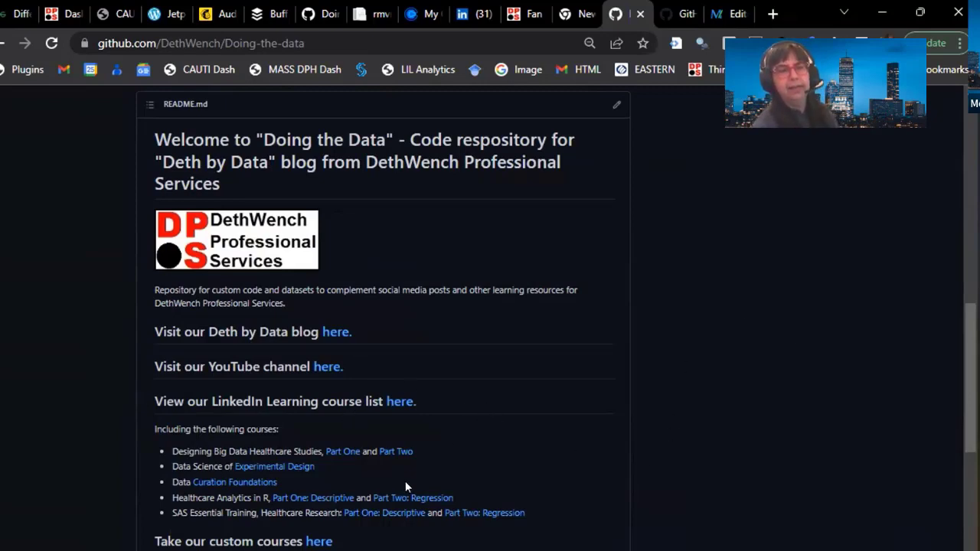
{"action": "scroll", "coordinate": [404, 481], "scroll_direction": "down", "scroll_amount": 2}
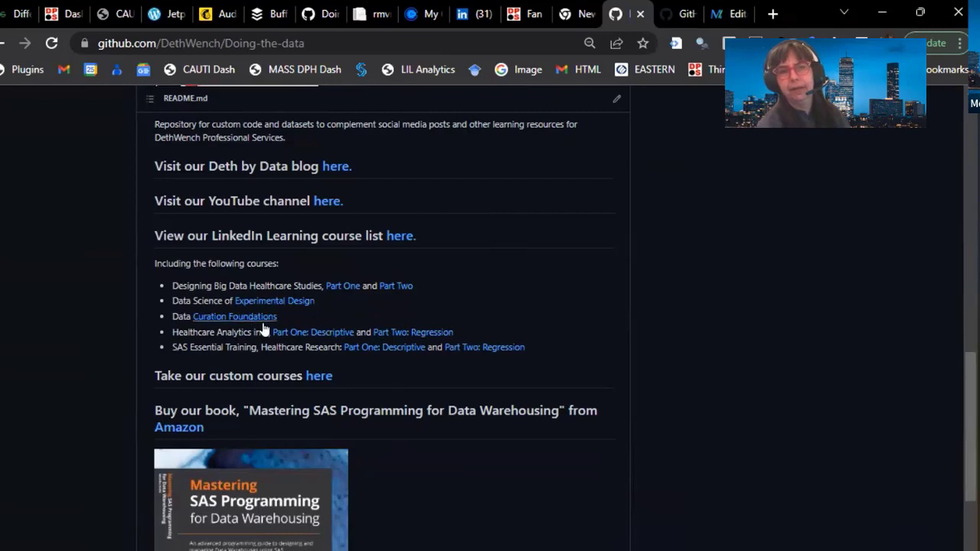
- Open the repository's main README.md in edit mode to examine its Markdown source and return to the repository page without changes
{"action": "scroll", "coordinate": [562, 377], "scroll_direction": "up", "scroll_amount": 5}
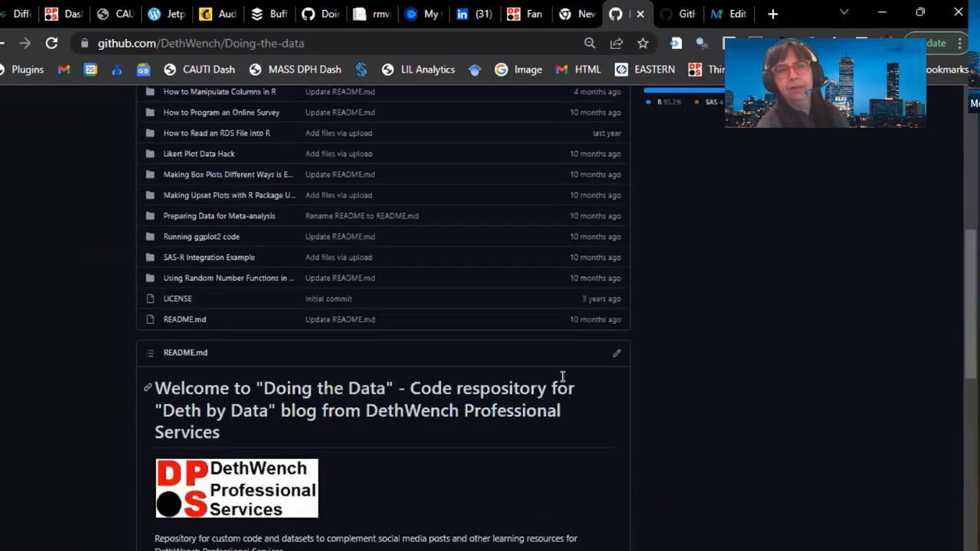
{"action": "left_click", "coordinate": [616, 353]}
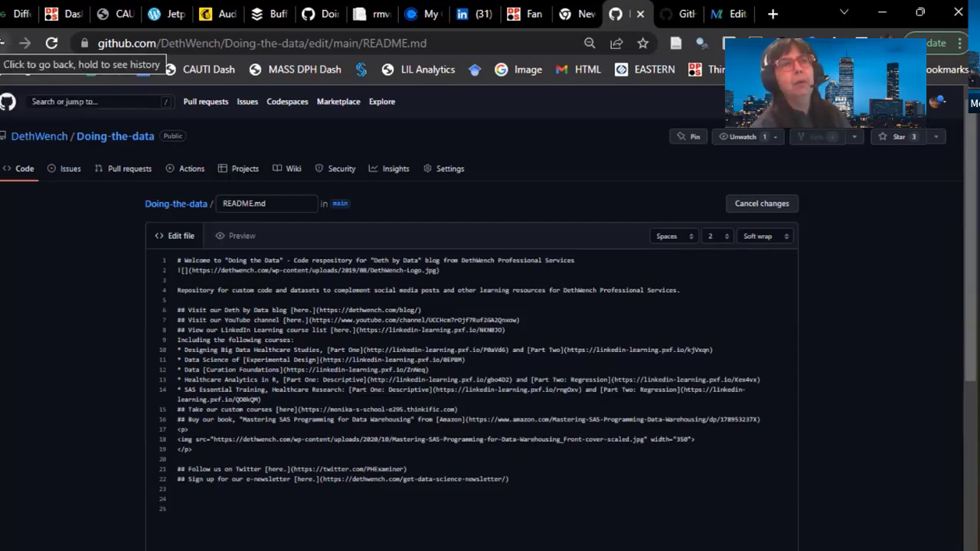
{"action": "left_click", "coordinate": [24, 43]}
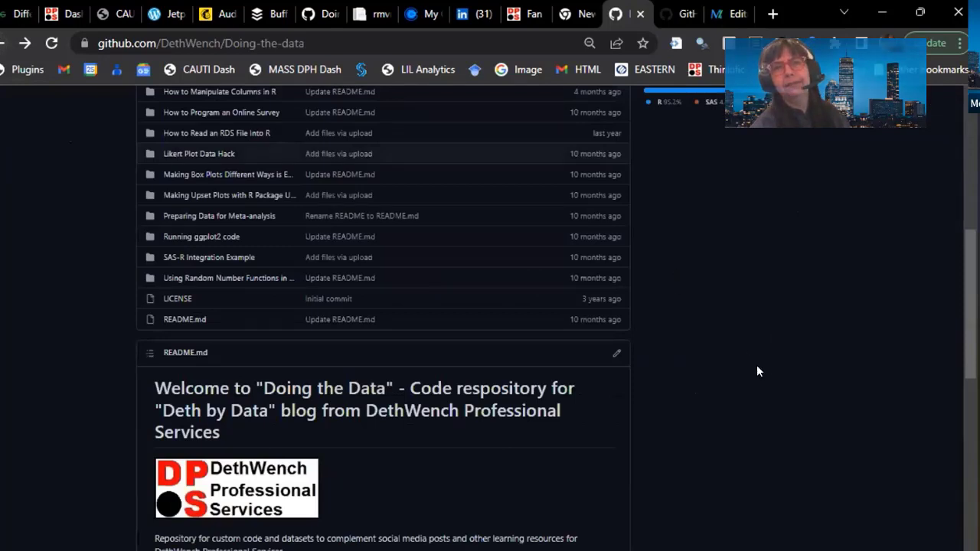